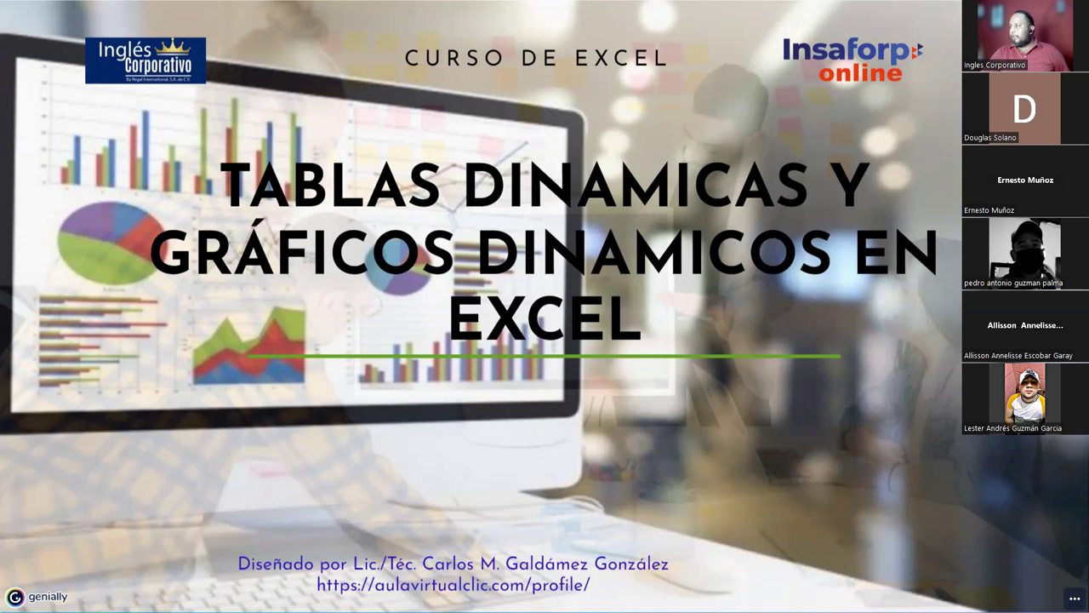
Step: Advance from the title slide past the Introducción slide on Excel's default SUMA function
key(Right)
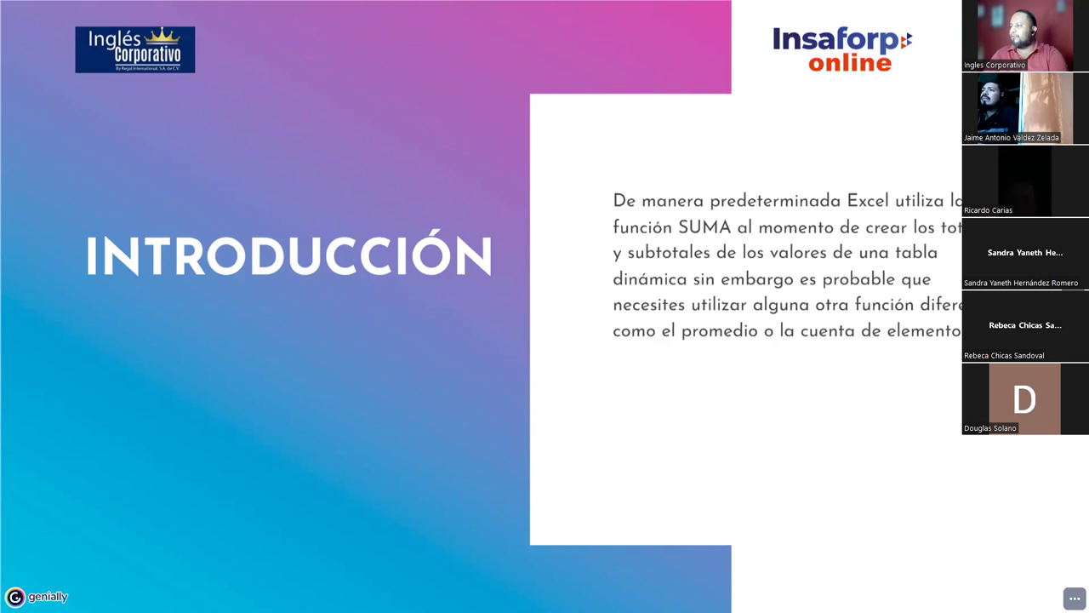
key(Right)
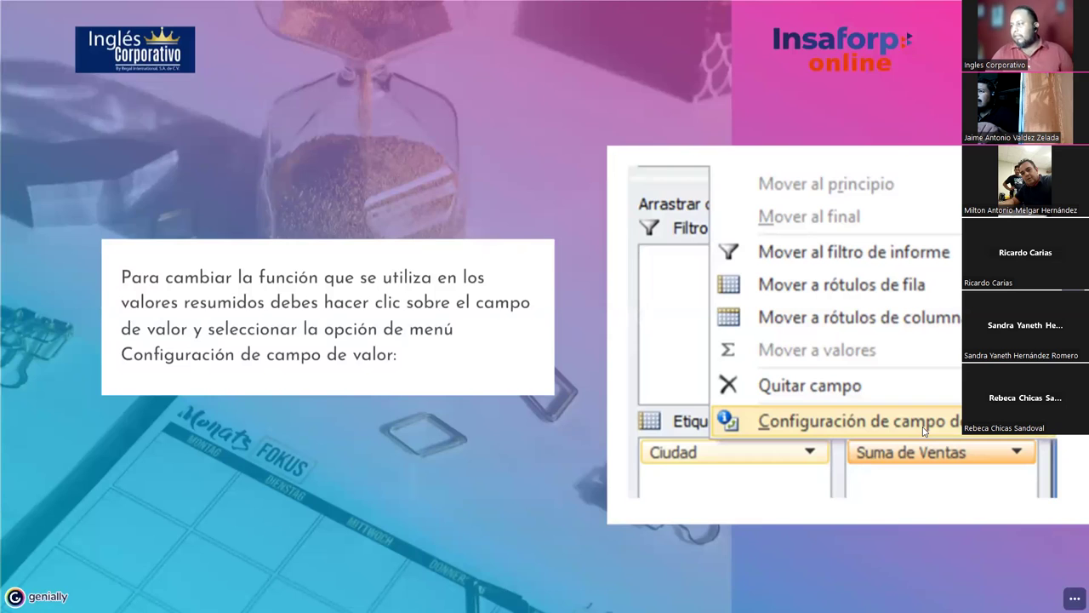
Step: Reach the Configuración de campo de valor slide, stepping back once along the way
key(Right)
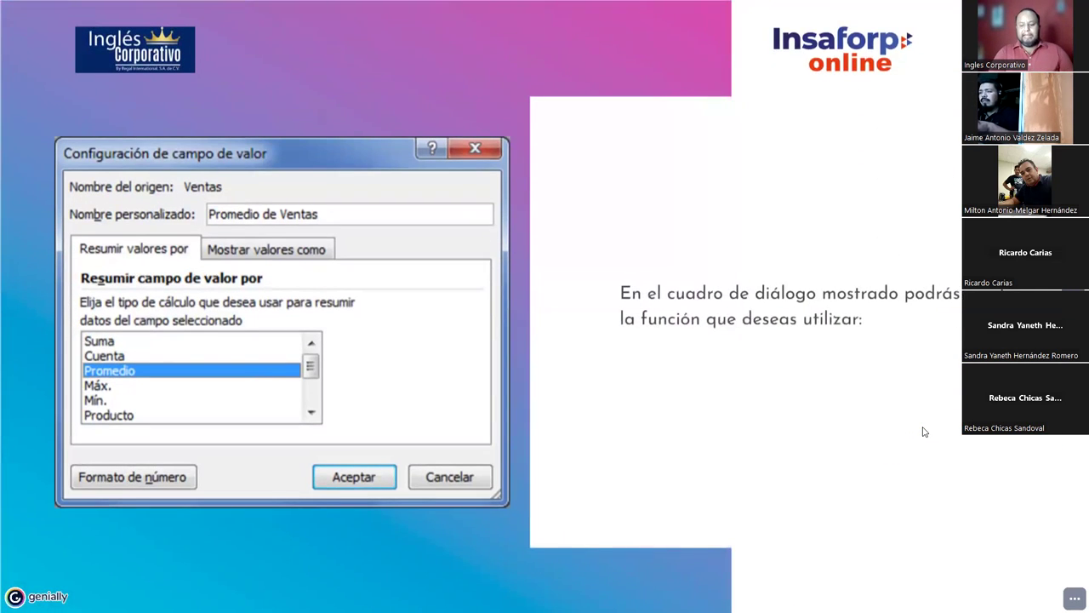
key(Right)
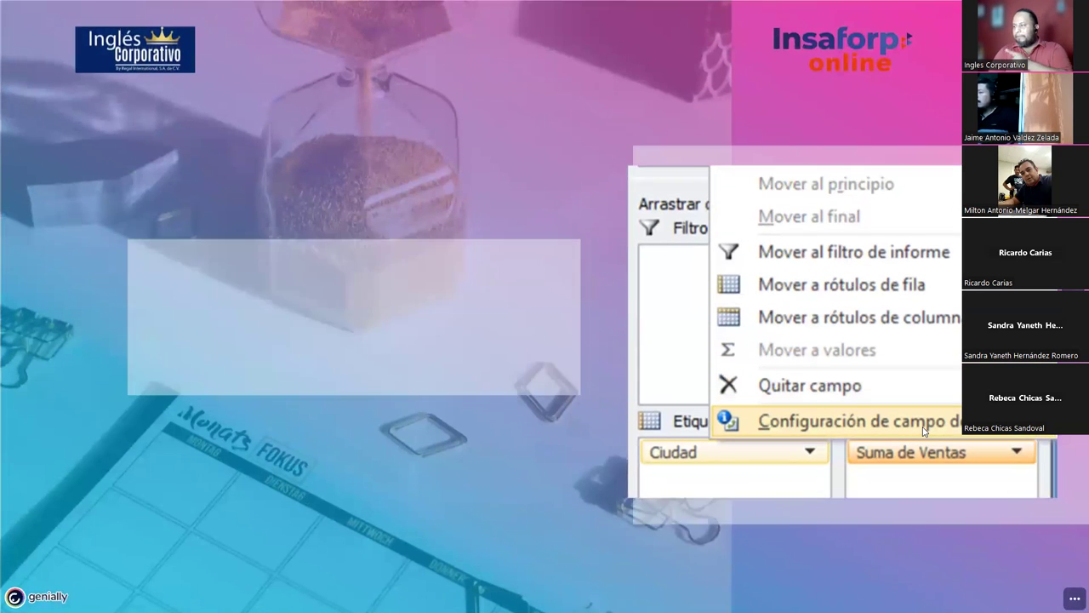
key(Right)
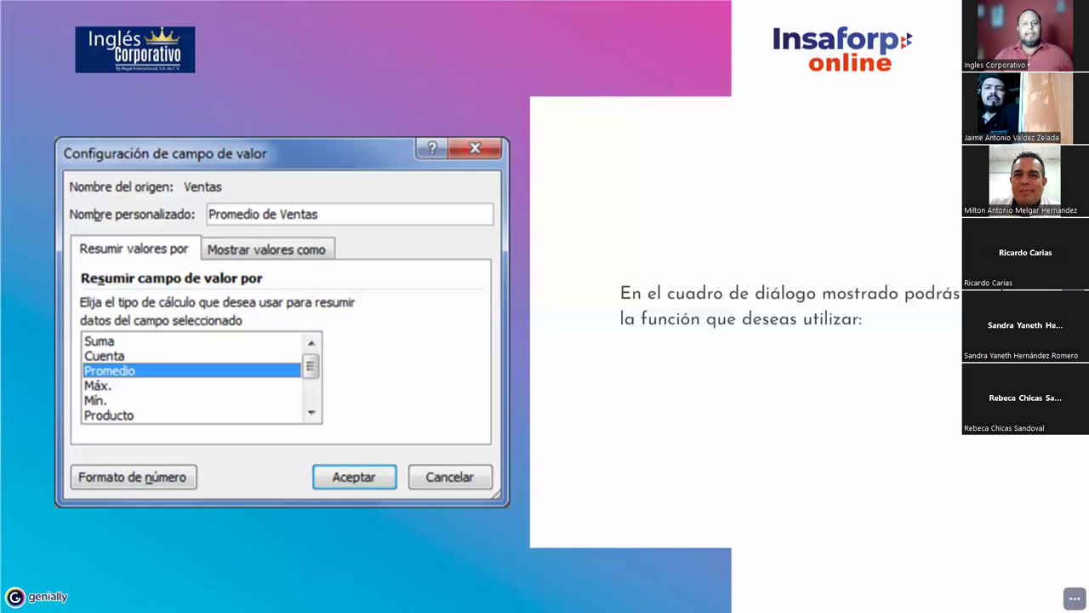
Step: Box the name fields, Ventas, summarize tab, its heading and Promedio in red, plus a vertical line
mouse_move(68, 177)
mouse_down()
mouse_move(244, 227)
mouse_move(499, 228)
mouse_up()
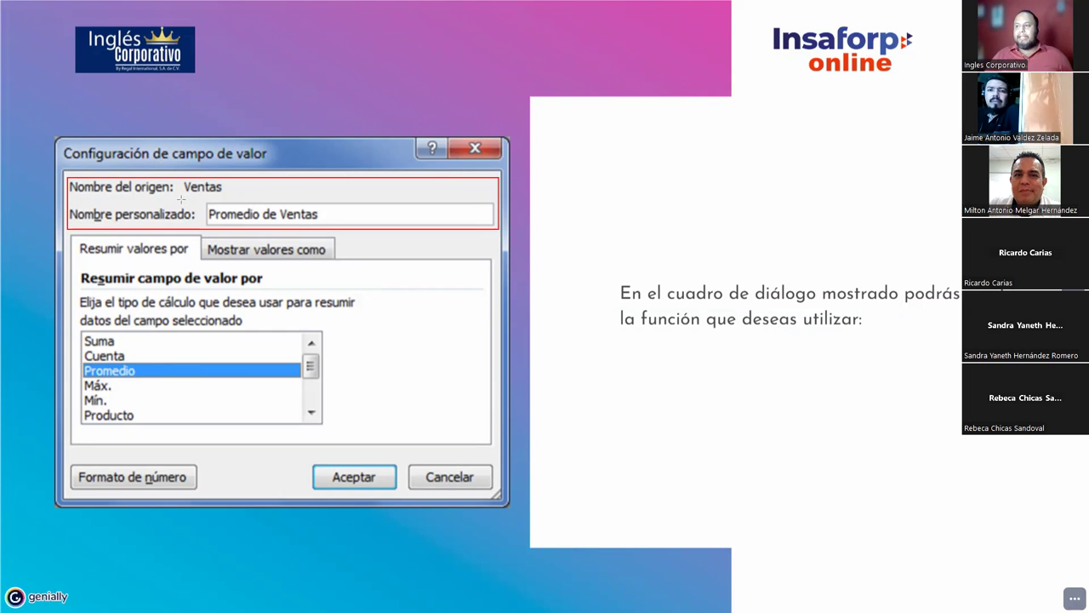
drag(181, 177, 237, 198)
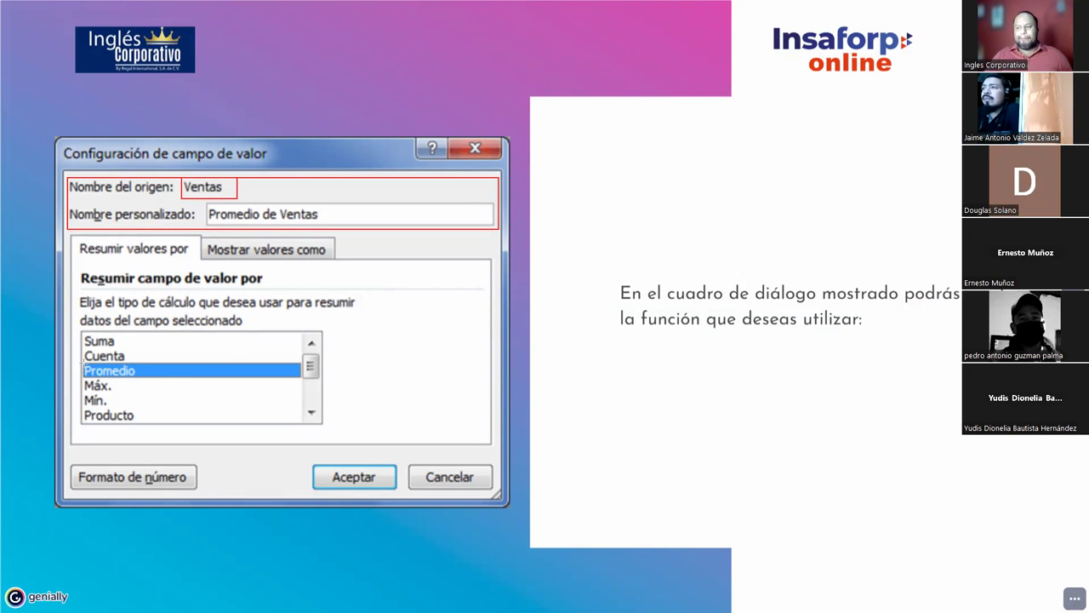
drag(68, 233, 499, 446)
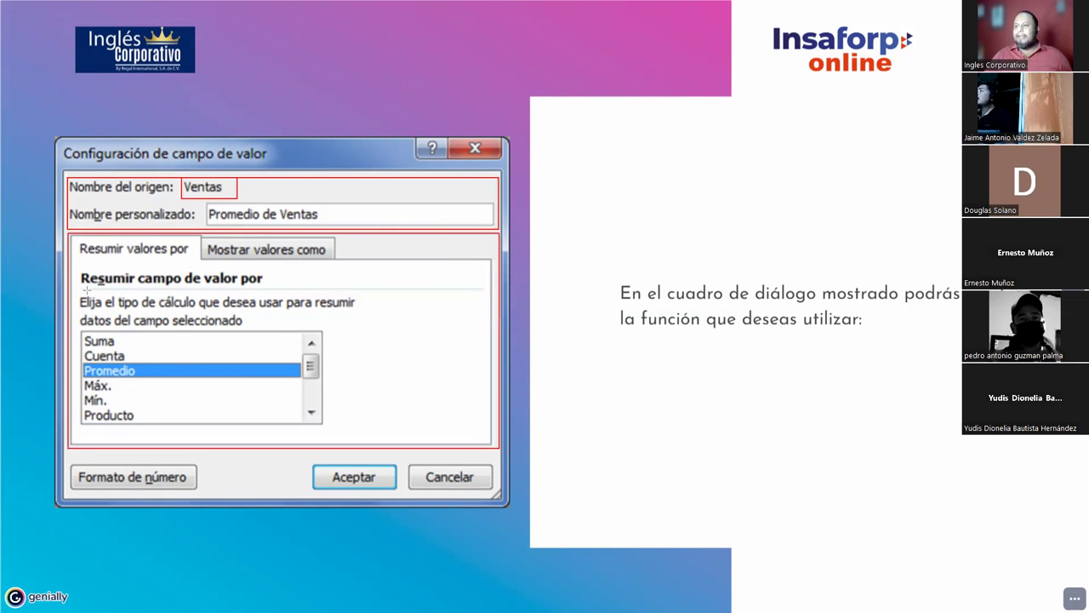
mouse_move(76, 268)
mouse_down()
mouse_move(219, 292)
mouse_move(275, 288)
mouse_up()
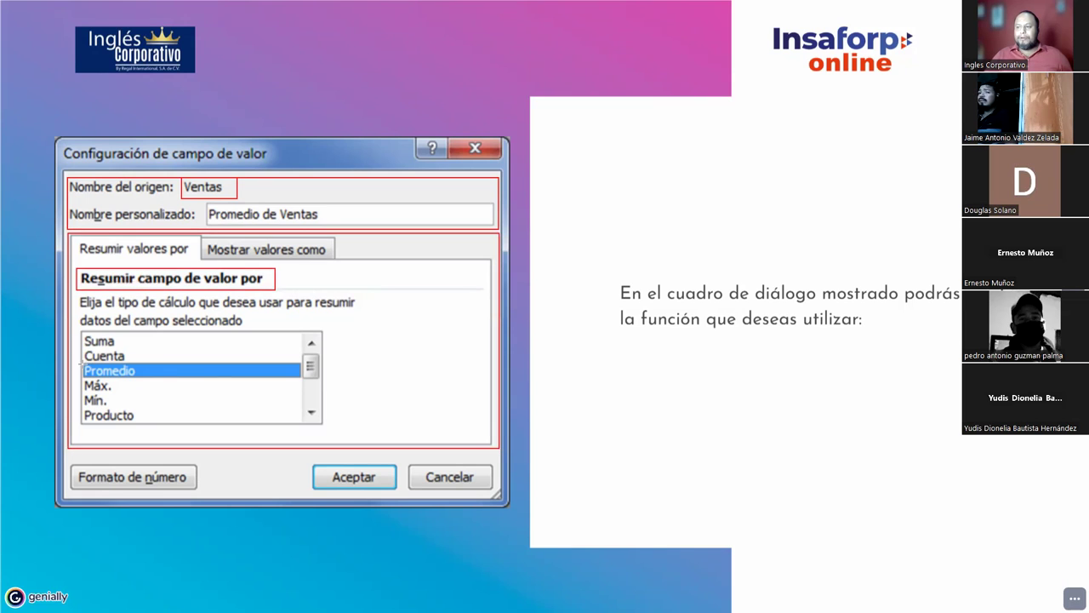
drag(82, 363, 300, 380)
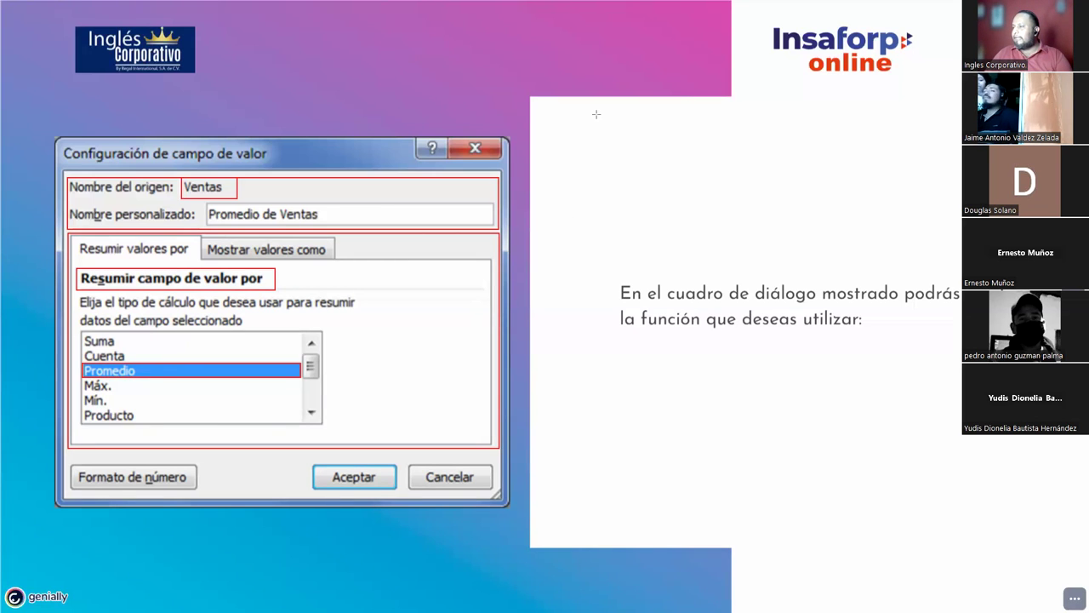
drag(595, 113, 596, 264)
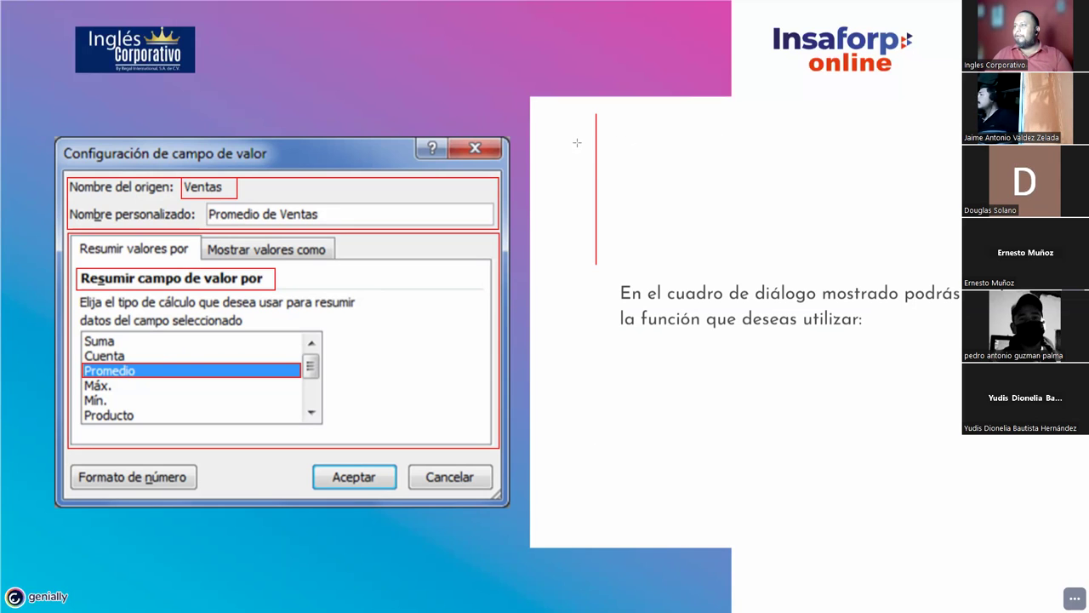
Step: Redraw the top red line higher, sketch a slanted looped bar under it, and write 'Val'
drag(576, 142, 887, 143)
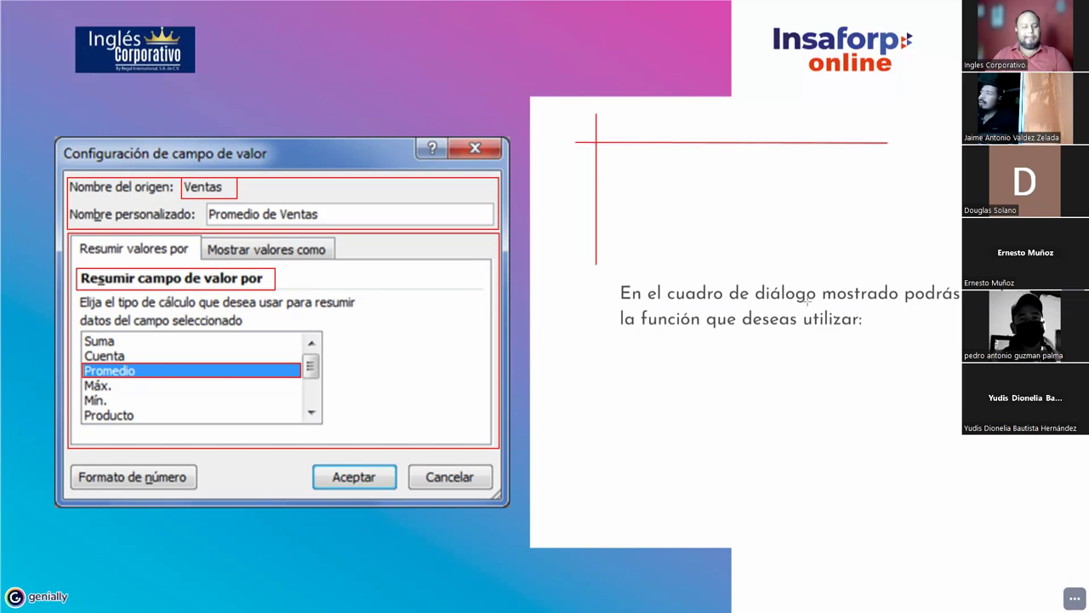
key(ctrl+z)
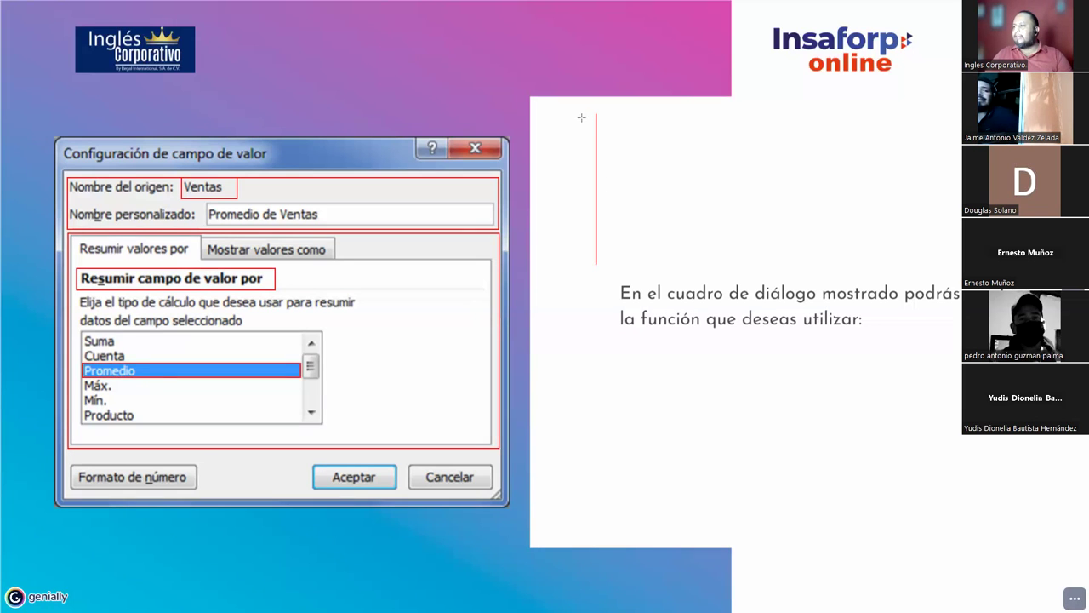
drag(581, 118, 911, 117)
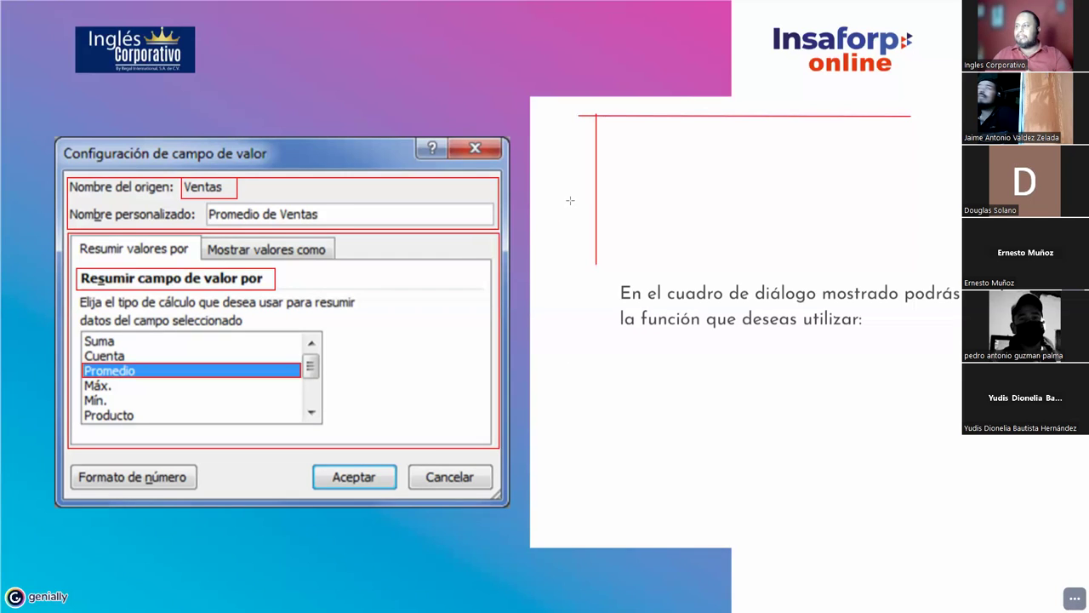
drag(708, 113, 722, 100)
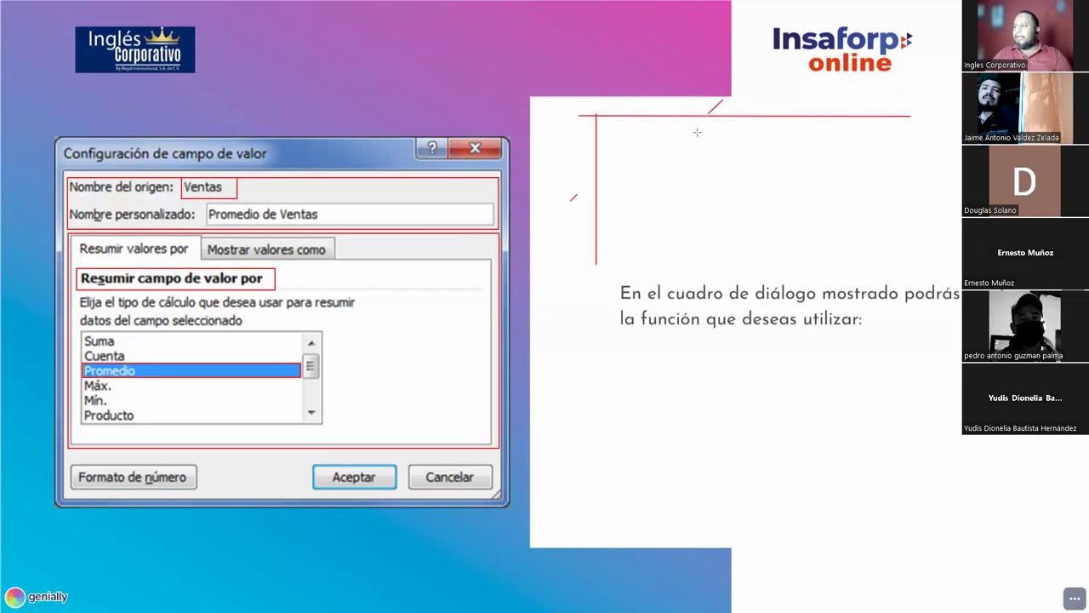
drag(610, 127, 664, 146)
drag(817, 191, 893, 246)
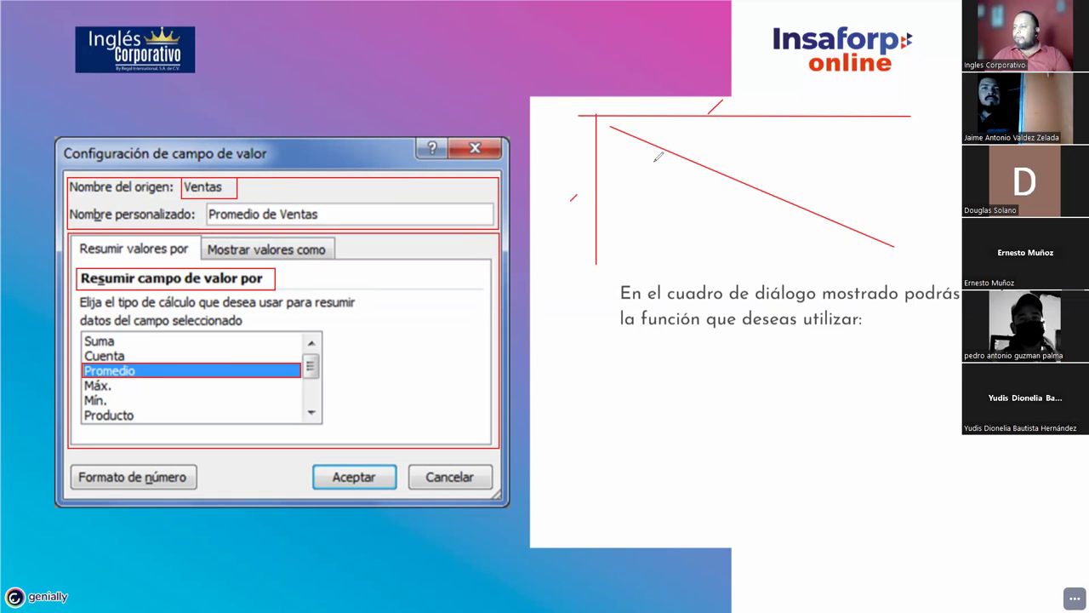
drag(621, 123, 838, 243)
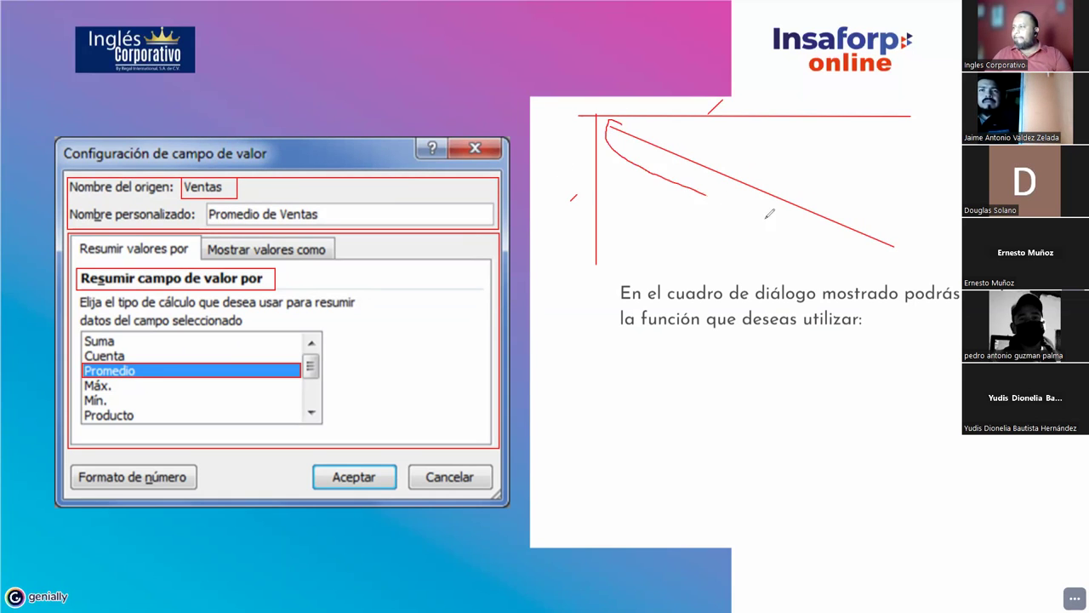
drag(902, 254, 607, 121)
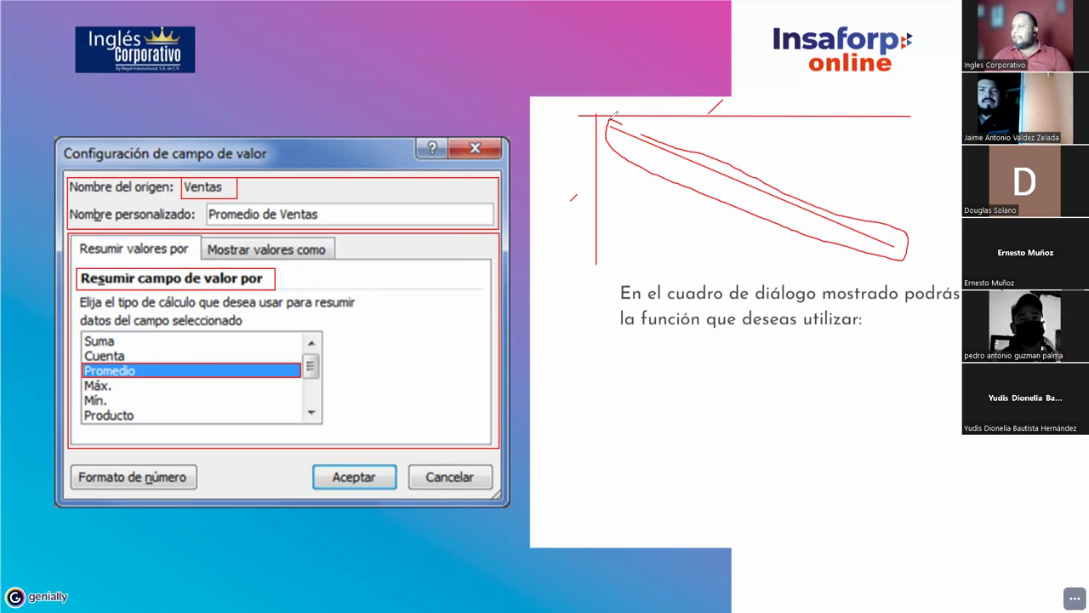
mouse_move(806, 163)
mouse_down()
mouse_move(831, 160)
mouse_move(860, 182)
mouse_up()
drag(866, 143, 872, 184)
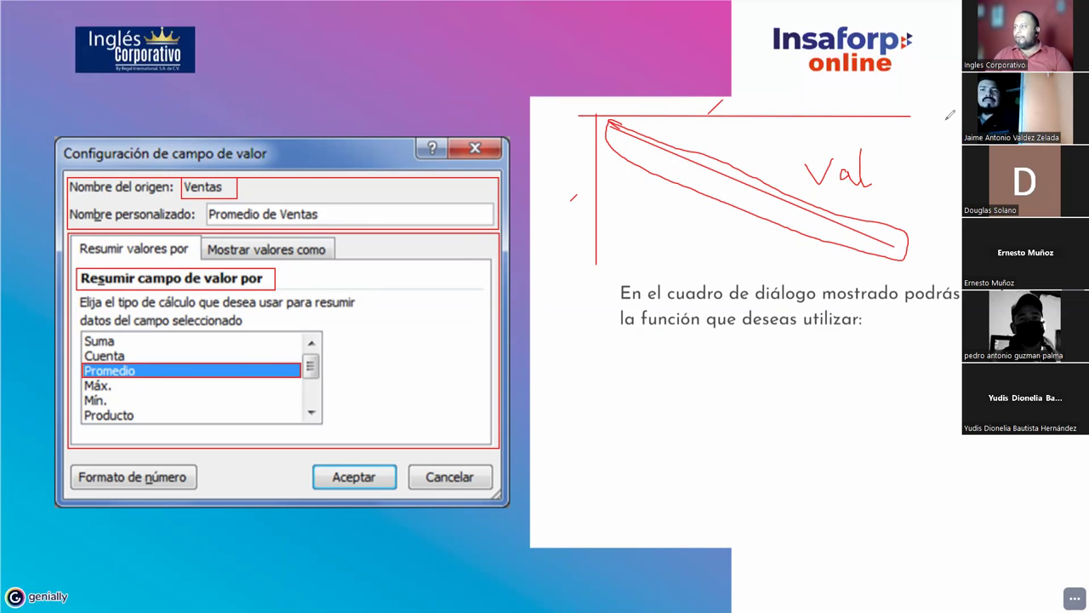
Step: Jot a note, tick Promedio and Máx., and sketch a table with marked cells
mouse_move(919, 124)
mouse_down()
mouse_move(955, 137)
mouse_move(934, 174)
mouse_move(950, 158)
mouse_move(961, 167)
mouse_up()
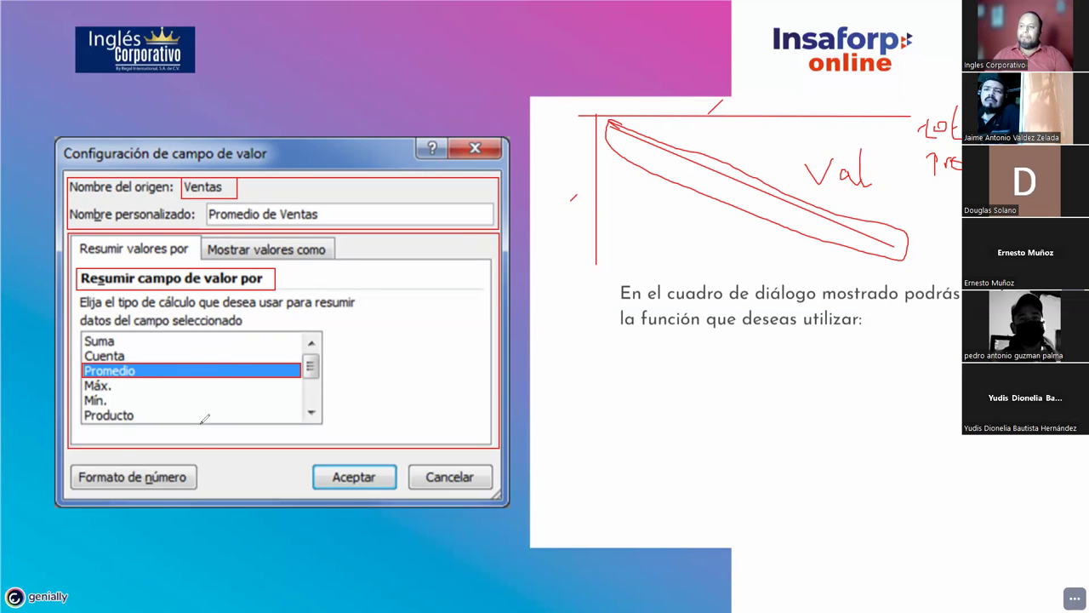
mouse_move(152, 372)
mouse_down()
mouse_move(127, 388)
mouse_move(141, 389)
mouse_move(150, 411)
mouse_up()
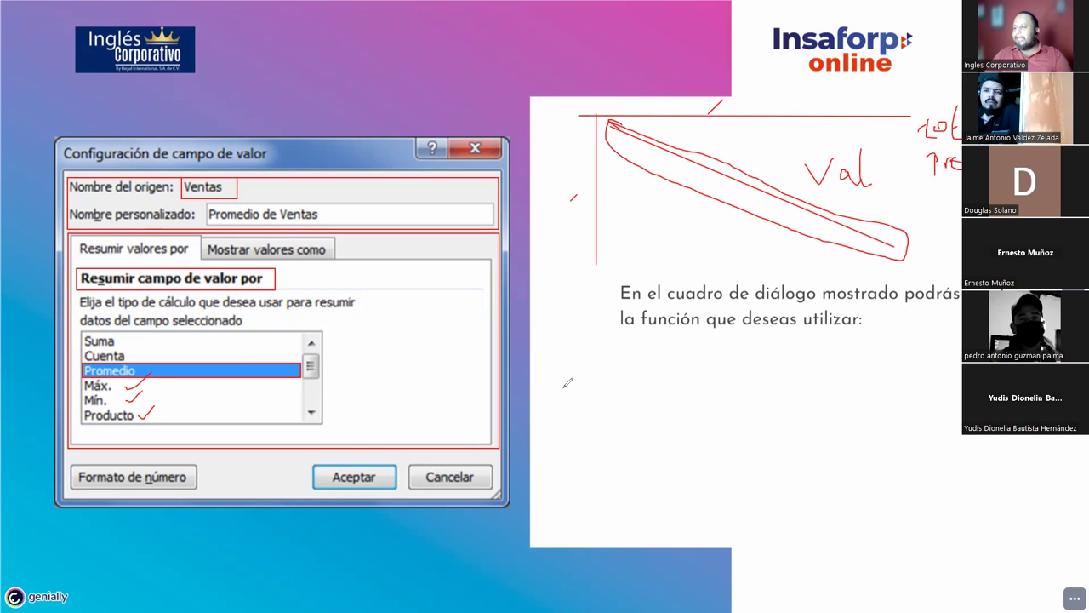
mouse_move(563, 380)
mouse_down()
mouse_move(579, 460)
mouse_move(924, 438)
mouse_move(564, 475)
mouse_up()
drag(630, 386, 655, 449)
drag(701, 377, 718, 459)
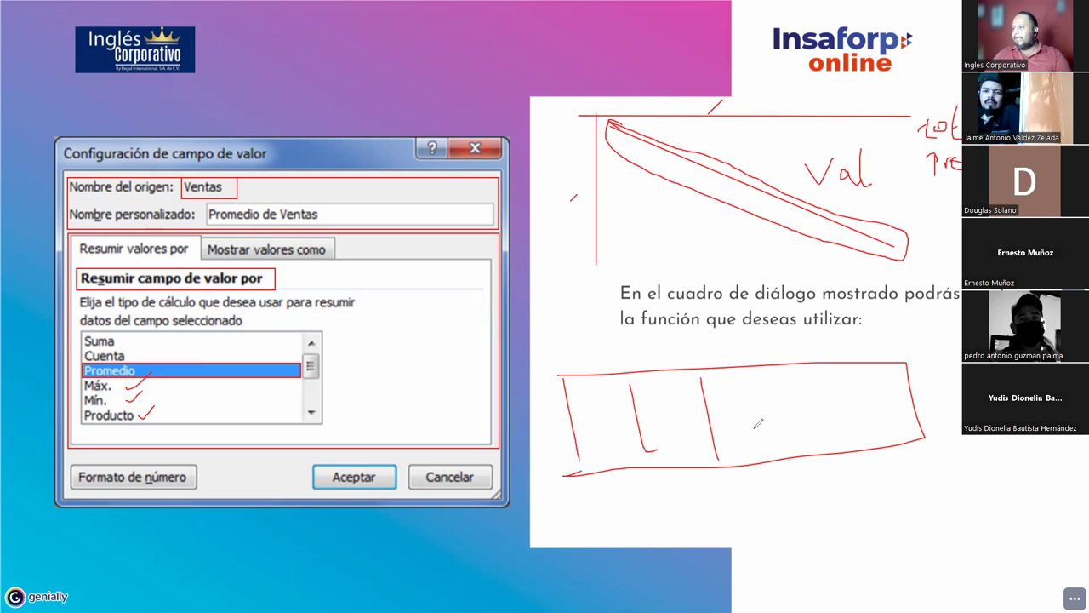
drag(767, 375, 791, 449)
mouse_move(606, 398)
mouse_down()
mouse_move(594, 422)
mouse_move(677, 413)
mouse_up()
mouse_move(723, 391)
mouse_down()
mouse_move(748, 415)
mouse_move(900, 393)
mouse_up()
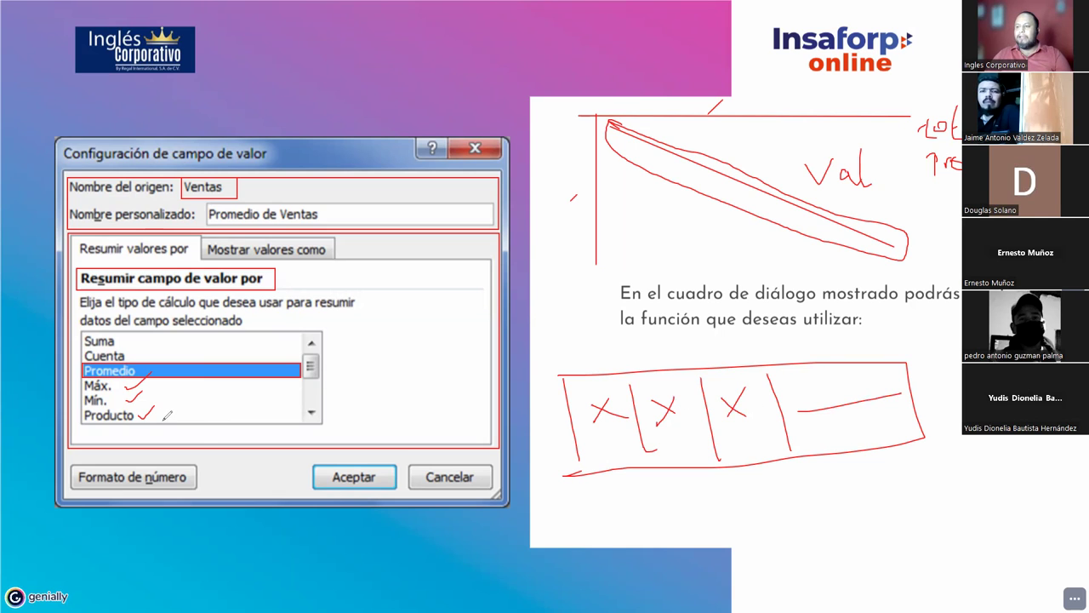
Step: Underline the functions after Producto, circle Val, bracket Suma through Promedio, then clear all ink
drag(156, 417, 277, 420)
drag(842, 137, 769, 209)
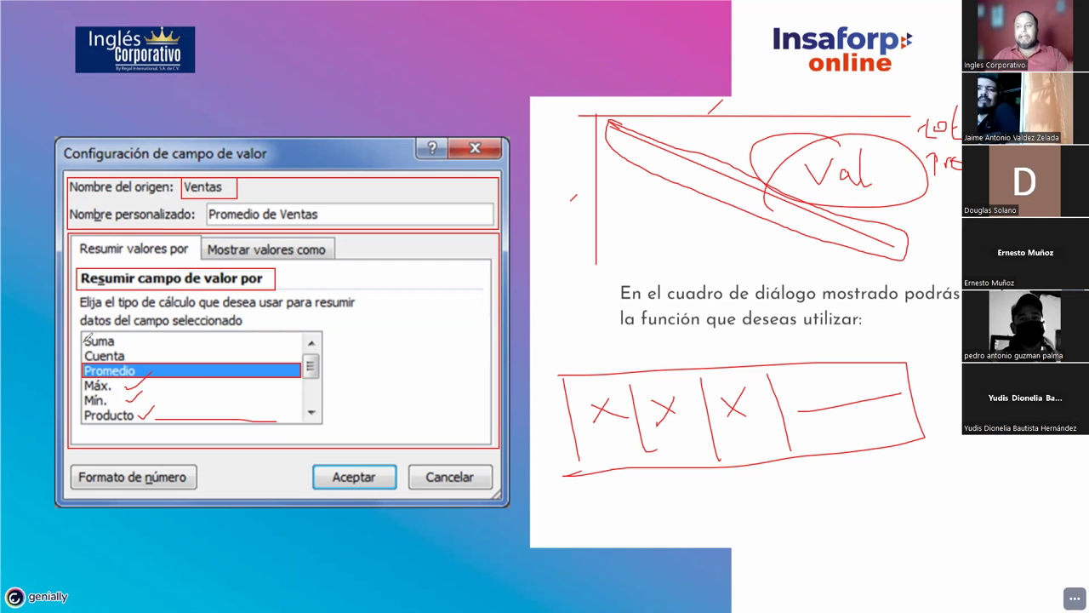
drag(78, 337, 76, 405)
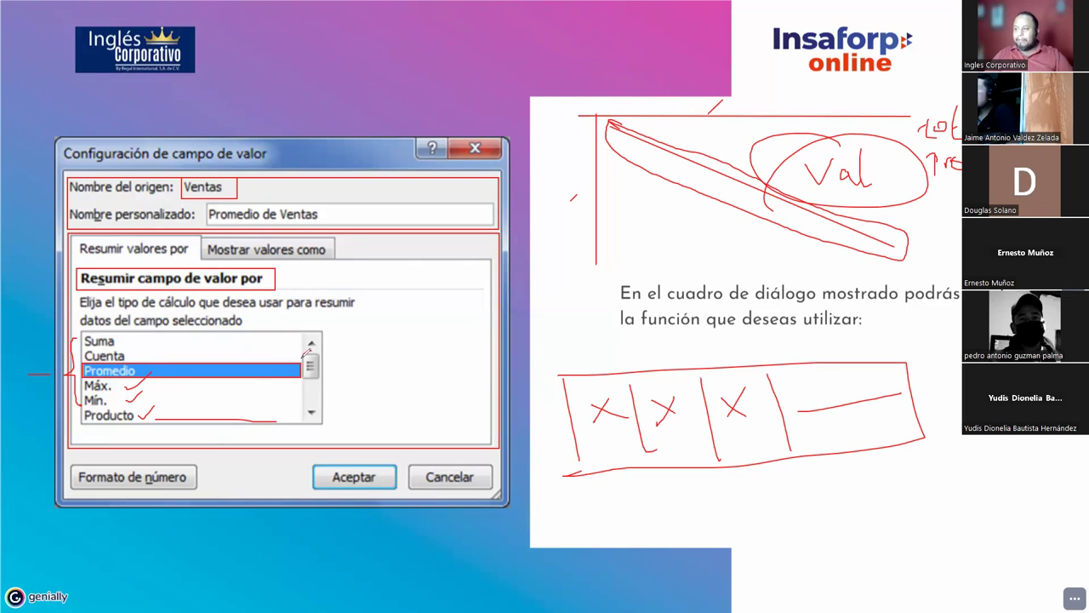
mouse_move(307, 352)
mouse_down()
mouse_move(327, 355)
mouse_move(337, 396)
mouse_move(346, 388)
mouse_up()
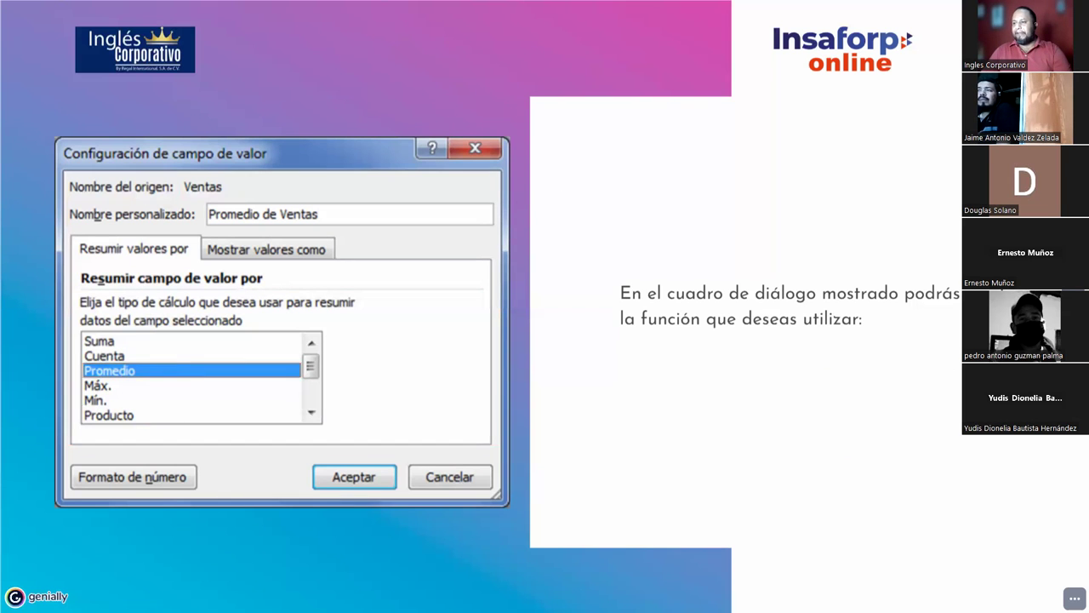
Step: Advance to the slide describing Cuenta, Promedio, Máx., Mín. through Desvest, Var and Varp
key(Right)
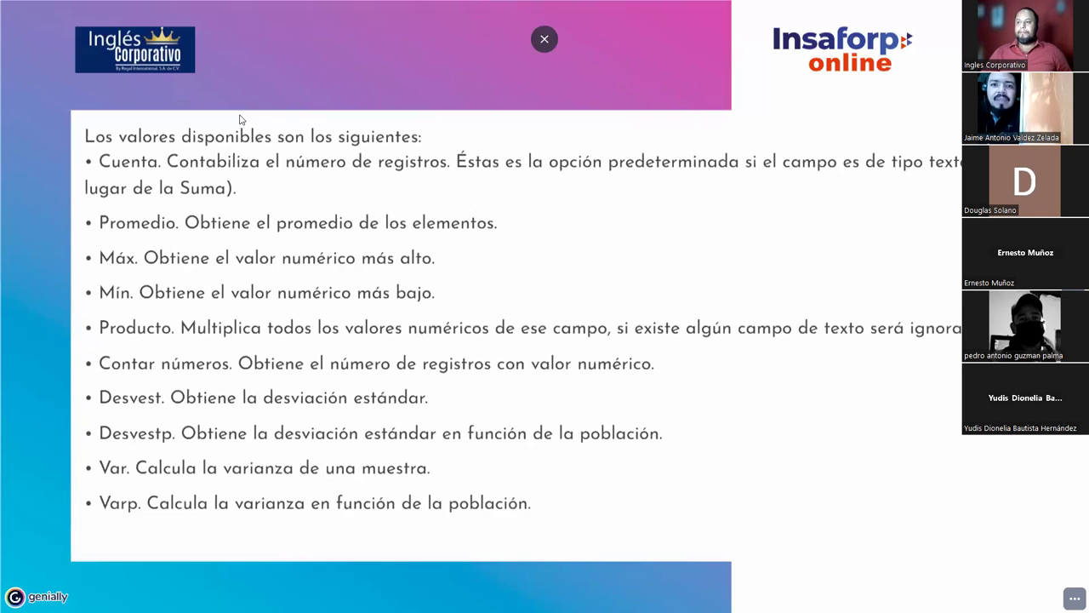
Step: Highlight the Cuenta bullet, which counts records and is the default for text fields
mouse_move(100, 162)
mouse_down()
mouse_move(259, 211)
mouse_move(101, 162)
mouse_up()
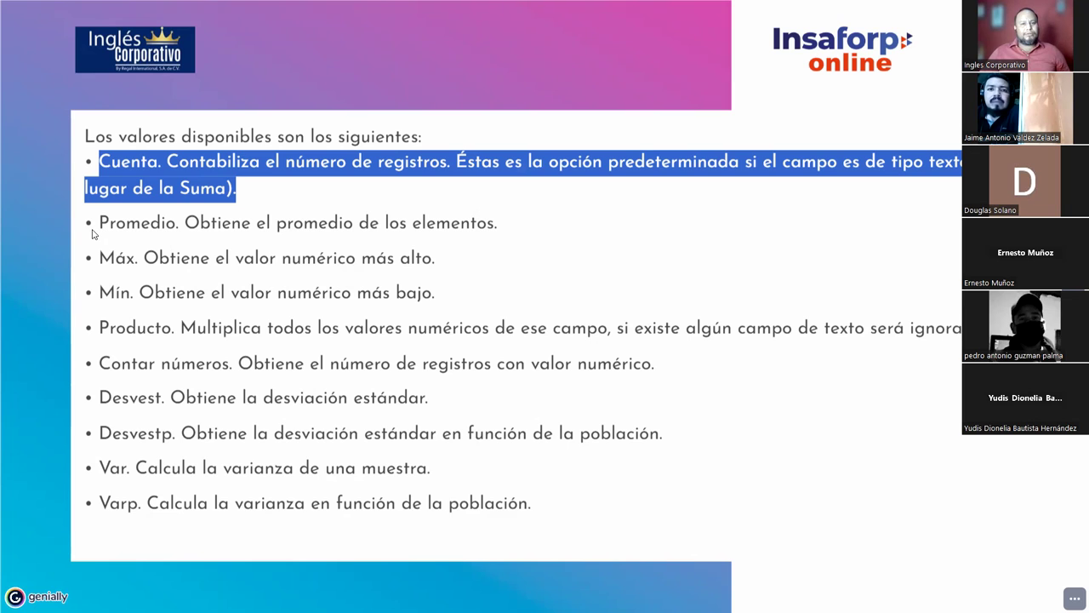
Step: Highlight the Promedio bullet describing the average of the elements
drag(92, 230, 511, 231)
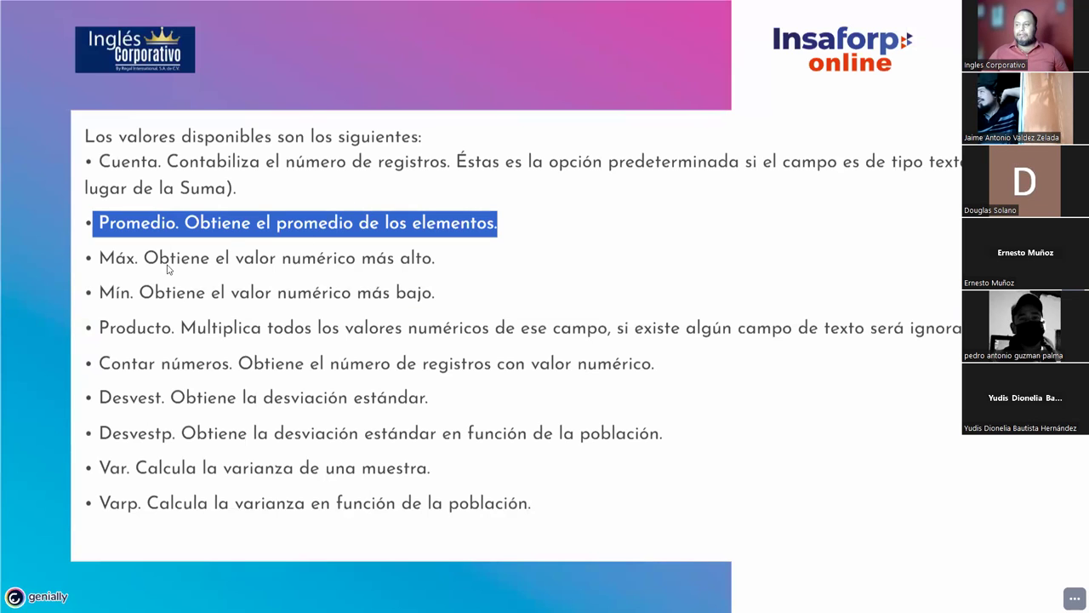
Step: Drop the Promedio highlight and select the Máx. and Mín. bullets together
click(130, 270)
mouse_move(130, 271)
mouse_down()
mouse_move(420, 311)
mouse_move(438, 305)
mouse_up()
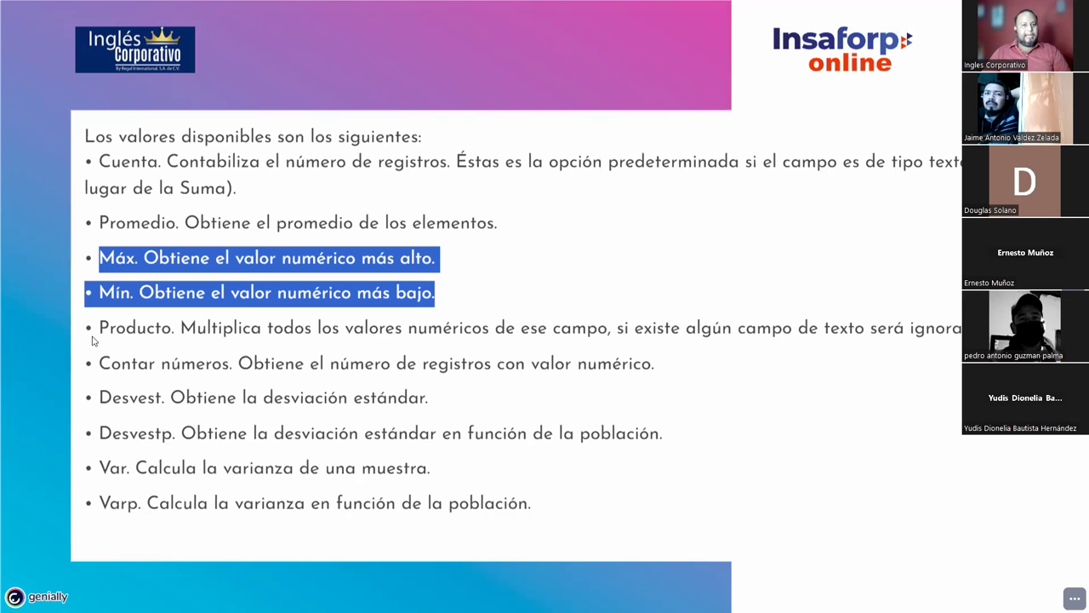
Step: Highlight the Producto line, which multiplies all numeric values in the field
drag(99, 329, 964, 331)
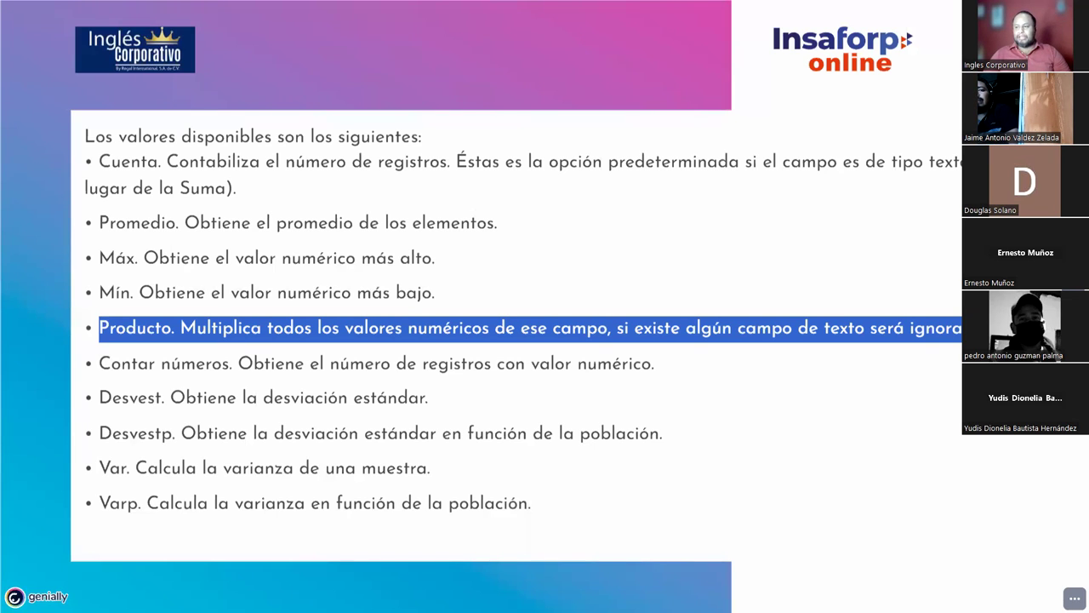
Step: Highlight the Contar números bullet, then the Desvest and Desvestp standard-deviation lines
mouse_move(98, 375)
mouse_down()
mouse_move(244, 366)
mouse_move(639, 382)
mouse_move(668, 367)
mouse_up()
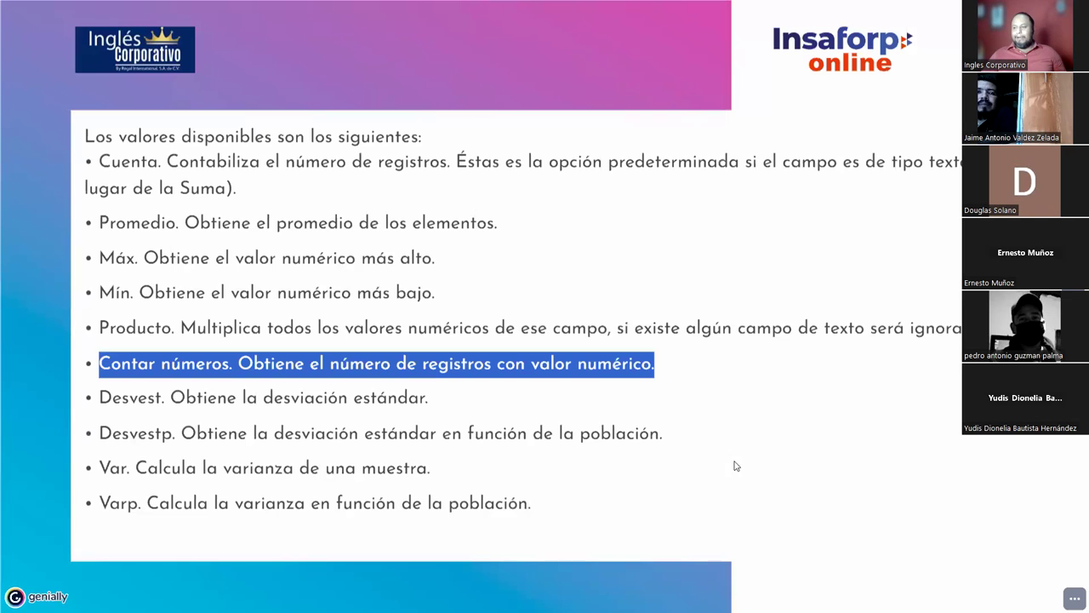
drag(102, 399, 685, 440)
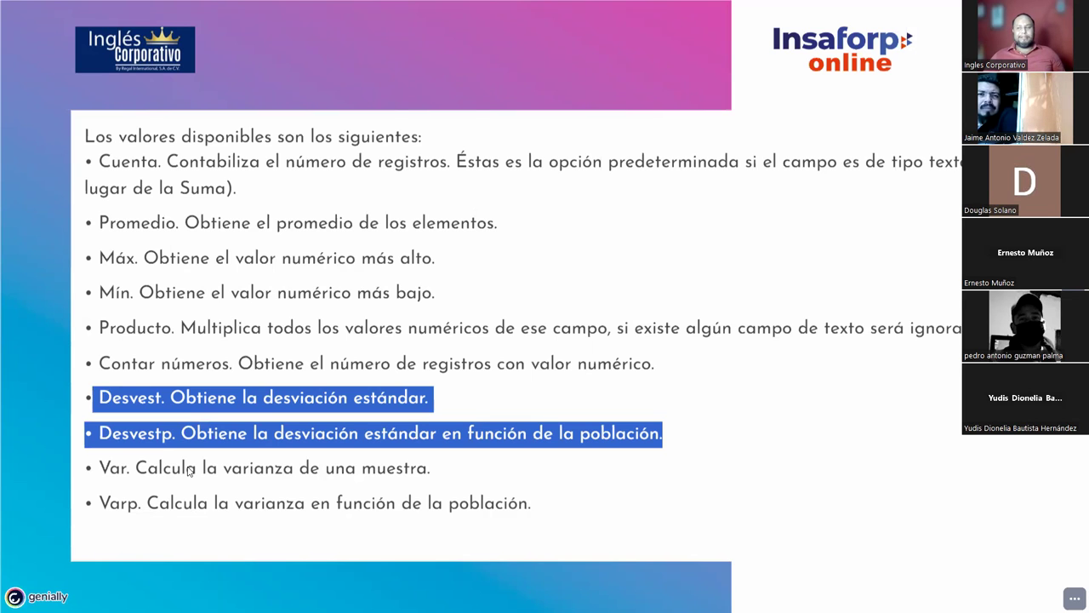
Step: Clear and re-highlight the Desvest and Desvestp lines
click(150, 414)
drag(108, 400, 693, 428)
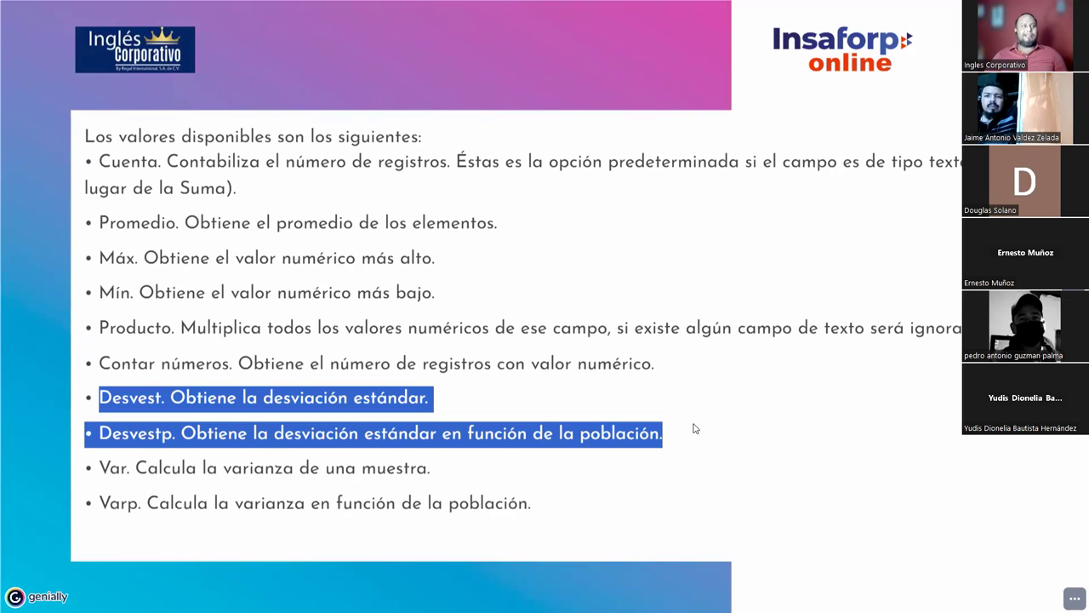
click(242, 429)
drag(100, 397, 681, 440)
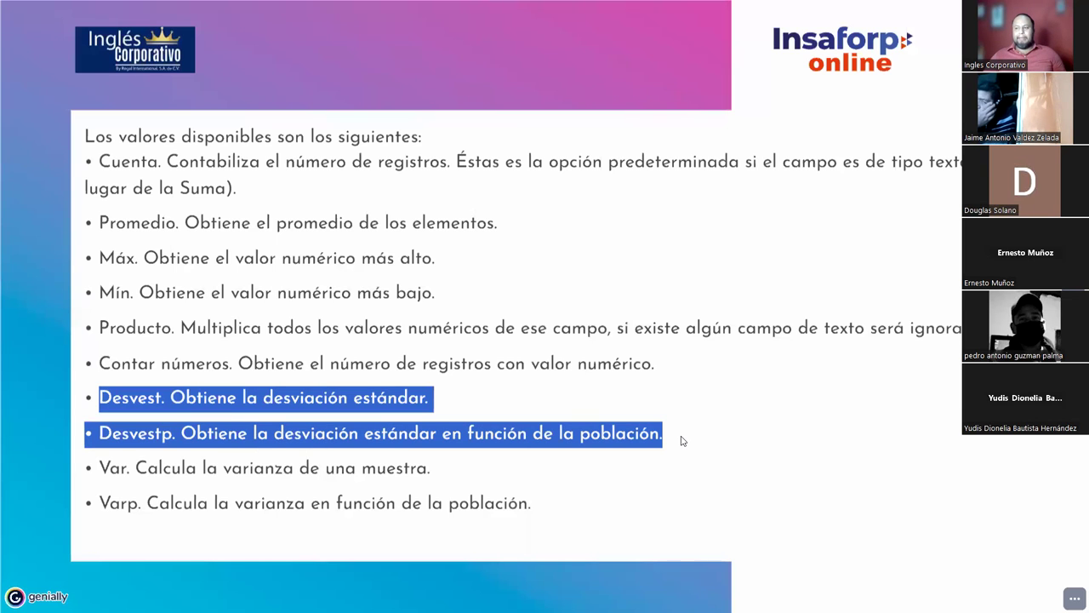
Step: Highlight the words 'desviación estándar', then the full Var and Varp lines
click(267, 406)
drag(263, 397, 434, 402)
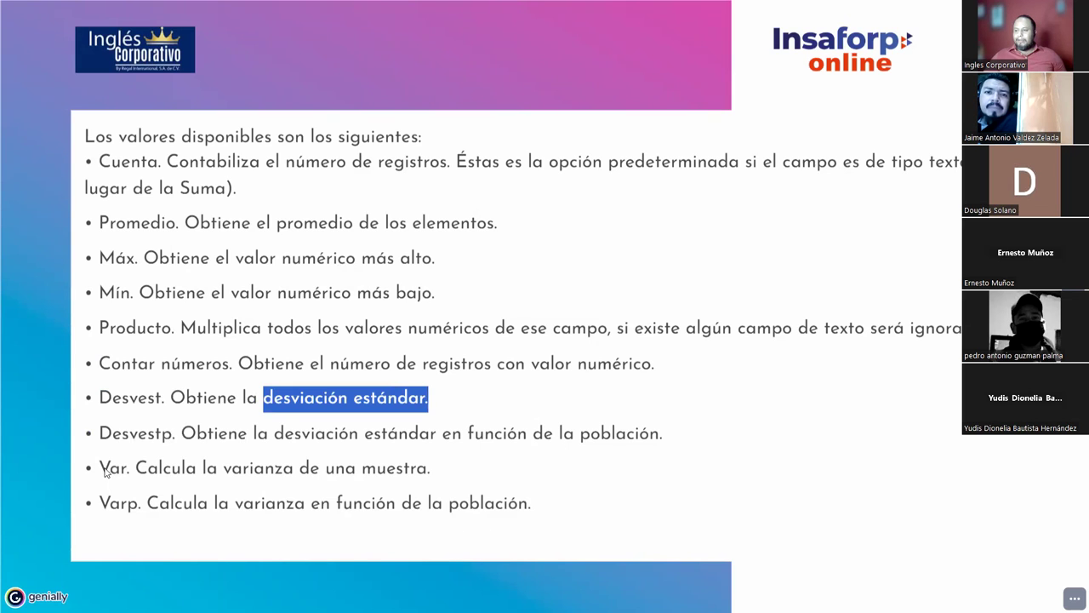
drag(108, 470, 533, 507)
drag(98, 468, 559, 506)
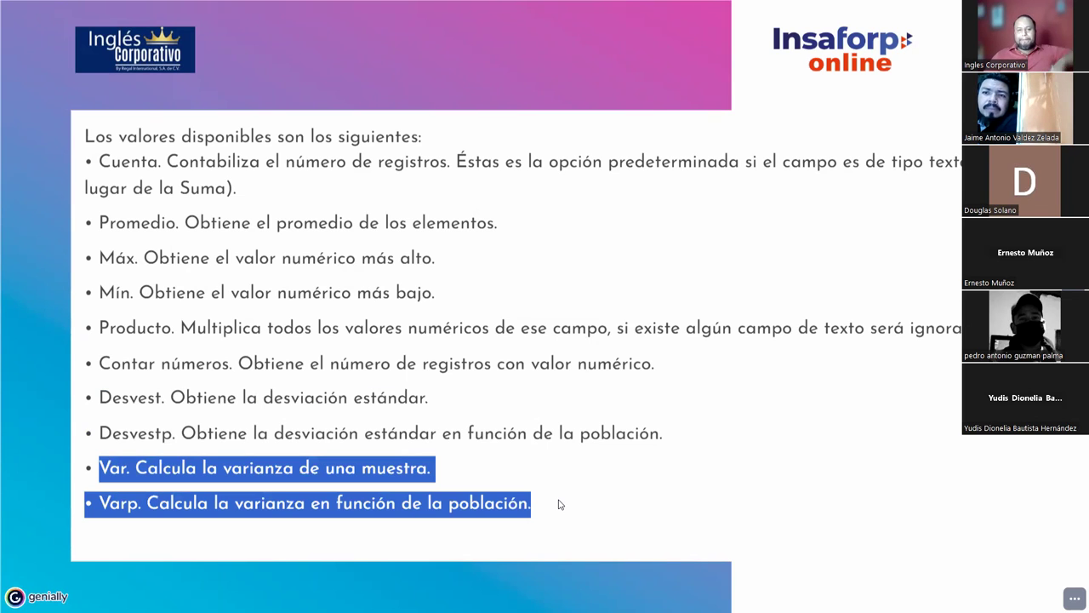
click(102, 402)
drag(120, 403, 547, 507)
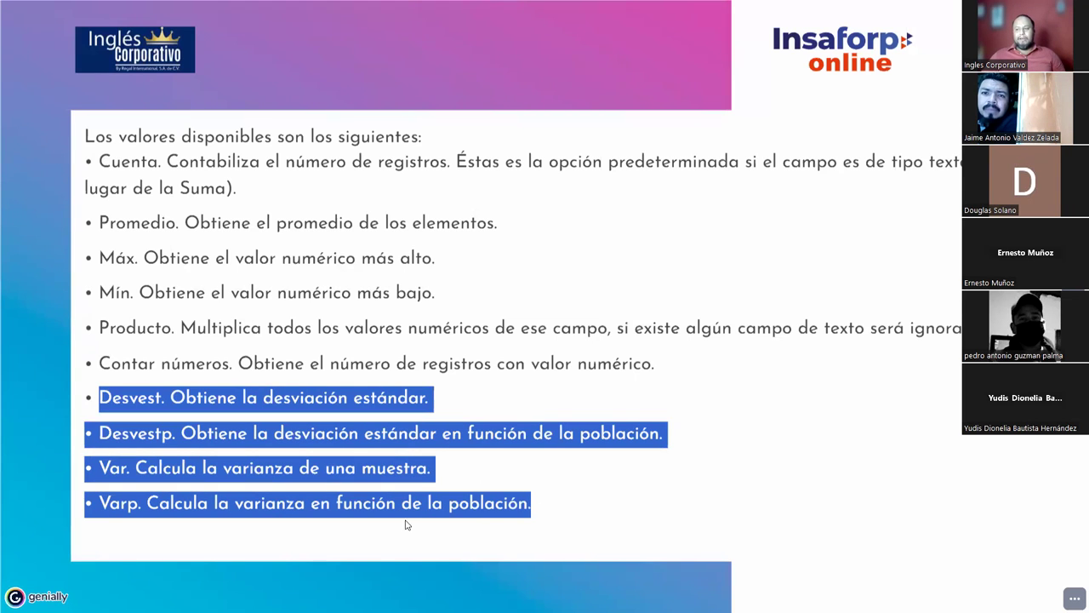
click(471, 516)
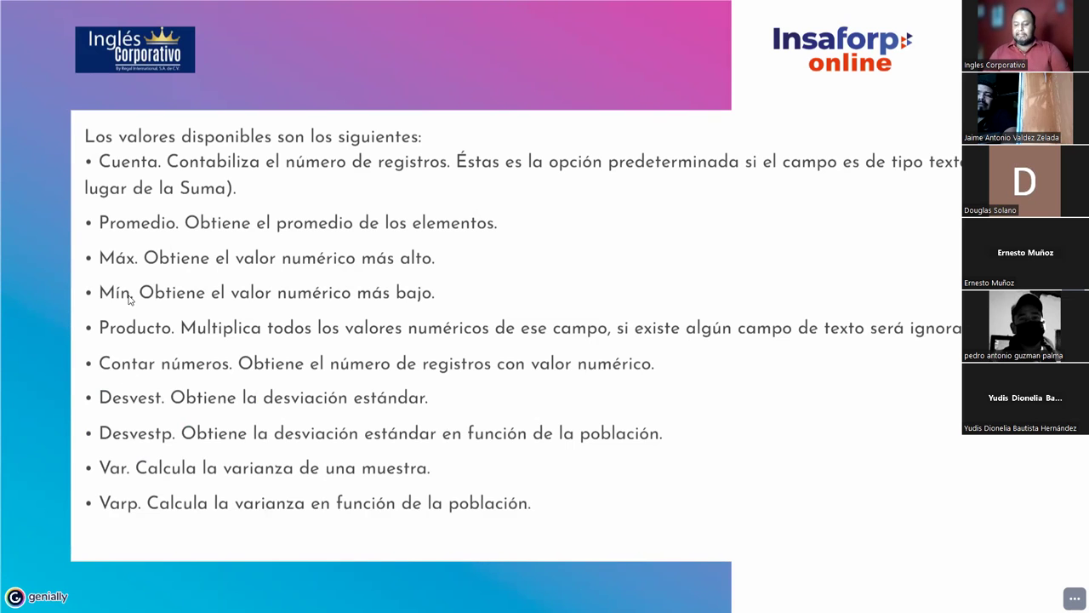
Step: Advance past the value-field settings screenshot to the DEMOSTRACIÓN instructions slide
key(Right)
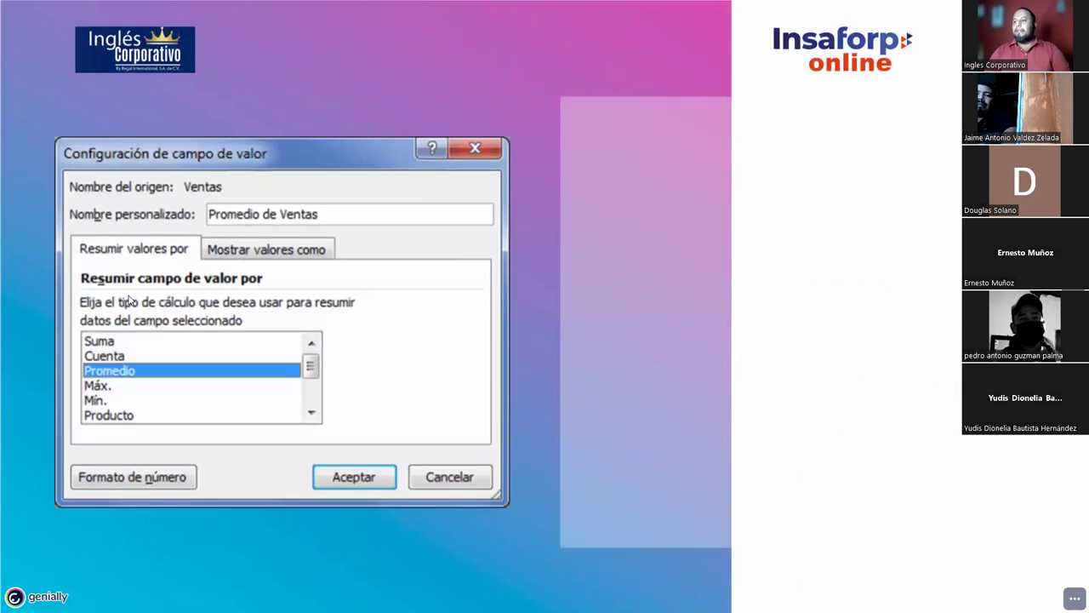
key(Right)
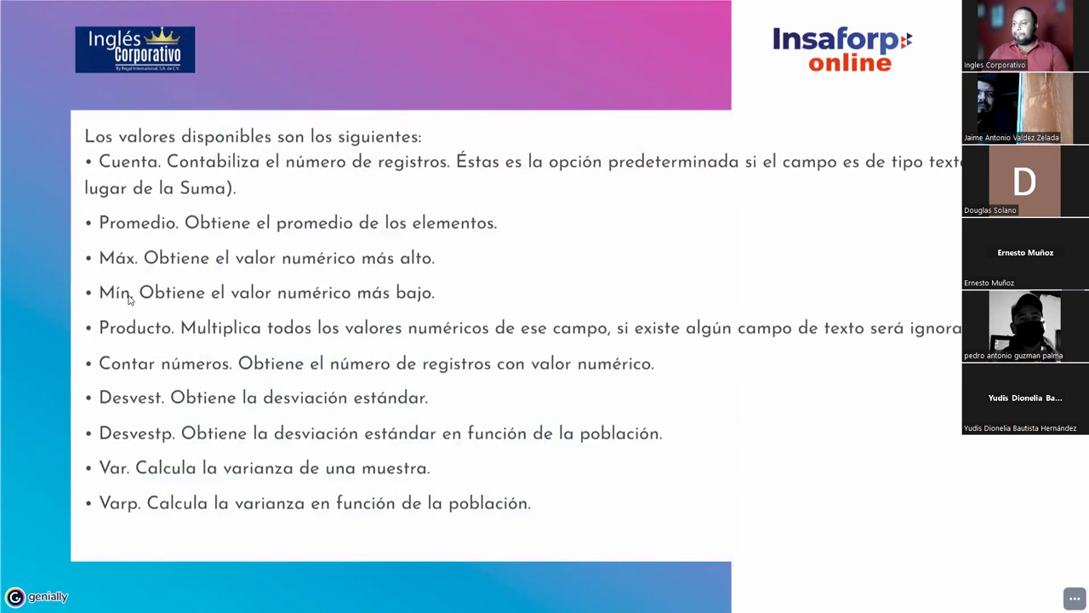
key(Right)
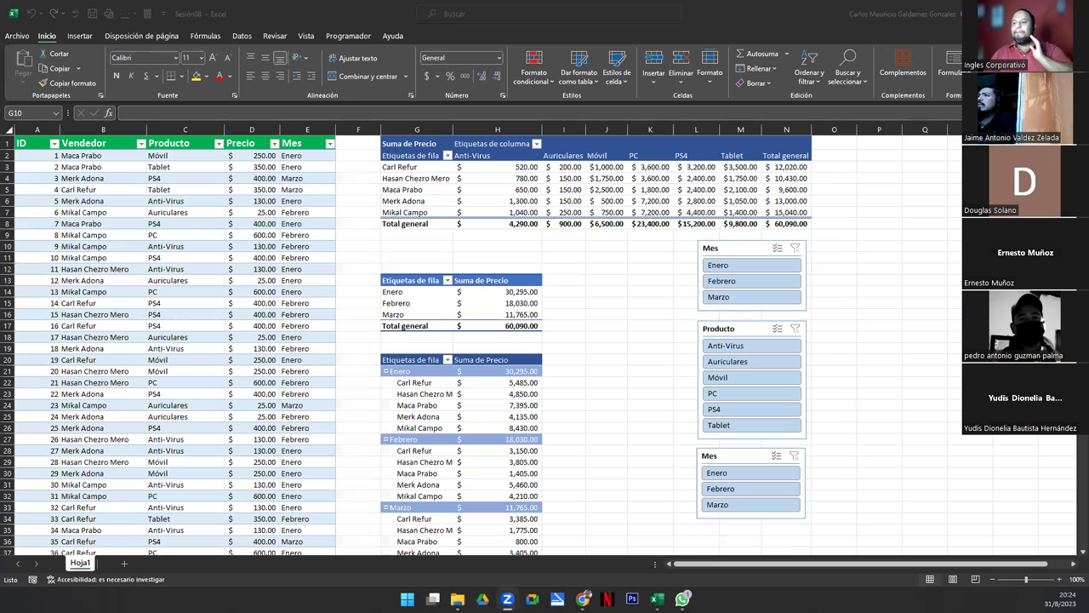
Step: Rename the Hoja1 sheet tab to 'Ejercicio 08'
double_click(78, 564)
text(Ejercicio)
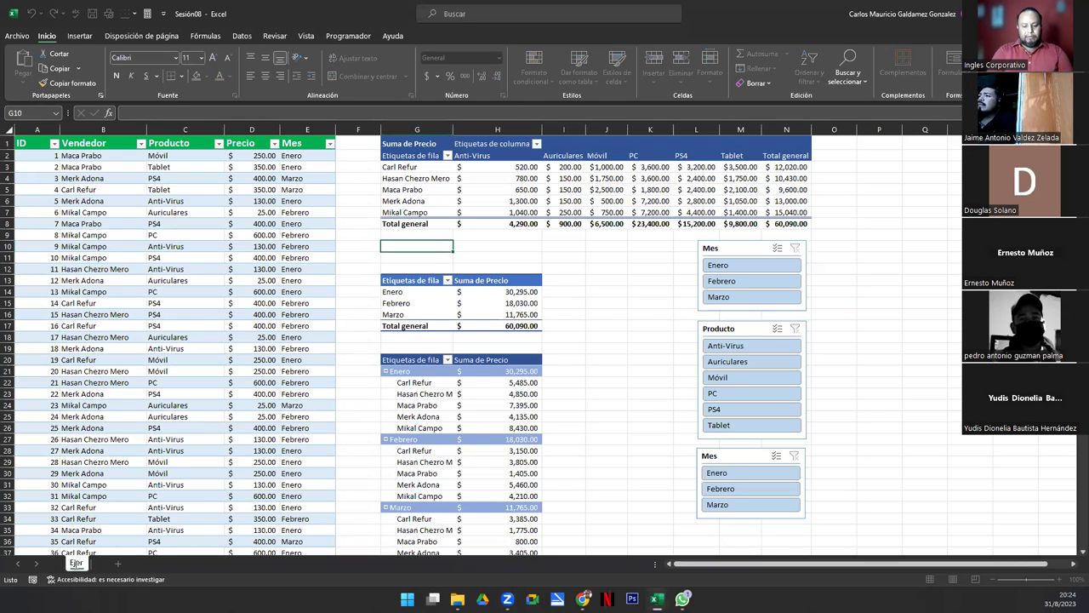
text( 08)
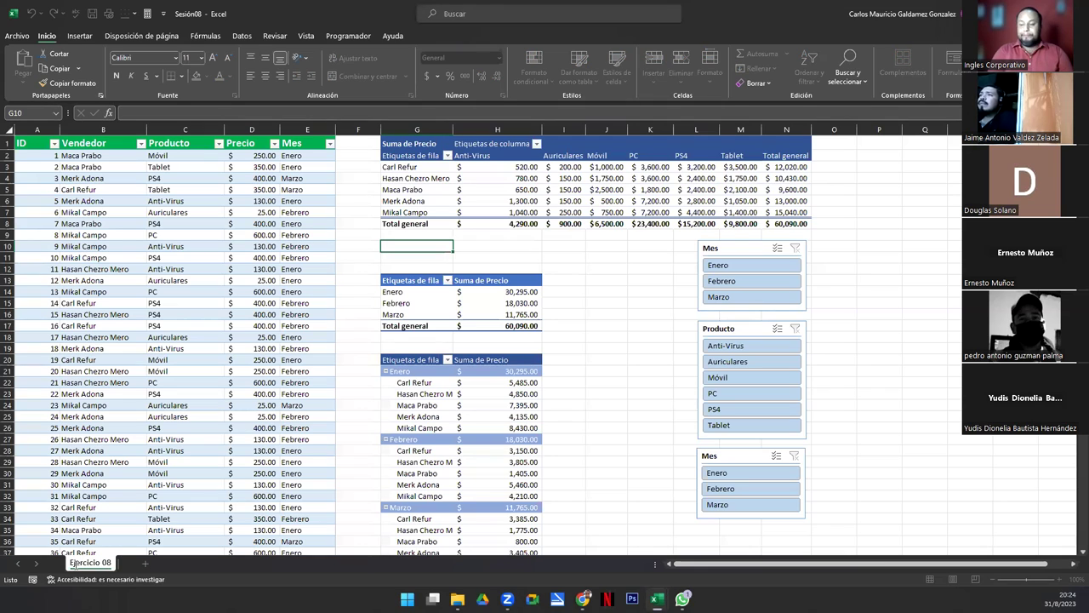
key(Return)
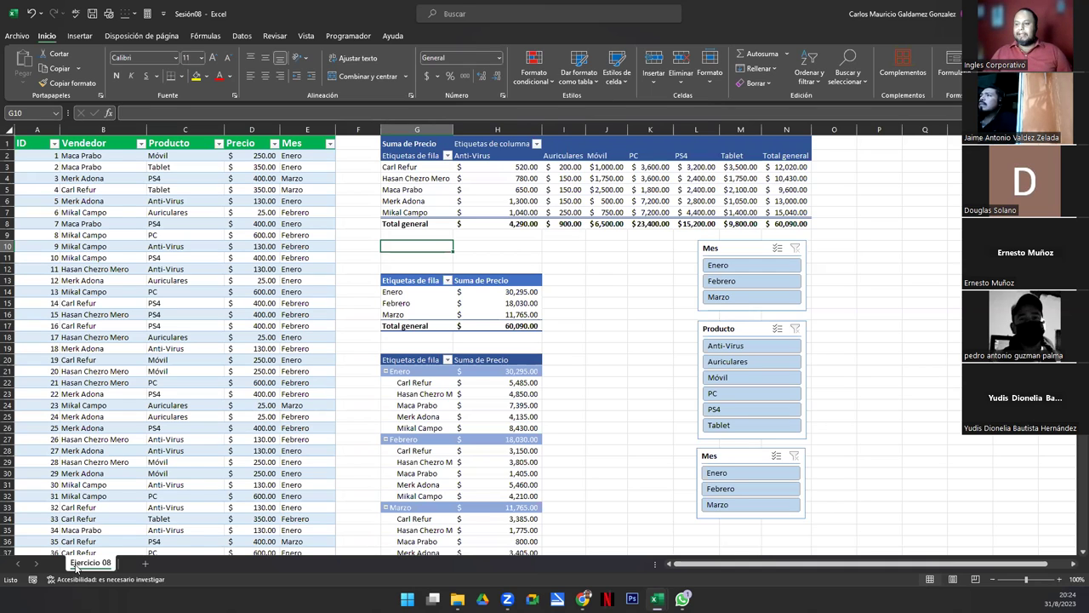
right_click(77, 568)
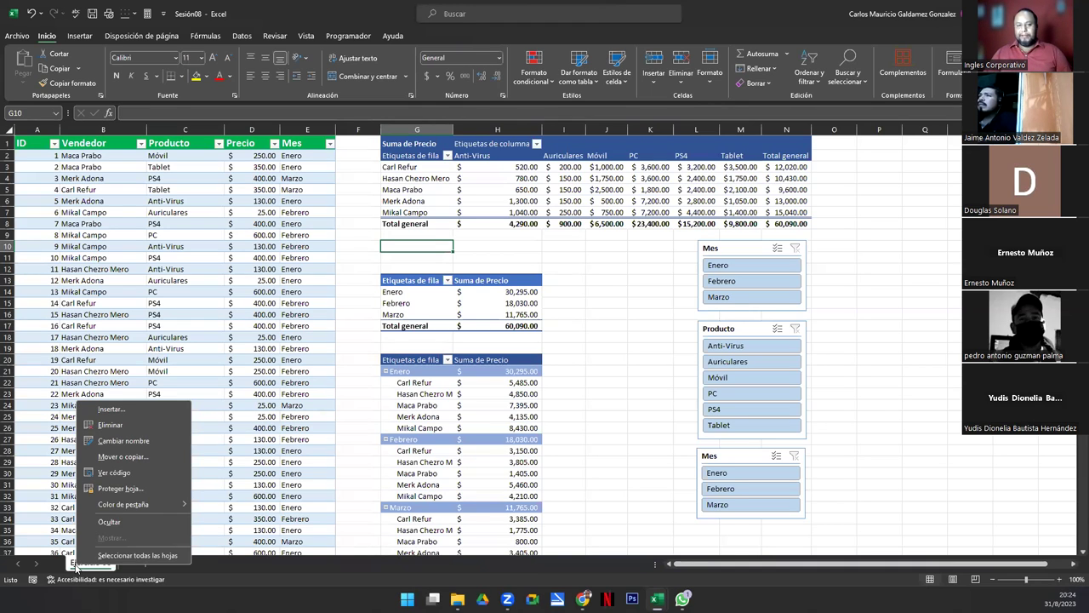
Step: Create a copy of the Ejercicio 08 sheet placed at the end of the workbook
click(123, 457)
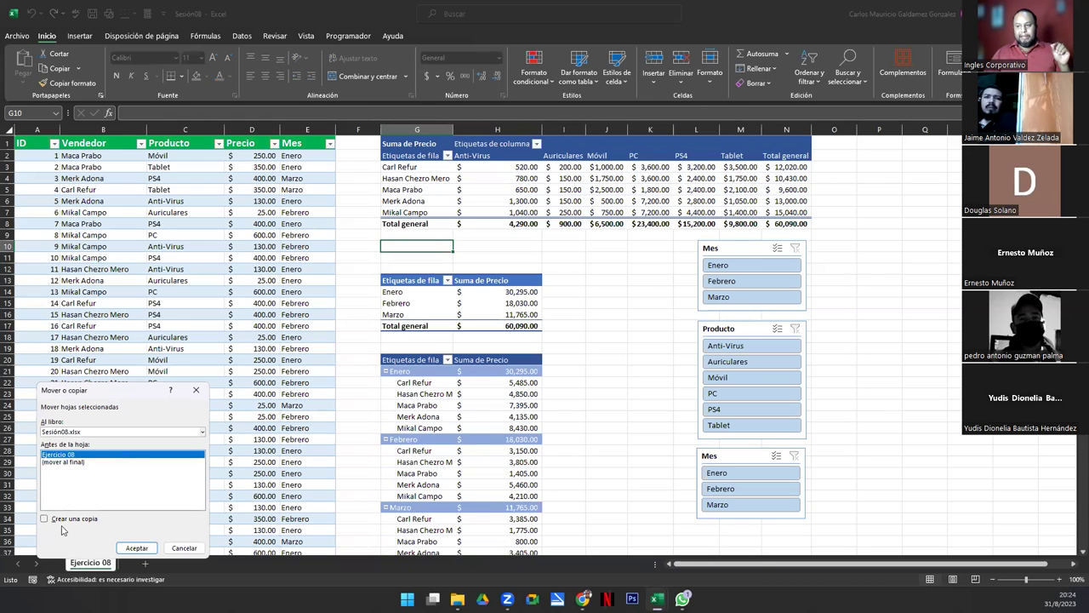
click(64, 462)
click(77, 521)
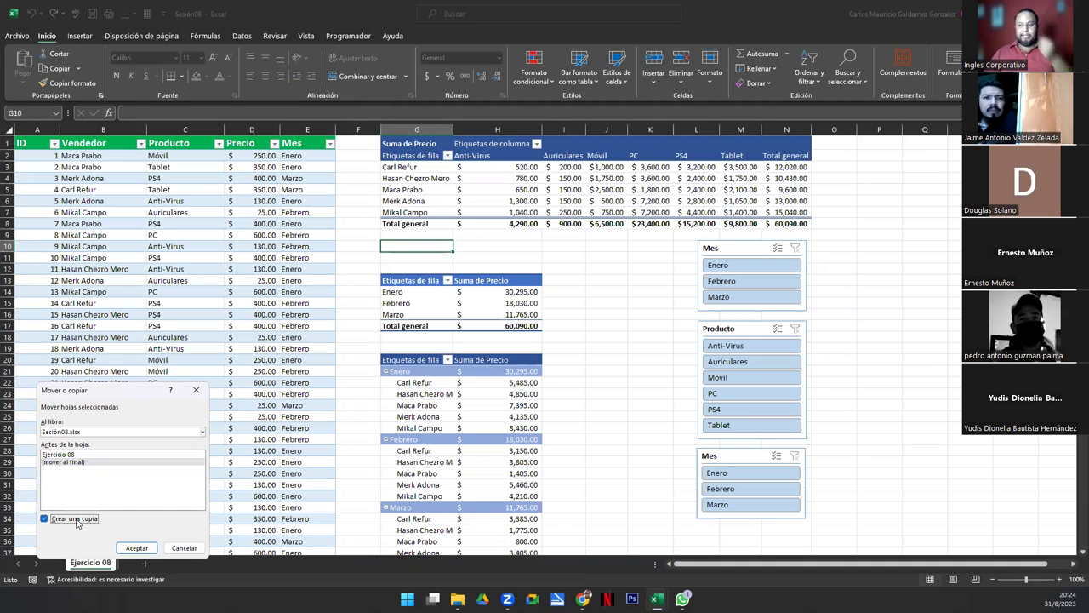
click(136, 548)
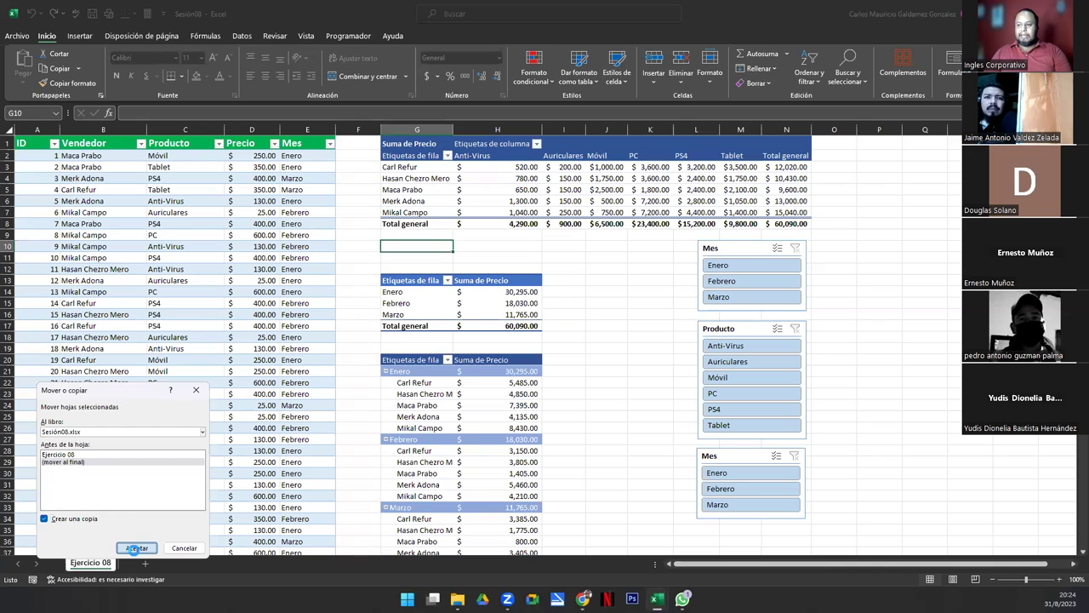
Step: Rename the copied sheet to 'Ejercicio 09', removing the stray parenthesis
double_click(165, 563)
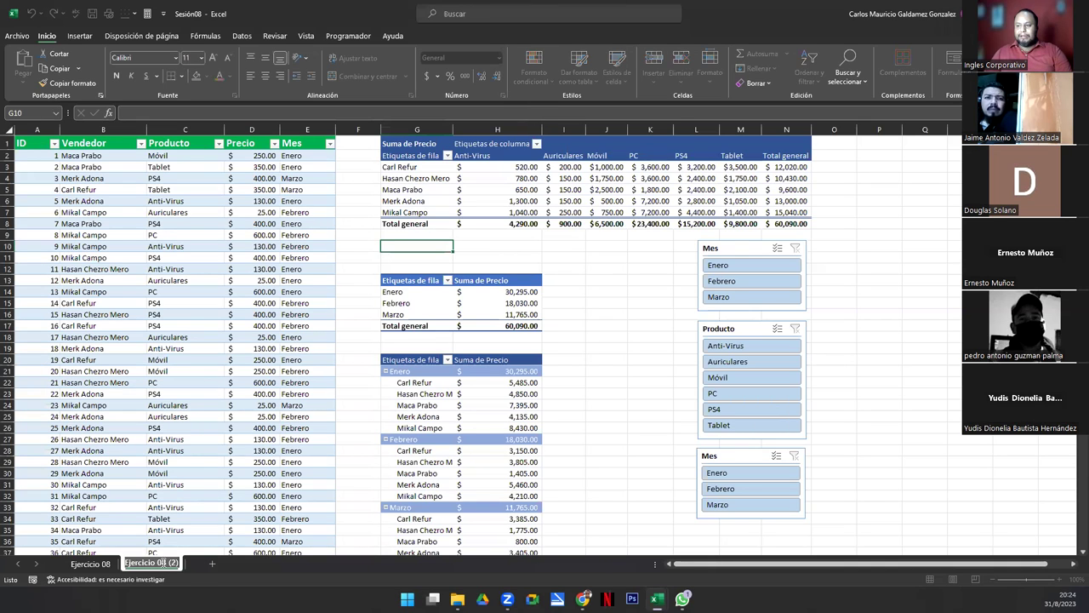
text(09)
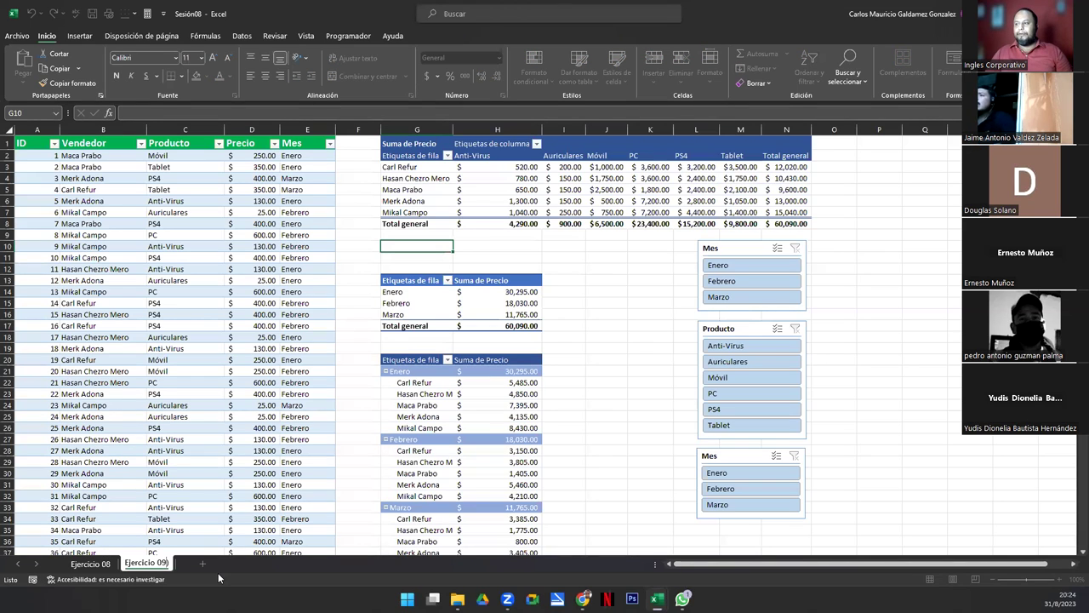
key(Return)
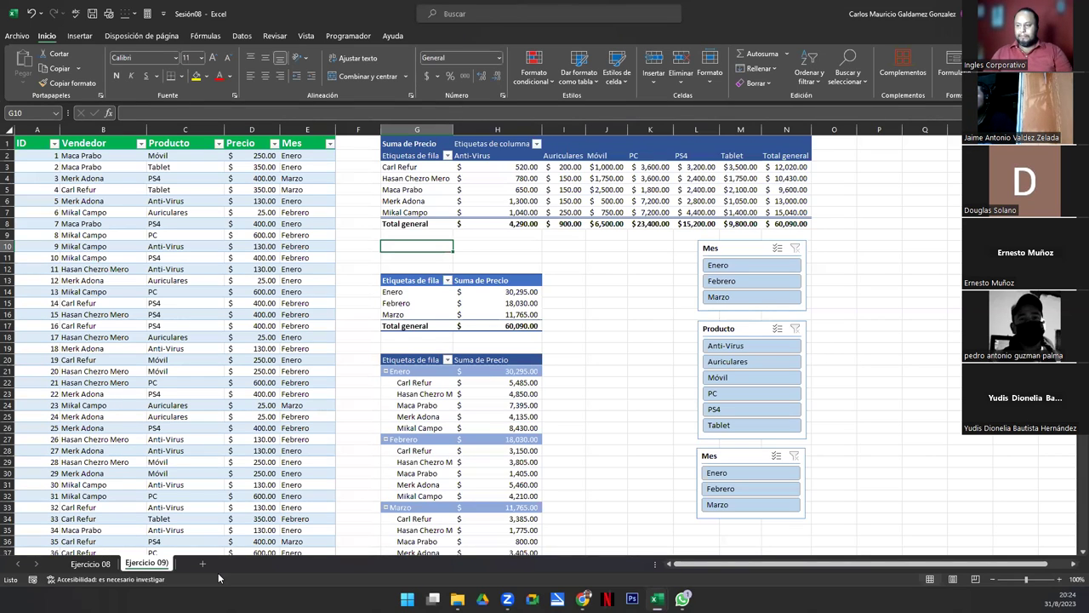
double_click(158, 563)
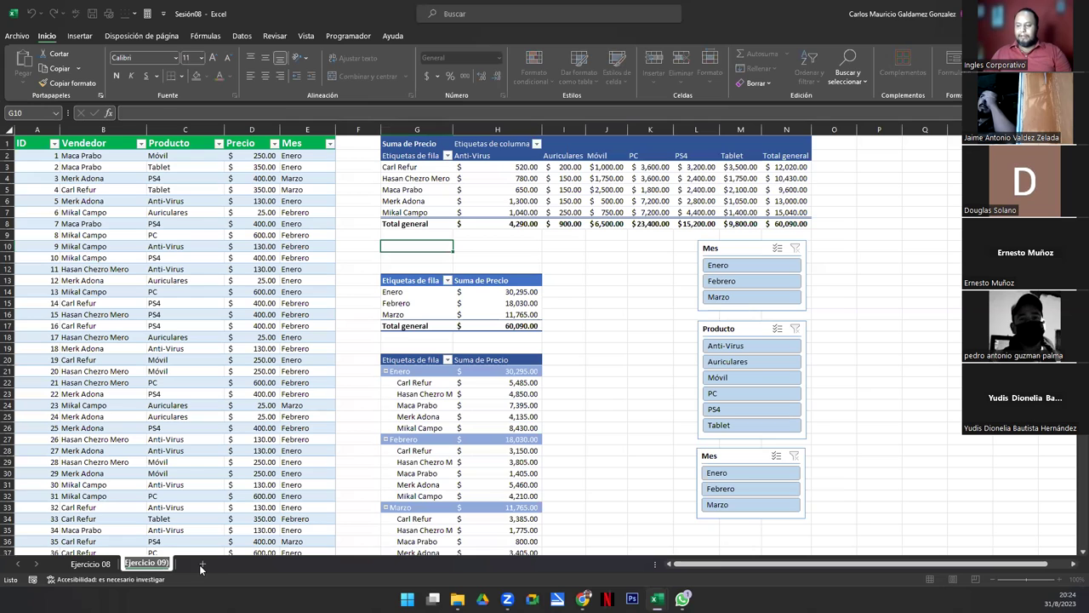
key(End)
key(BackSpace)
key(Return)
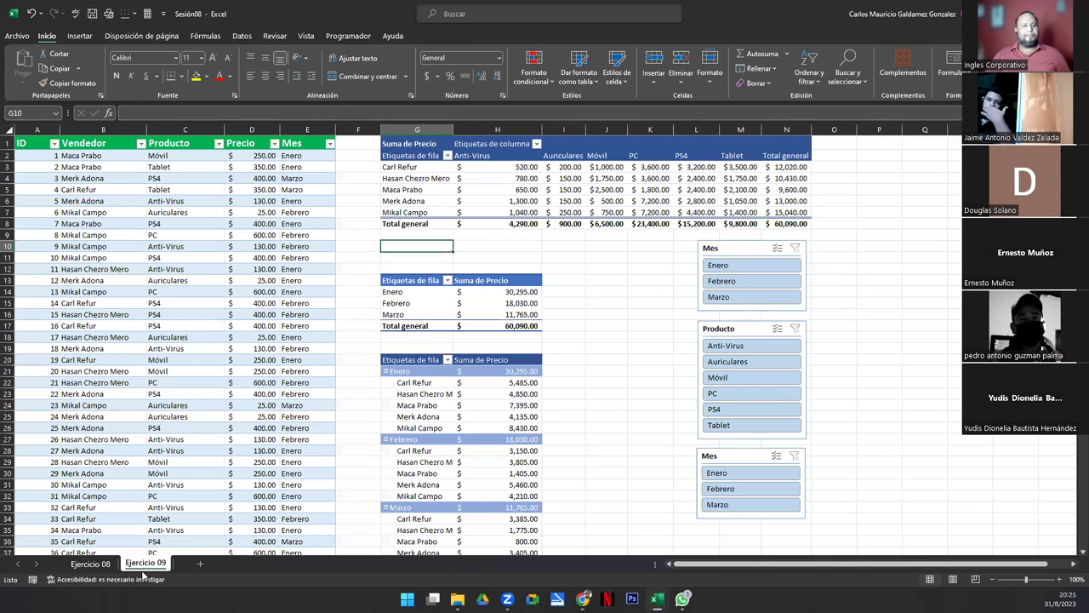
click(194, 321)
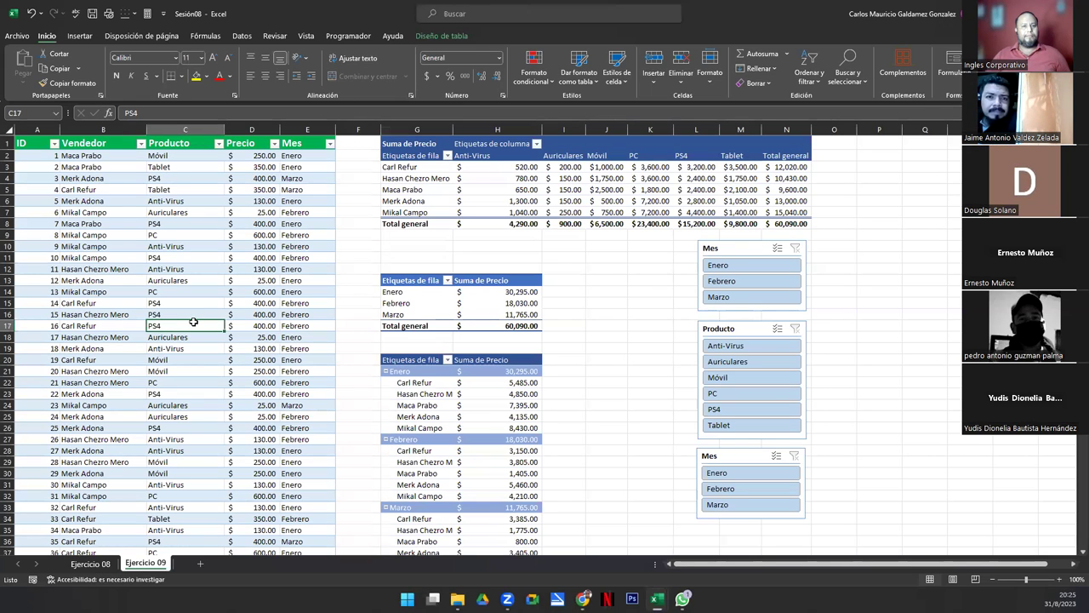
click(90, 564)
click(145, 564)
click(90, 564)
click(146, 564)
click(200, 294)
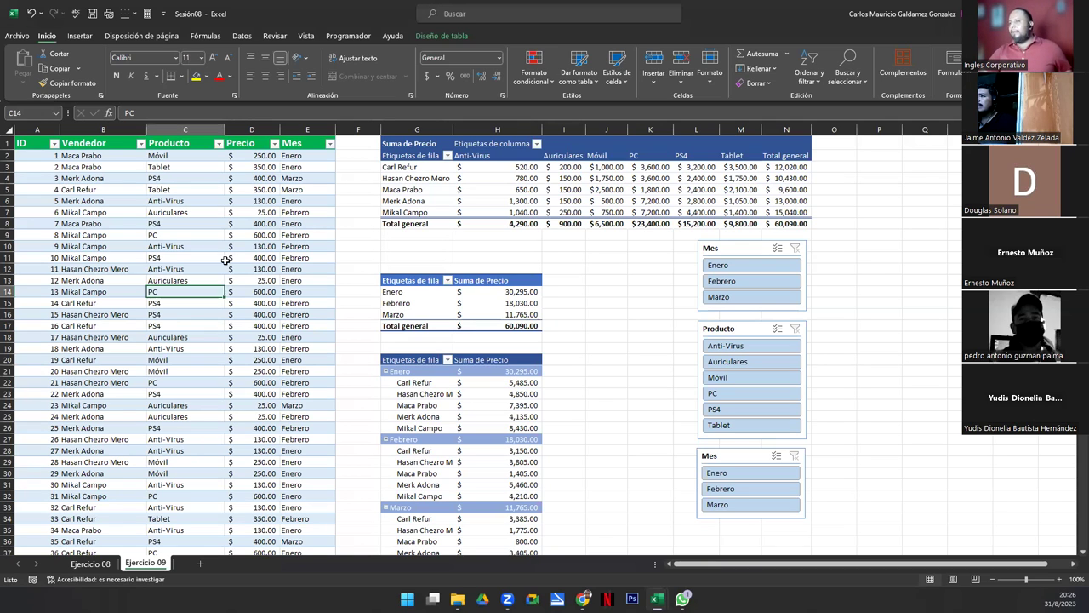
Step: Delete the Mes and Producto slicers
click(742, 251)
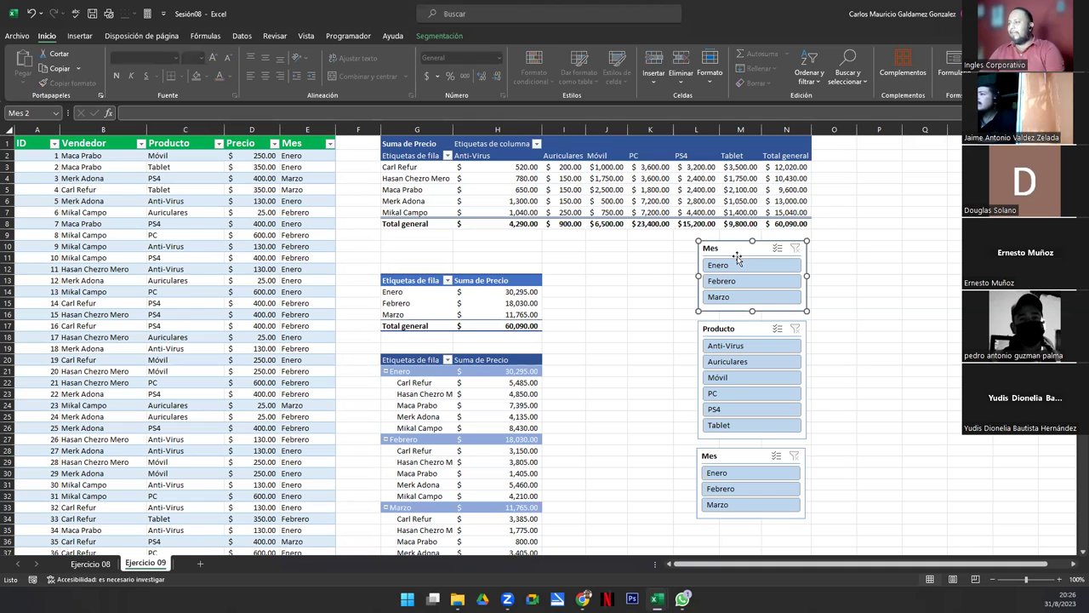
key(Delete)
click(746, 330)
key(Delete)
key(Delete)
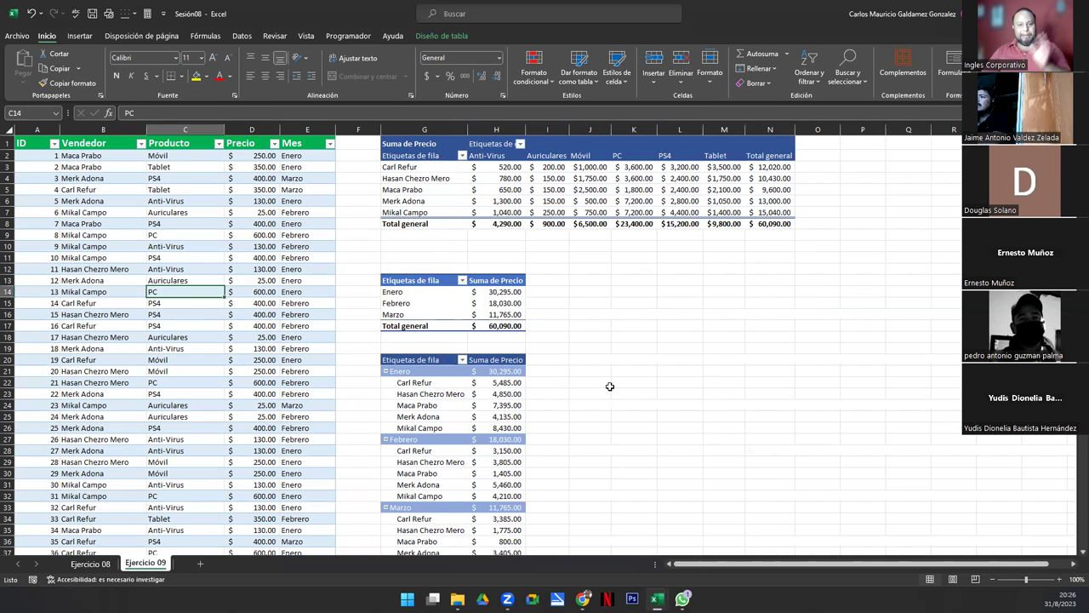
Step: Select the small month-total pivot table below the top pivot
scroll(566, 384, down, 5)
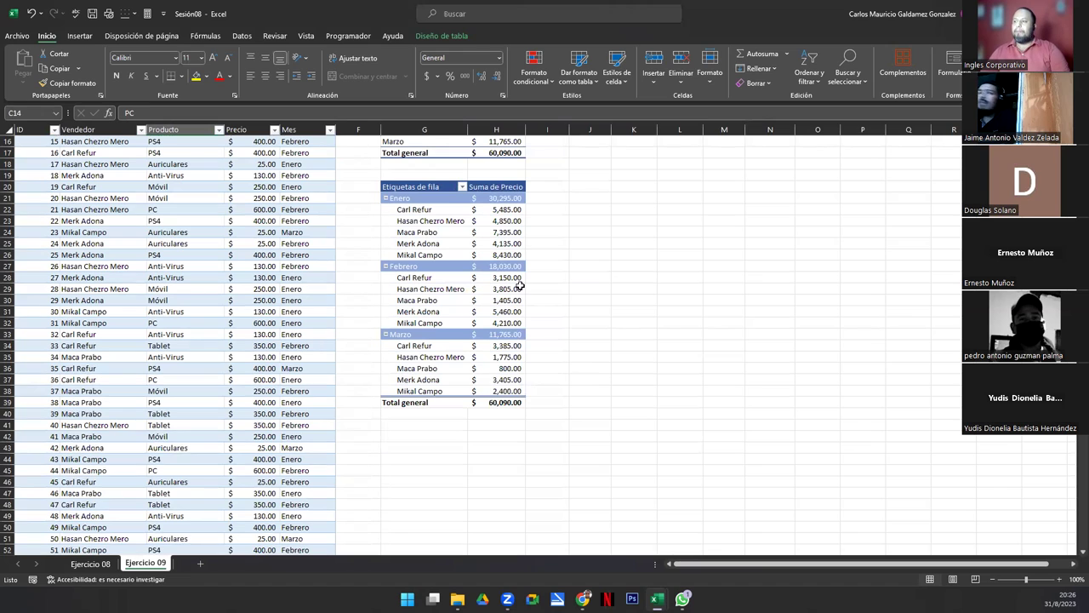
click(423, 253)
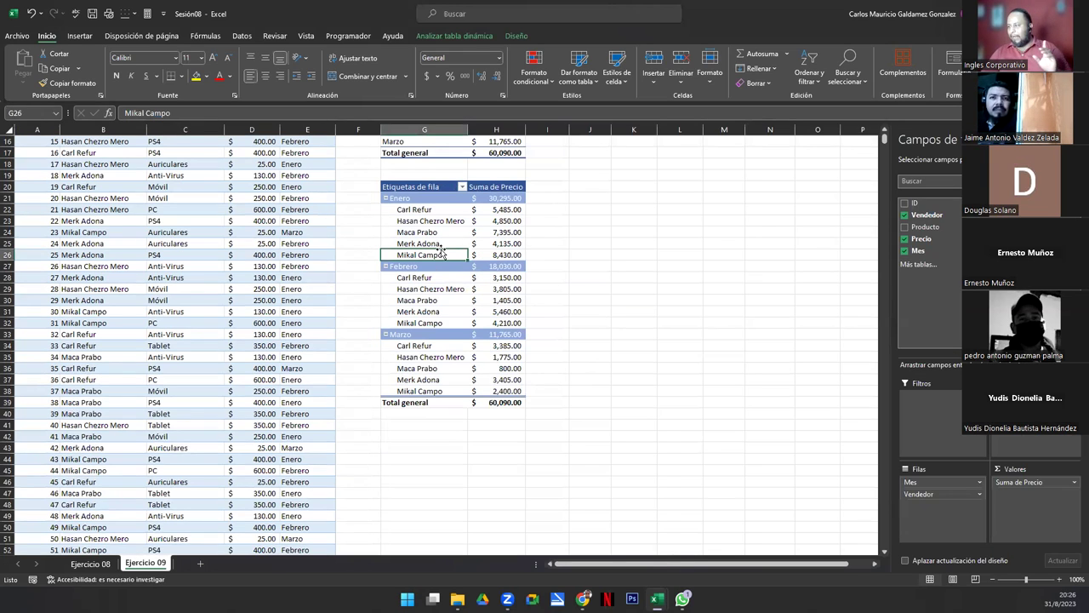
scroll(441, 254, up, 5)
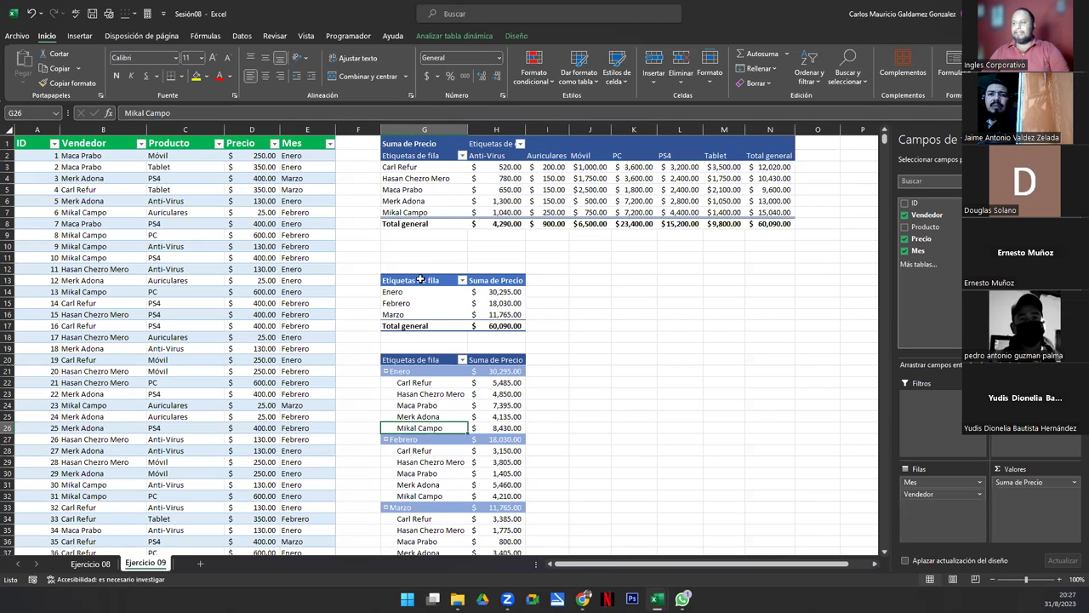
drag(391, 280, 502, 325)
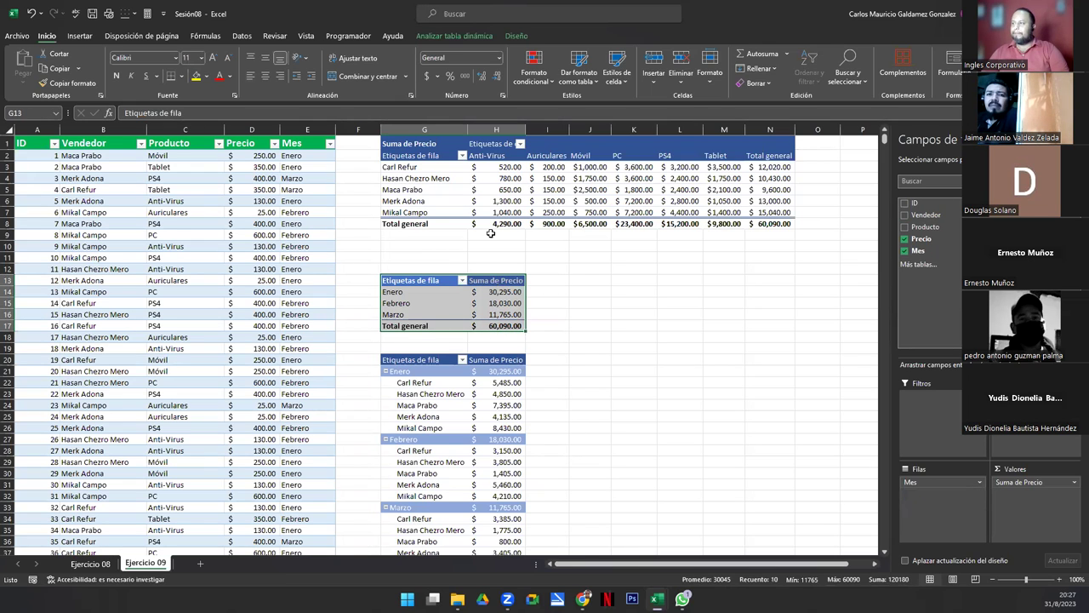
Step: Try Borrar todo on the pivot table and dismiss the resulting error
click(452, 35)
click(662, 54)
click(677, 69)
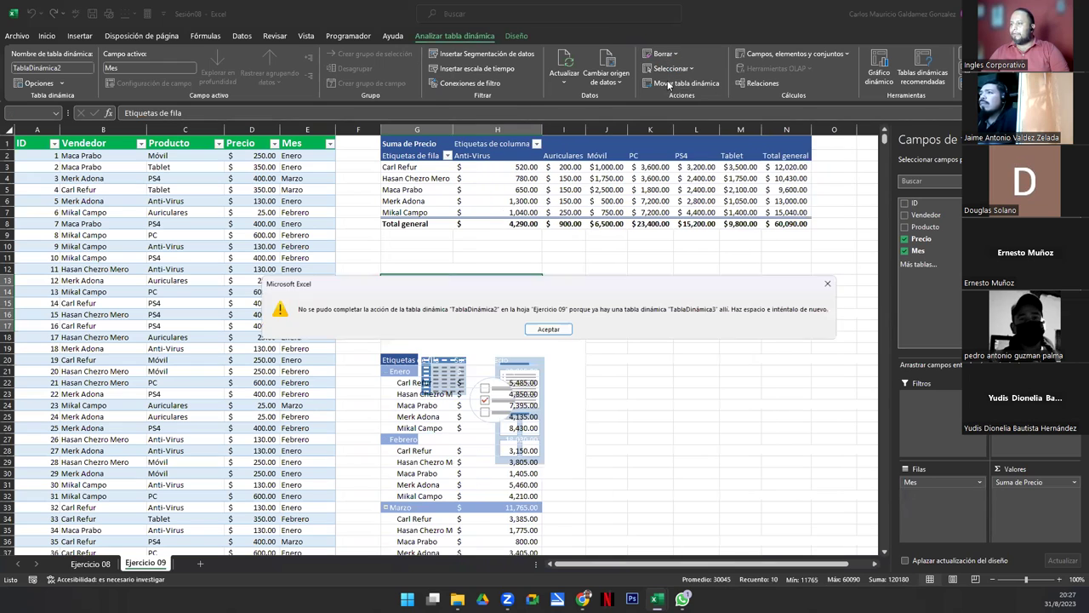
click(547, 329)
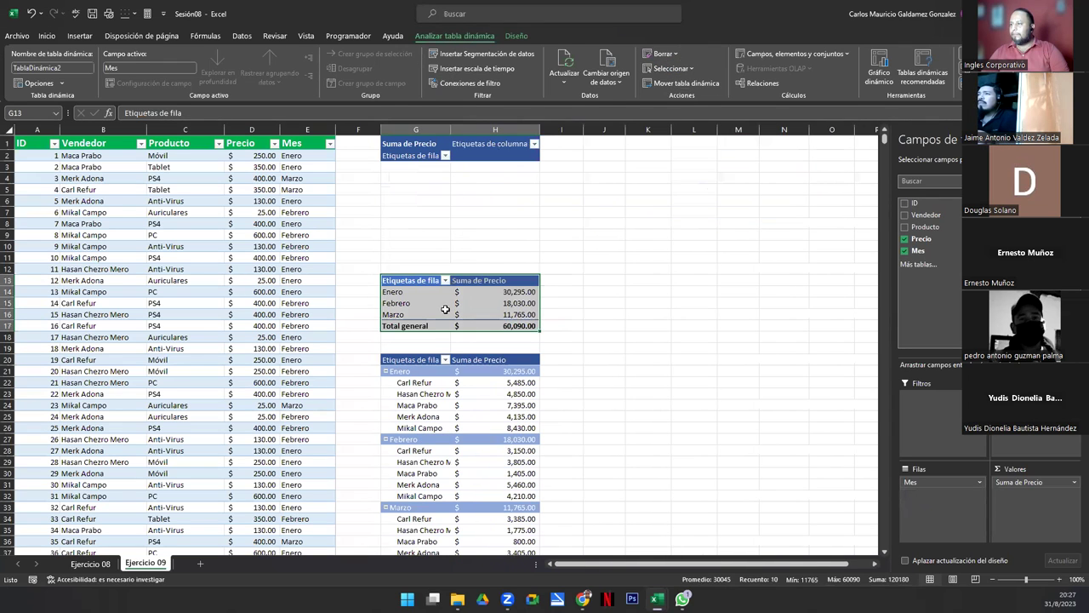
Step: Undo twice to restore the slicers, then select G13:H17 and delete the month-total pivot
click(543, 223)
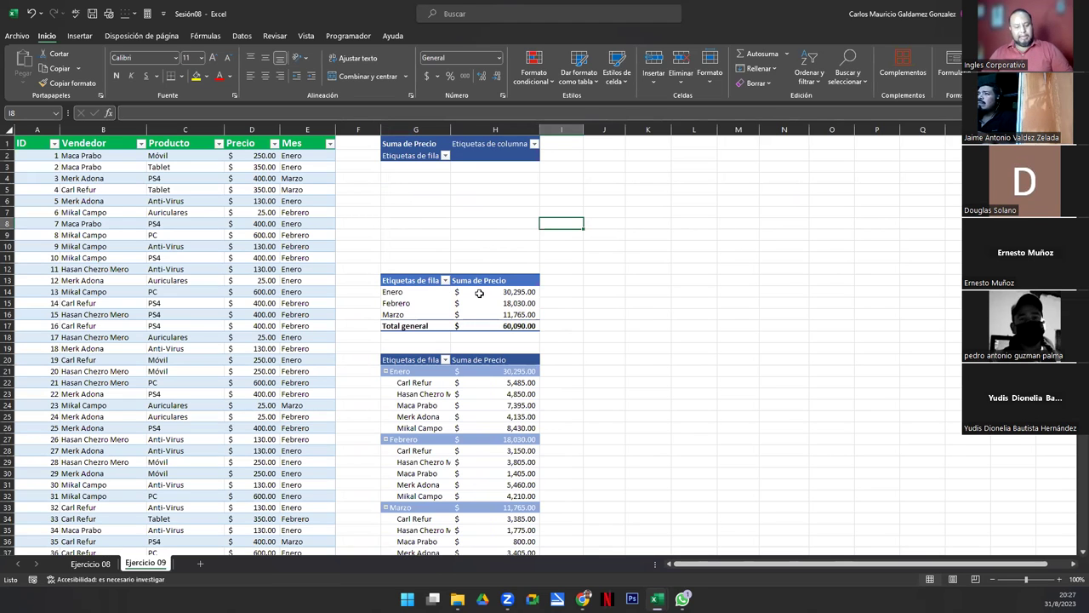
key(ctrl+z)
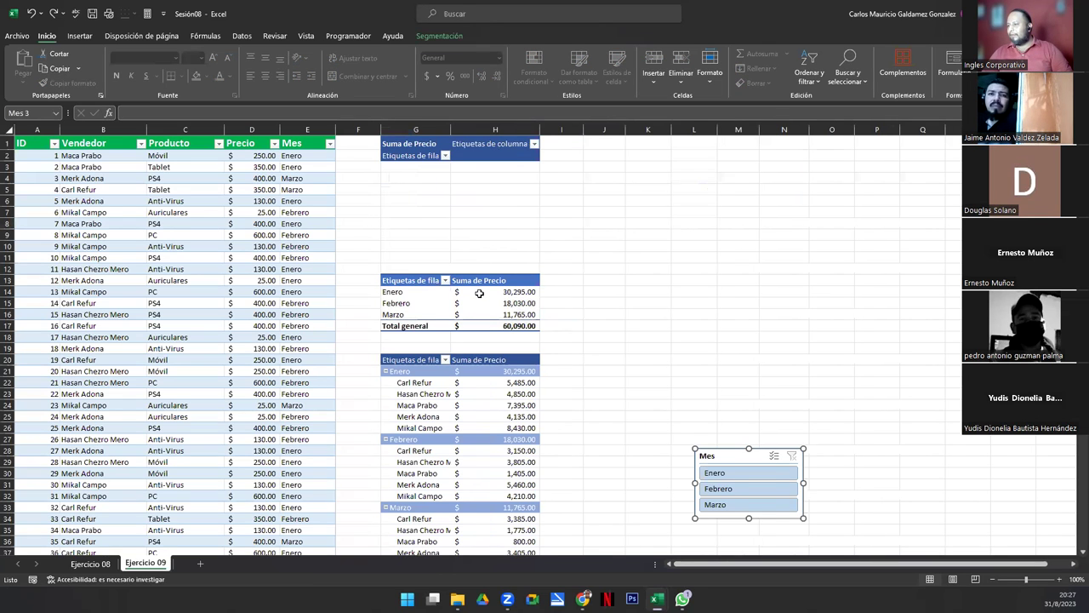
key(ctrl+z)
key(ctrl+z)
key(ctrl+z)
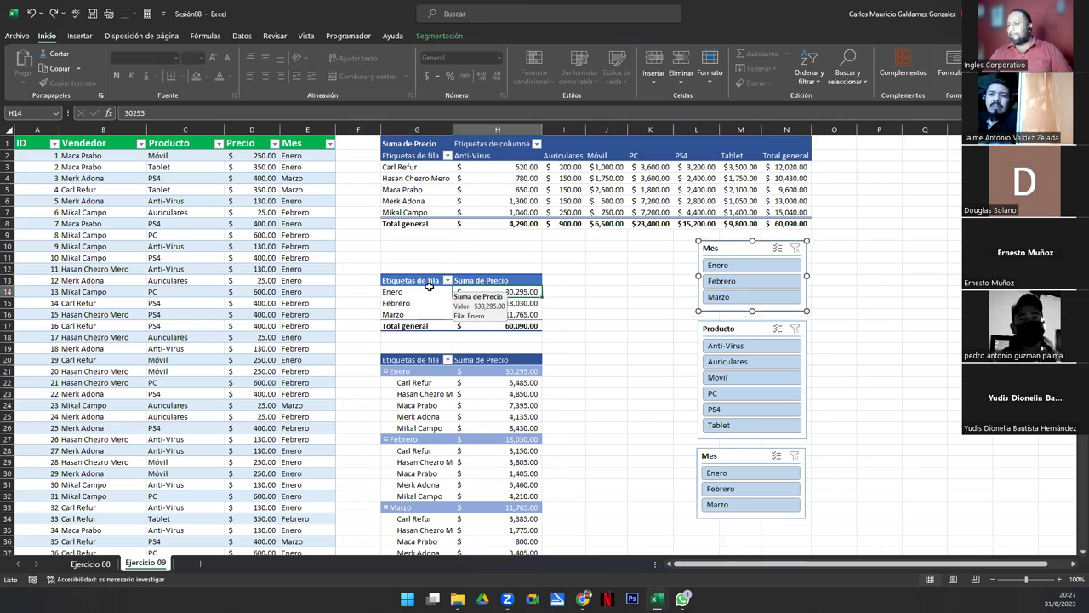
drag(430, 284, 513, 332)
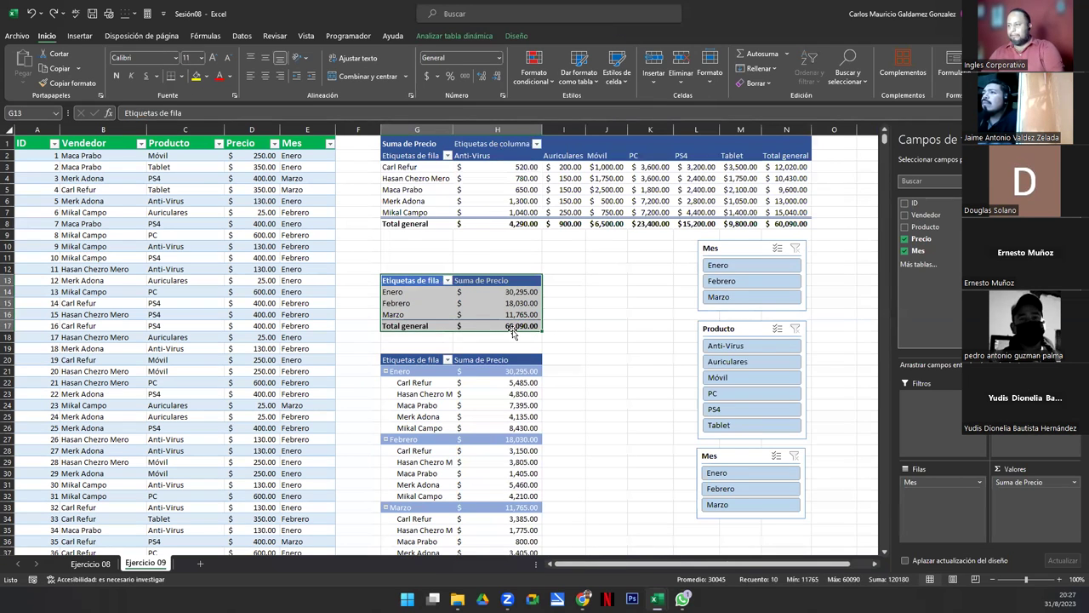
key(Delete)
Step: Delete the two Mes slicers and the Producto slicer
click(728, 249)
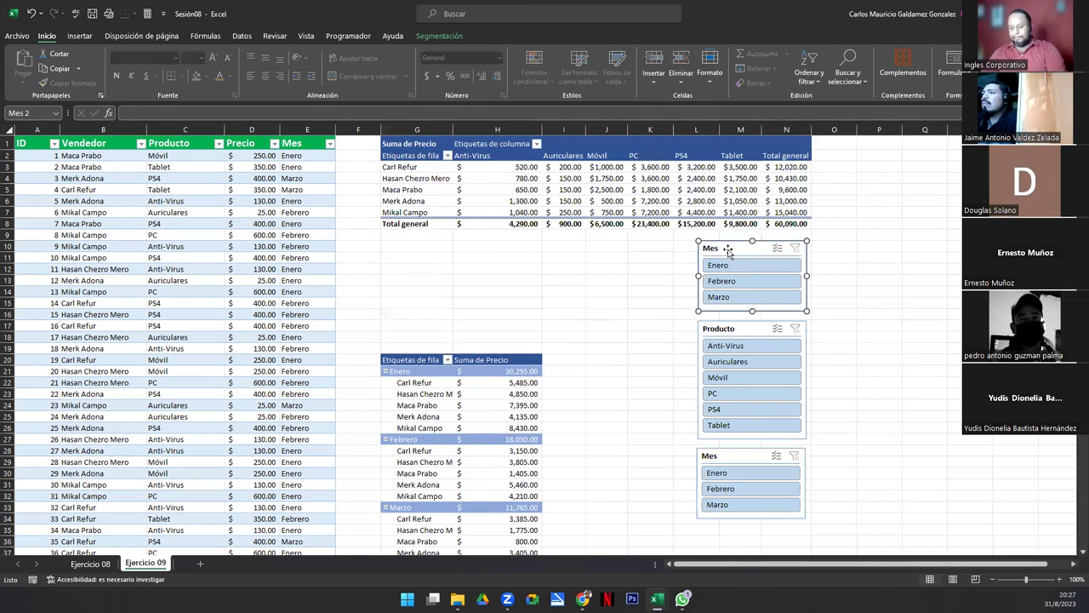
key(Delete)
click(732, 329)
key(Delete)
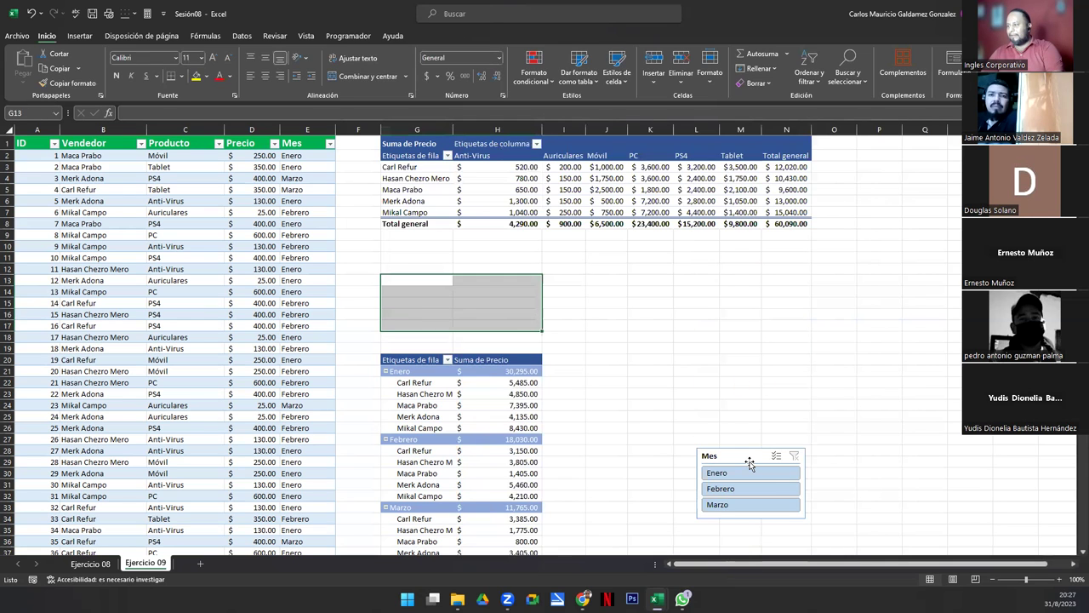
click(744, 457)
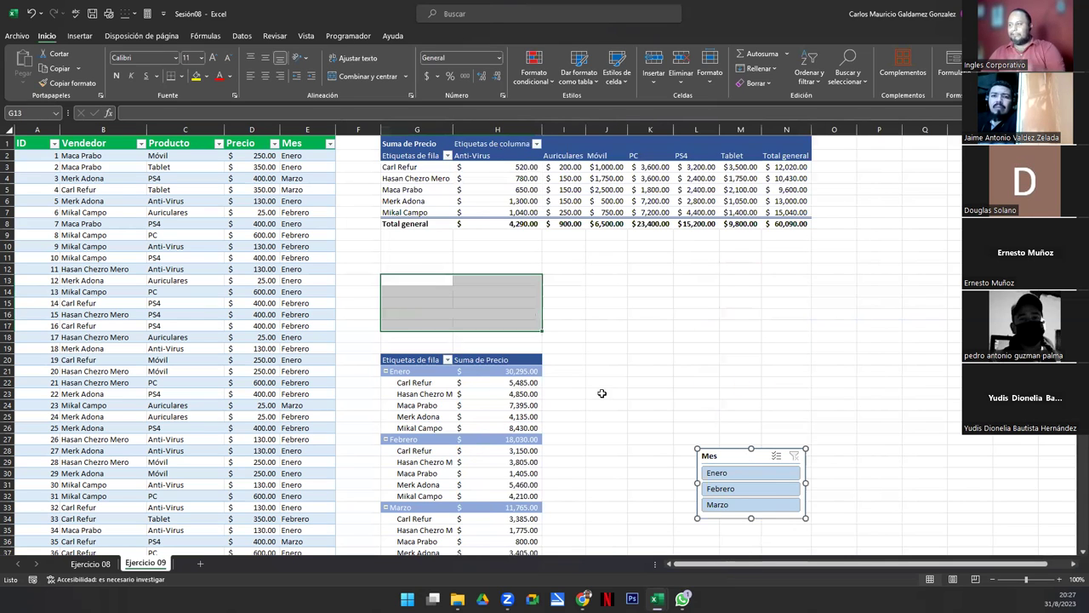
key(Delete)
Step: Move the month-and-seller pivot table up so it starts at G12
scroll(420, 382, down, 5)
drag(384, 184, 508, 401)
scroll(661, 331, up, 5)
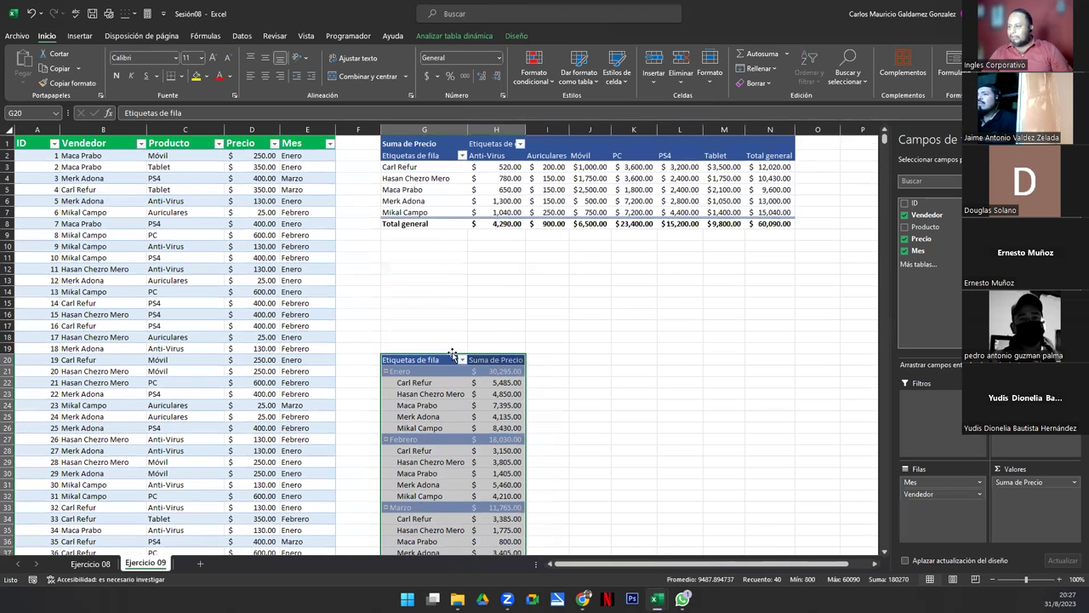
mouse_move(451, 354)
mouse_down()
mouse_move(444, 253)
mouse_move(445, 270)
mouse_up()
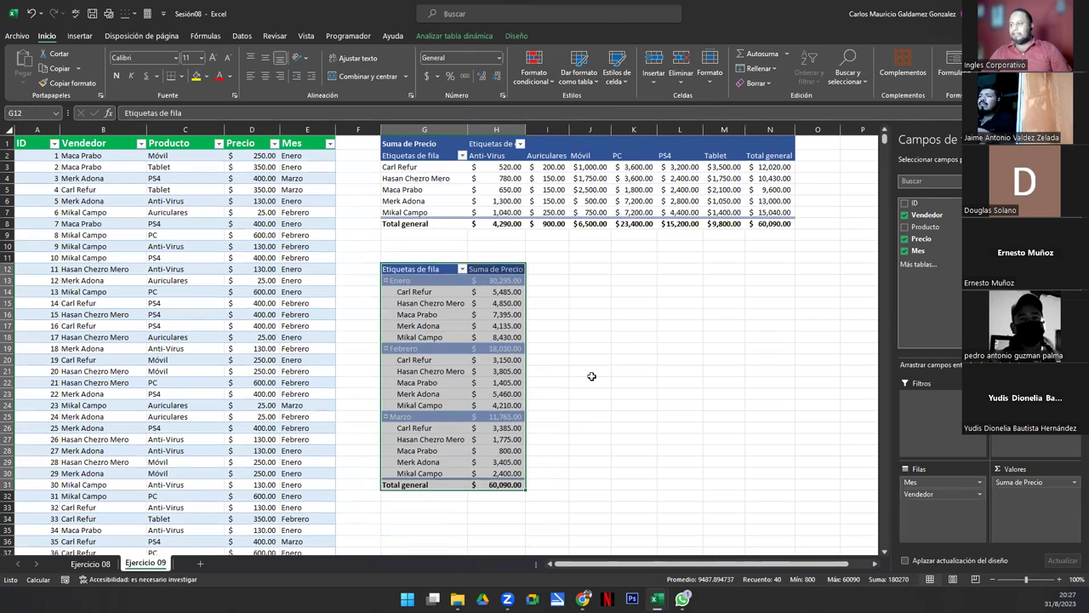
click(590, 377)
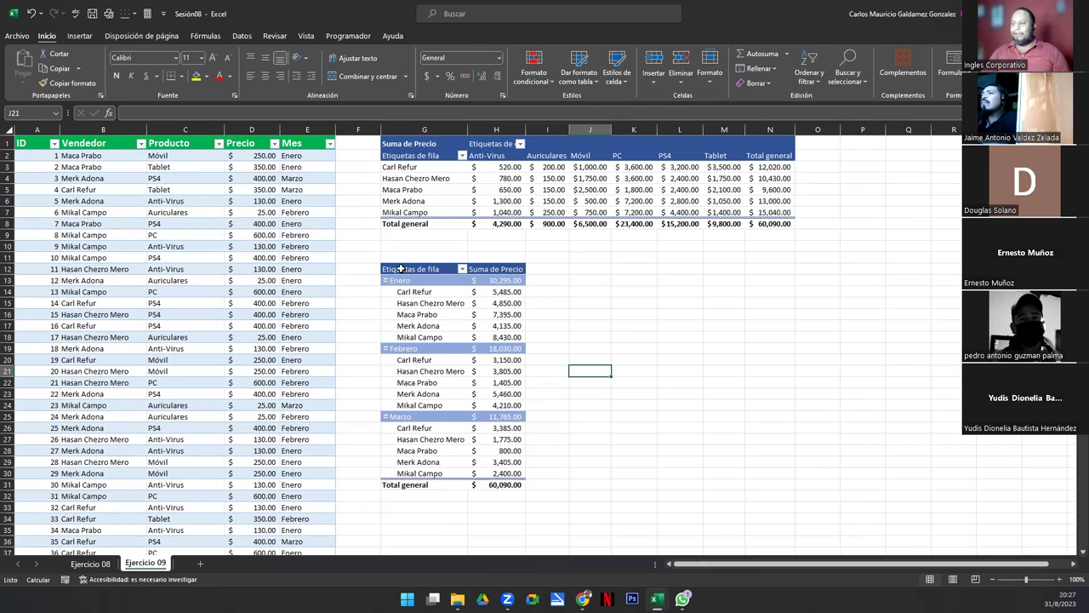
Step: Copy the month-by-seller pivot table to J12, then copy it back to G12
drag(401, 269, 480, 481)
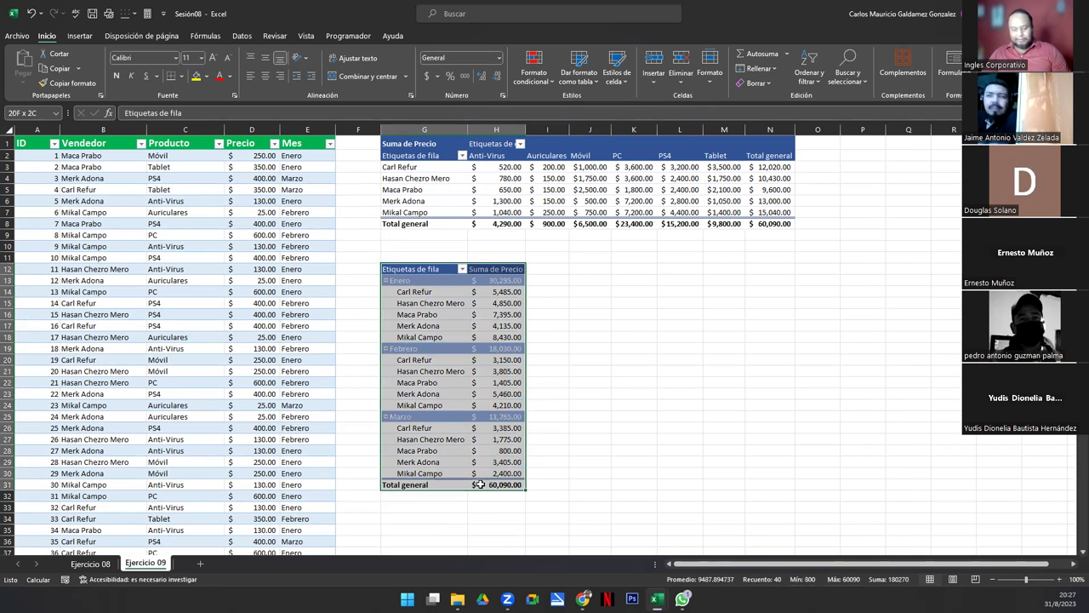
key(ctrl+c)
click(596, 272)
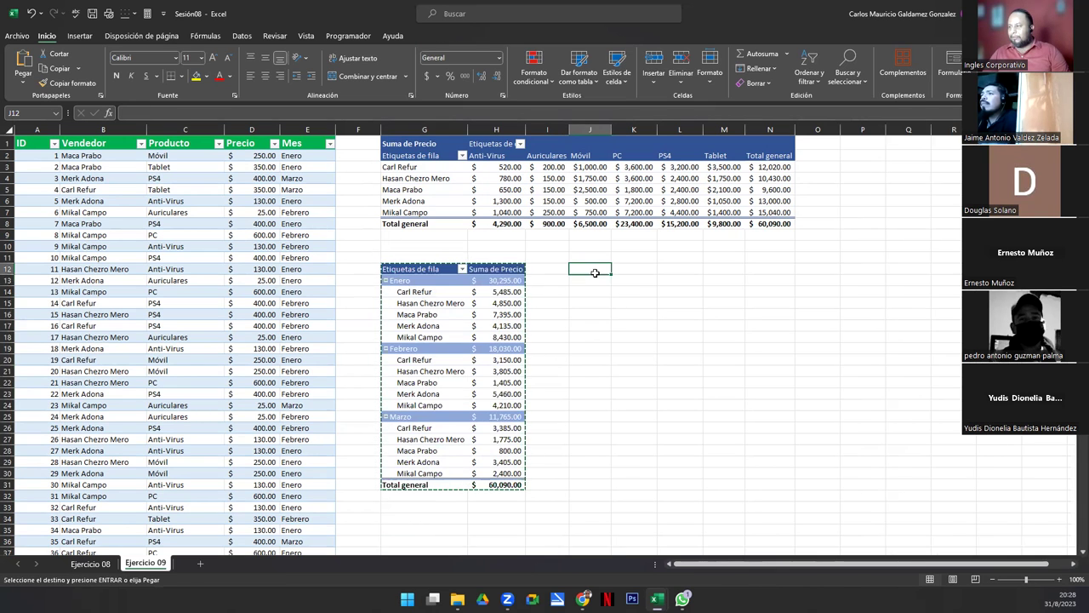
key(ctrl+v)
key(ctrl+c)
click(389, 270)
key(ctrl+v)
Step: Point out a seller's Enero total and the Febrero seller breakdown in the pivot
click(465, 336)
click(459, 348)
click(448, 358)
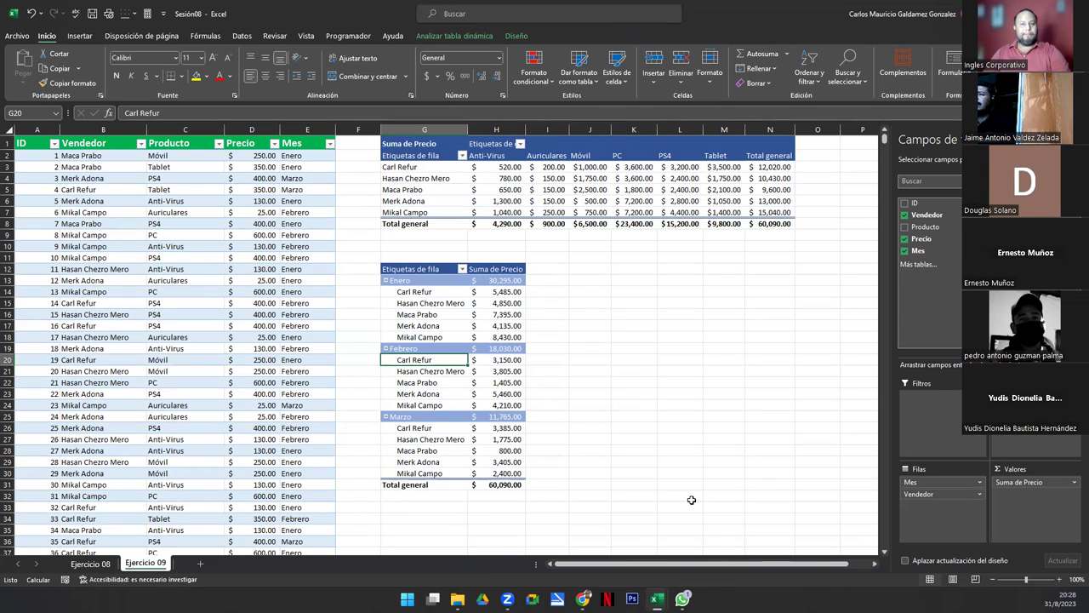
Step: Point out seller totals under Enero and Marzo, then scroll down the source table
click(424, 296)
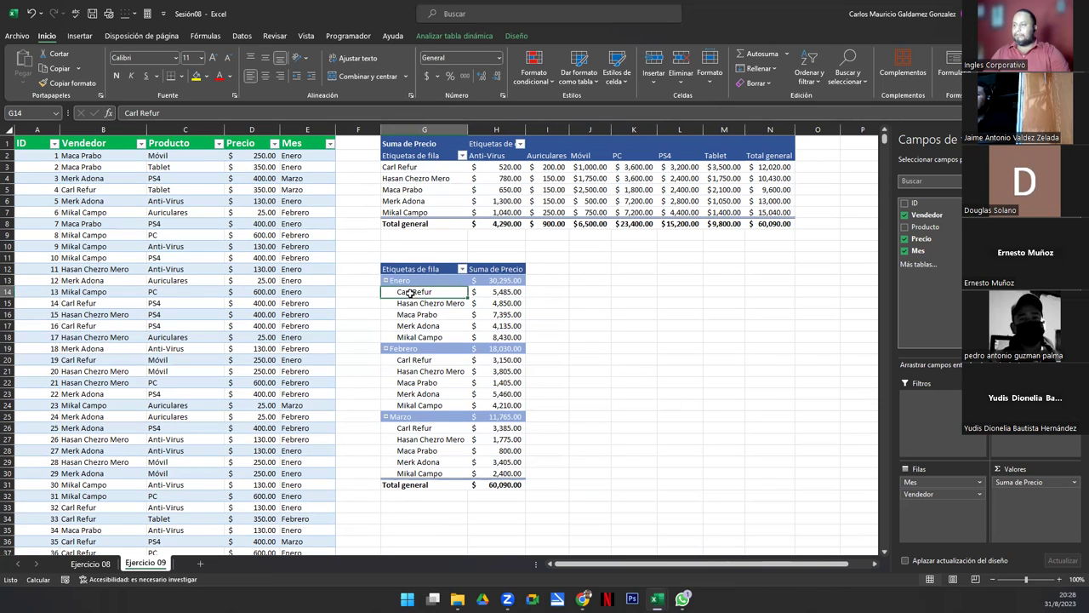
click(433, 459)
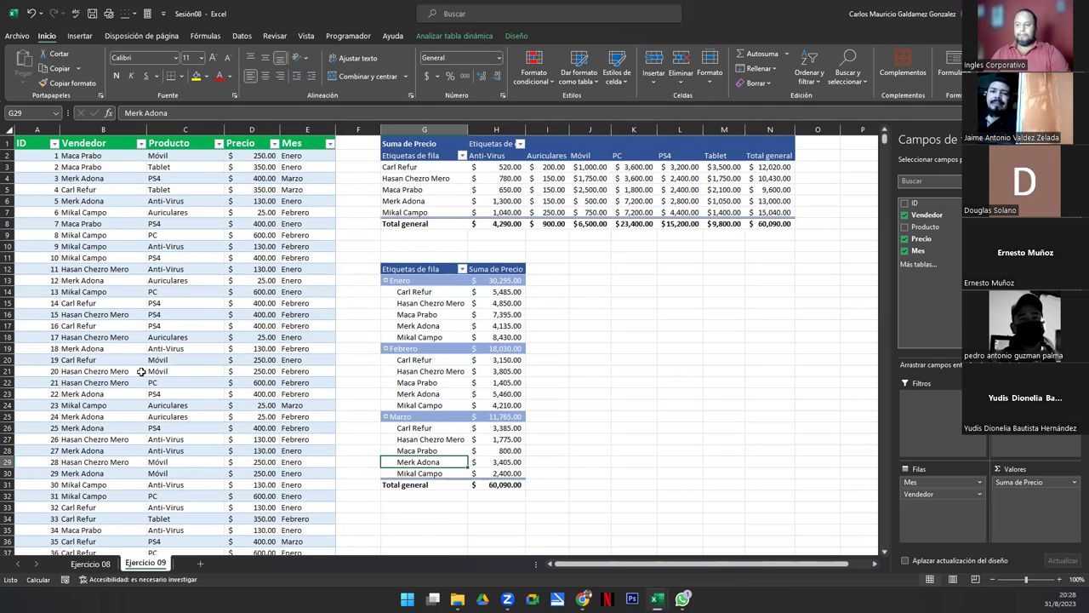
scroll(142, 371, down, 5)
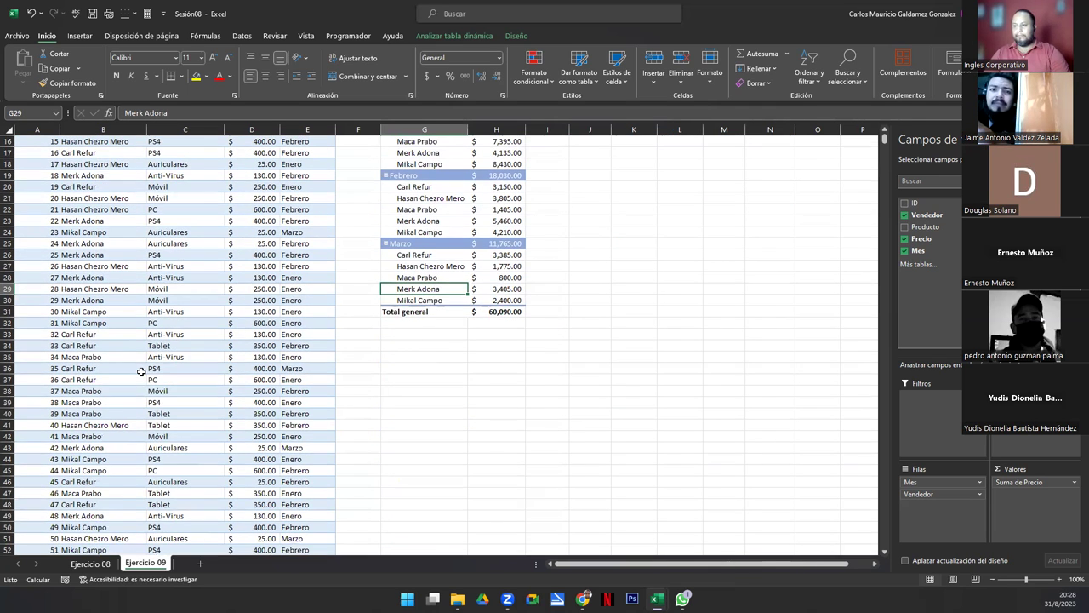
scroll(141, 371, up, 5)
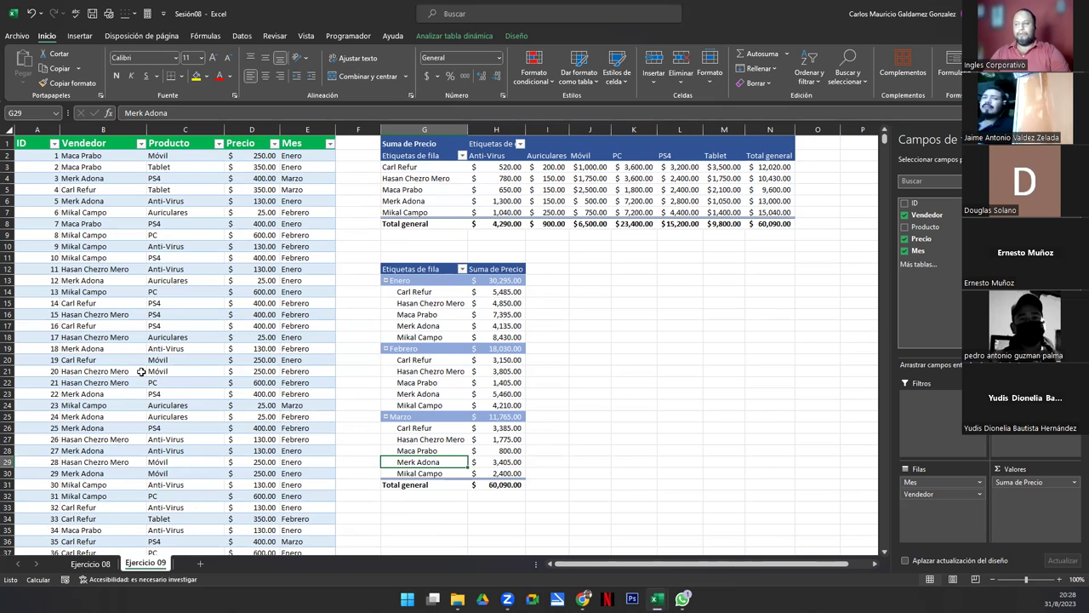
scroll(141, 372, down, 9)
scroll(136, 372, down, 6)
scroll(134, 372, down, 13)
scroll(128, 370, down, 11)
scroll(119, 369, down, 6)
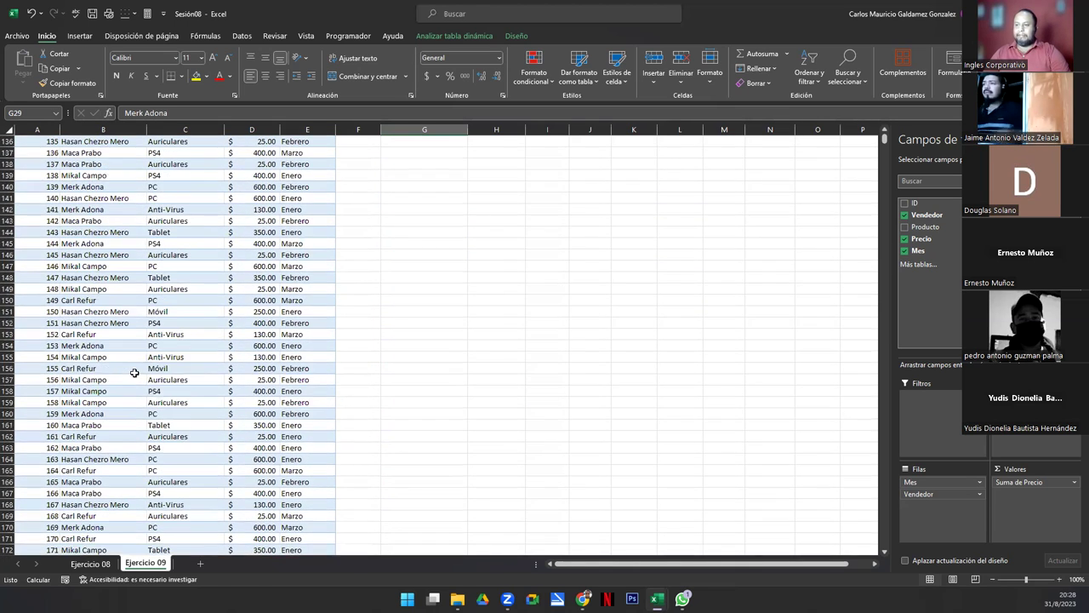
scroll(103, 366, down, 10)
Step: Jump to the table's last row, 201, and check its final ID, 200
click(103, 366)
key(ctrl+Down)
key(Down)
key(Up)
key(Down)
key(Up)
key(Down)
key(Left)
key(Up)
key(Right)
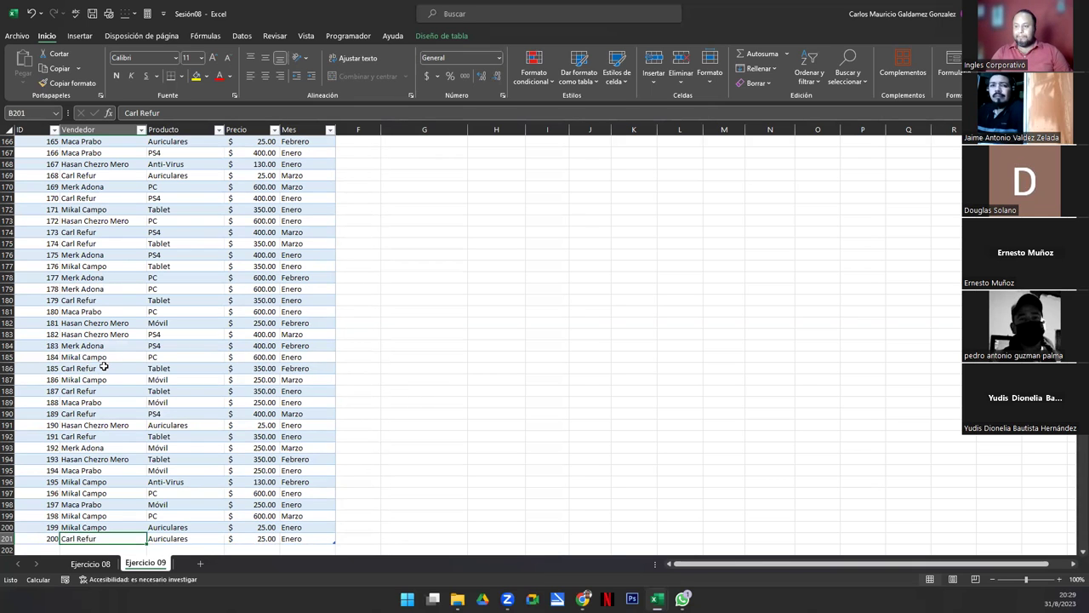
Step: Copy the existing seller, product and price rows of the Ejercicio 09 table
drag(102, 538, 153, 129)
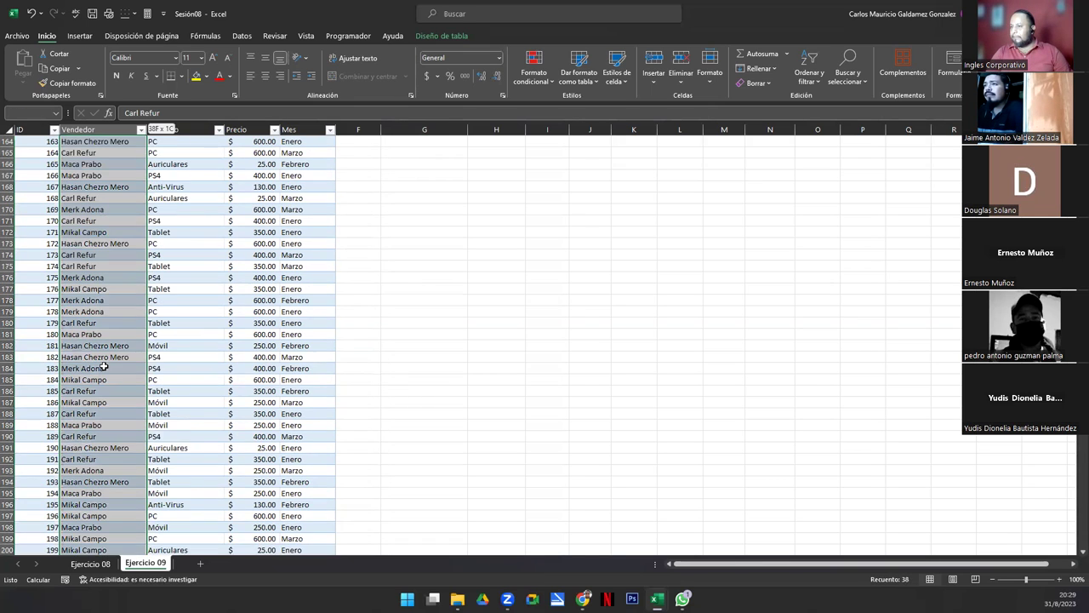
drag(103, 366, 103, 366)
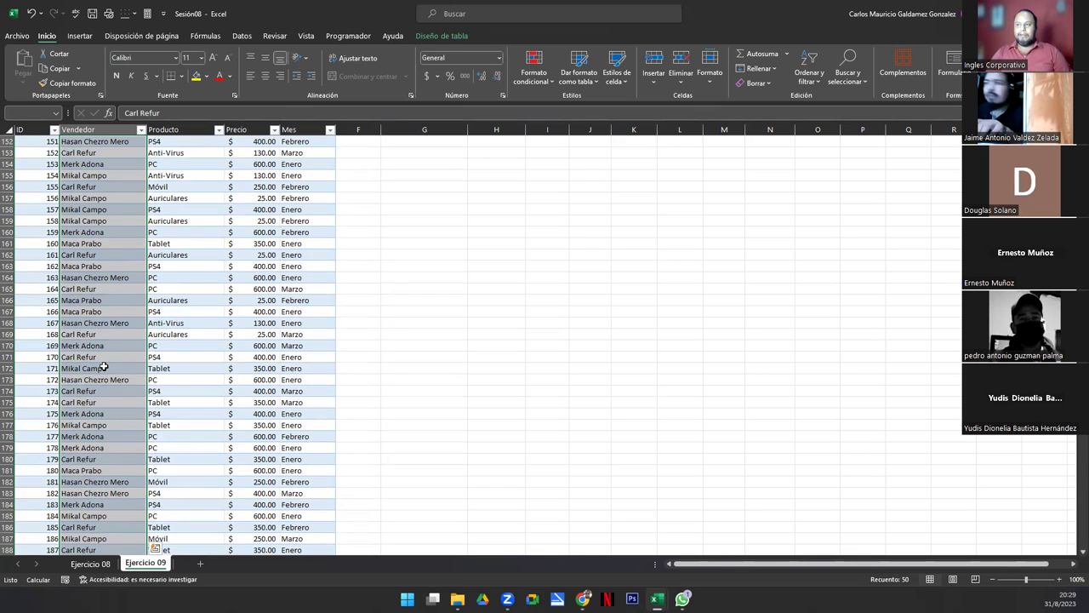
key(shift+Right)
key(shift+Right)
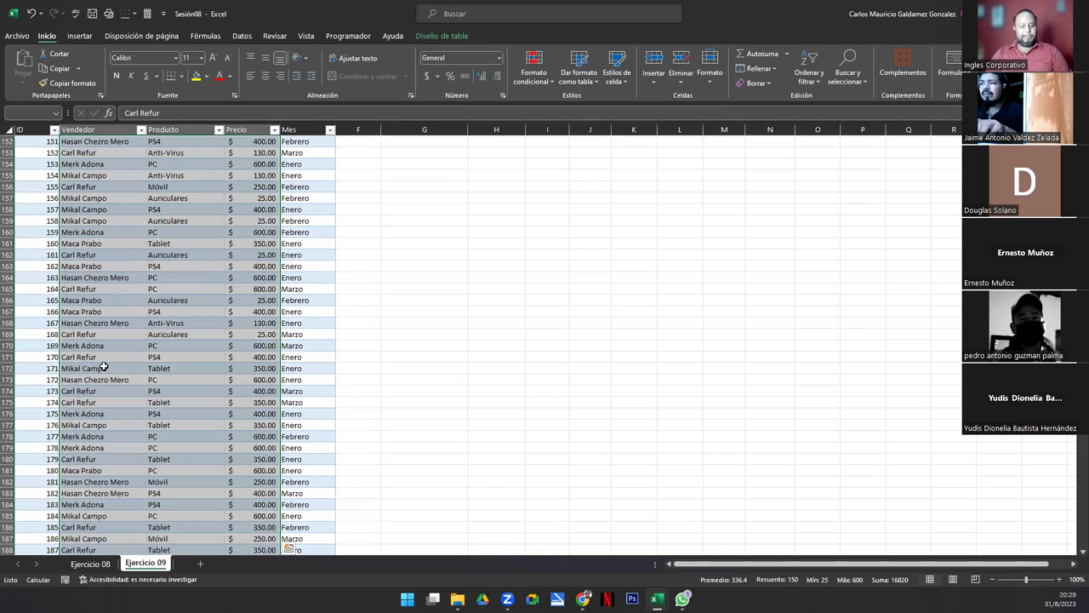
key(ctrl+c)
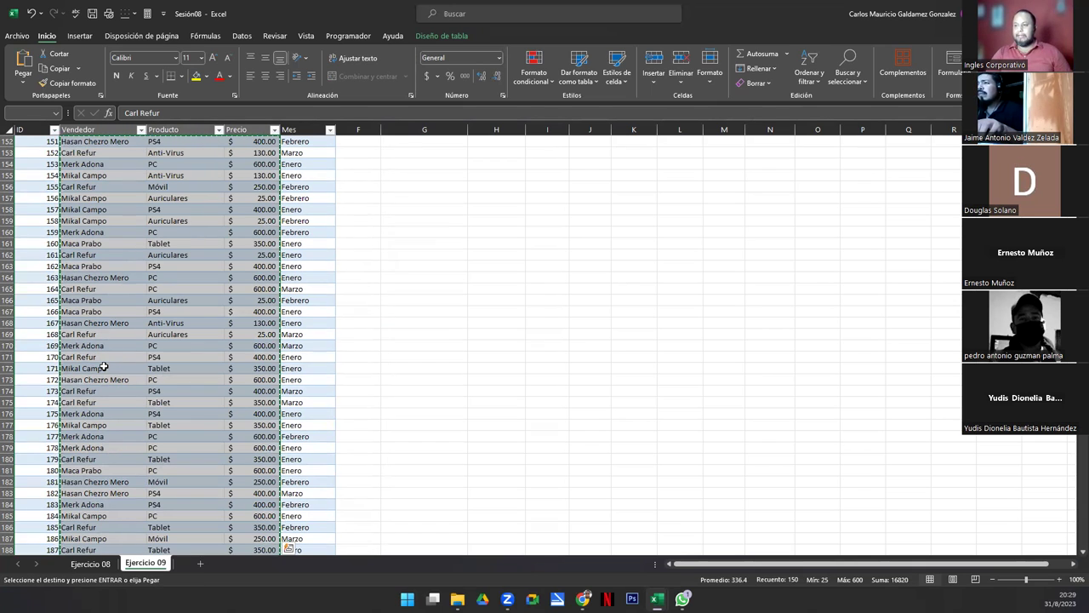
Step: Paste the copied rows below the table, starting at B202
key(ctrl+Down)
key(ctrl+Up)
key(Up)
key(Down)
key(Down)
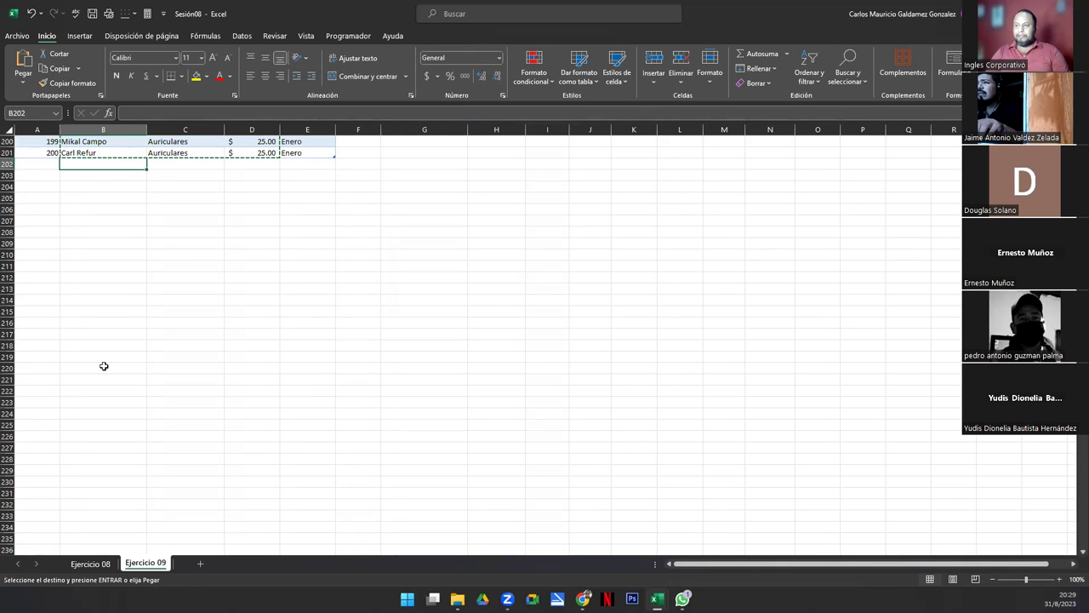
key(ctrl+v)
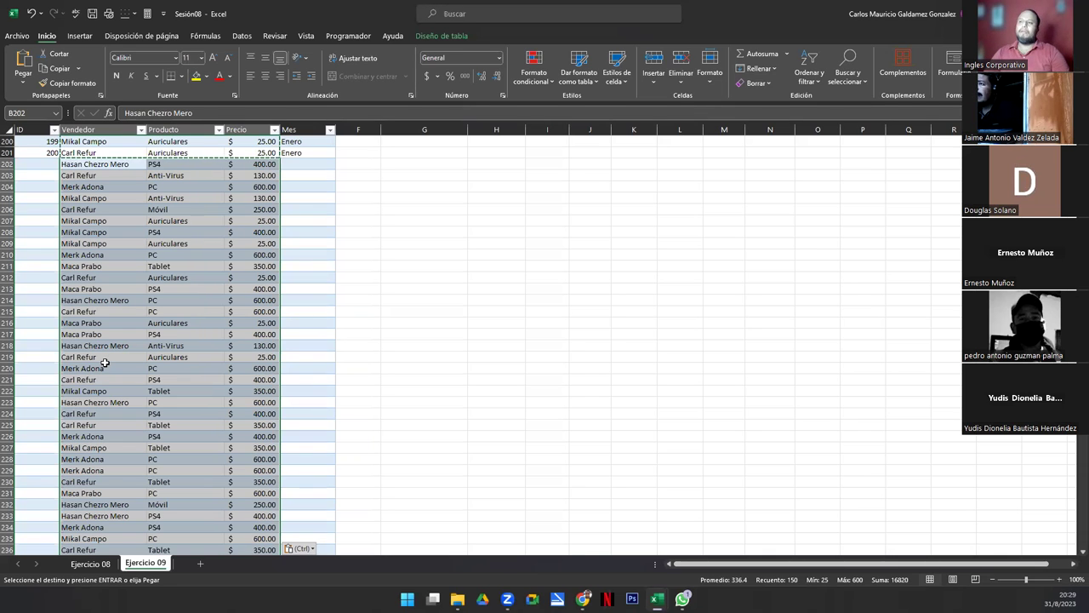
scroll(114, 246, up, 4)
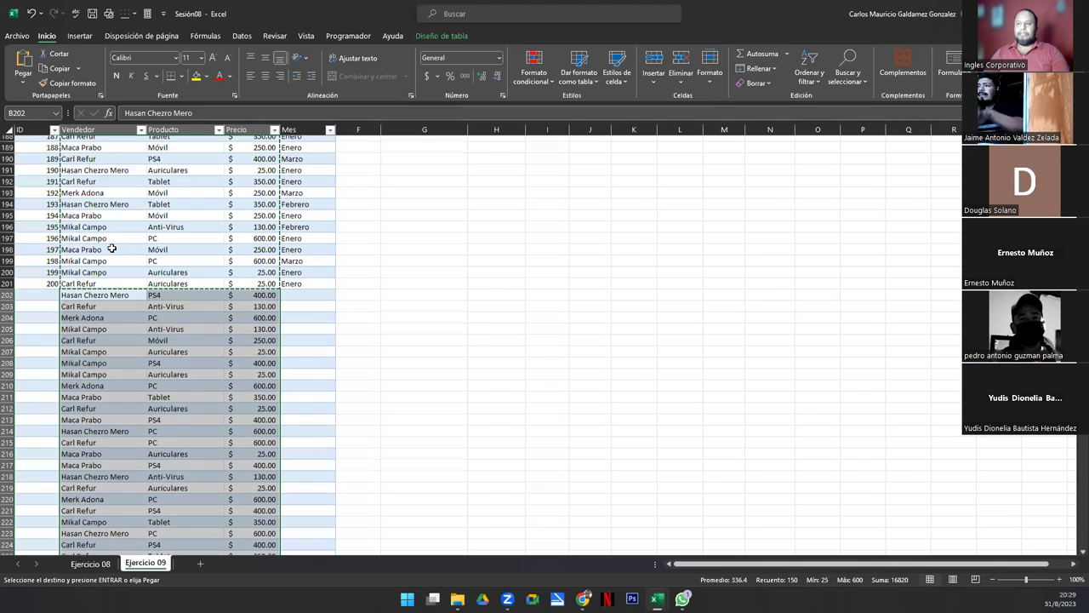
scroll(110, 315, up, 6)
scroll(94, 461, up, 6)
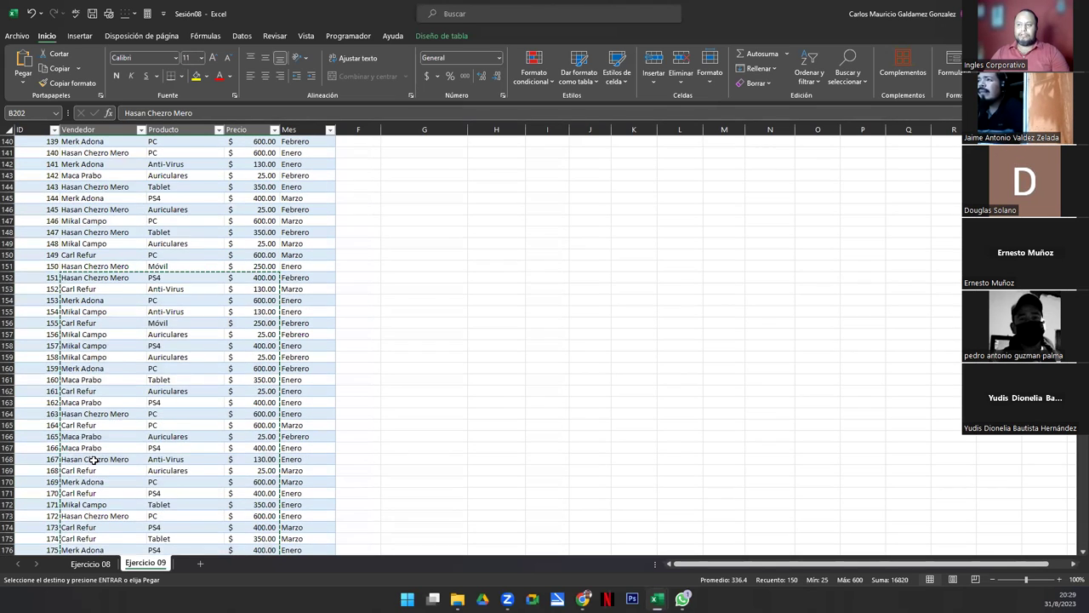
scroll(76, 464, up, 5)
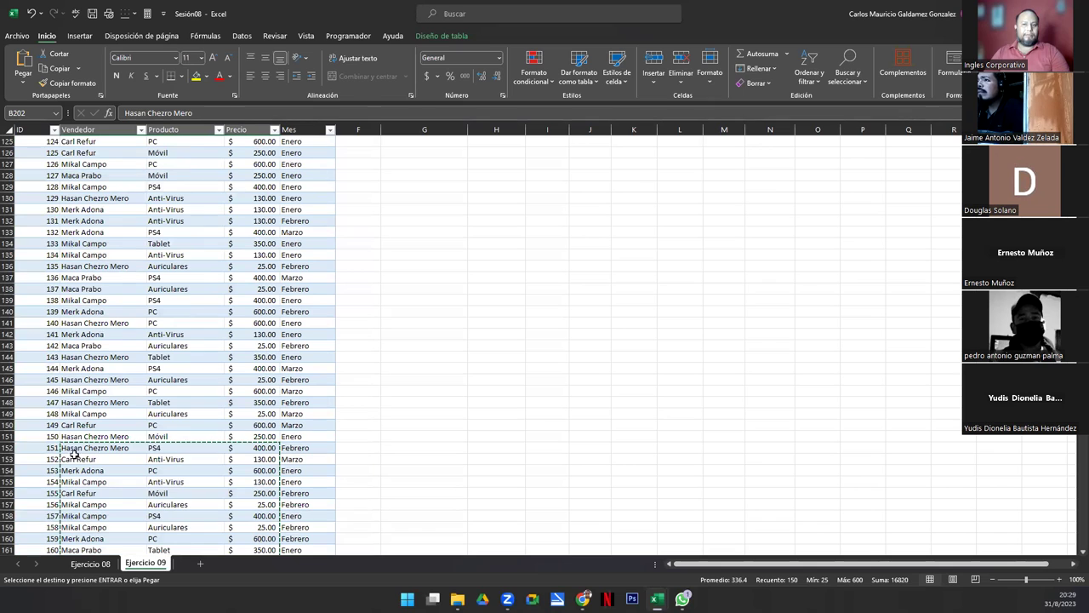
scroll(119, 453, down, 5)
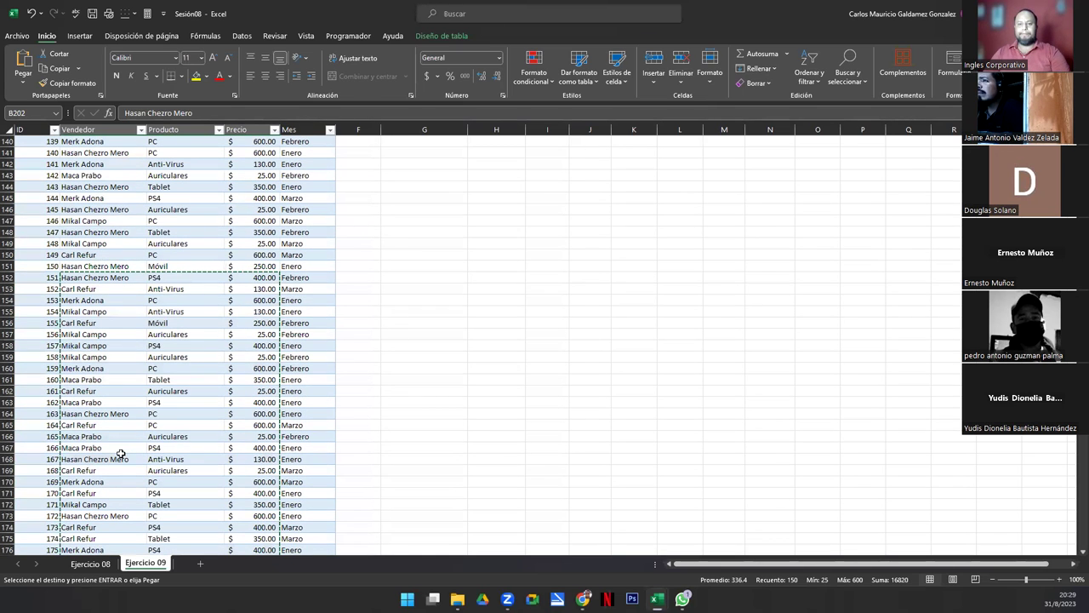
scroll(121, 453, down, 5)
key(ctrl+v)
scroll(121, 453, down, 10)
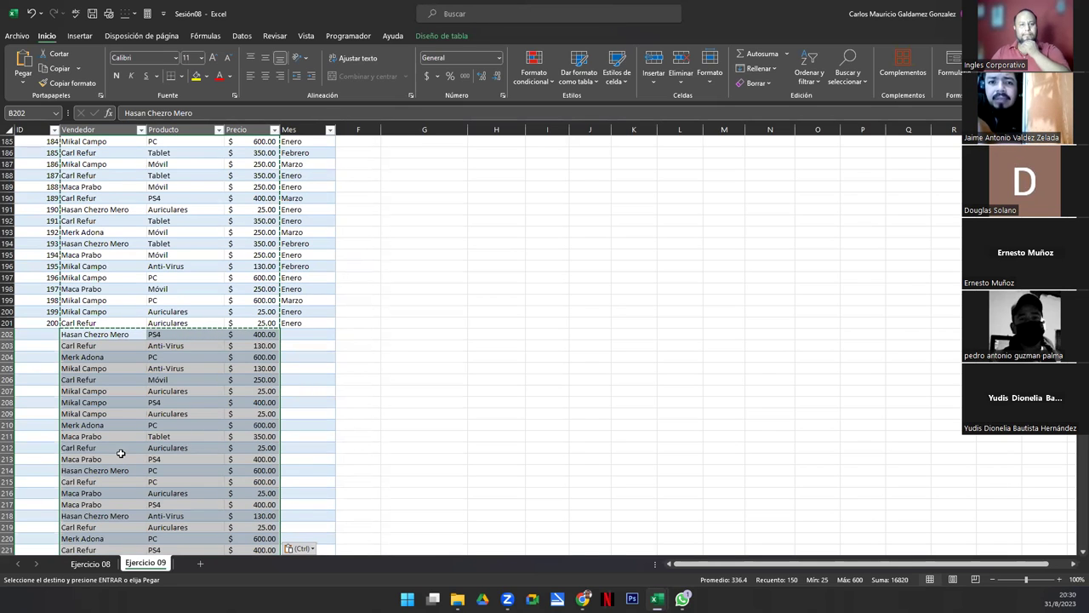
scroll(126, 430, up, 6)
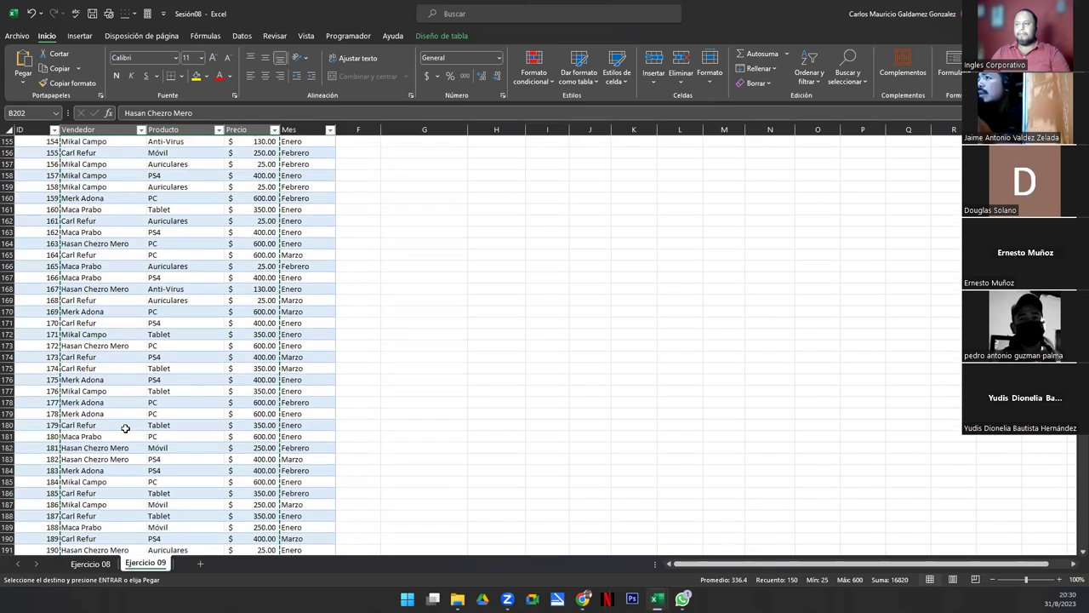
scroll(122, 417, up, 9)
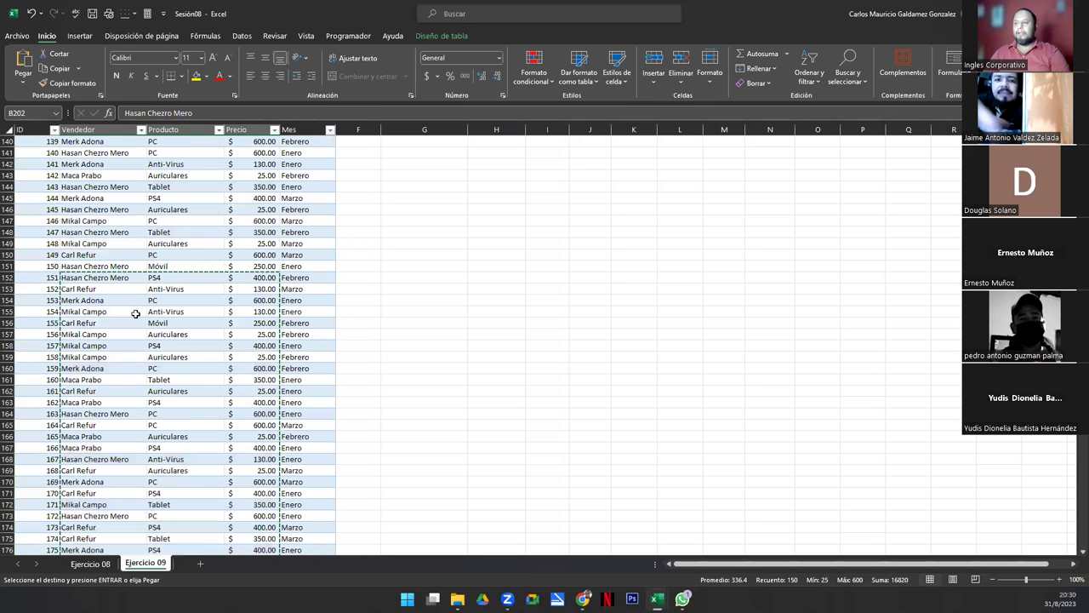
key(ctrl+v)
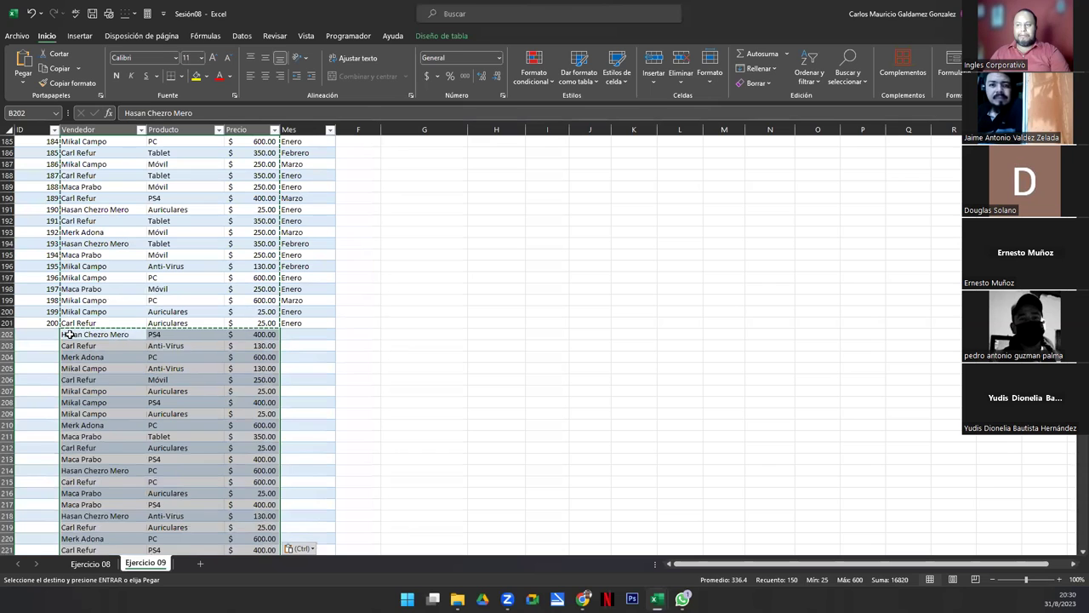
Step: Confirm the pasted data ends at row 251, then return to IDs 199–200 in column A
click(63, 333)
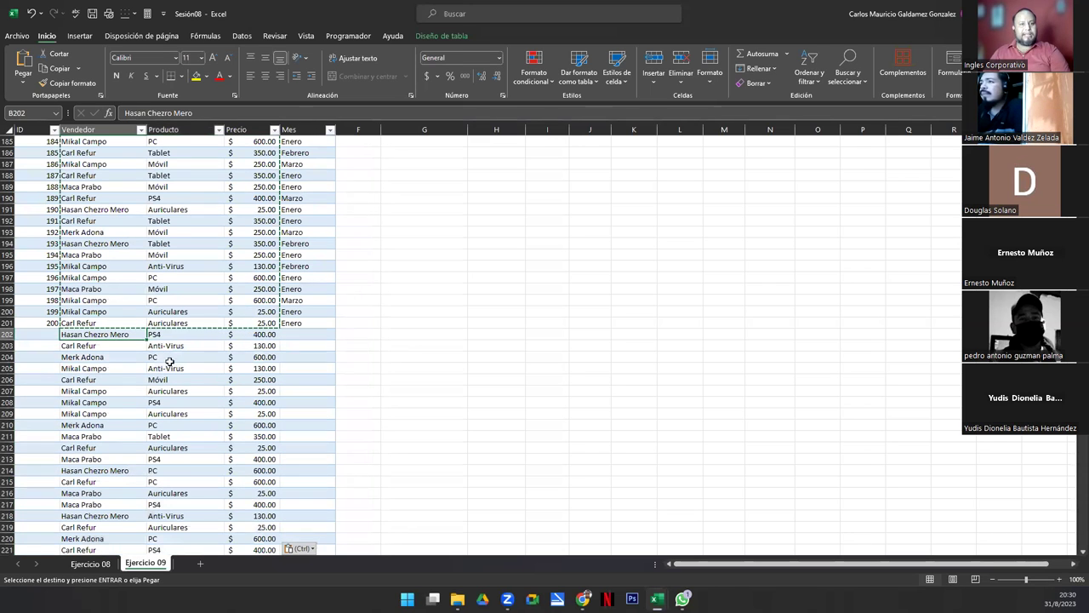
scroll(149, 398, down, 3)
scroll(149, 399, down, 12)
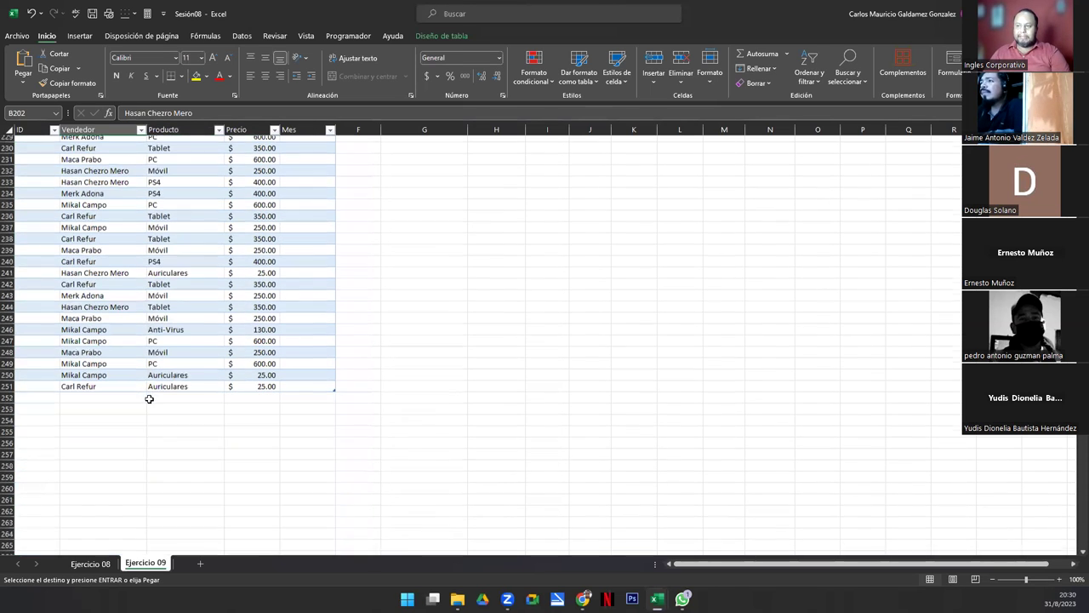
click(86, 379)
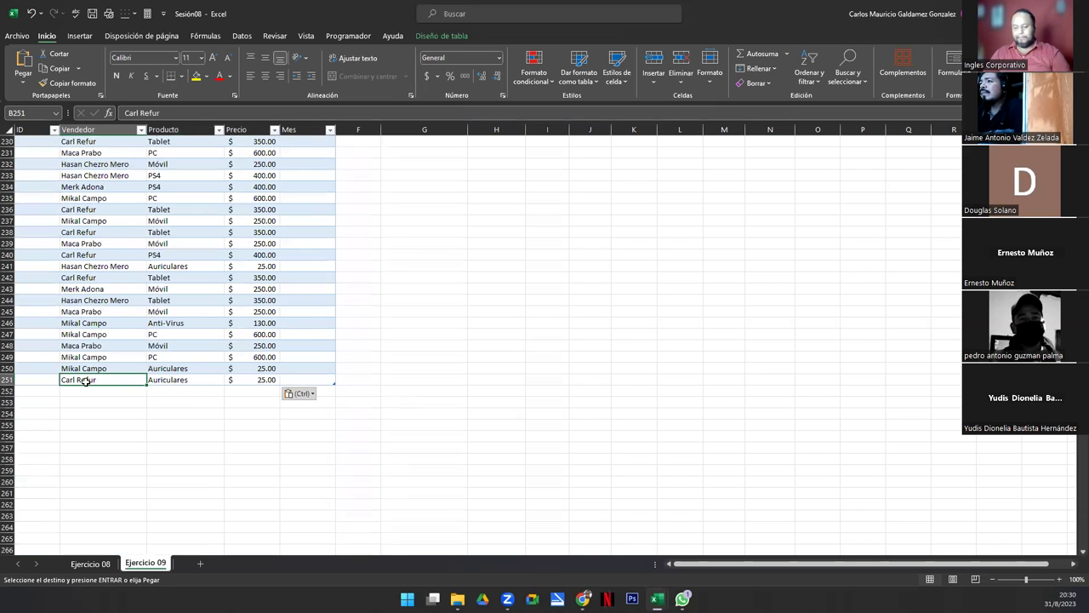
key(ctrl+shift+Up)
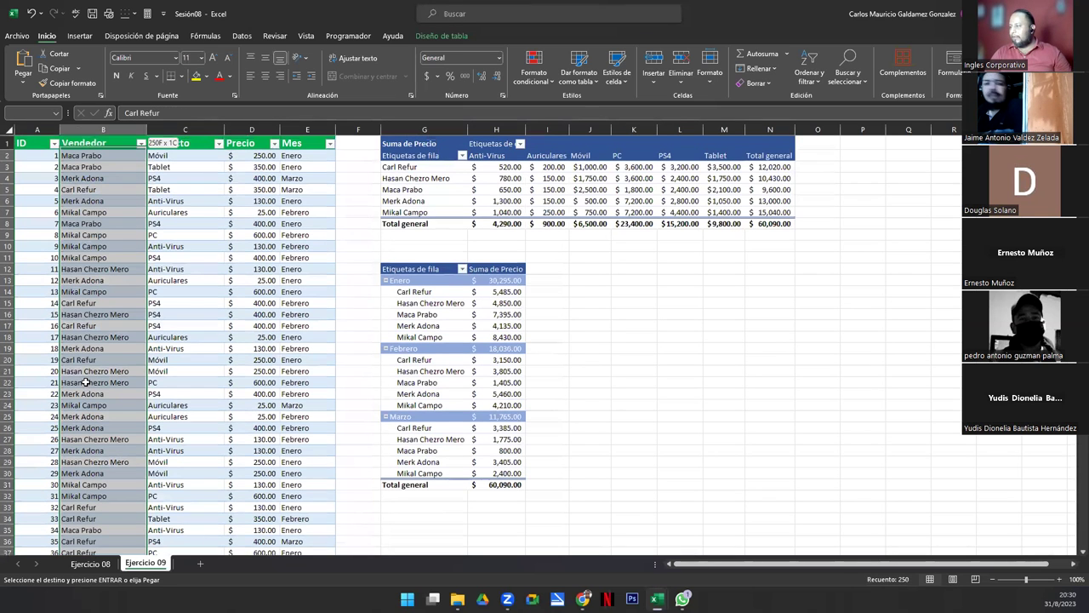
key(Down)
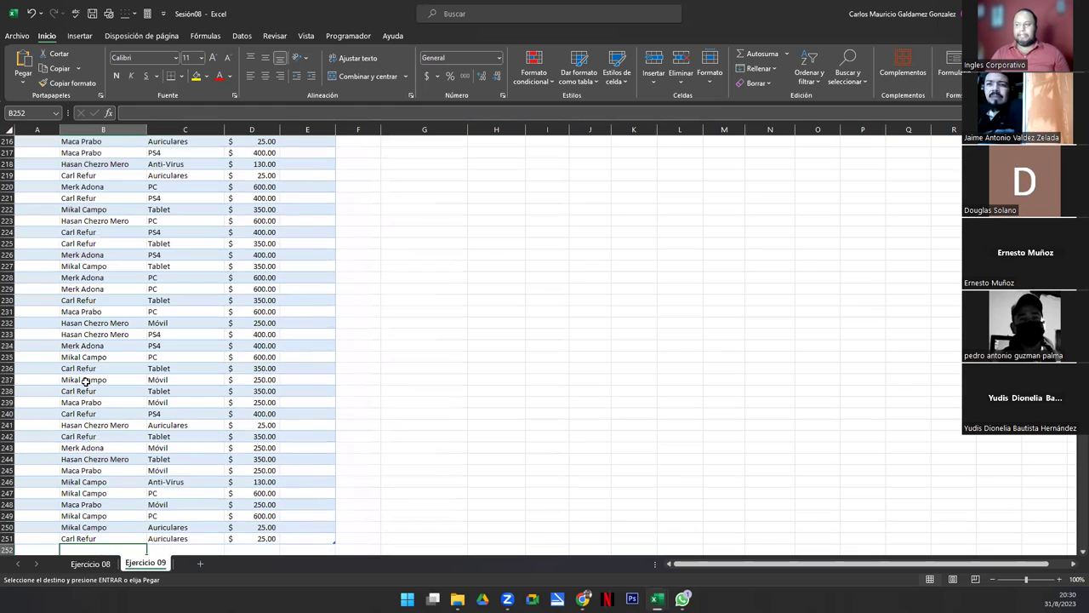
key(Left)
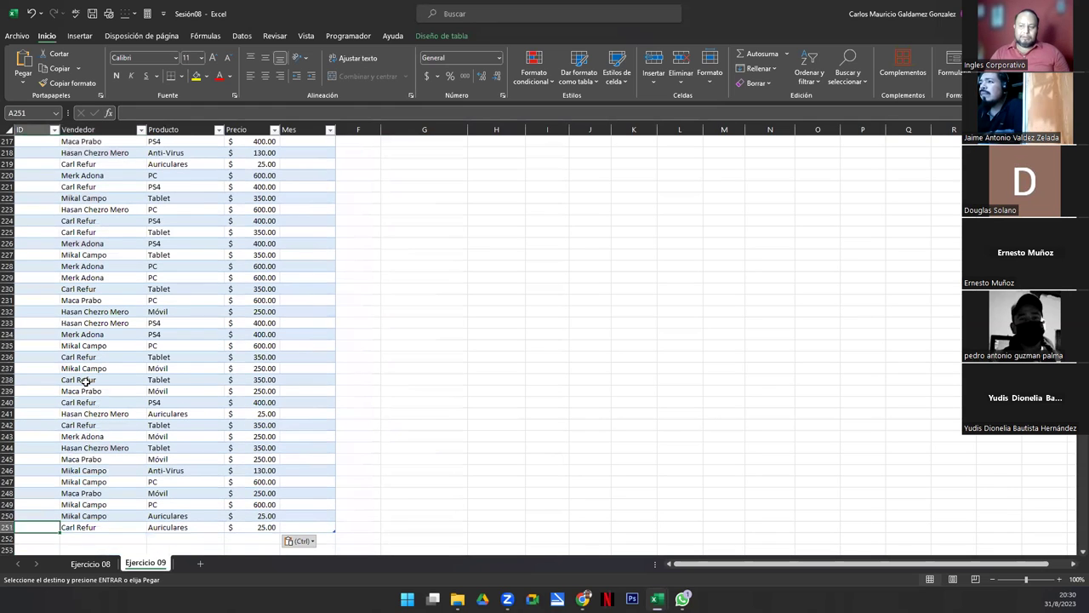
key(ctrl+Up)
key(Up)
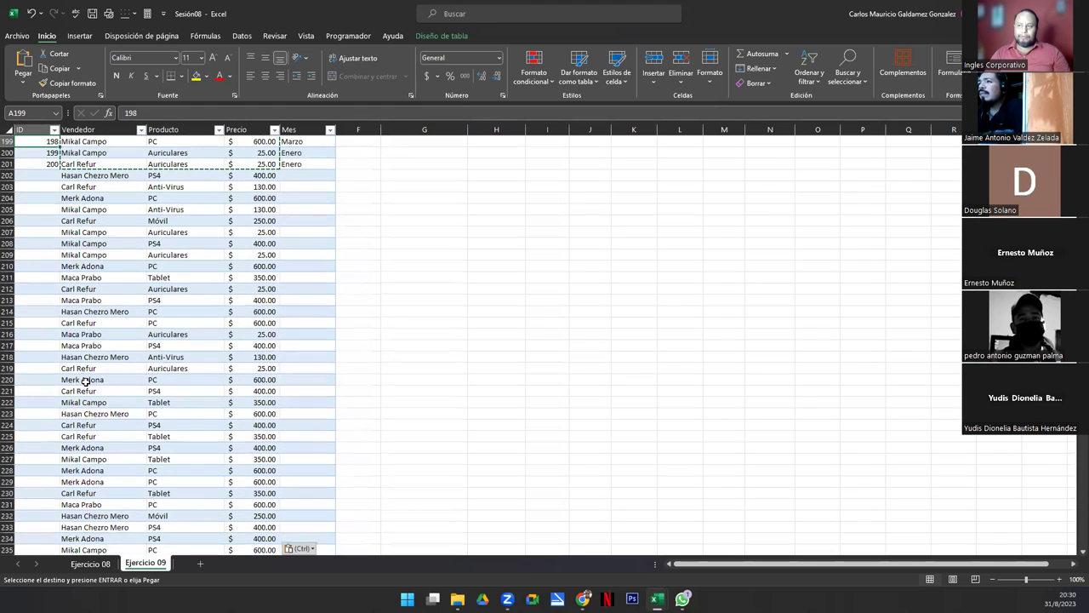
Step: Auto-fill the ID series 201–250 from IDs 199–200 and confirm the last ID is 250
key(Escape)
key(shift+Down)
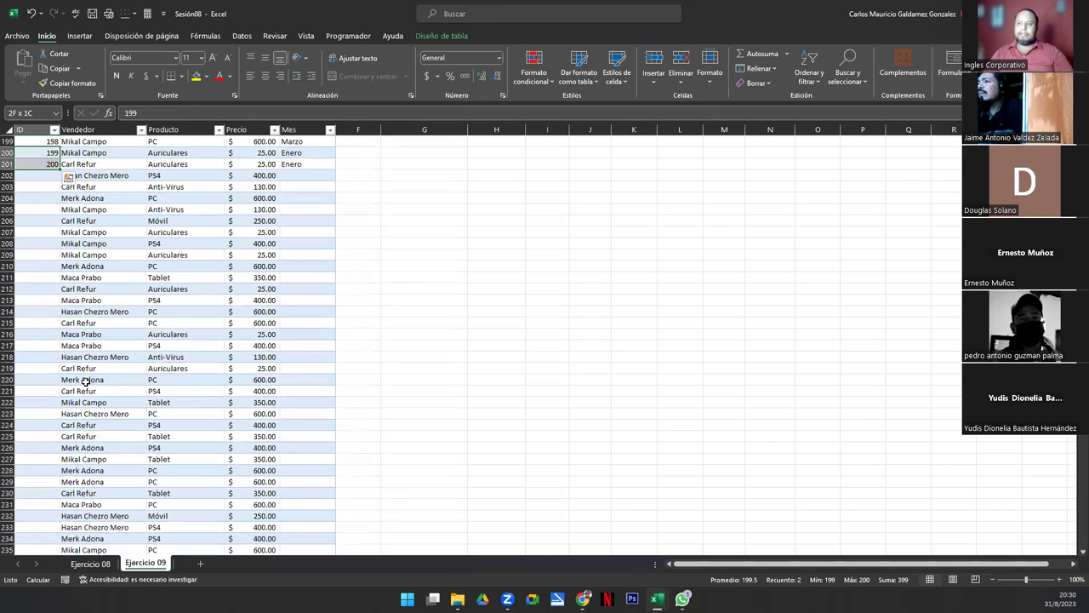
drag(42, 153, 39, 163)
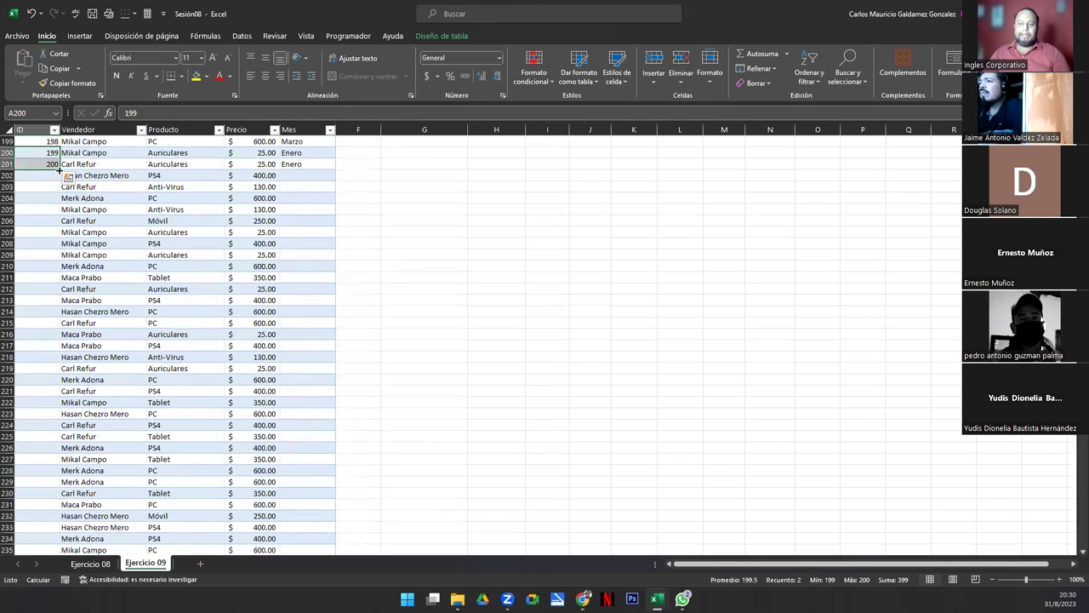
double_click(60, 169)
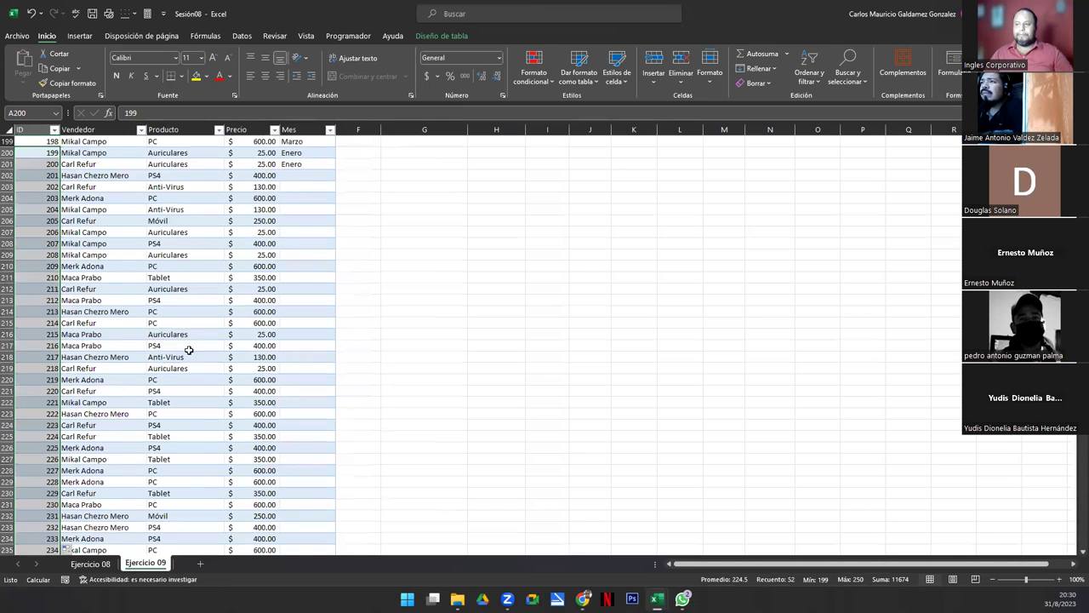
scroll(156, 348, down, 8)
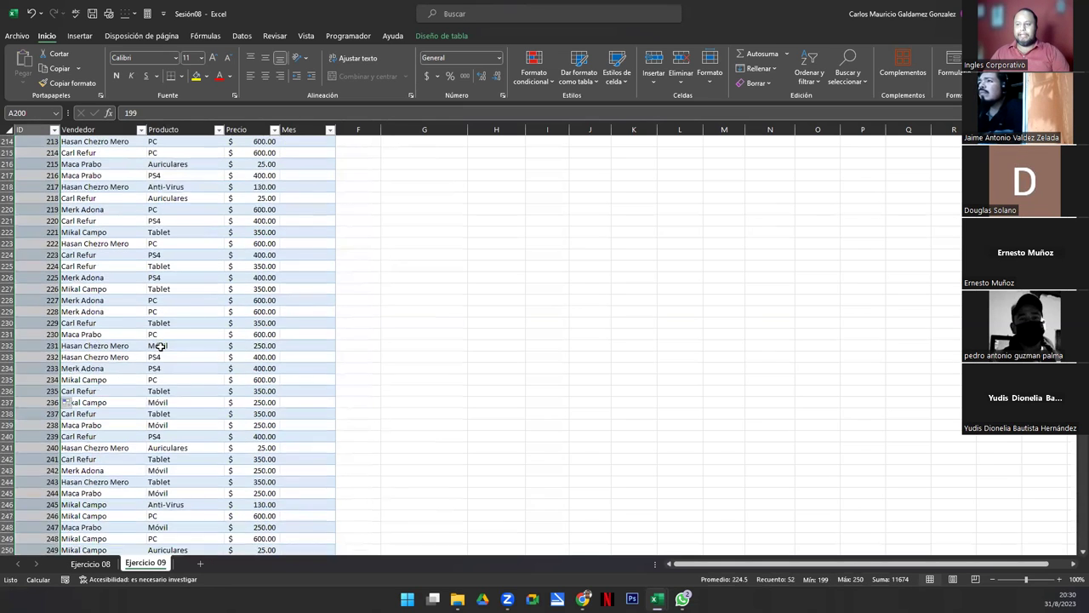
scroll(96, 324, down, 7)
scroll(96, 323, up, 3)
scroll(66, 391, up, 2)
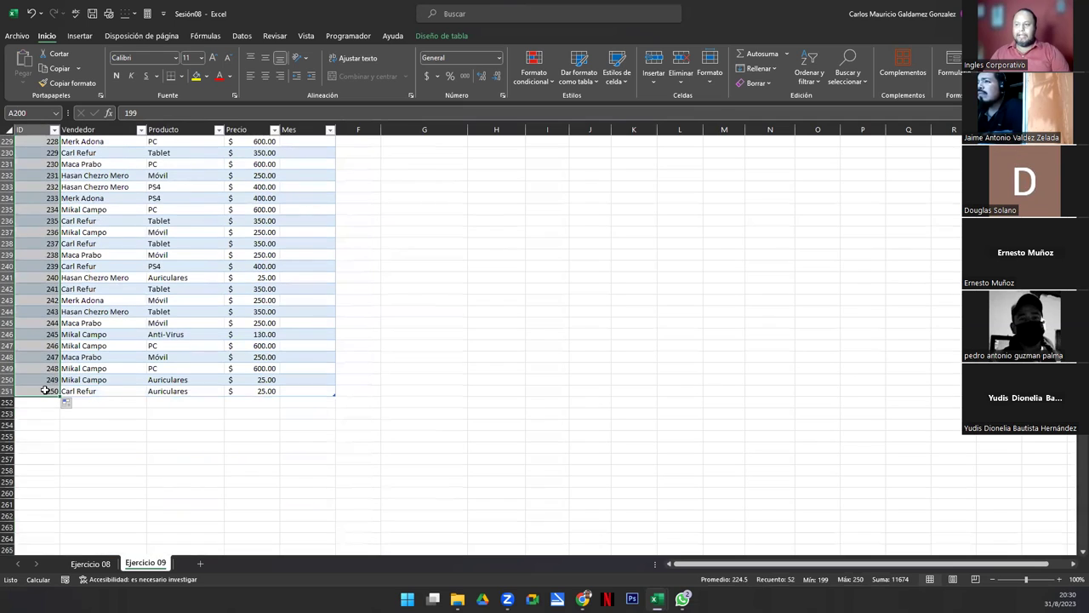
click(45, 389)
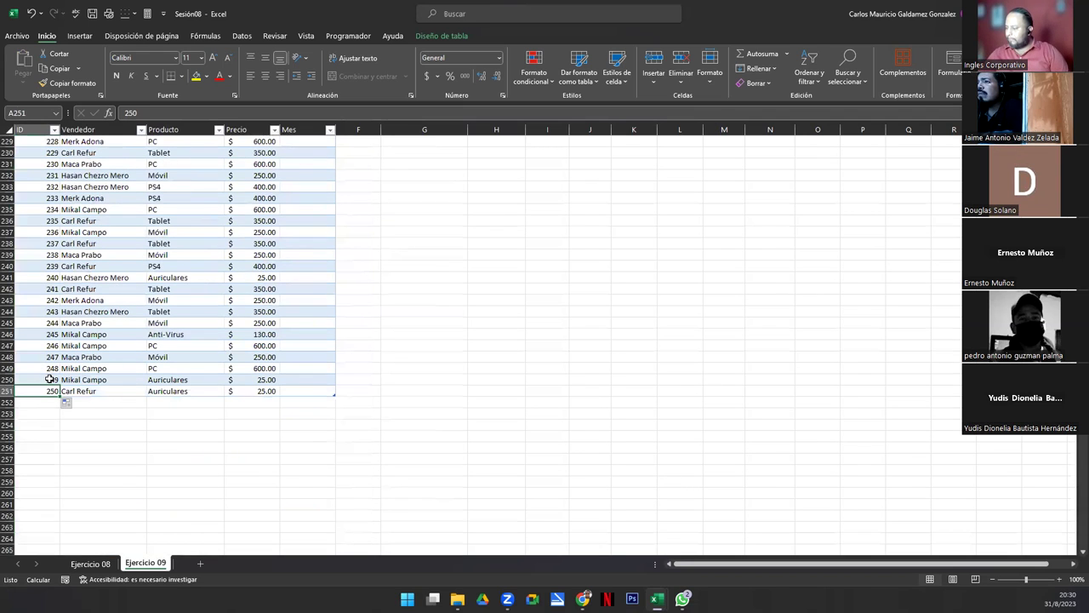
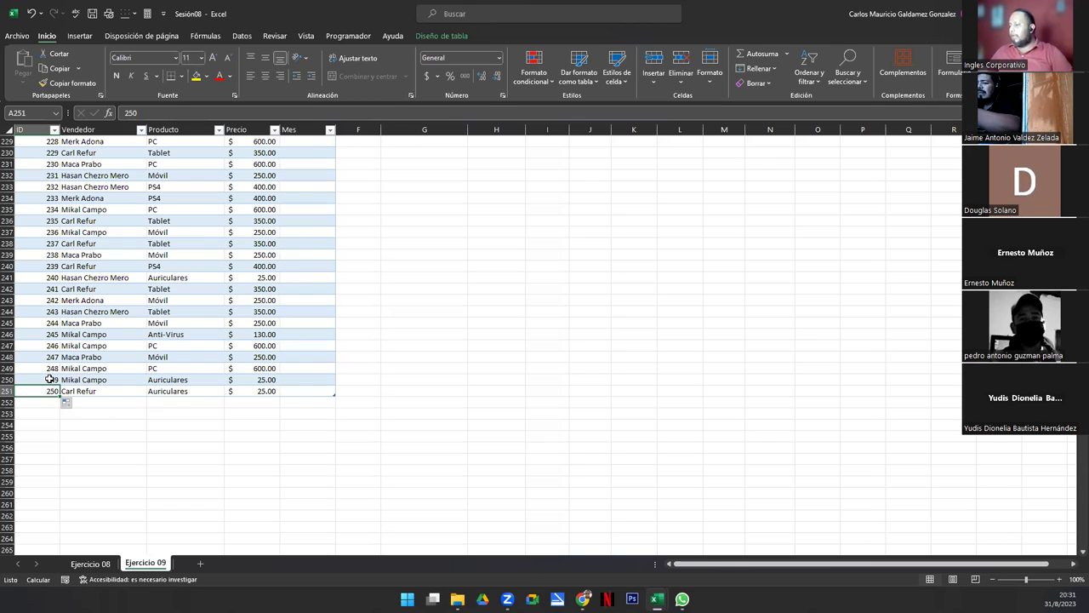
Step: Enter Enero in E201, the first empty cell of the Mes column
key(Up)
key(Up)
key(Right)
key(Right)
key(Right)
key(Right)
key(ctrl+Up)
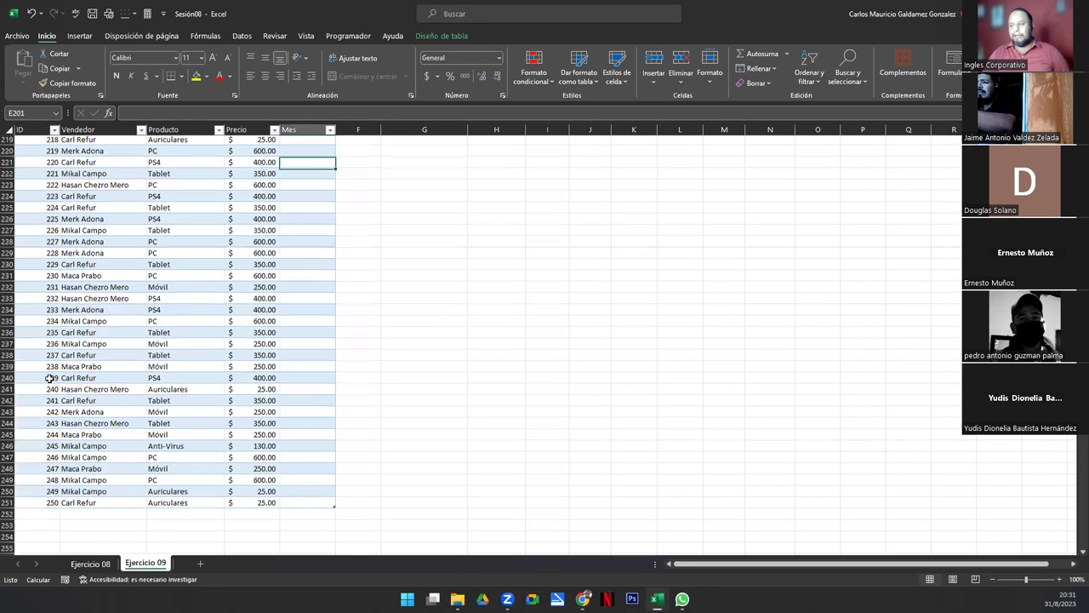
key(Up)
key(Up)
key(Up)
key(Up)
key(Up)
key(Up)
key(Up)
key(Up)
key(Up)
key(Down)
key(Down)
key(Down)
key(Down)
key(Down)
key(Down)
key(Down)
key(Down)
key(Down)
key(Down)
key(Up)
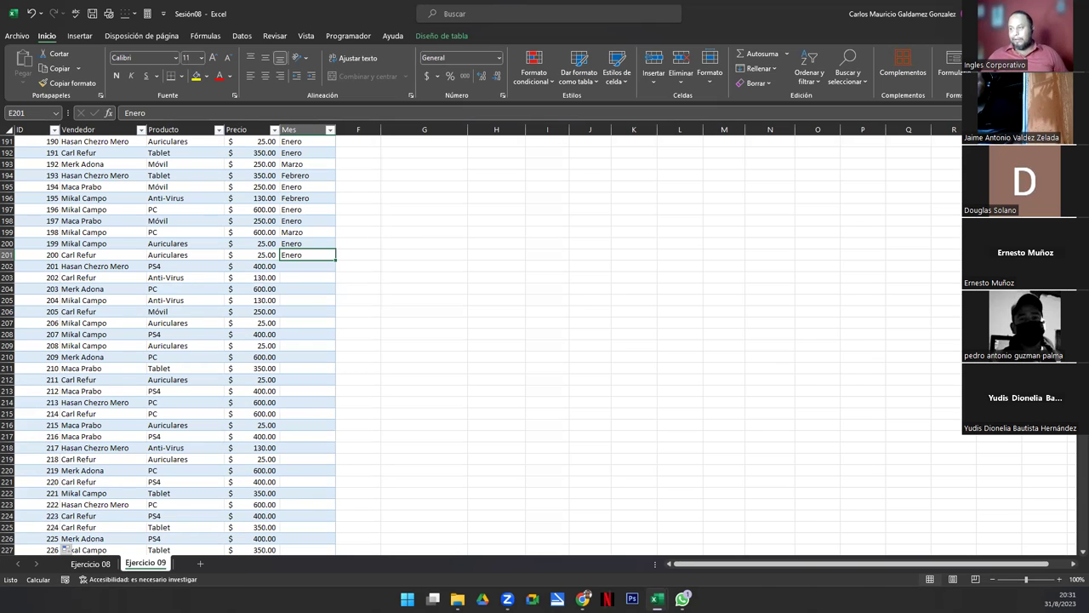
key(Return)
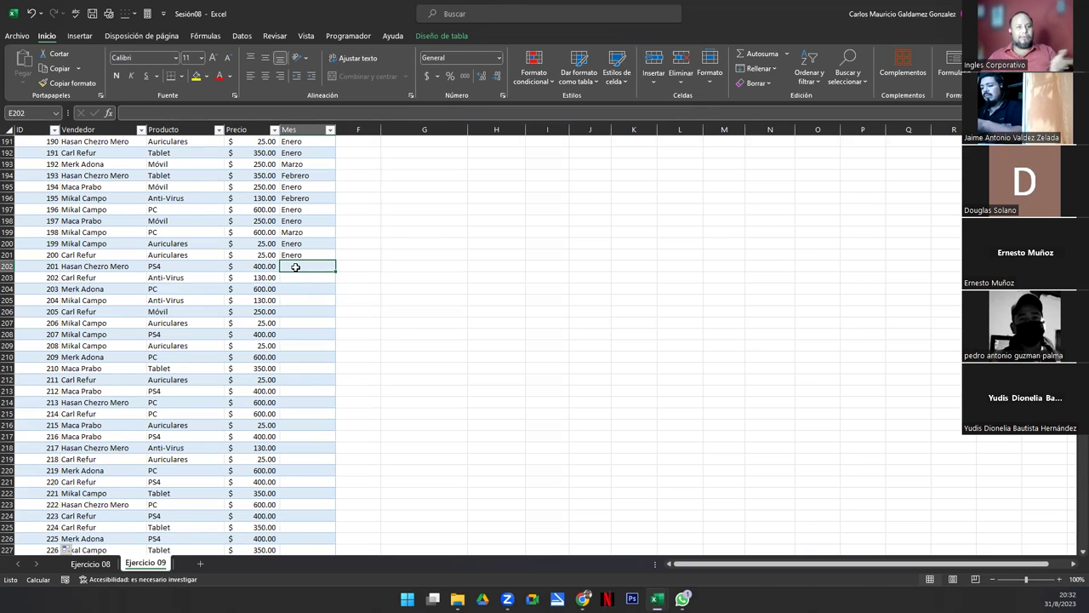
Step: Fill Abril into the Mes column from E202 through E226
text(Abril)
key(Return)
key(Up)
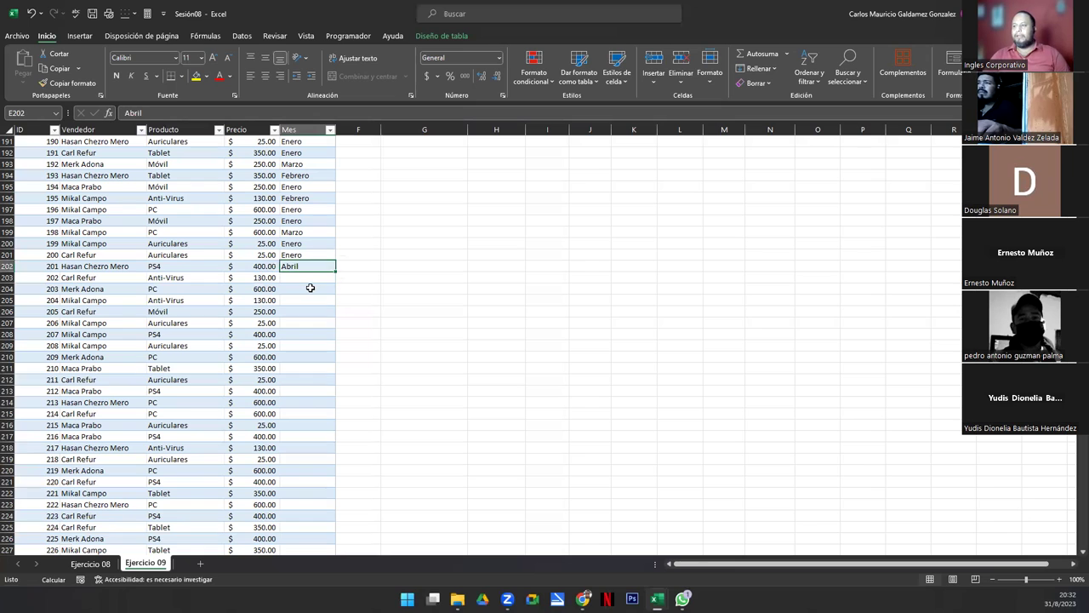
key(ctrl+c)
click(311, 280)
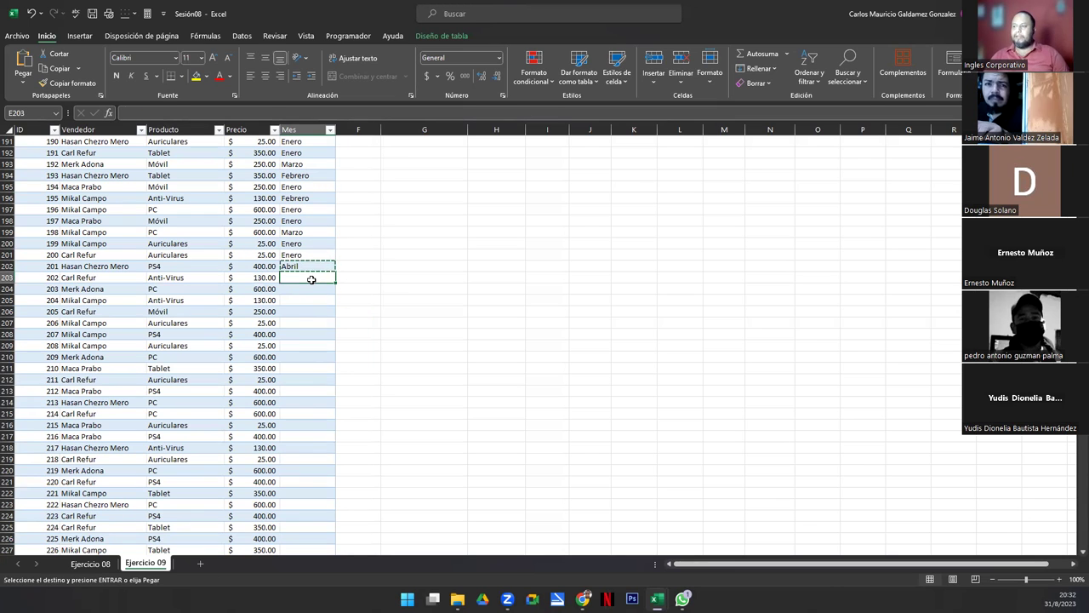
key(shift+Down)
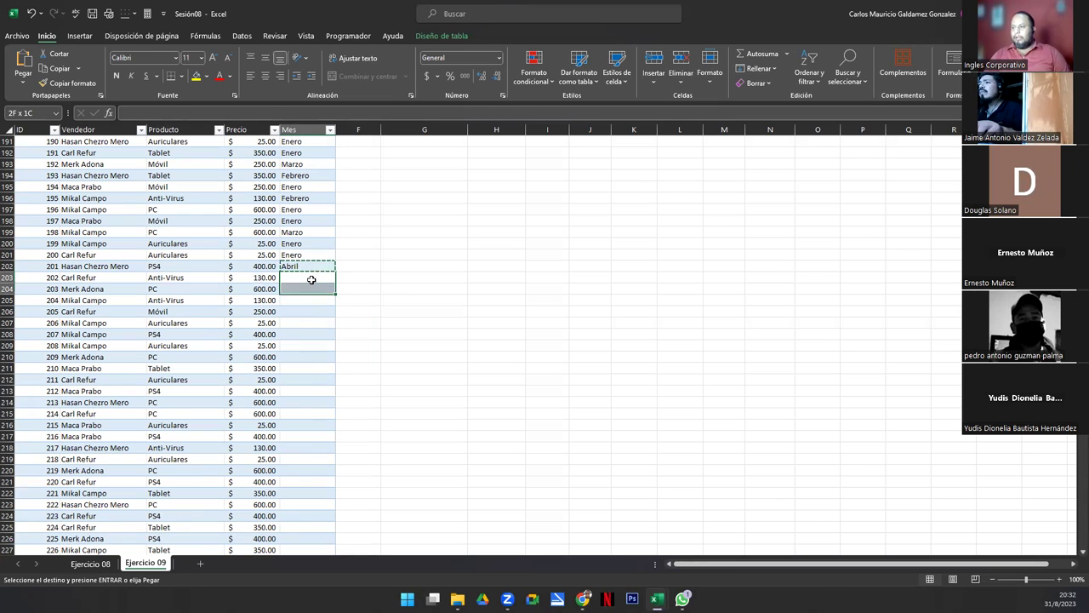
key(shift+Down)
key(shift+Down)
key(shift+Down)
key(shift+Down)
key(shift+Down)
key(shift+Down)
key(shift+Down)
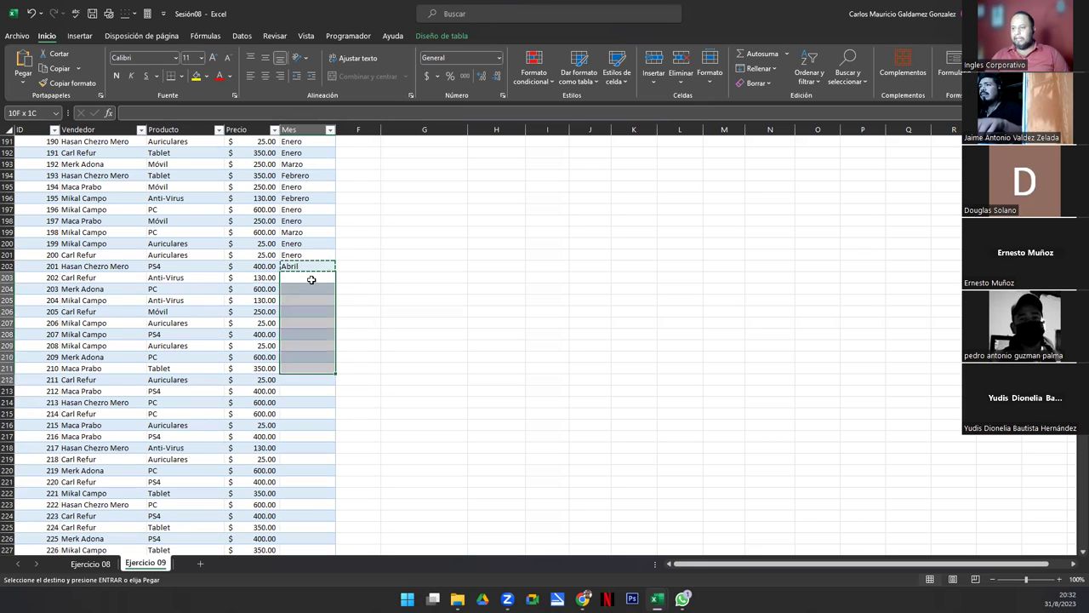
key(shift+Down)
key(shift+Down)
key(shift+Down)
key(shift+Down)
key(shift+Down)
key(shift+Down)
key(shift+Down)
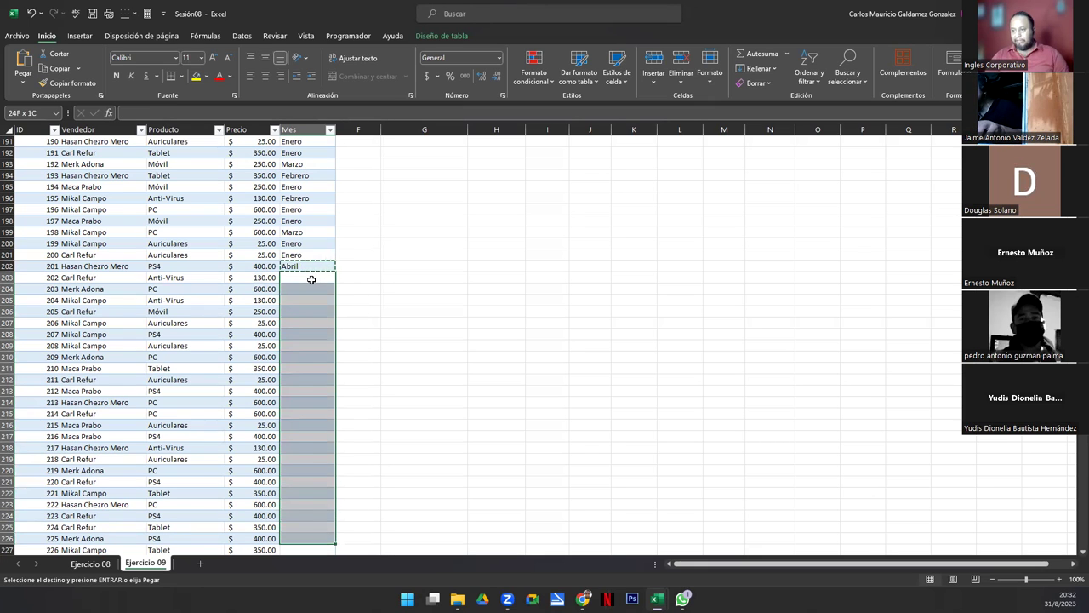
key(ctrl+v)
Step: Enter Mayo in E227 and fill it down to row 251 as copied cells
key(Down)
key(Down)
key(ctrl+Down)
key(Down)
text(Mayo)
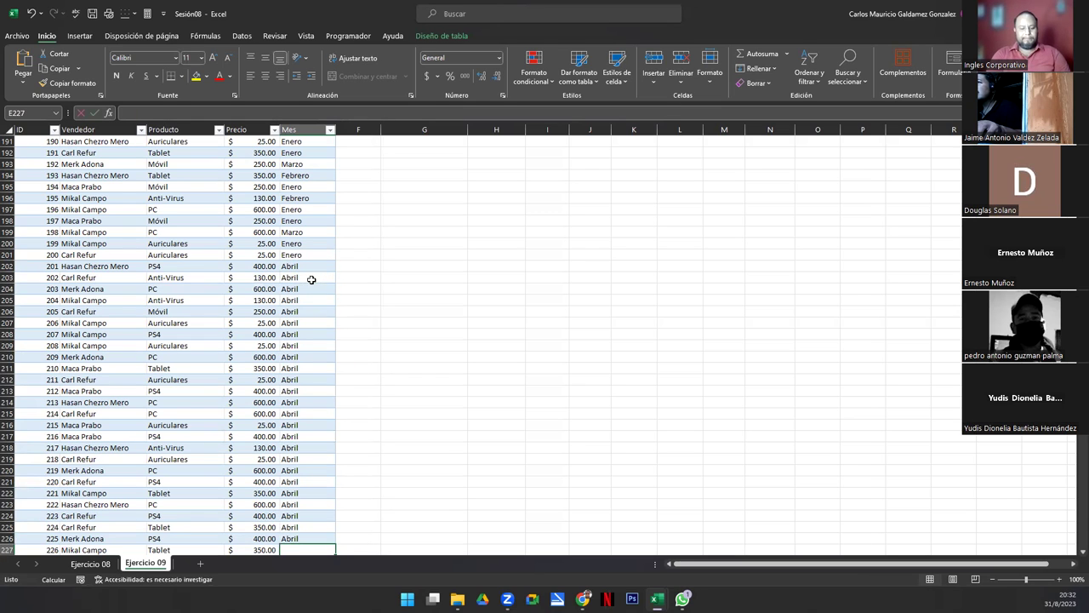
key(ctrl+Return)
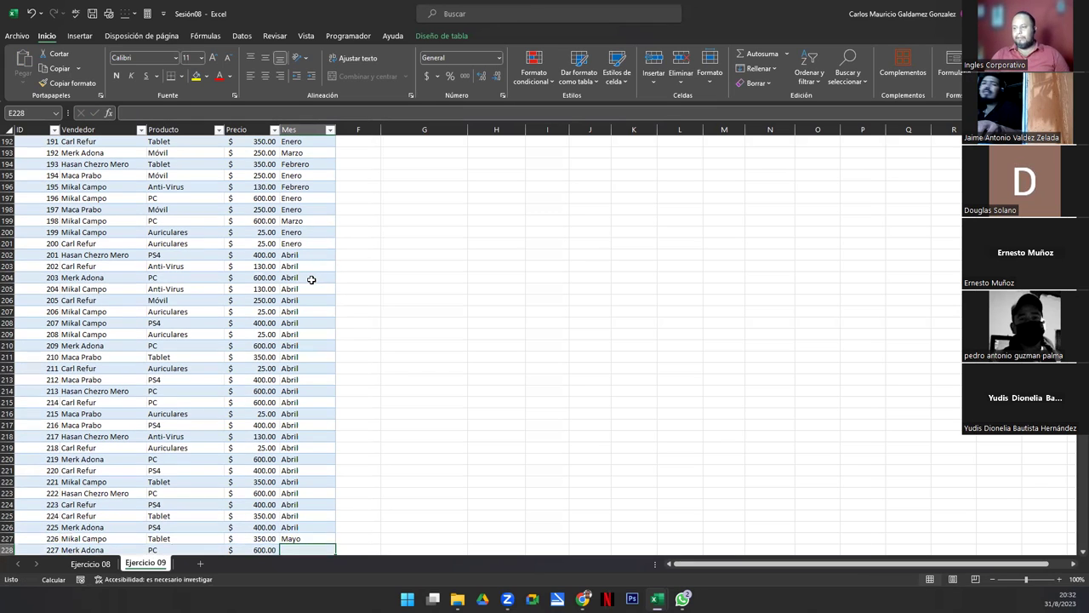
scroll(317, 292, down, 5)
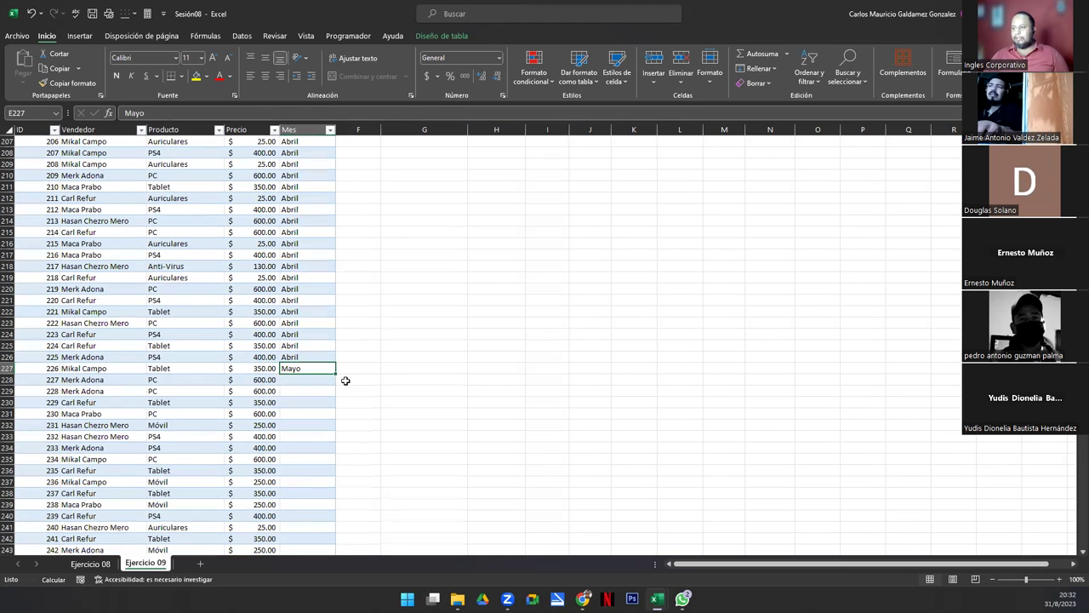
double_click(336, 371)
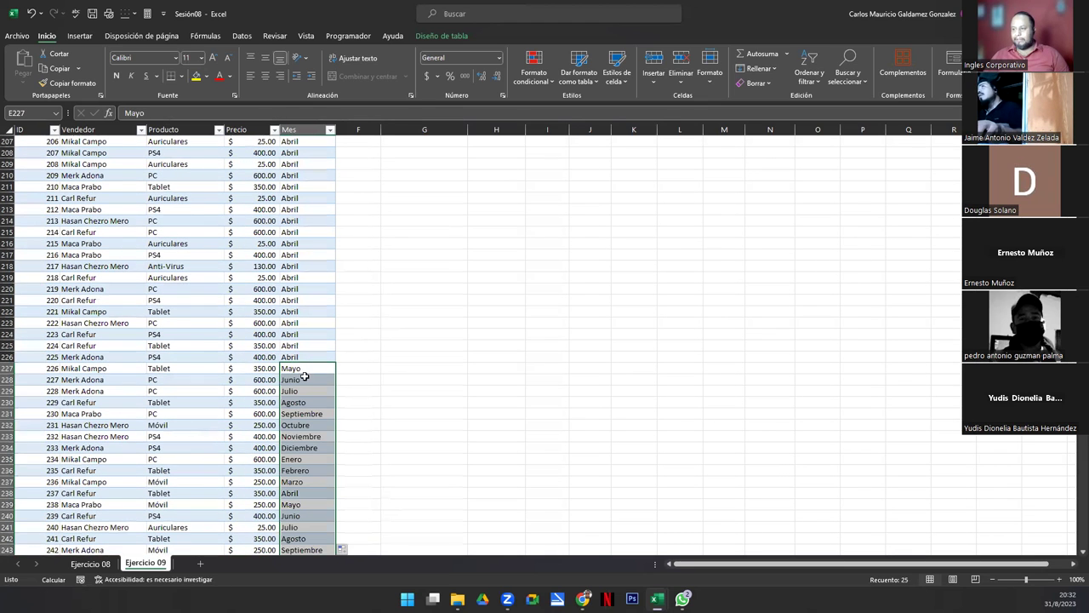
scroll(348, 426, down, 5)
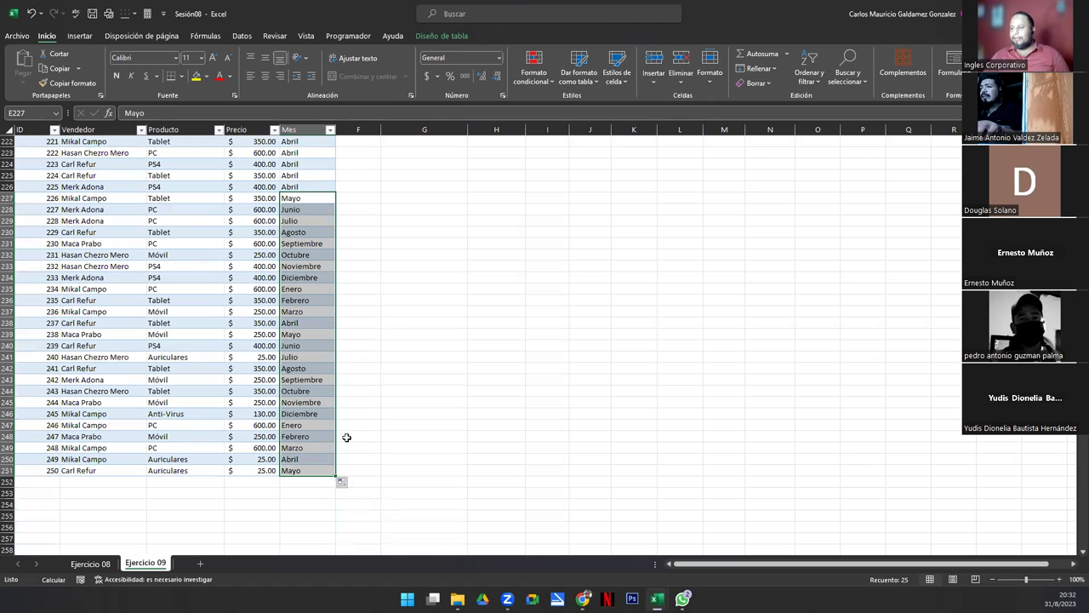
click(344, 484)
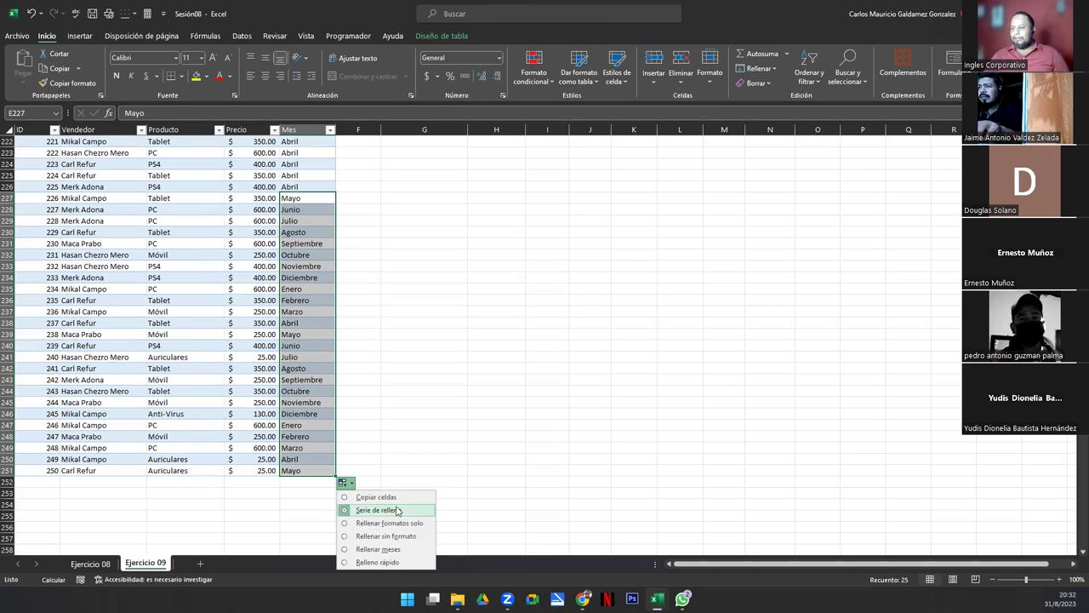
click(393, 505)
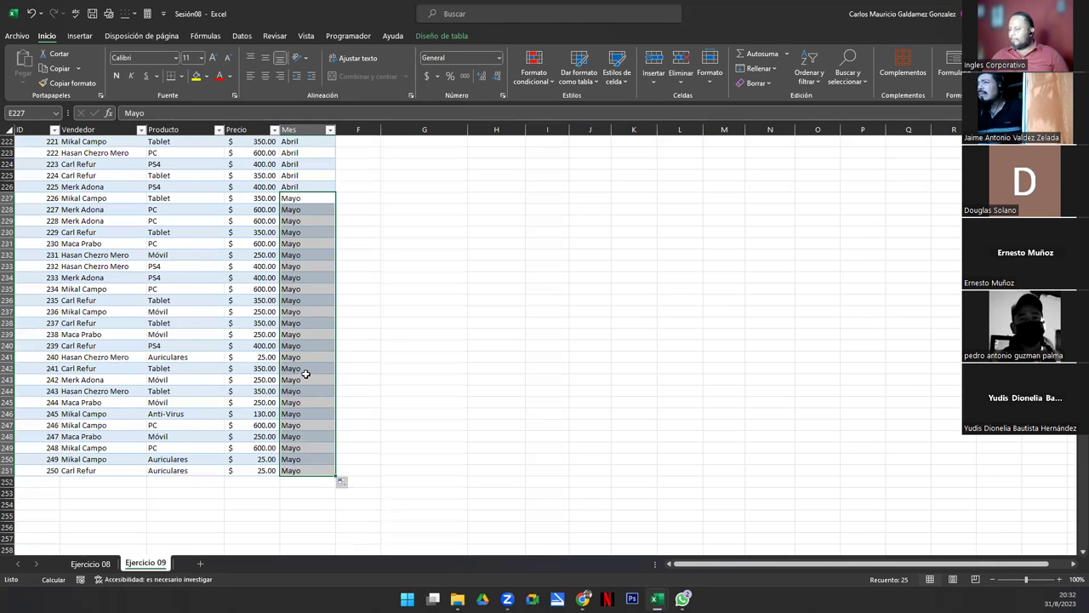
Step: Scroll through the Mes column to review the newly filled month entries
click(305, 372)
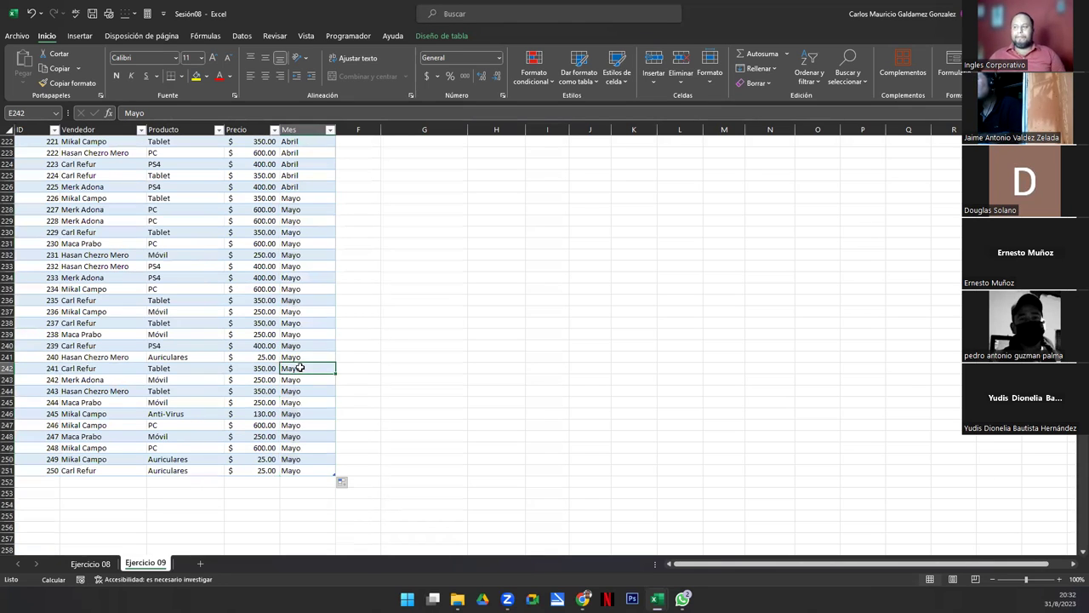
scroll(300, 367, up, 5)
scroll(299, 367, up, 1)
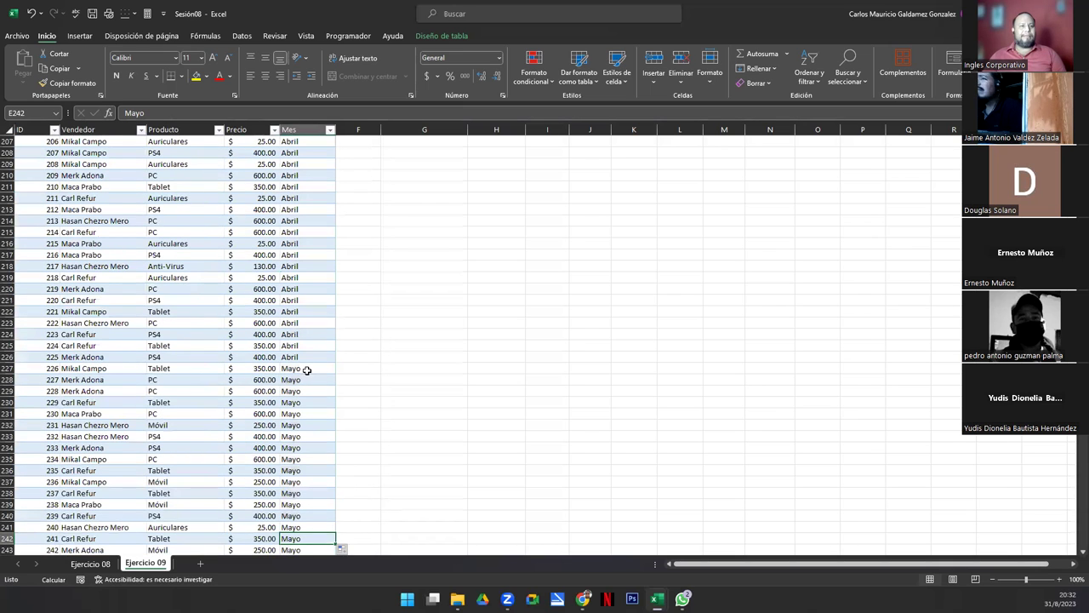
scroll(304, 370, up, 4)
scroll(311, 376, up, 5)
scroll(313, 382, up, 1)
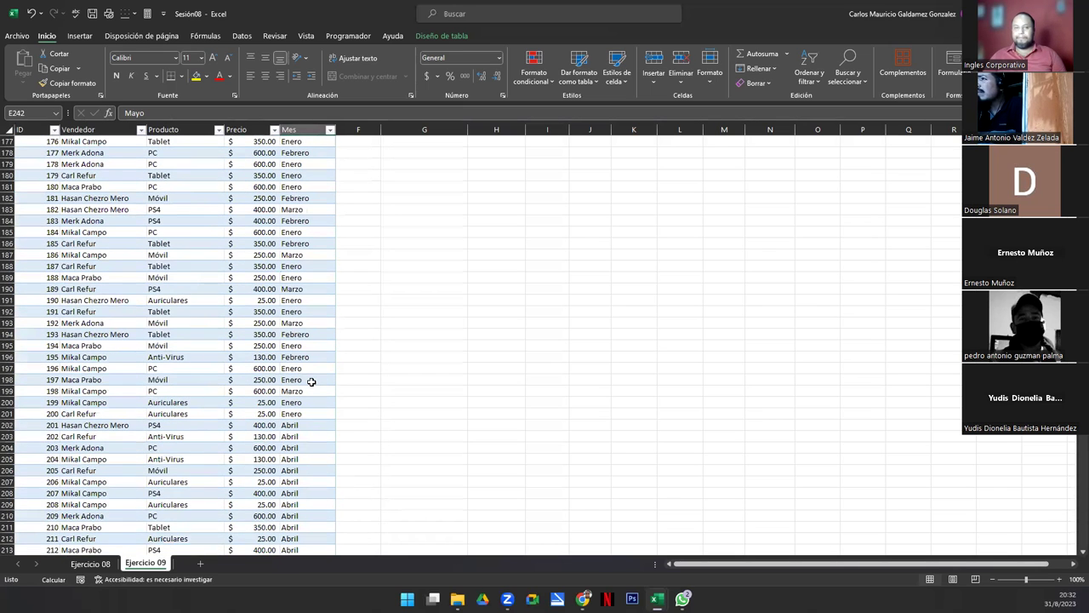
scroll(311, 381, down, 5)
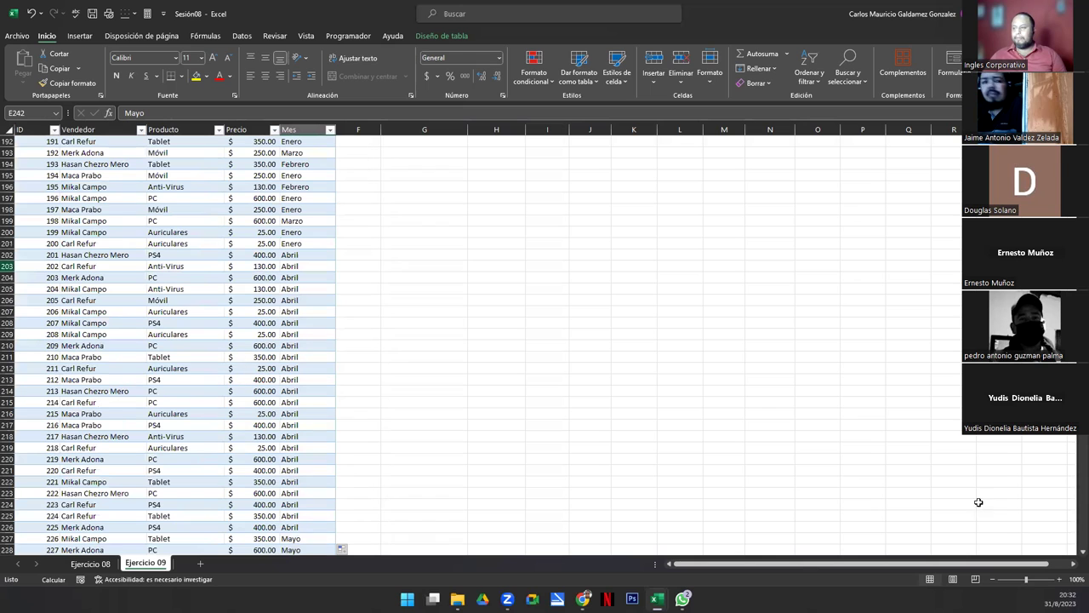
scroll(1071, 552, down, 2)
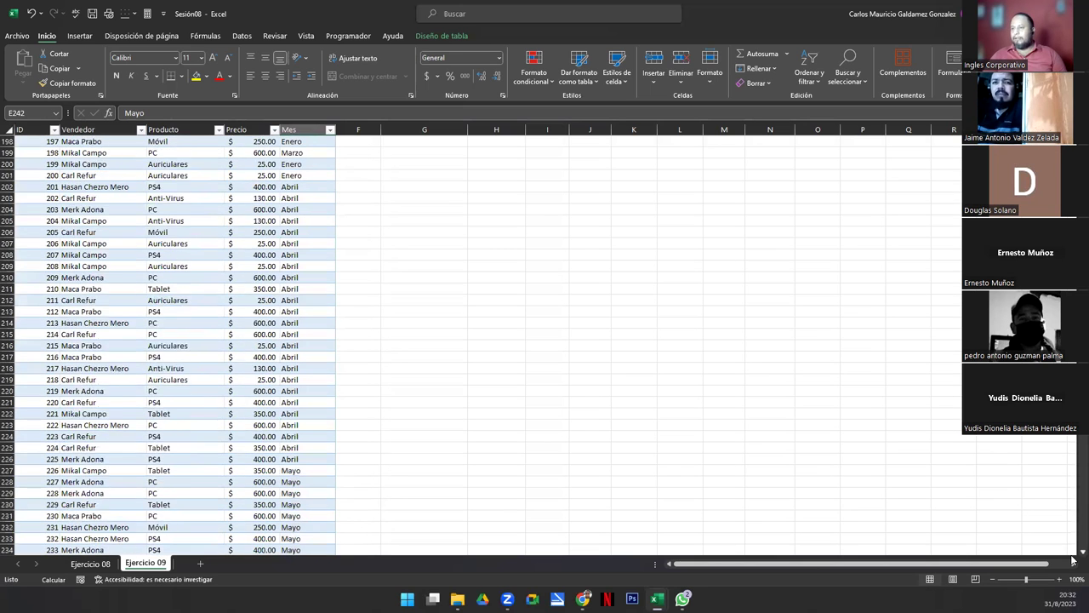
scroll(1072, 556, down, 1)
scroll(1071, 559, down, 1)
scroll(1071, 559, down, 1)
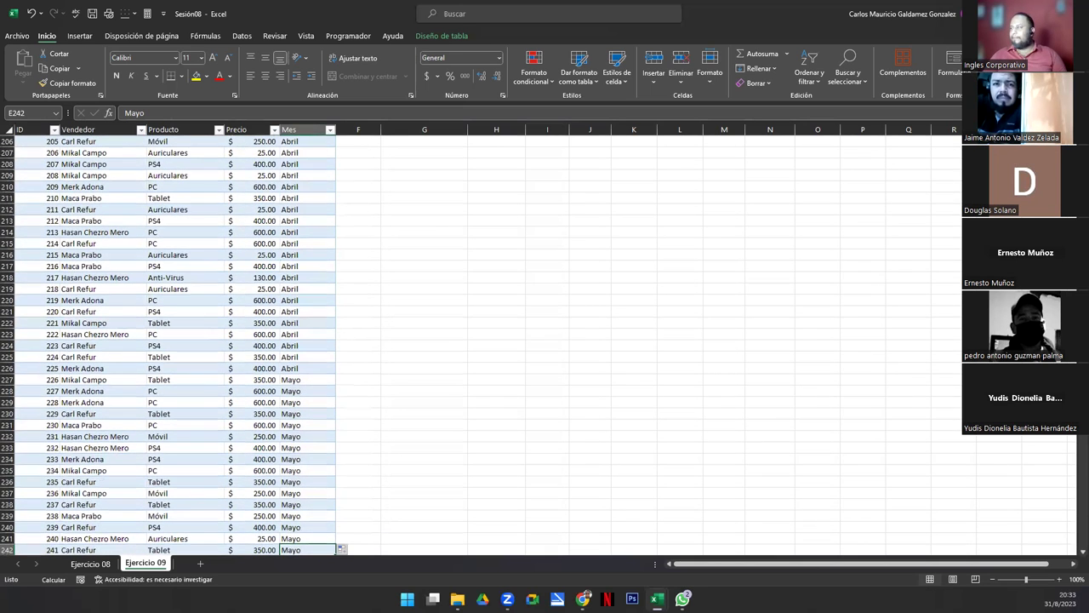
scroll(170, 344, up, 1)
scroll(171, 344, up, 1)
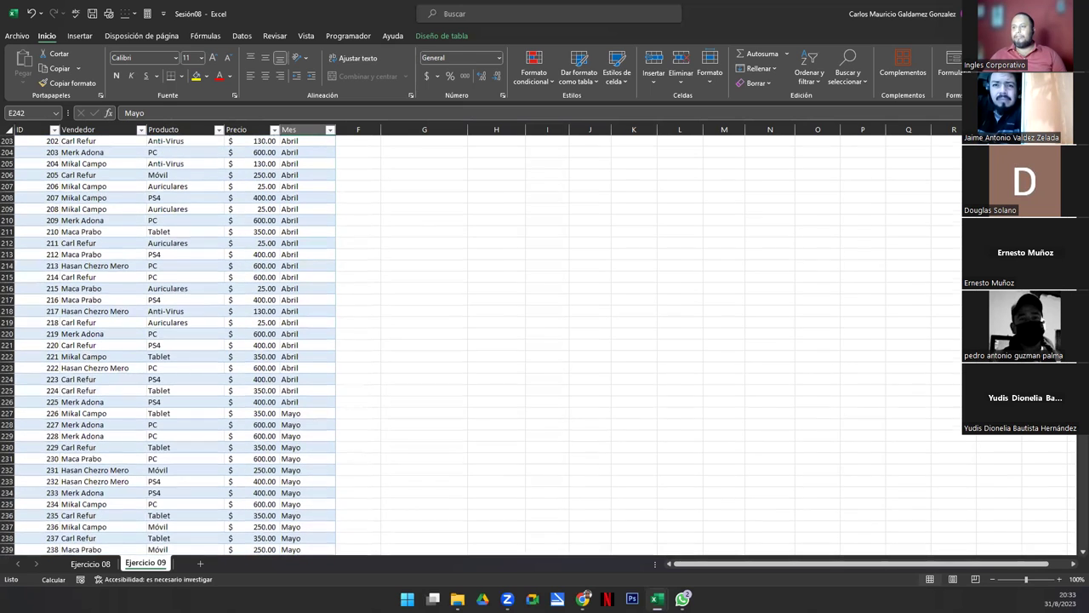
scroll(171, 345, up, 1)
scroll(170, 344, up, 1)
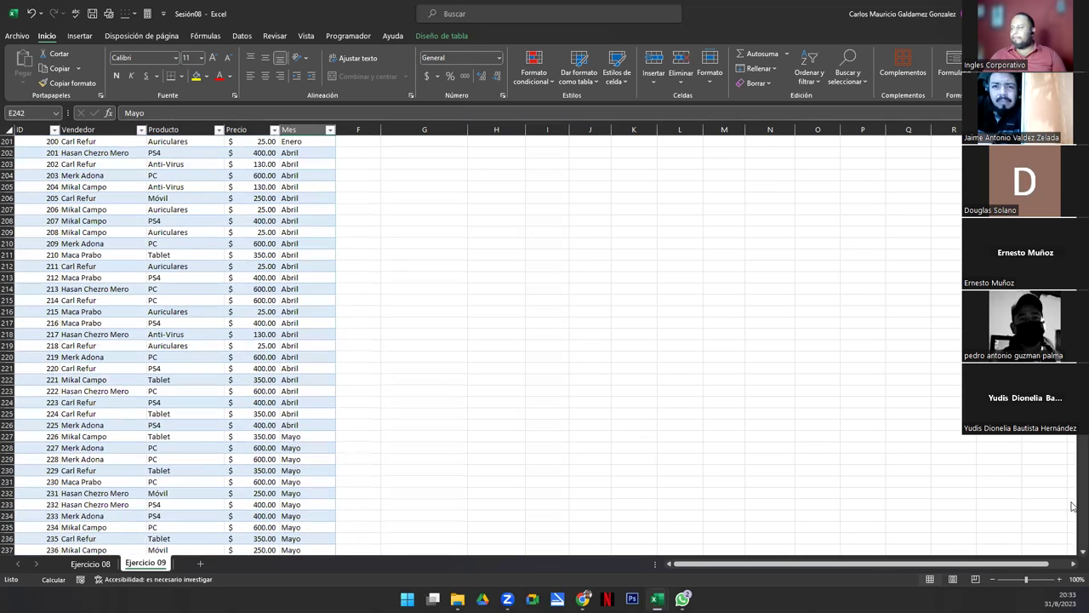
scroll(395, 374, down, 1)
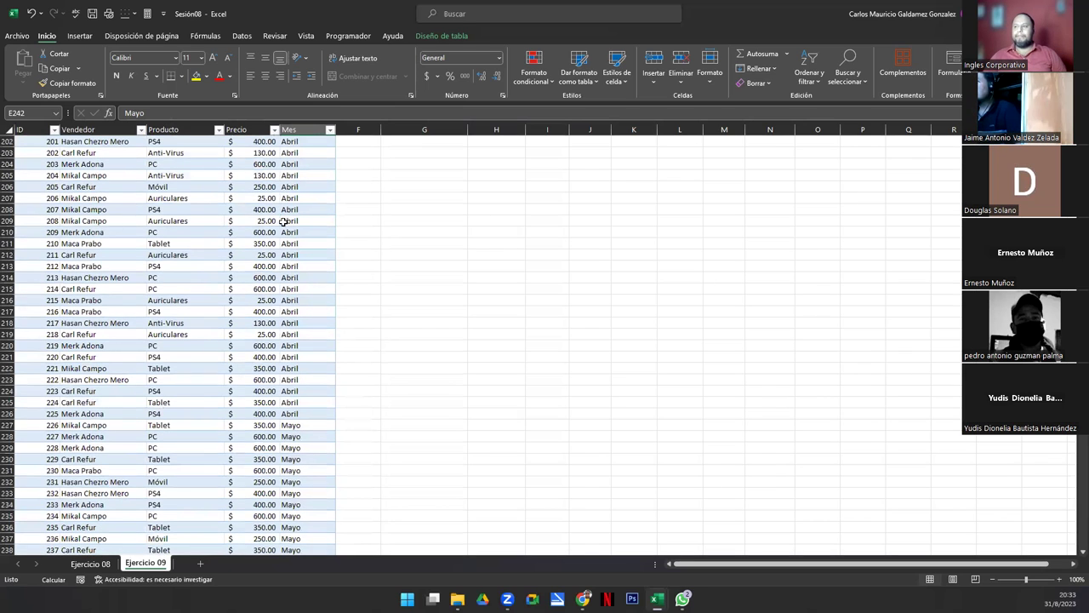
Step: Select the Abril and Mayo rows to confirm 25 entries each, then scroll back up
drag(292, 141, 294, 415)
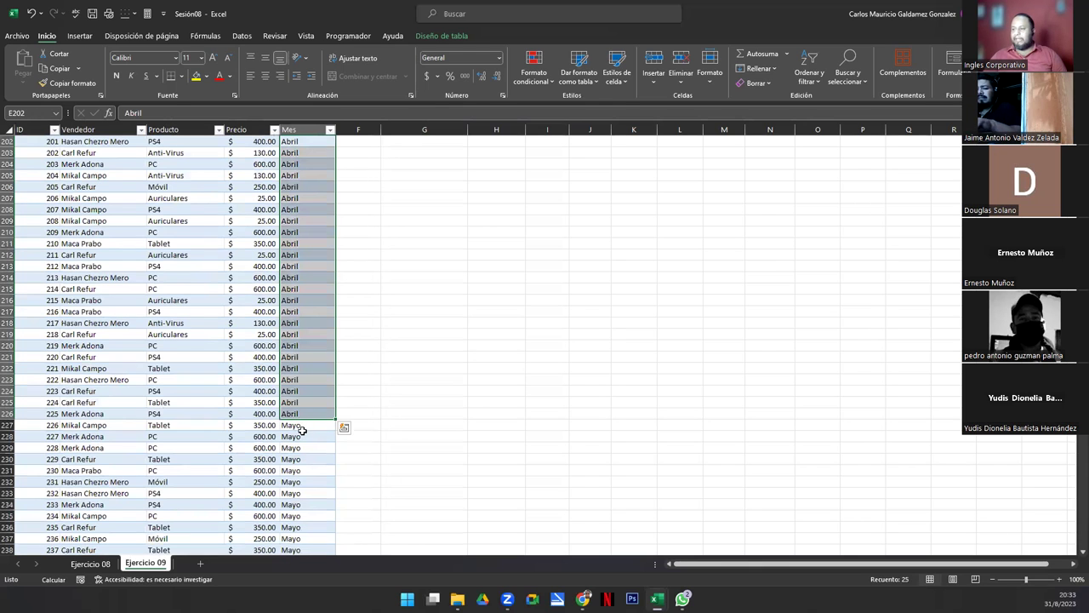
click(302, 431)
scroll(303, 430, down, 2)
scroll(302, 428, down, 2)
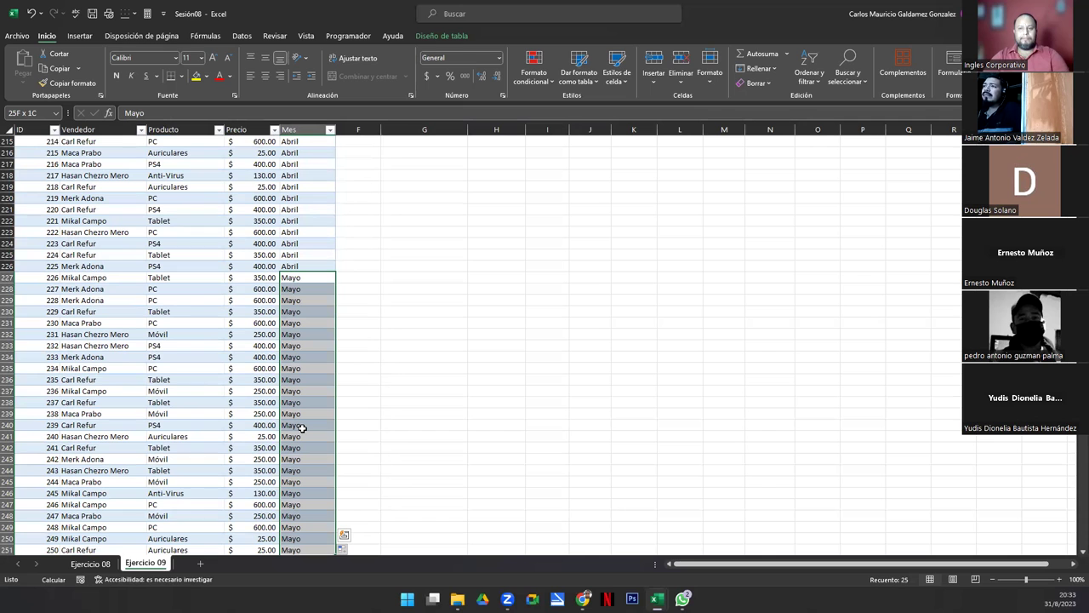
scroll(481, 384, up, 3)
scroll(289, 393, up, 17)
scroll(289, 393, up, 20)
scroll(289, 395, up, 20)
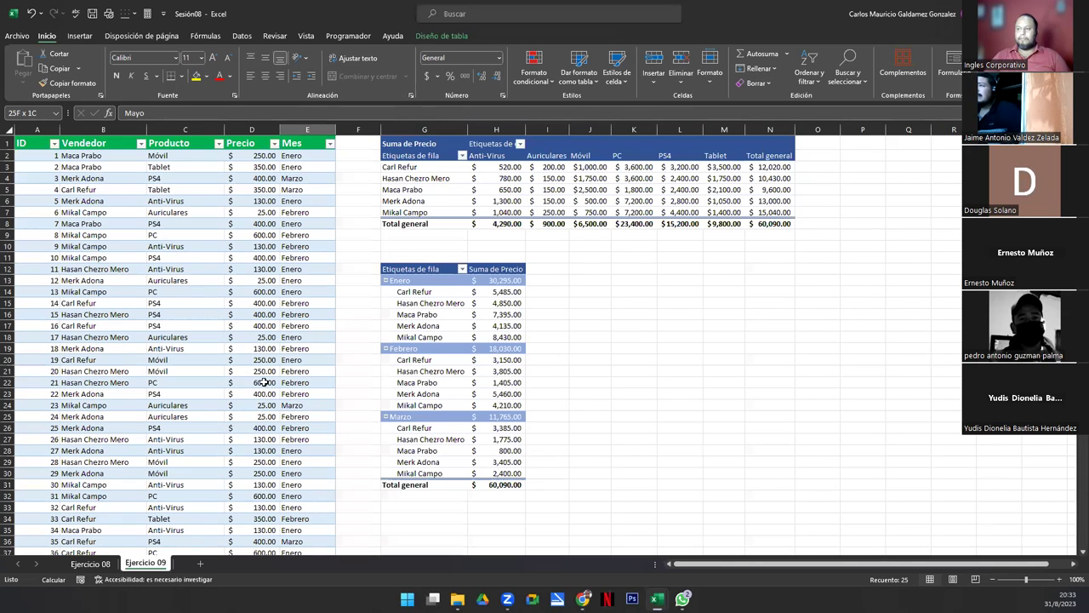
Step: Review the source table from the 600 price in D22 down to row 251, then return to the top
click(259, 382)
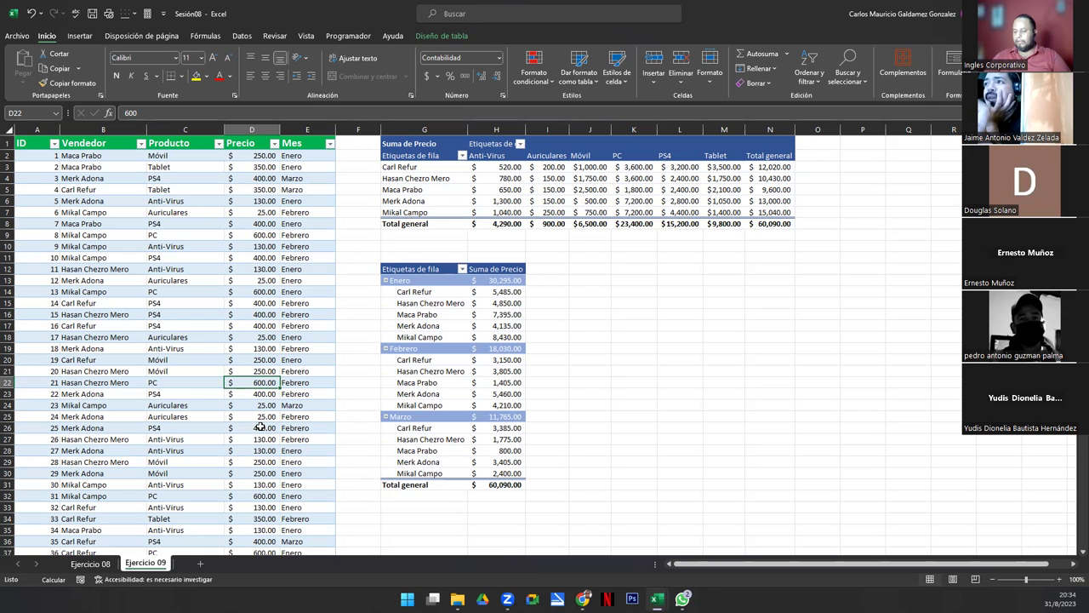
scroll(259, 426, down, 7)
scroll(256, 430, down, 9)
scroll(250, 433, down, 13)
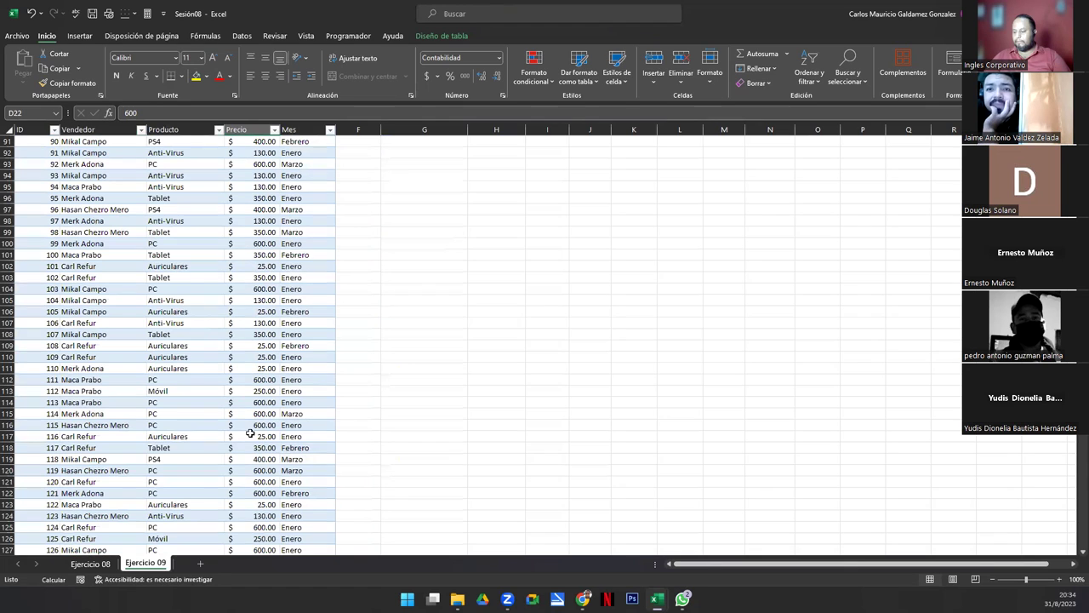
scroll(197, 425, down, 5)
scroll(196, 424, down, 14)
scroll(197, 425, down, 14)
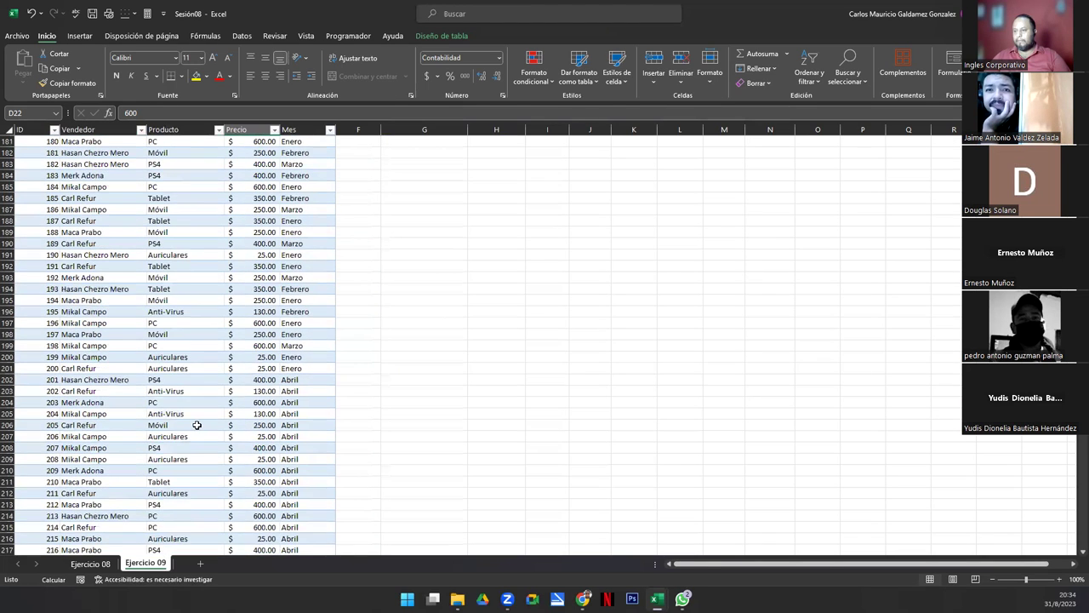
scroll(196, 424, down, 12)
scroll(196, 425, down, 10)
scroll(196, 425, up, 10)
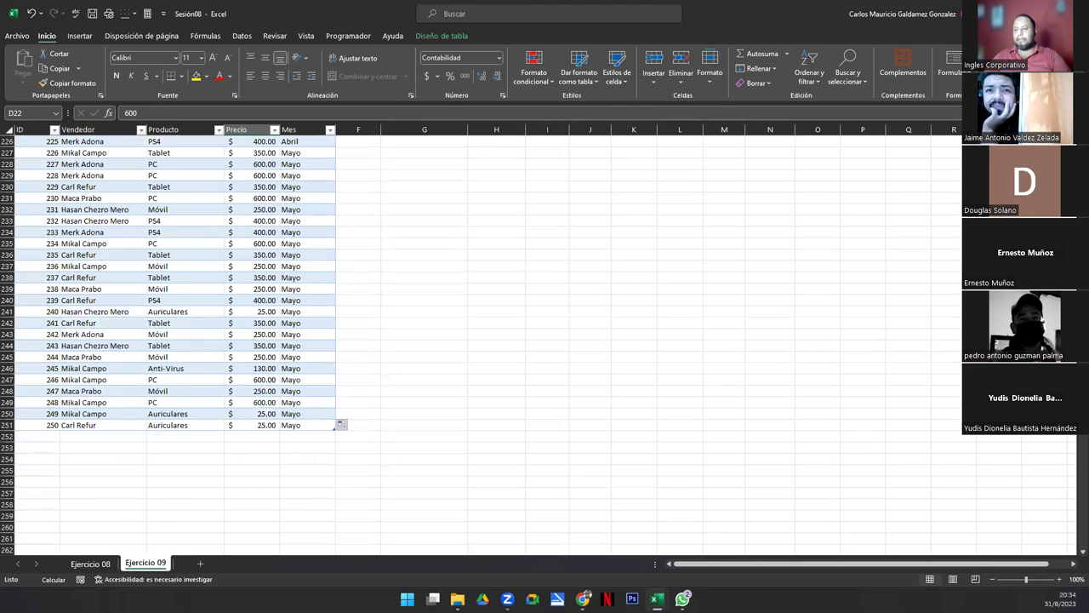
click(100, 424)
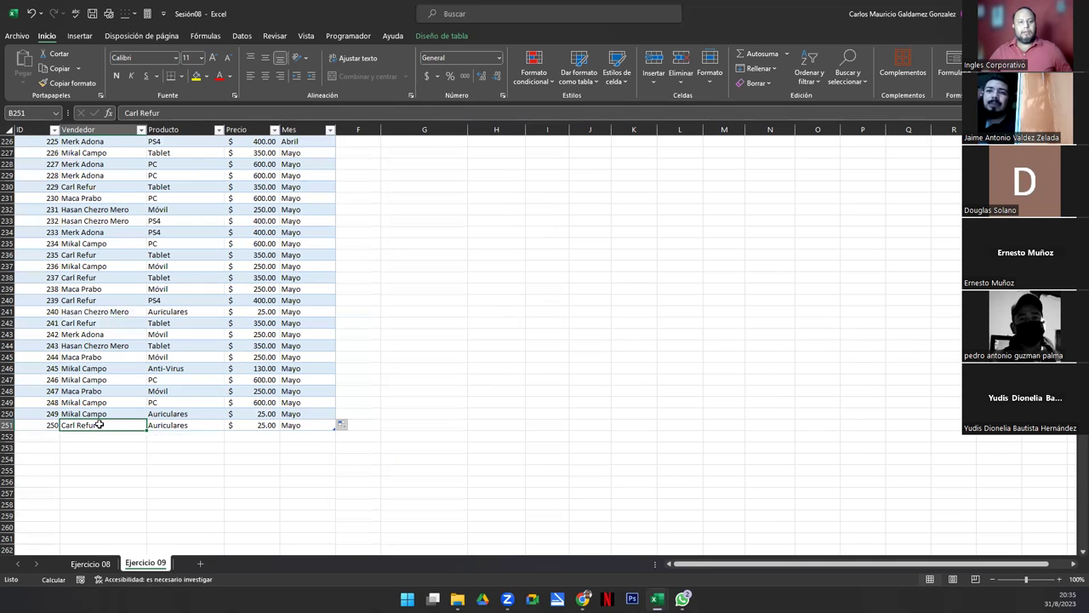
key(ctrl+Up)
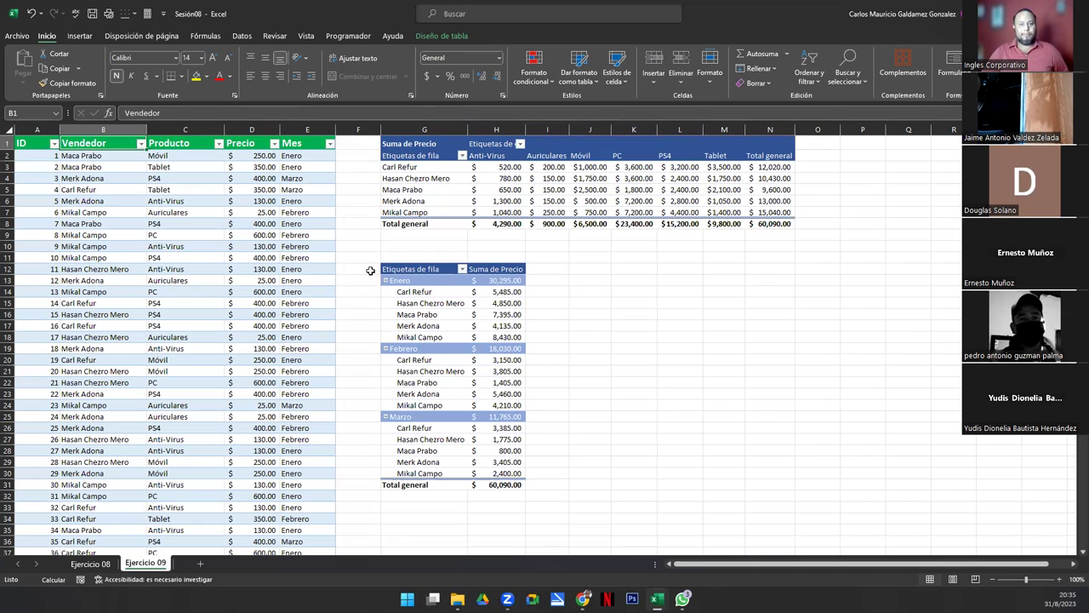
click(462, 200)
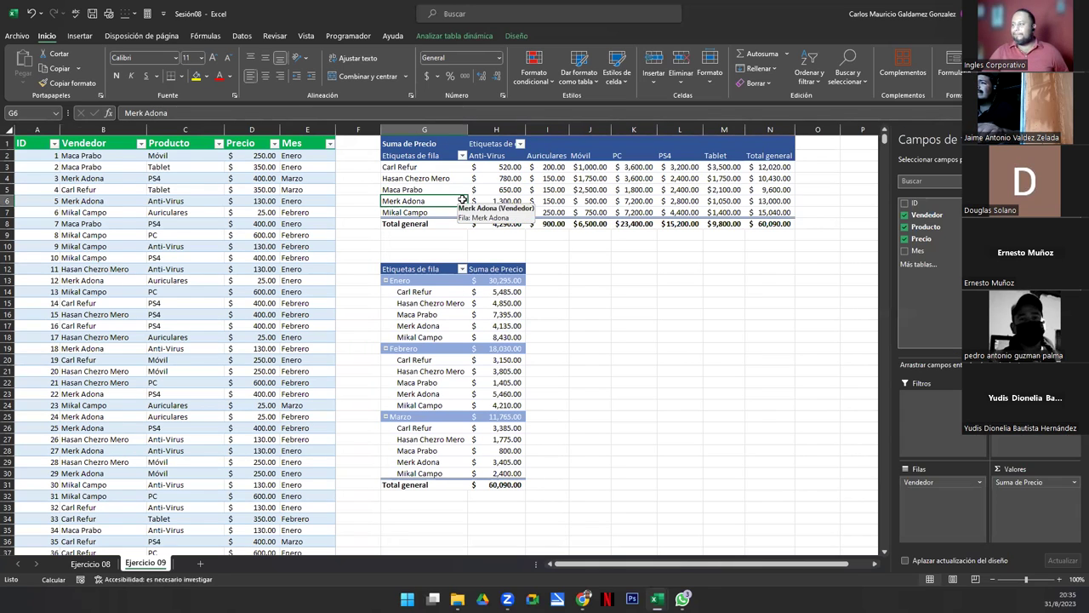
click(664, 368)
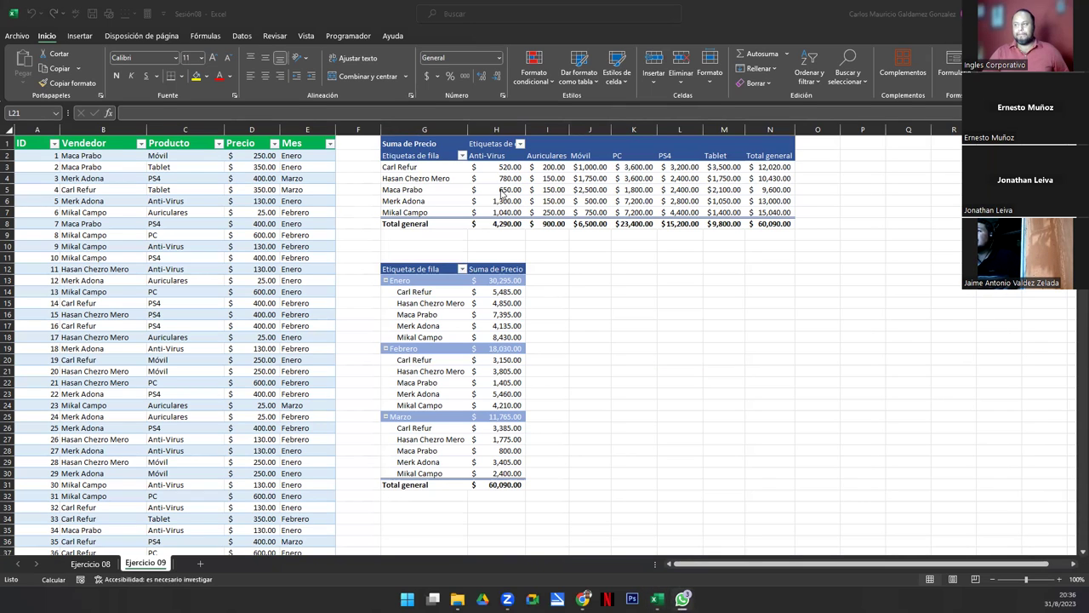
click(501, 189)
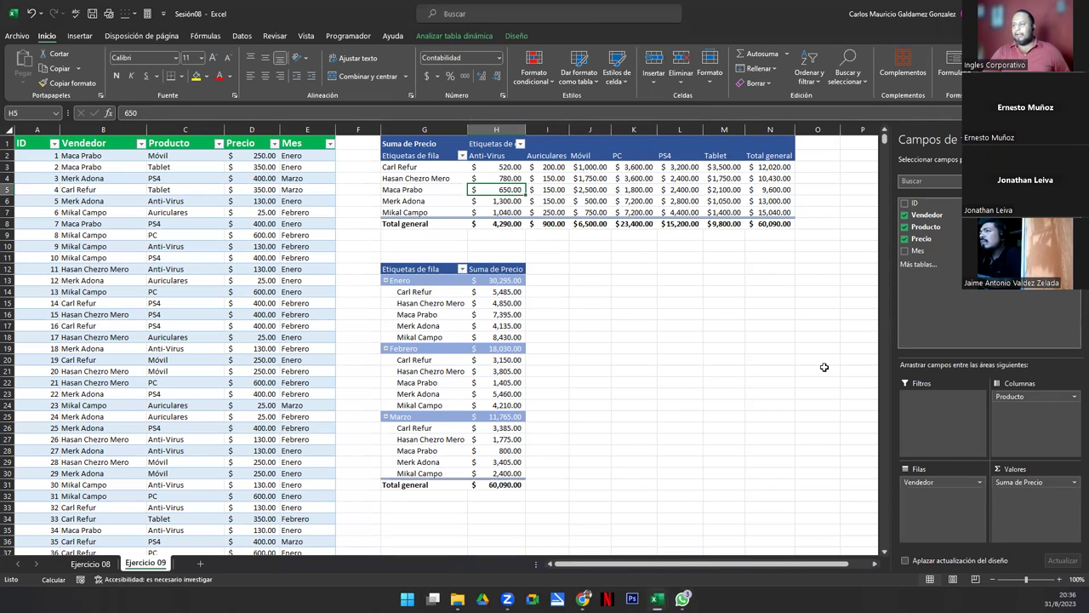
click(496, 179)
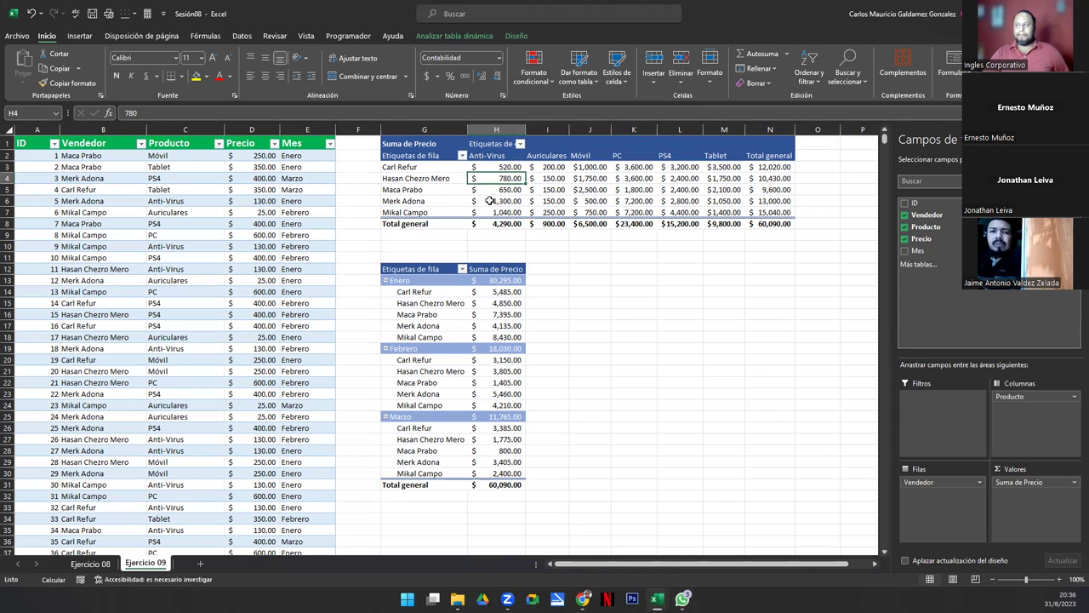
click(1073, 483)
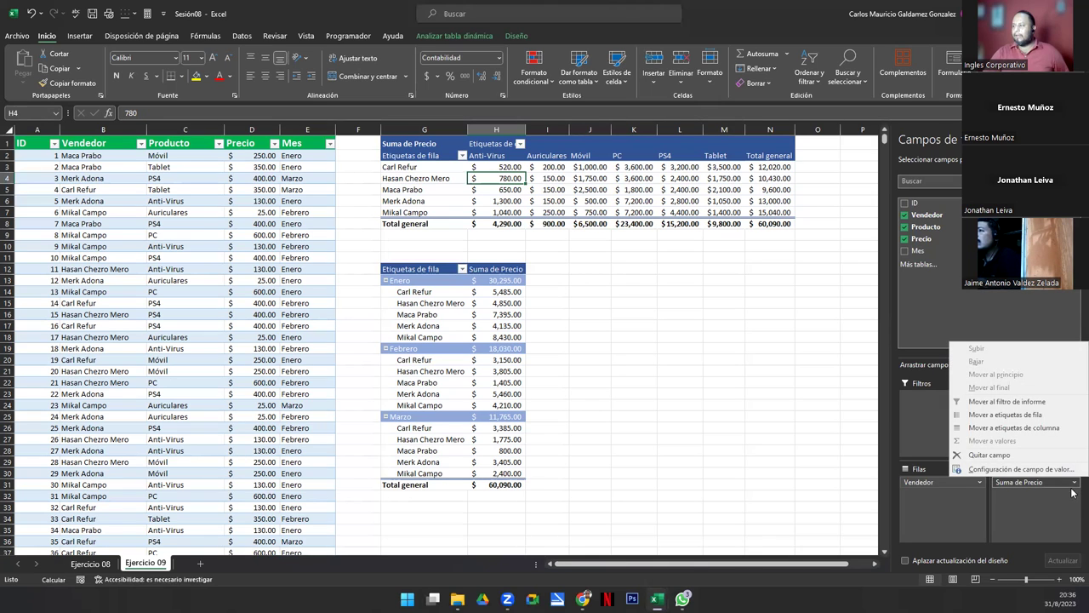
click(1049, 509)
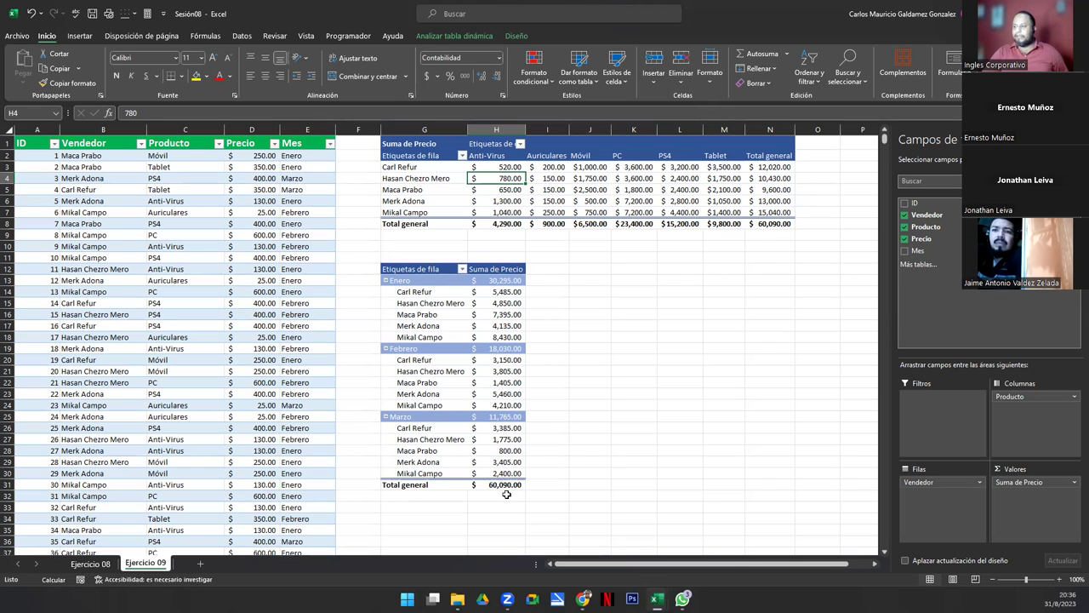
Step: Refresh the pivot table from the Analizar tabla dinámica tab
click(442, 37)
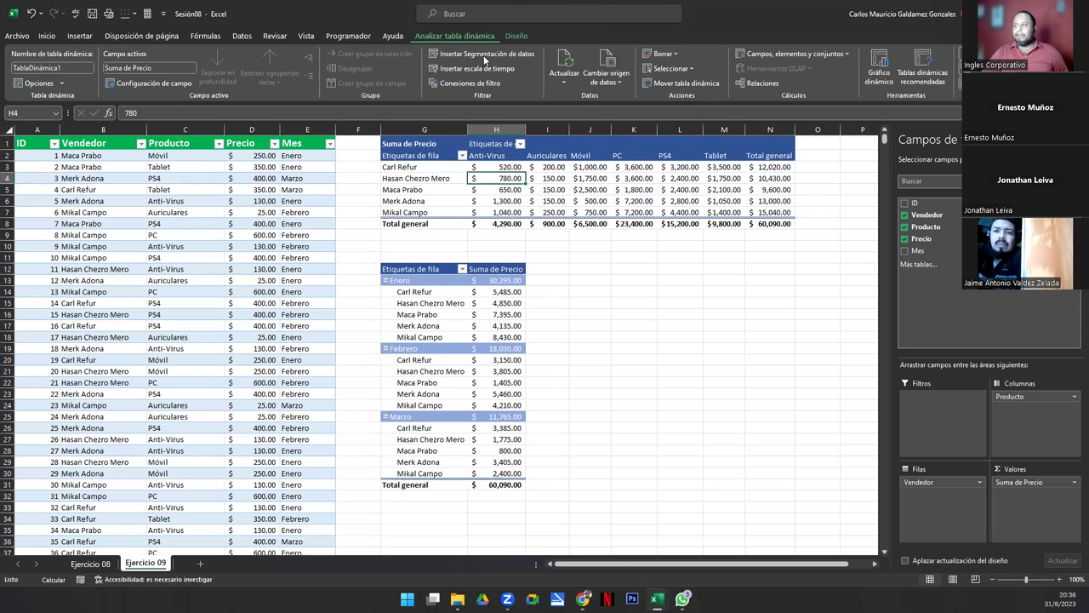
click(563, 64)
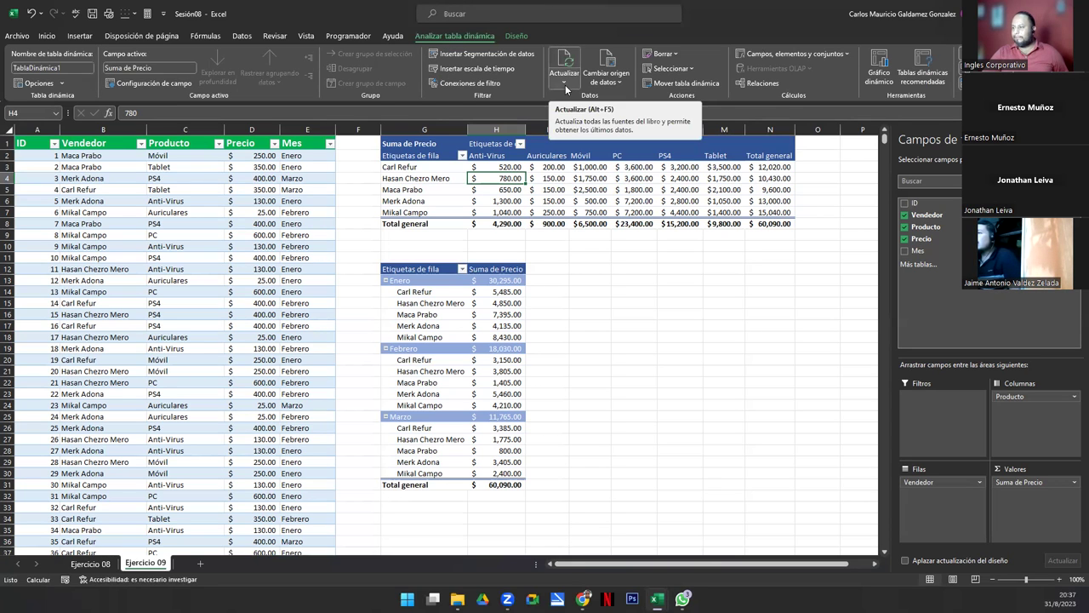
click(555, 55)
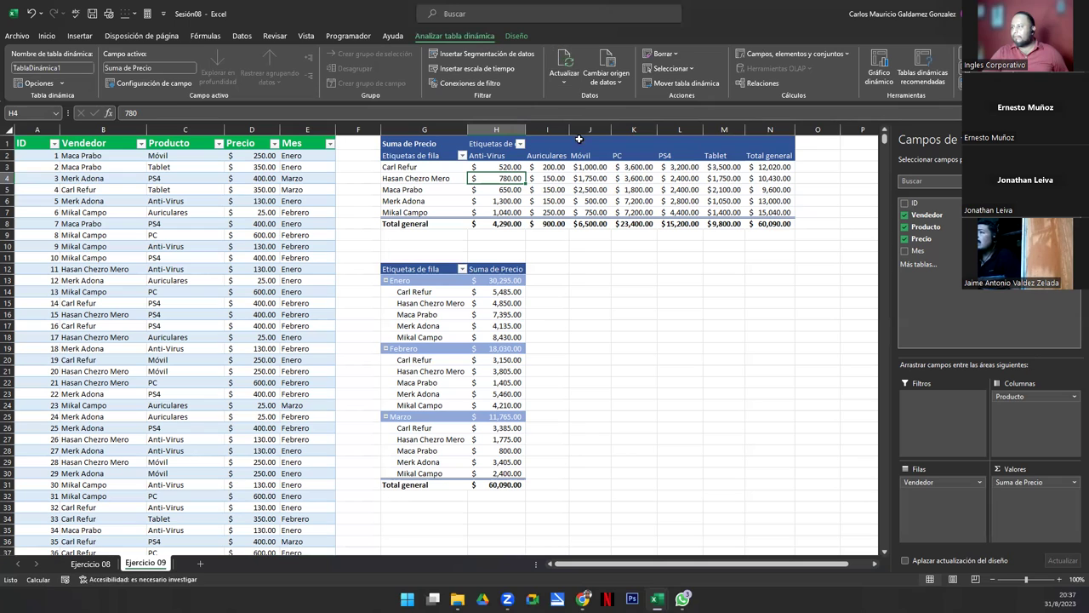
click(559, 84)
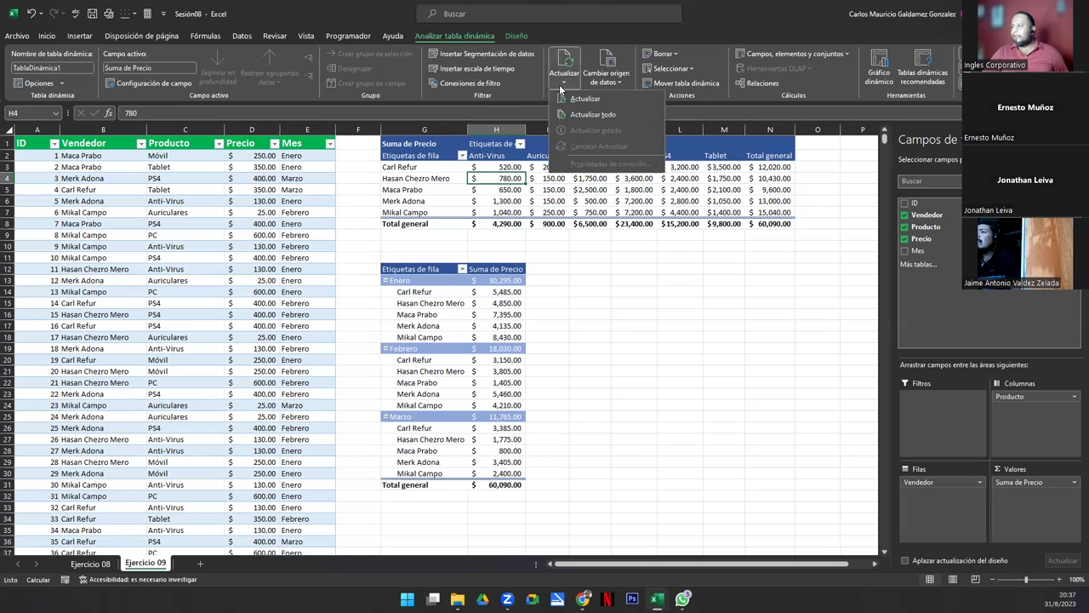
click(602, 110)
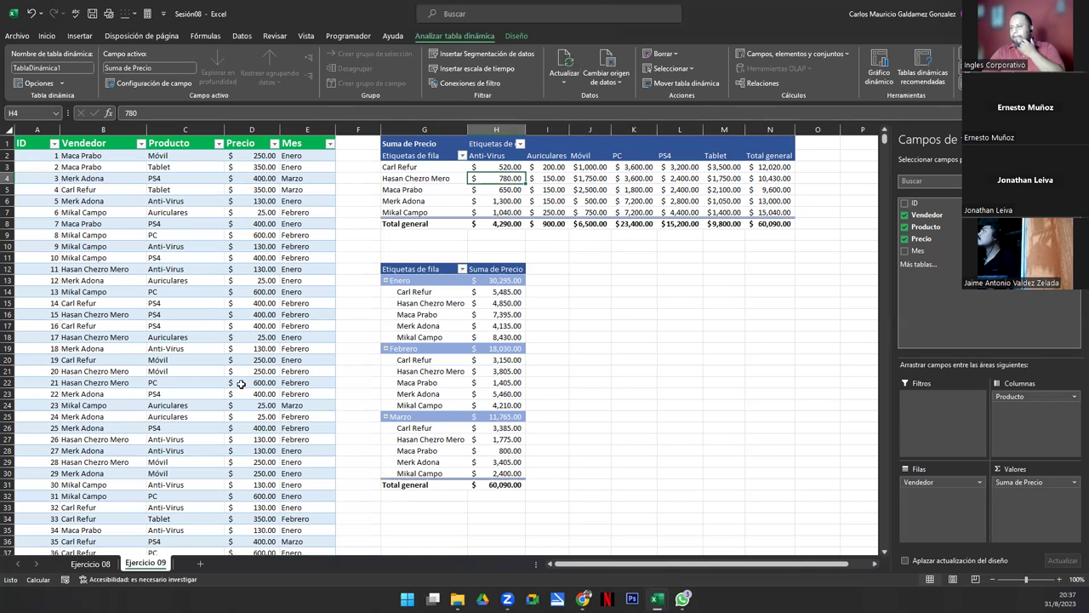
Step: Compare source entries (PC 600, Móvil) with Merk Adona's Anti-Virus total, then check the pivot's source
click(241, 384)
click(156, 358)
scroll(156, 359, down, 13)
scroll(156, 359, down, 17)
scroll(191, 379, down, 5)
scroll(226, 382, up, 20)
scroll(226, 382, up, 1)
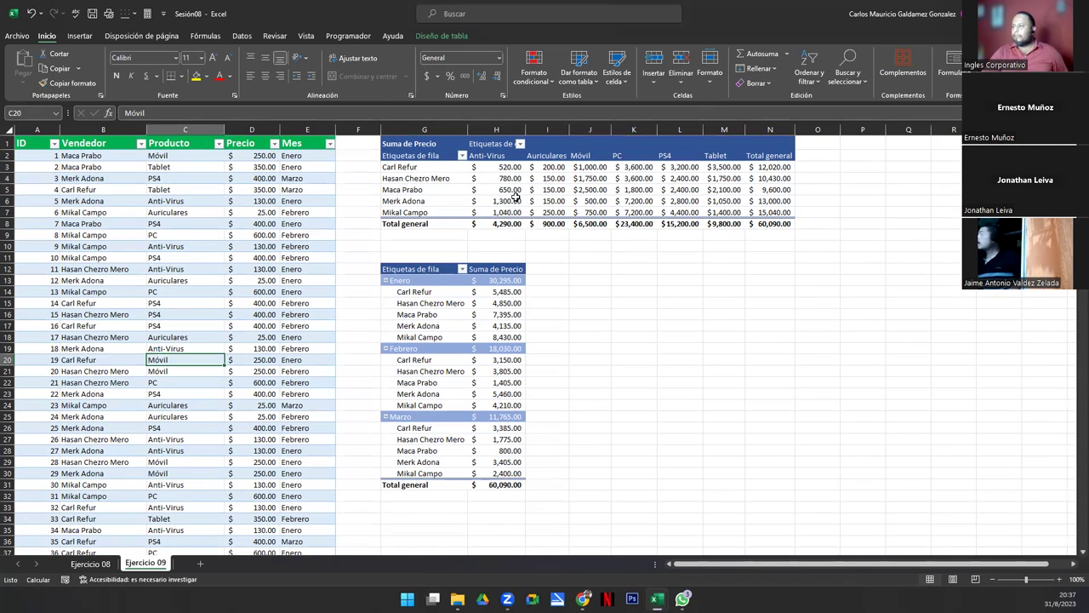
click(511, 201)
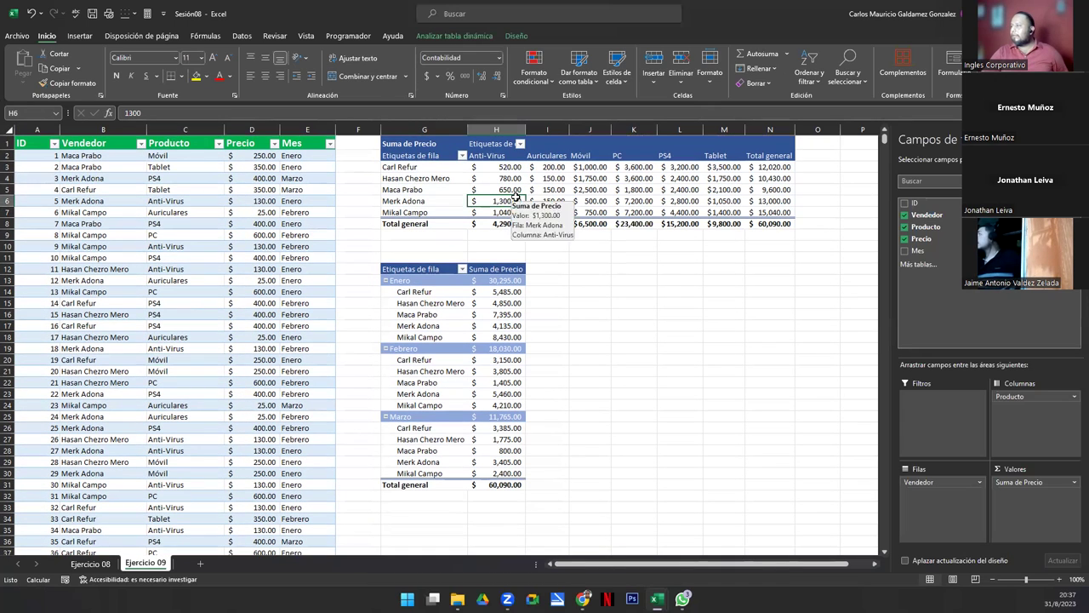
click(455, 34)
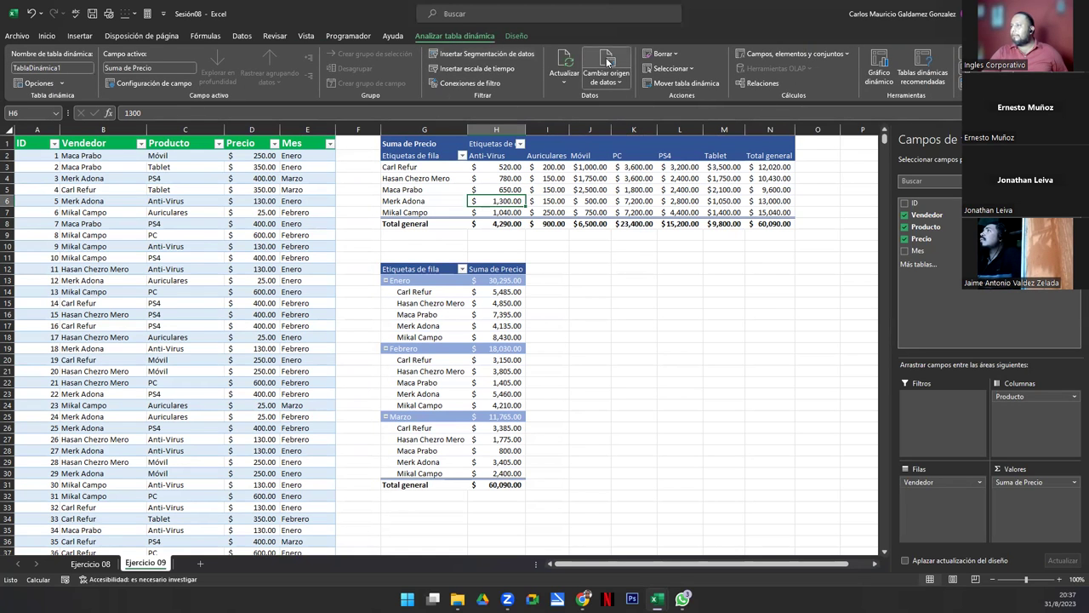
key(ctrl+Page_Up)
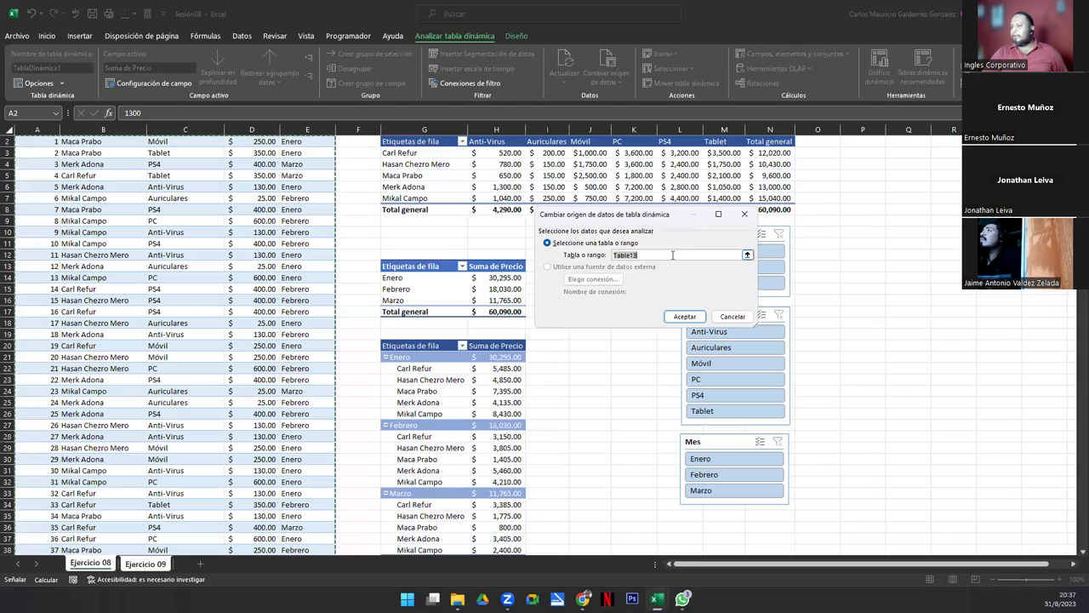
Step: Scroll through Table13 on Ejercicio 08 to its last row, then cancel the data-source dialog
scroll(243, 342, down, 10)
scroll(241, 344, down, 10)
scroll(241, 345, down, 10)
scroll(239, 346, down, 10)
scroll(239, 345, down, 9)
scroll(239, 345, down, 7)
scroll(239, 345, down, 9)
scroll(239, 345, up, 5)
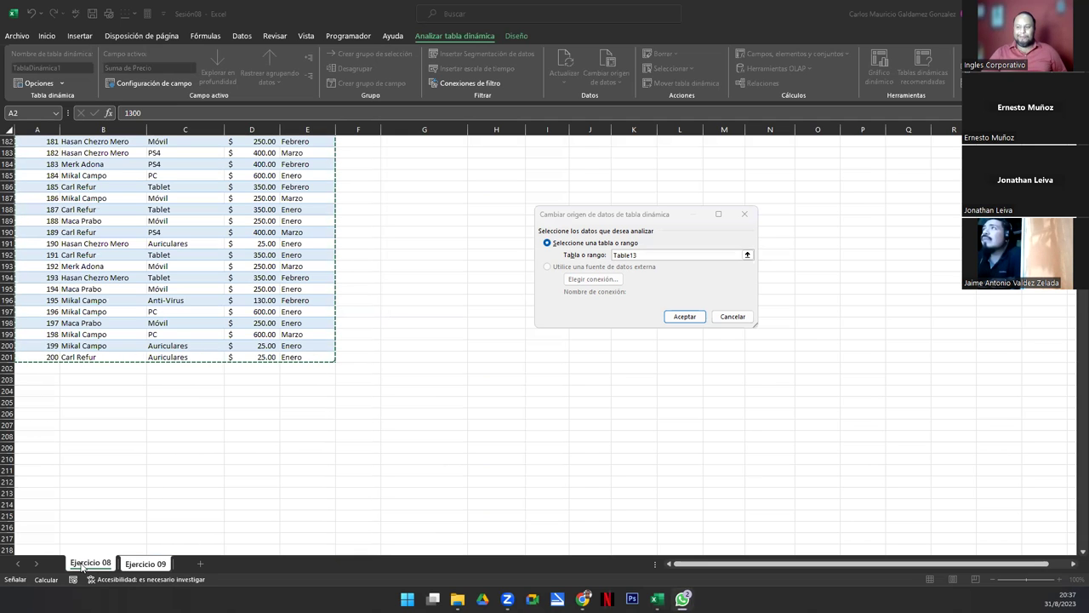
click(725, 317)
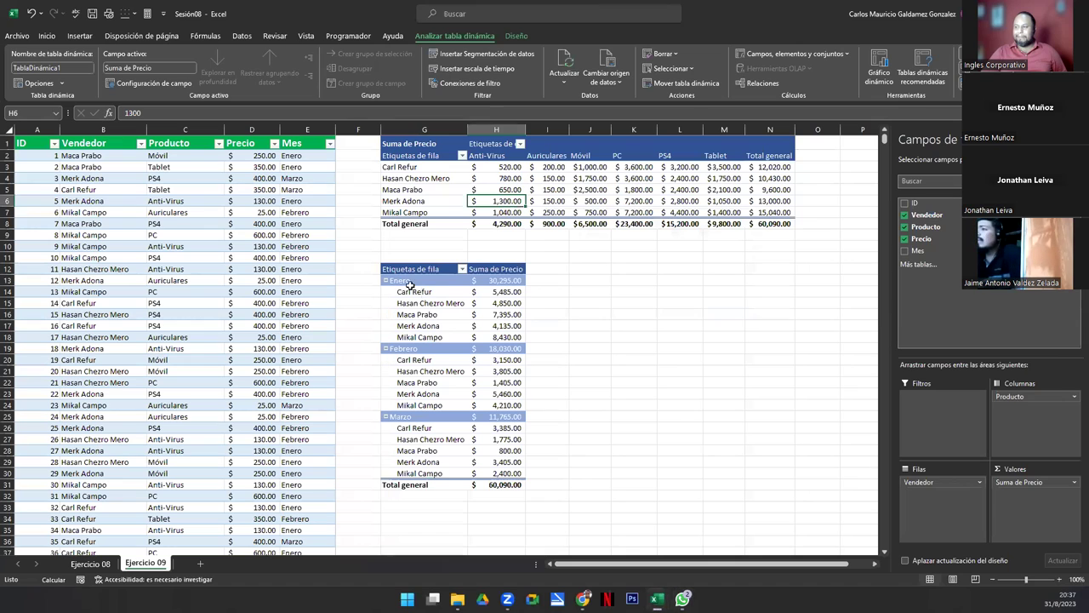
Step: Try repointing the vendor-by-product pivot to 'Ejercicio 09'!$A$2:$E$201 and dismiss the overlap error
drag(399, 269, 494, 485)
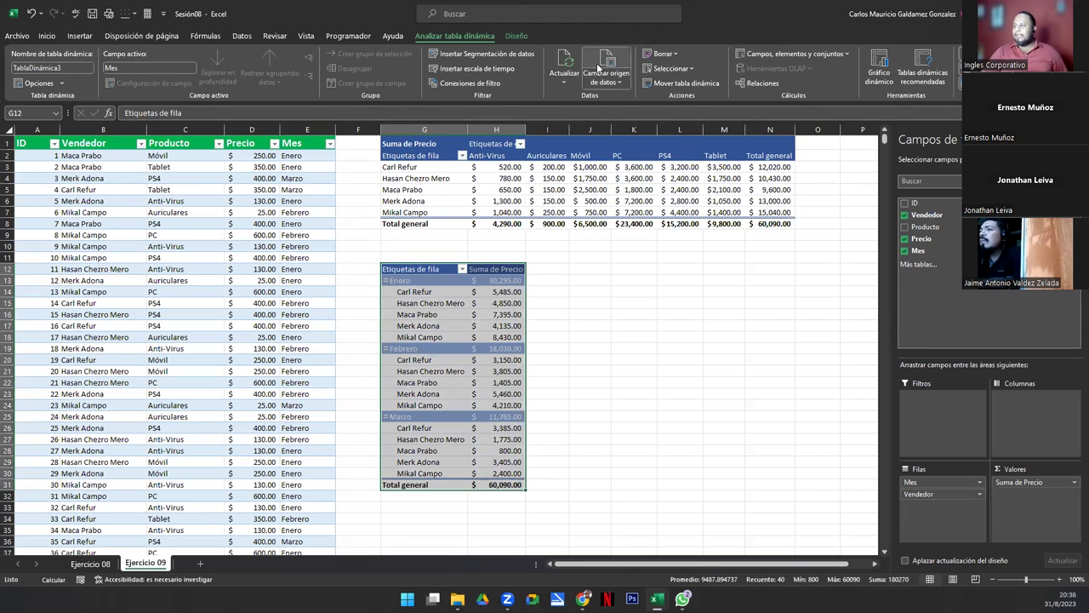
click(476, 305)
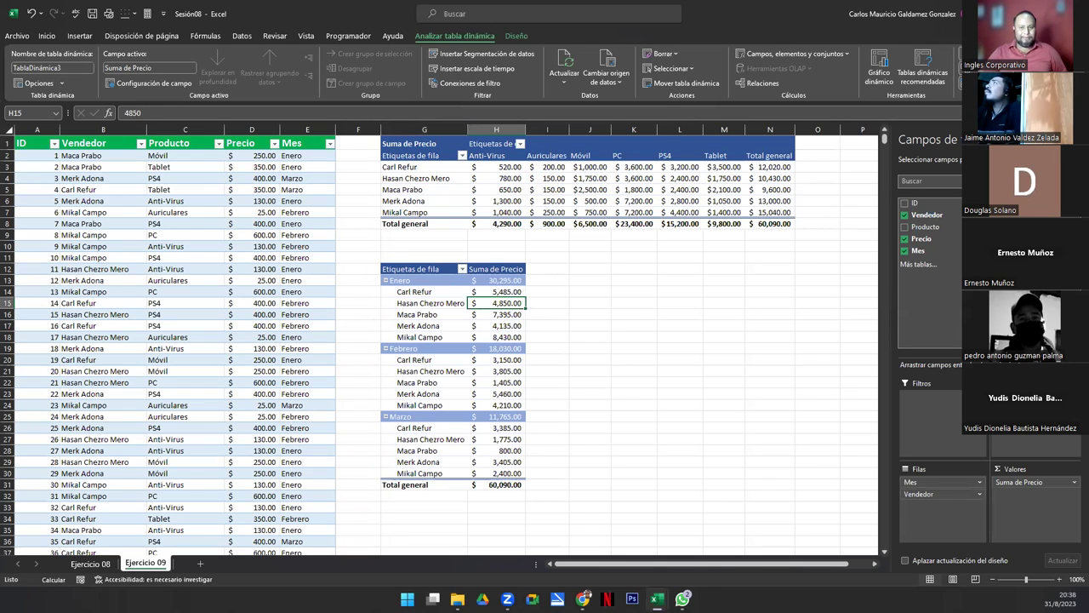
click(434, 180)
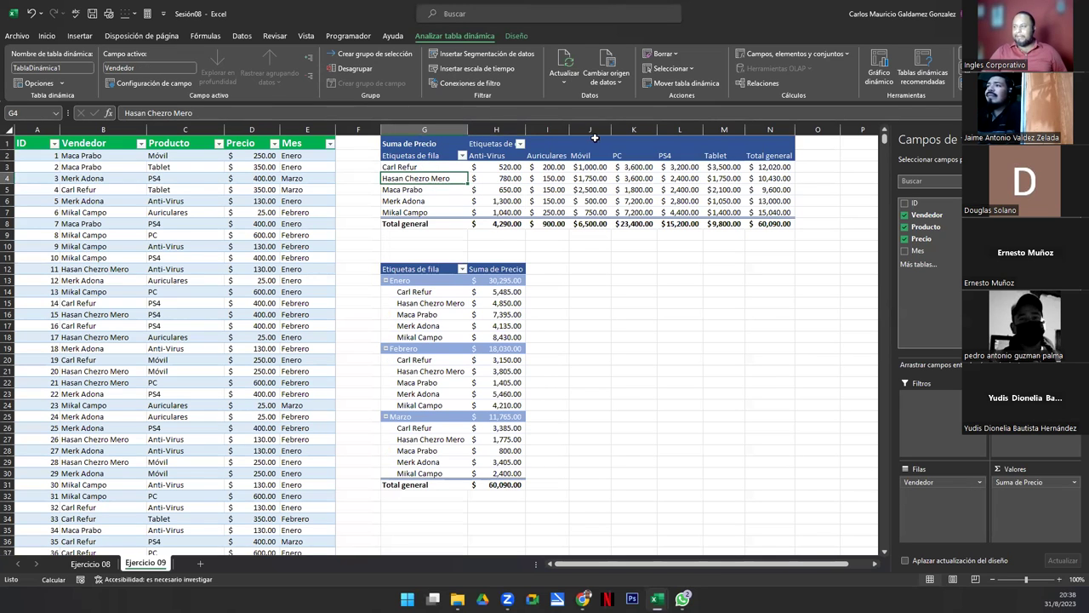
click(608, 60)
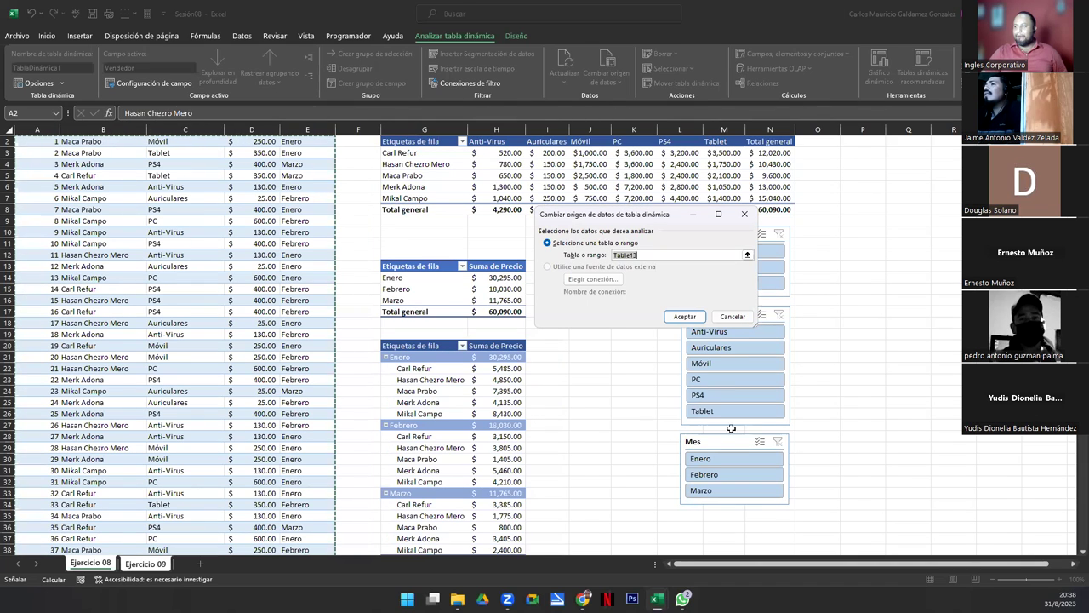
click(141, 565)
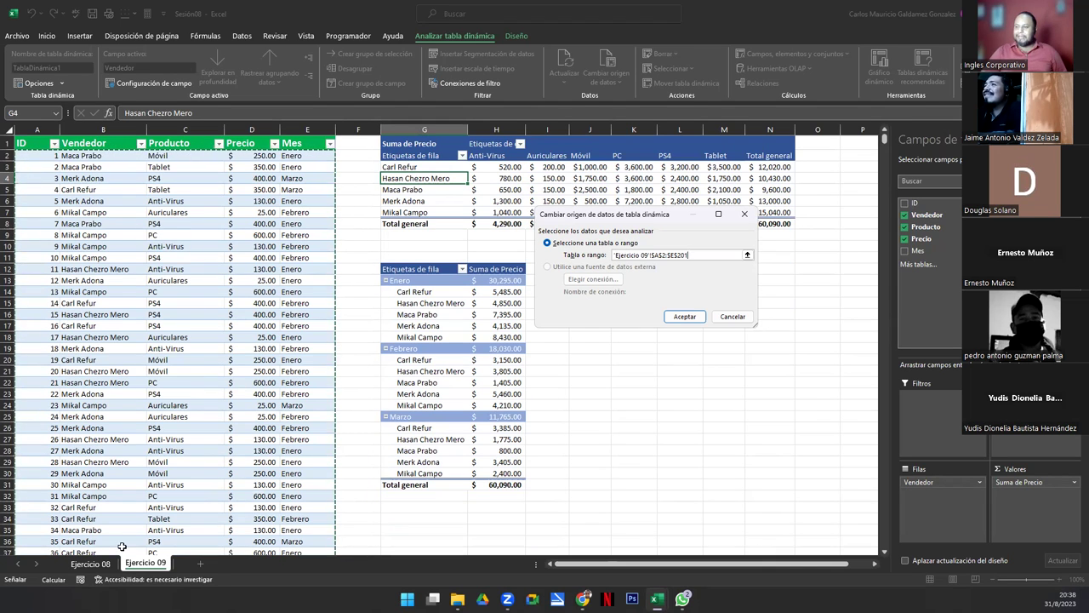
click(91, 565)
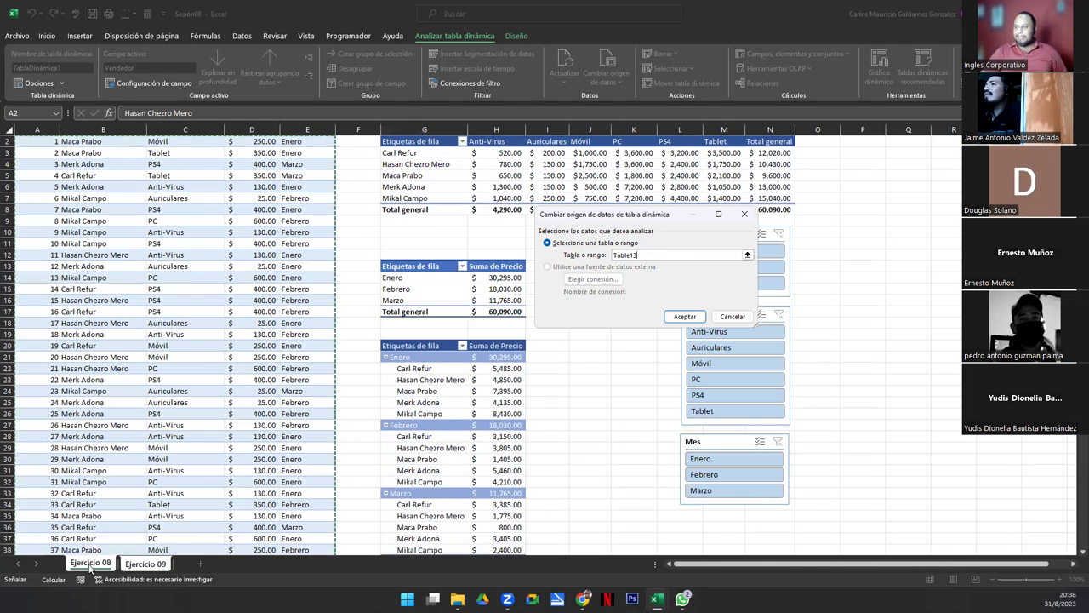
click(146, 564)
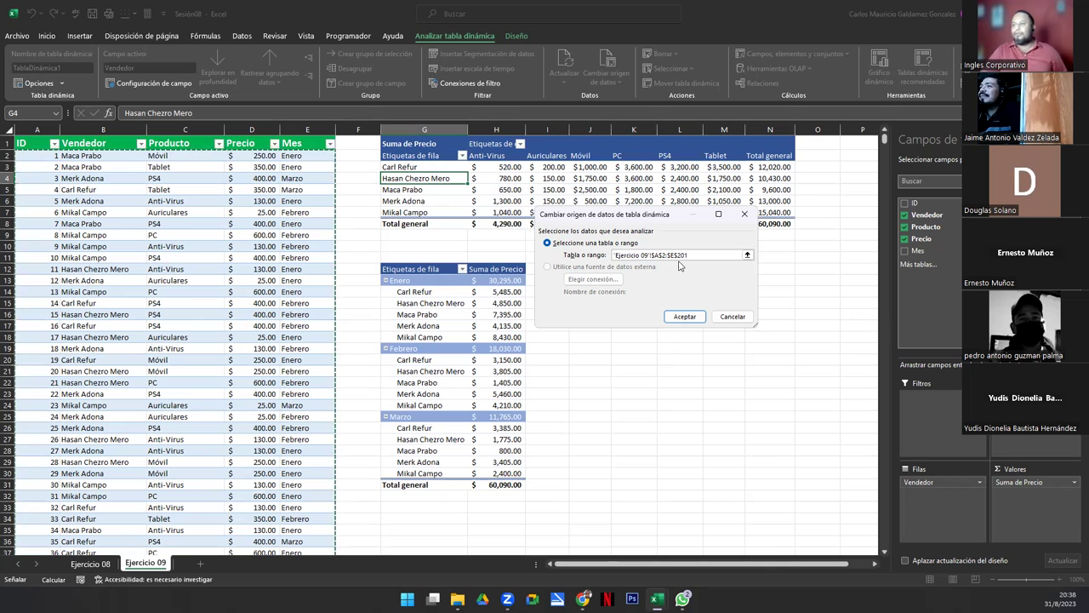
click(682, 321)
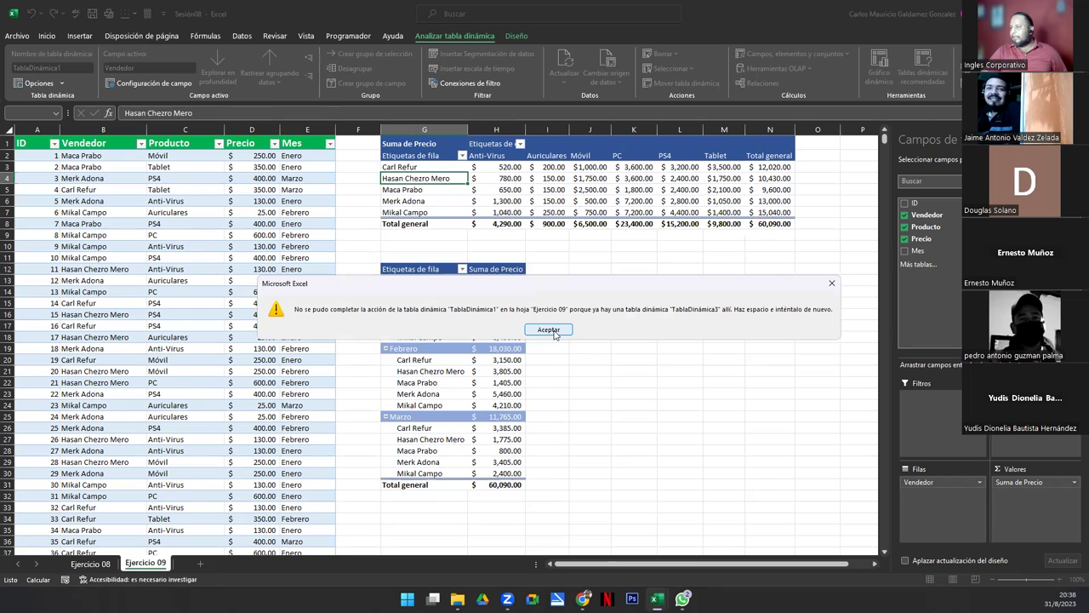
click(549, 330)
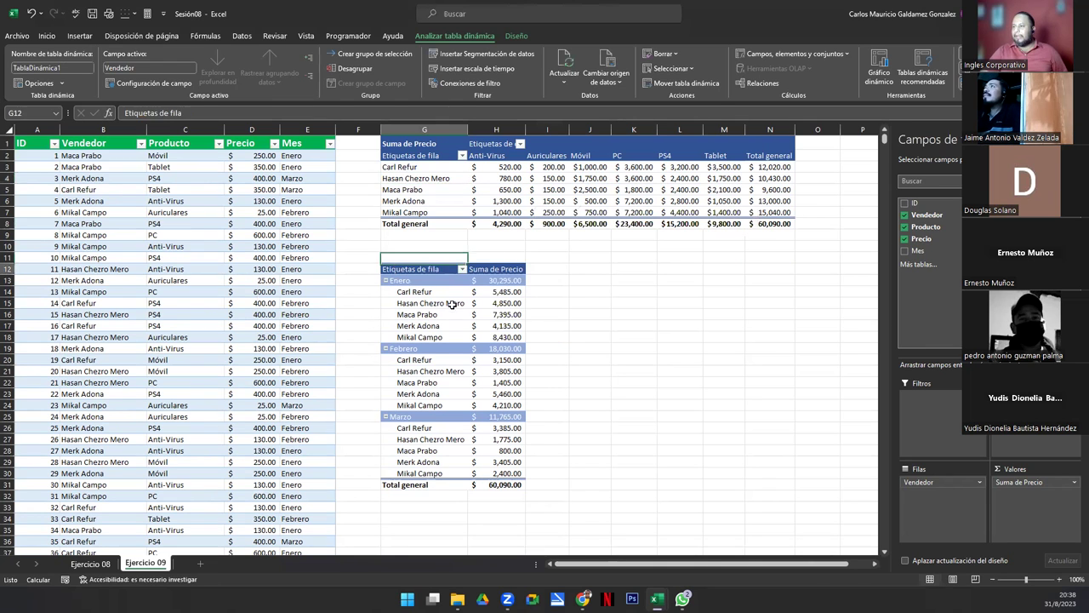
drag(395, 268, 497, 484)
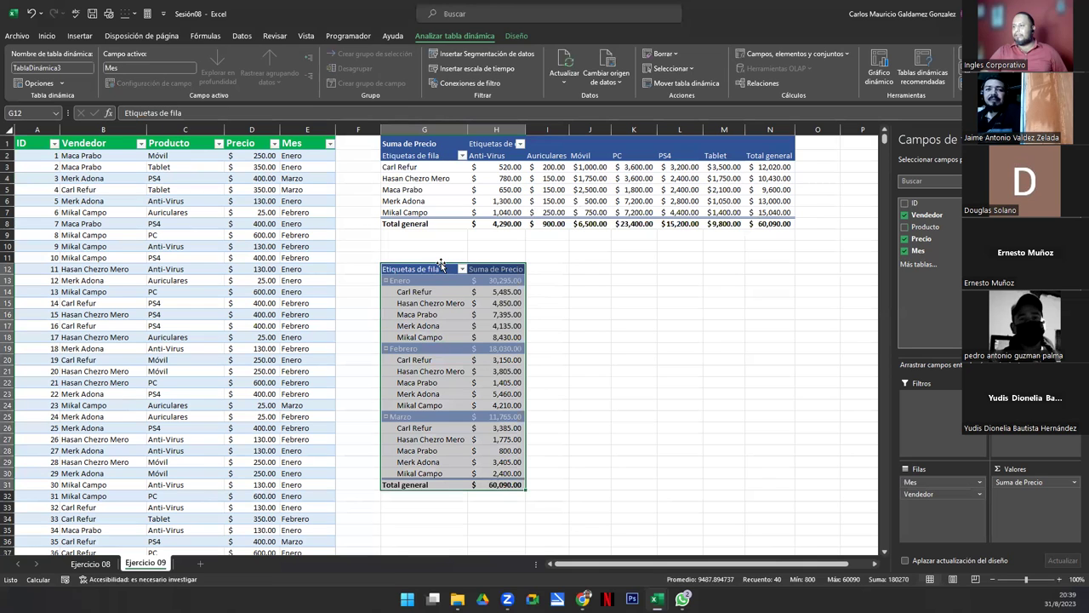
Step: Move the month pivot down to G29 and point the vendor pivot at the Ejercicio 09 data
drag(441, 264, 495, 457)
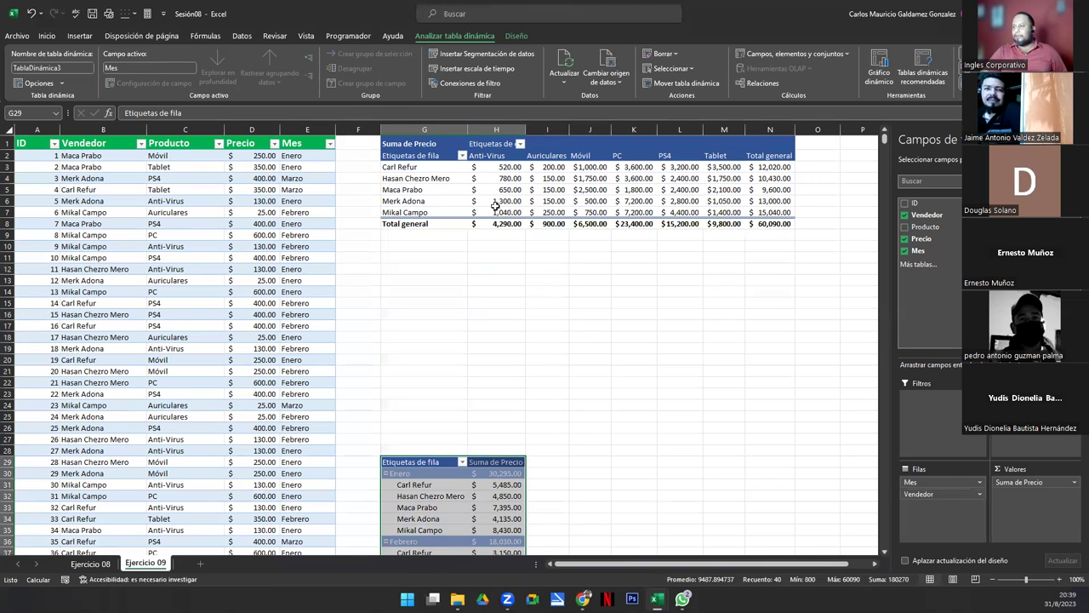
click(495, 204)
click(613, 76)
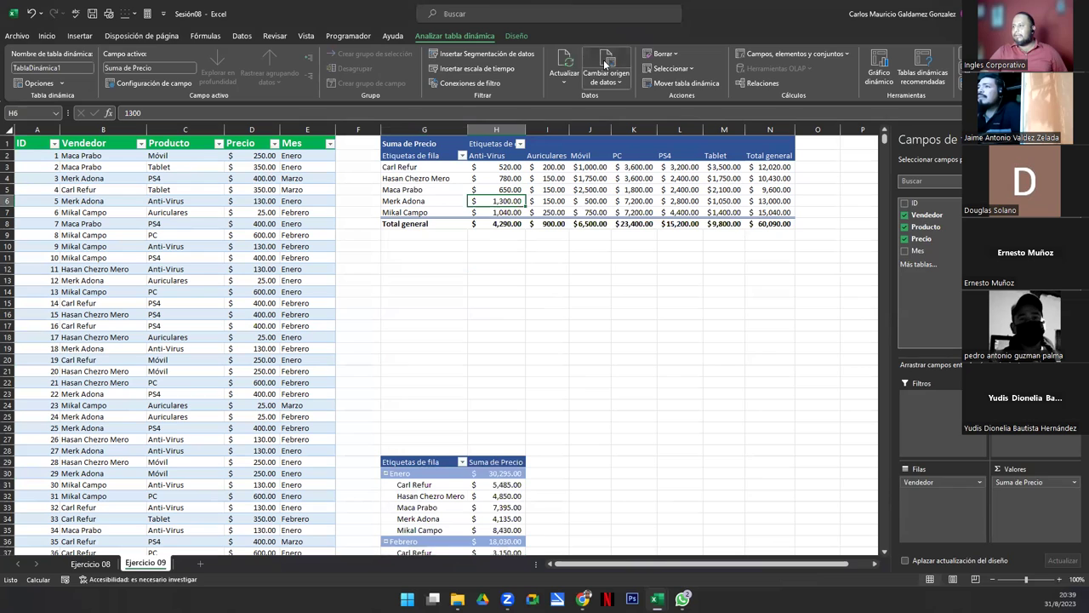
click(146, 563)
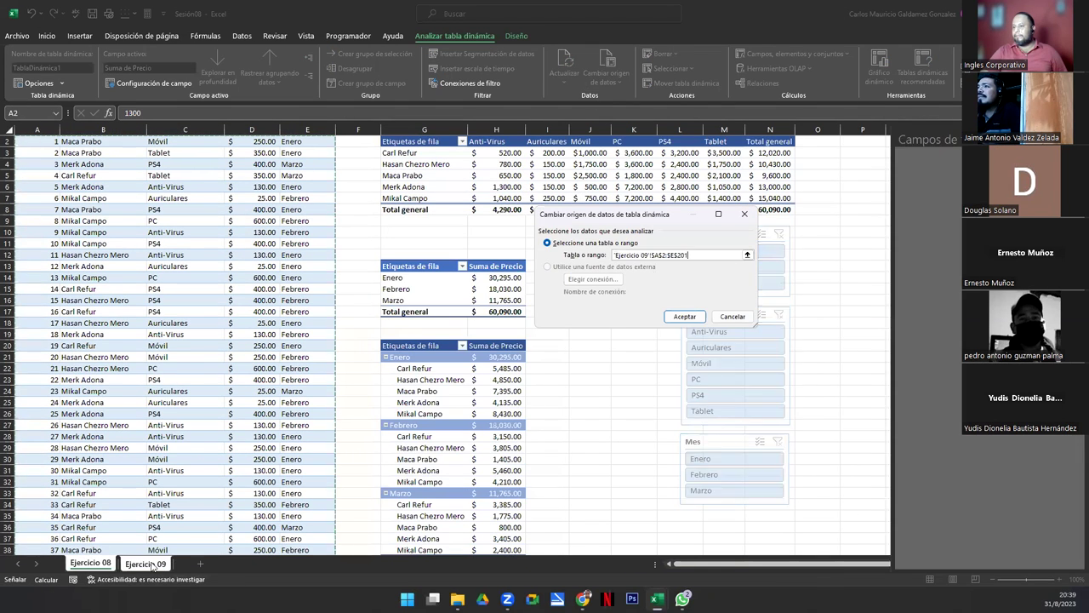
click(689, 316)
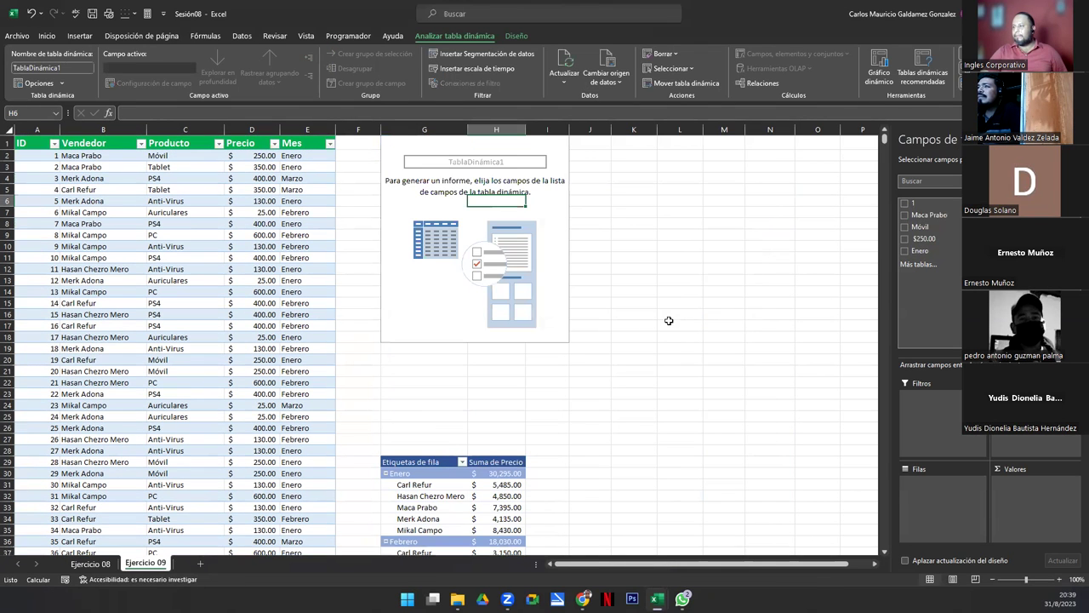
Step: Reopen the vendor pivot's Change Data Source dialog to review it, then cancel
click(431, 210)
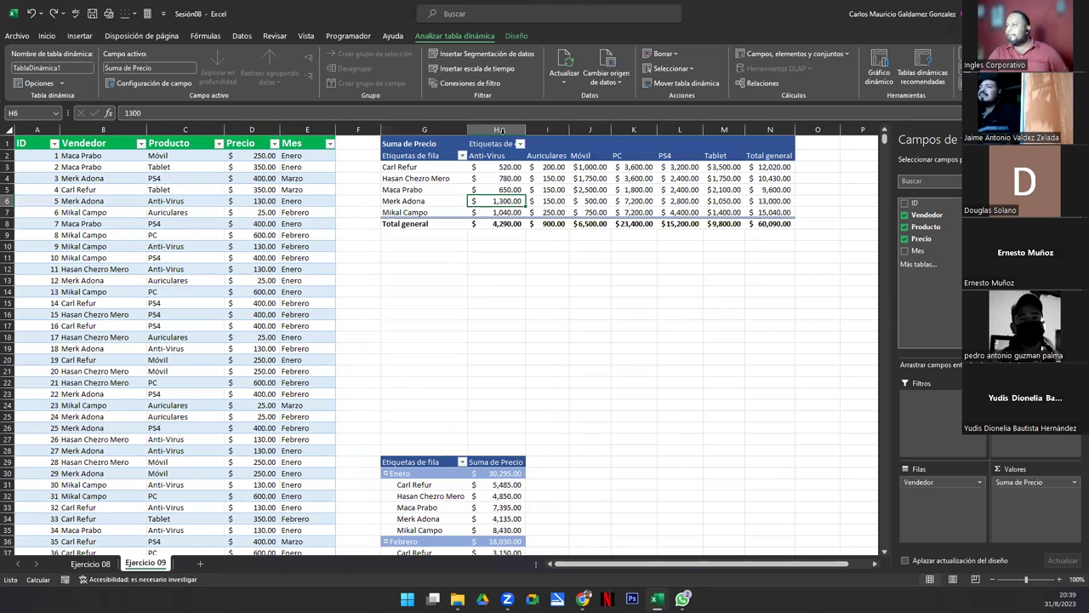
click(618, 81)
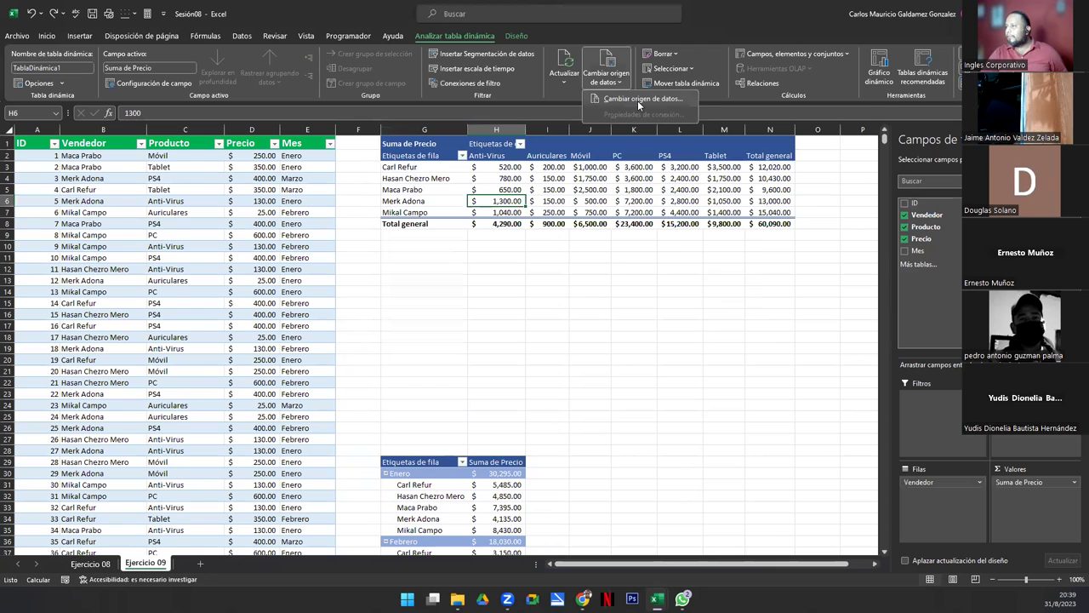
click(638, 100)
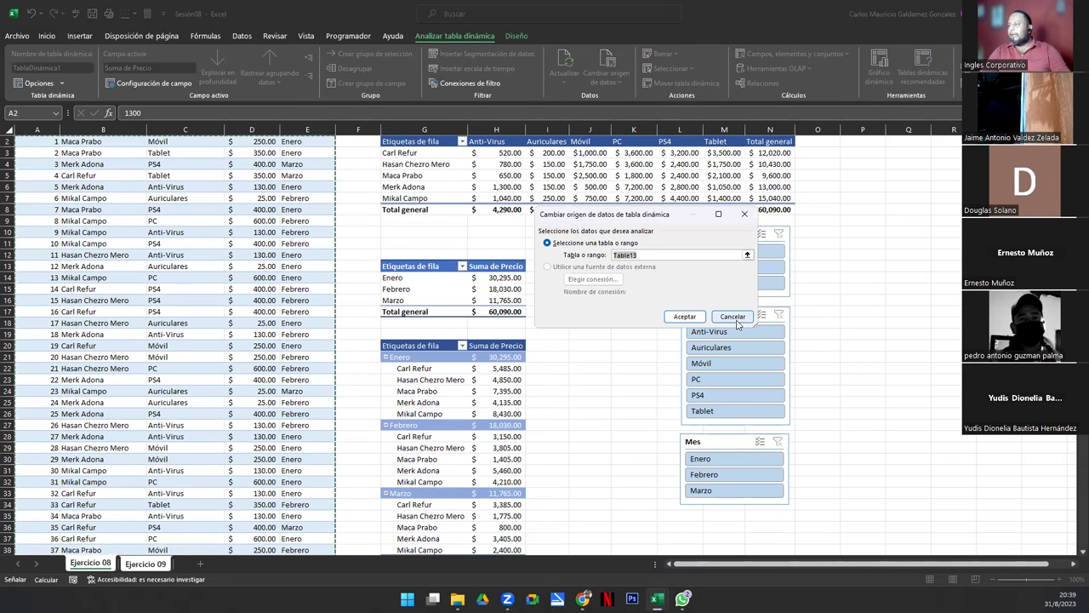
click(733, 316)
click(187, 268)
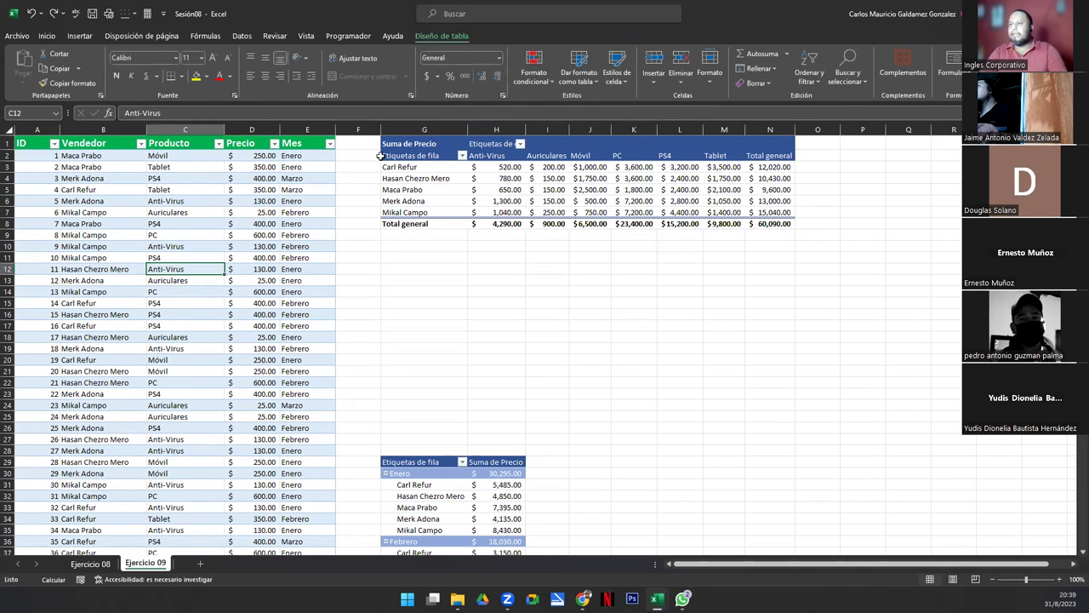
Step: Rename the source table to Table14 in Table Design
click(454, 37)
click(51, 68)
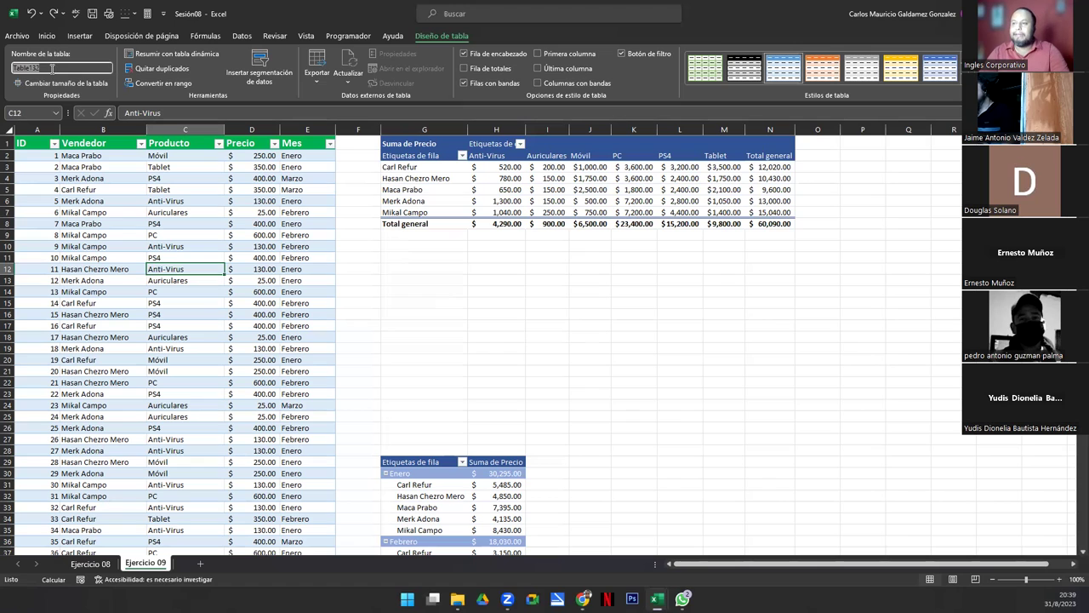
click(56, 68)
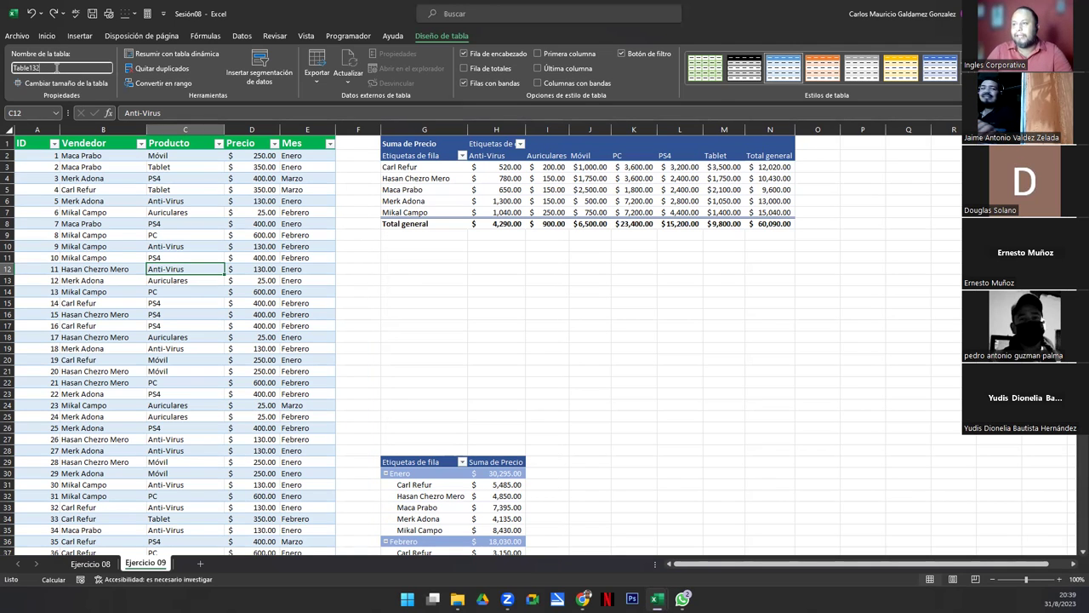
key(BackSpace)
text(4)
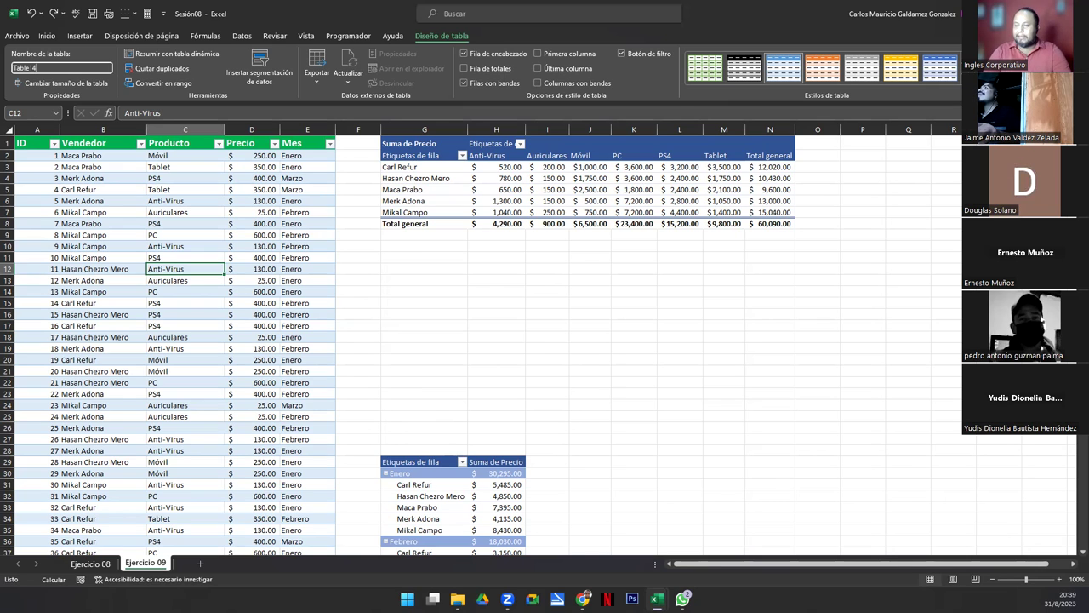
key(Return)
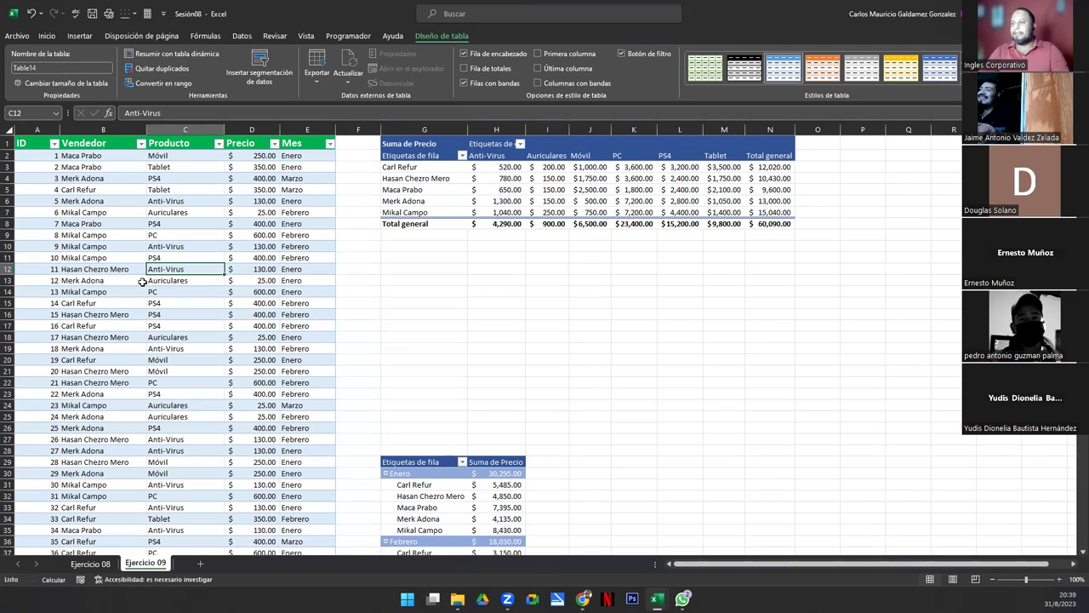
click(143, 280)
Step: Set the vendor-by-product pivot's data source to Table14
click(508, 200)
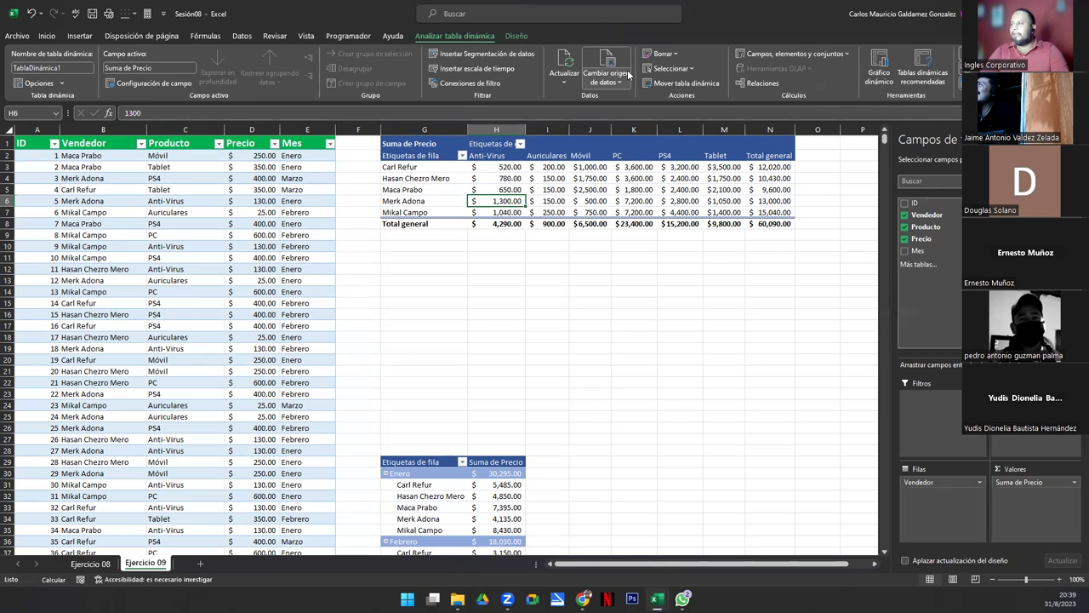
click(607, 61)
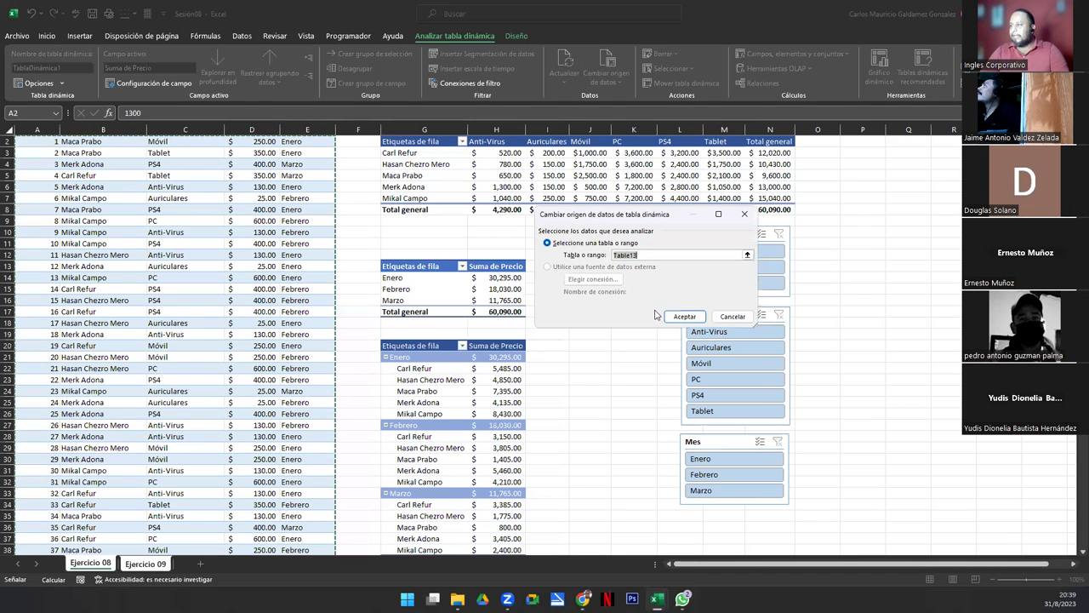
click(639, 256)
key(BackSpace)
text(4)
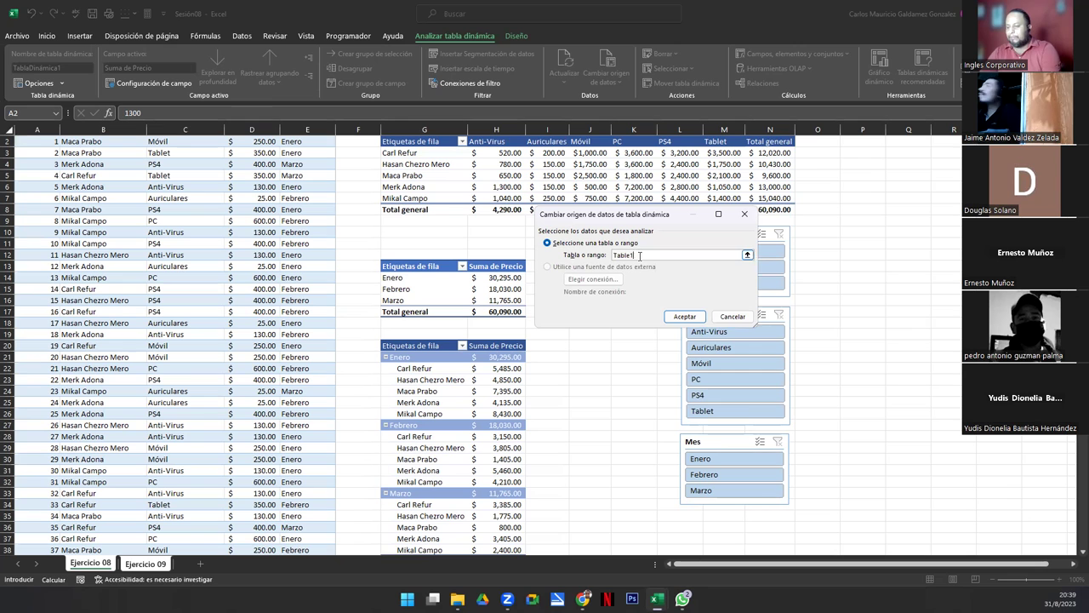
click(685, 316)
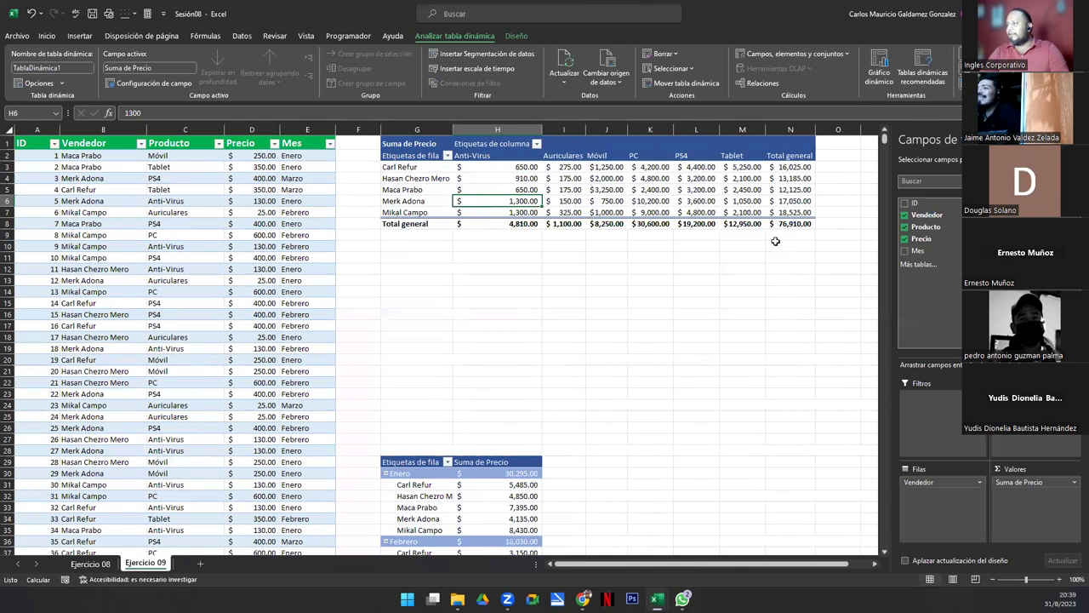
Step: Move the month-and-vendor pivot up to start at G12
click(402, 460)
scroll(508, 458, down, 5)
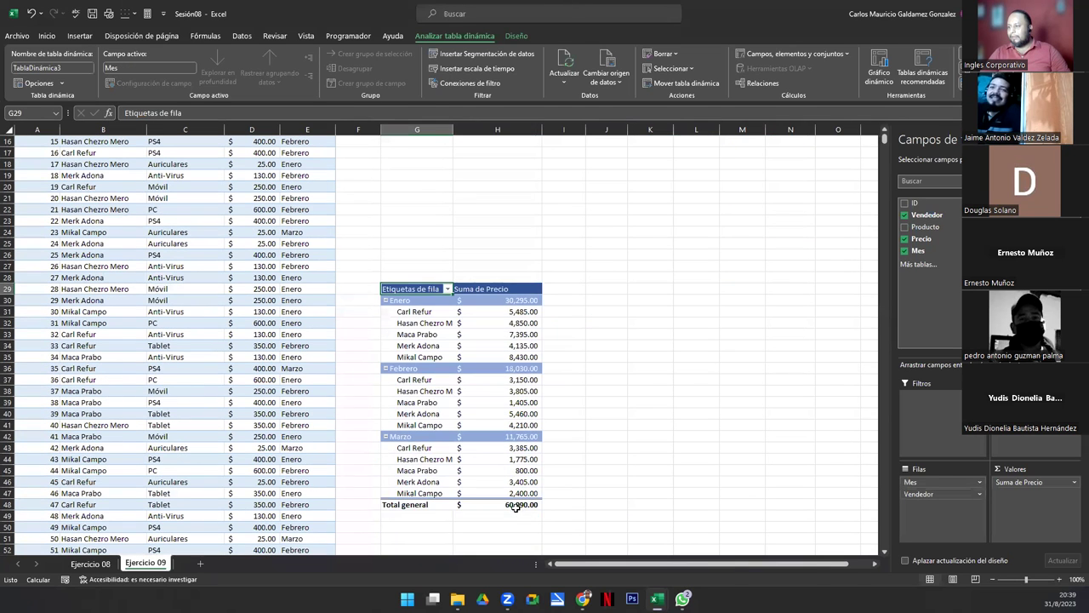
drag(497, 288, 496, 187)
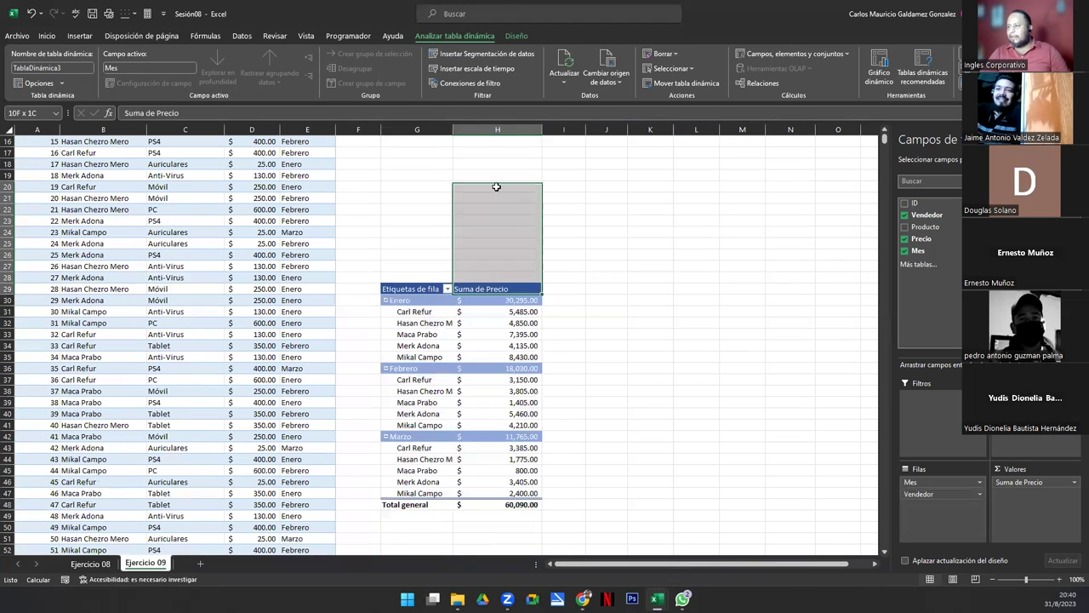
mouse_move(404, 289)
mouse_down()
mouse_move(498, 457)
mouse_move(497, 503)
mouse_up()
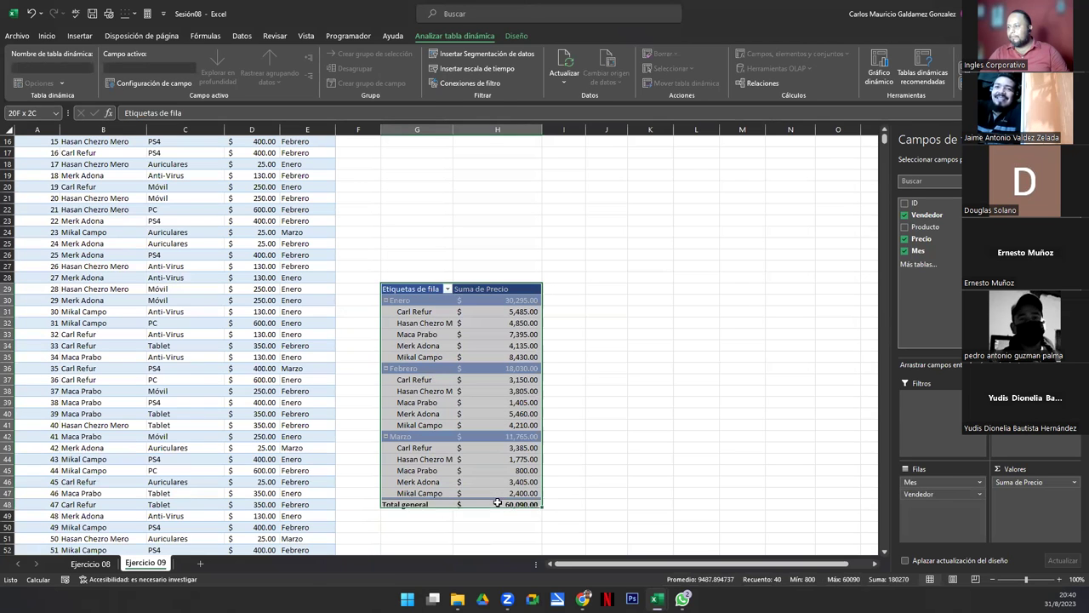
scroll(511, 456, up, 5)
drag(490, 456, 481, 274)
Step: Change the month-and-vendor pivot's data source to Table14
click(473, 358)
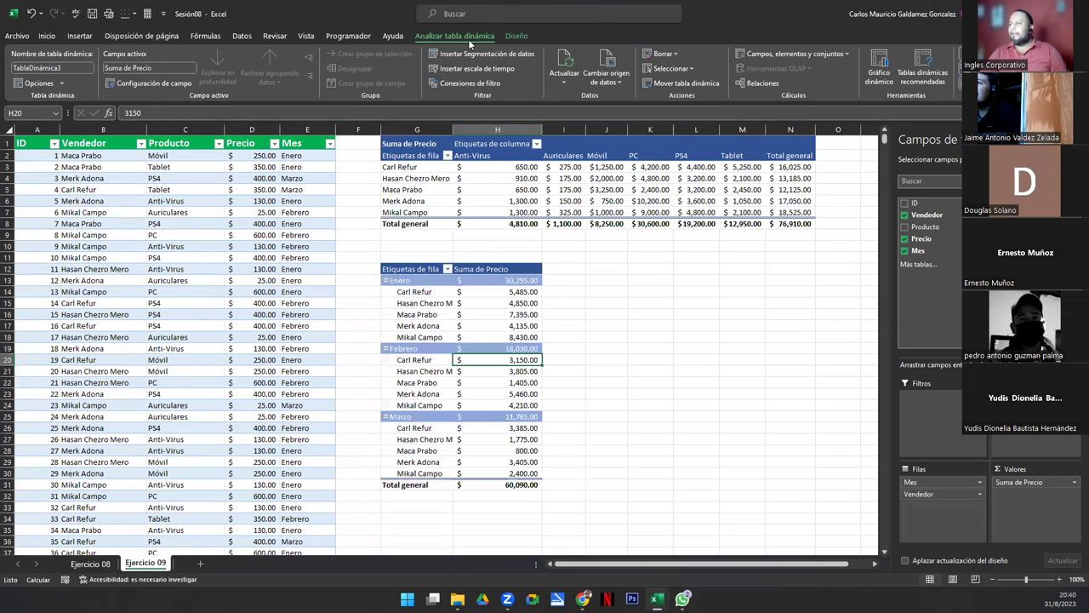
click(602, 59)
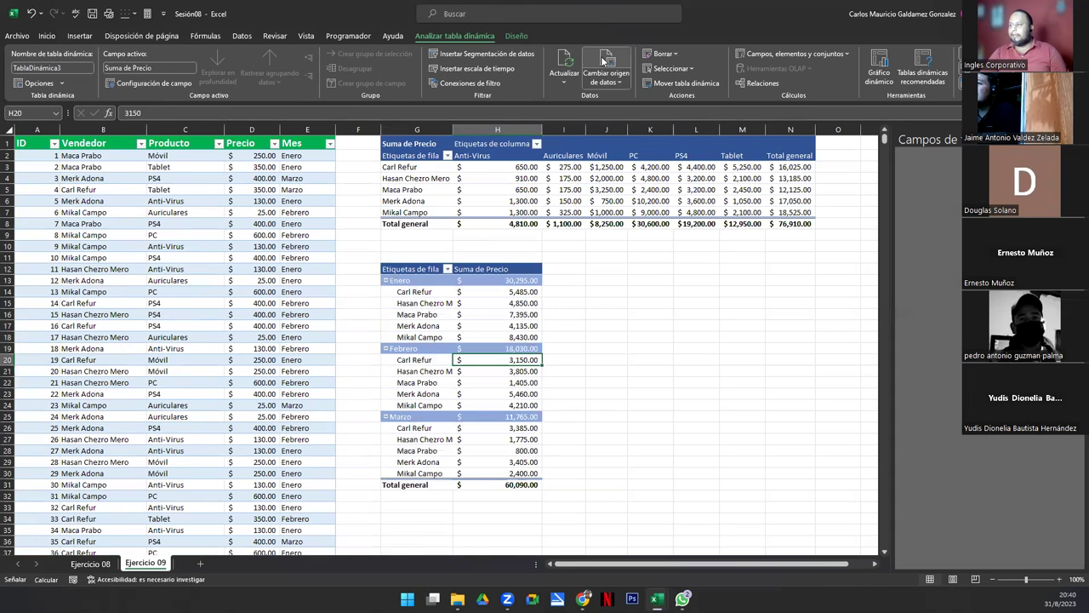
click(645, 256)
key(BackSpace)
text(4)
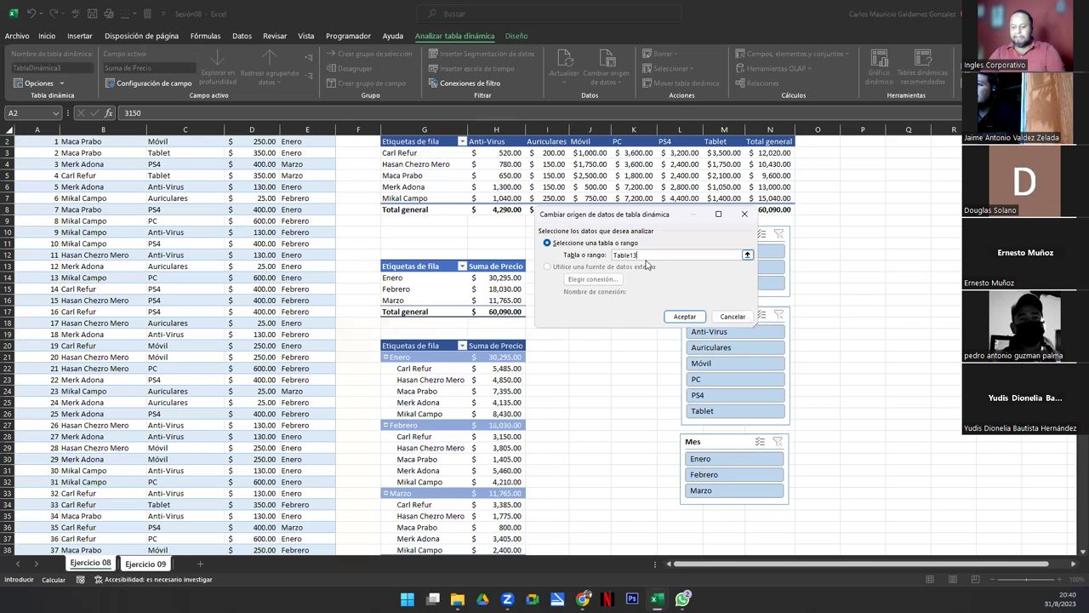
key(Return)
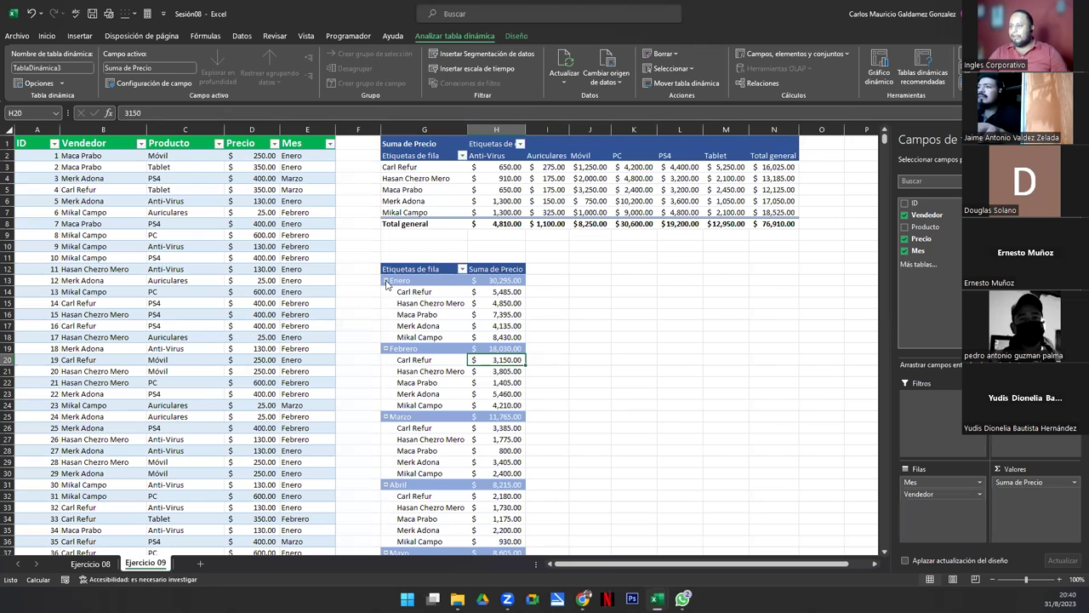
click(884, 551)
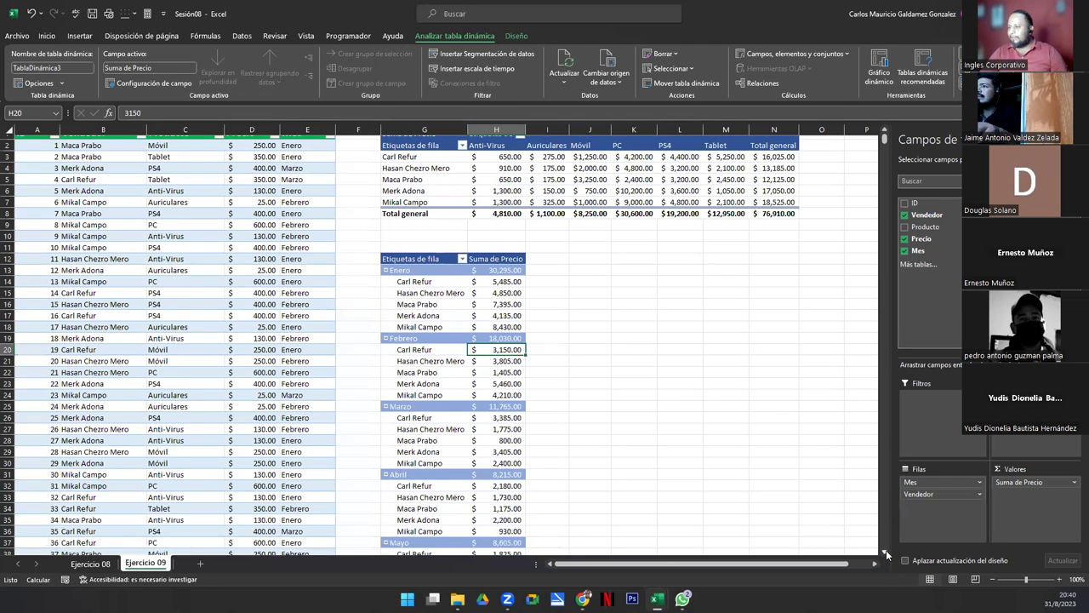
click(885, 554)
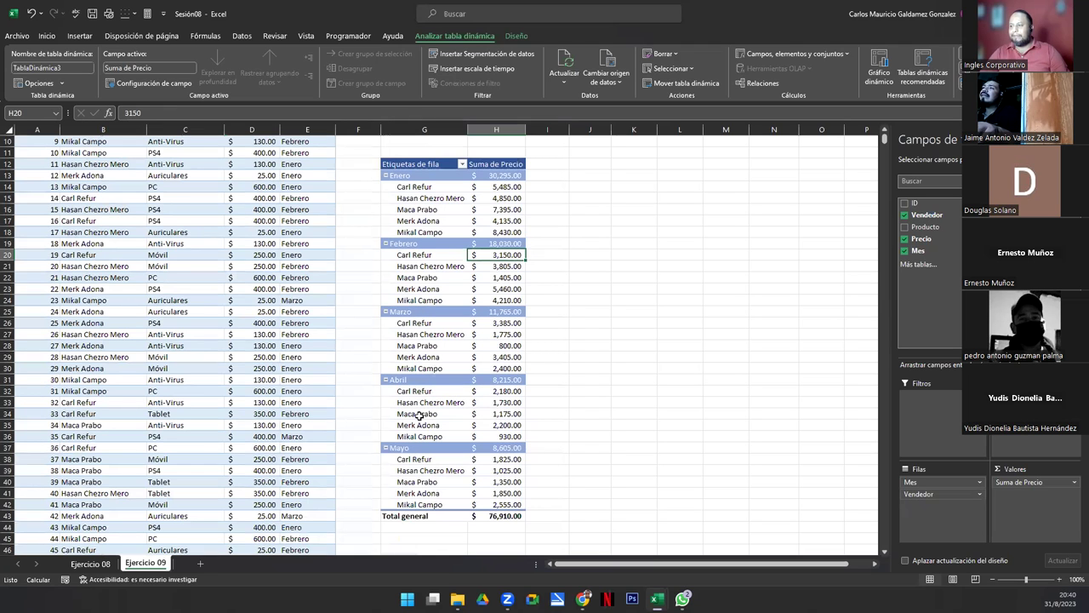
click(437, 393)
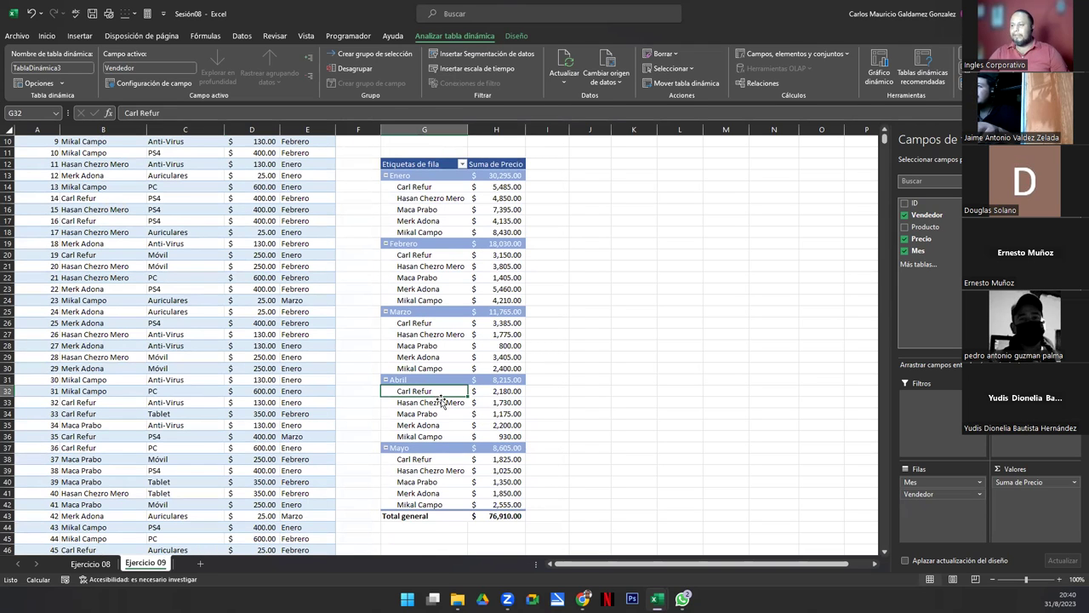
scroll(377, 389, up, 3)
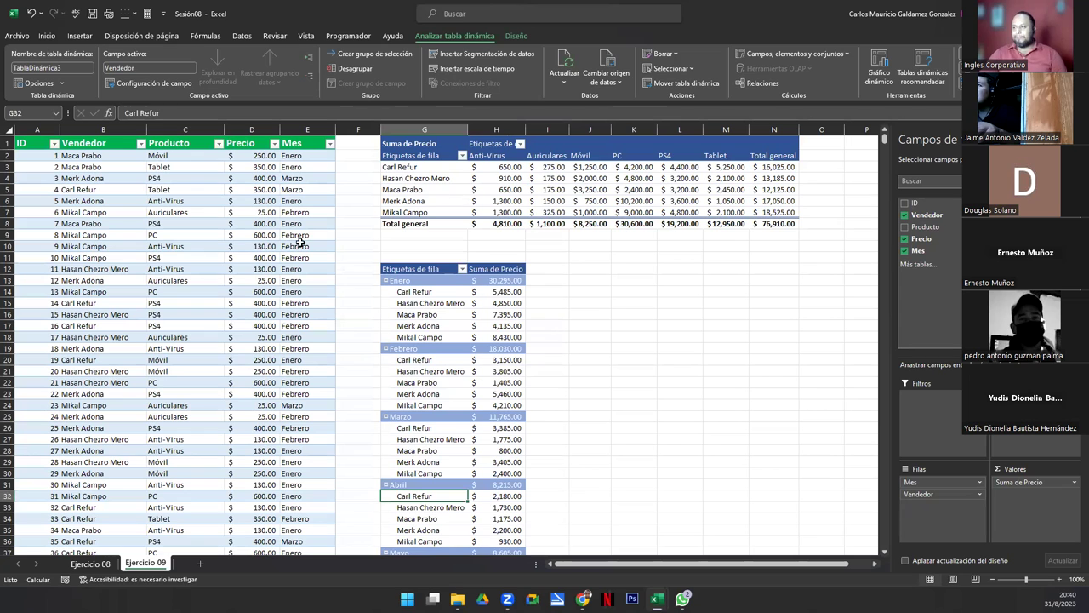
click(496, 177)
click(56, 269)
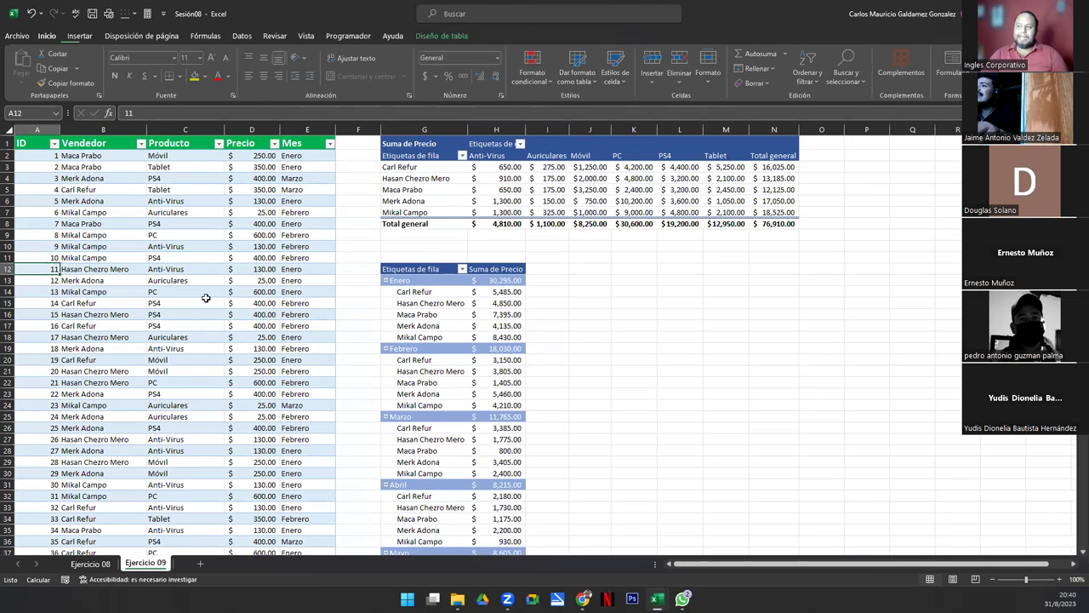
click(181, 245)
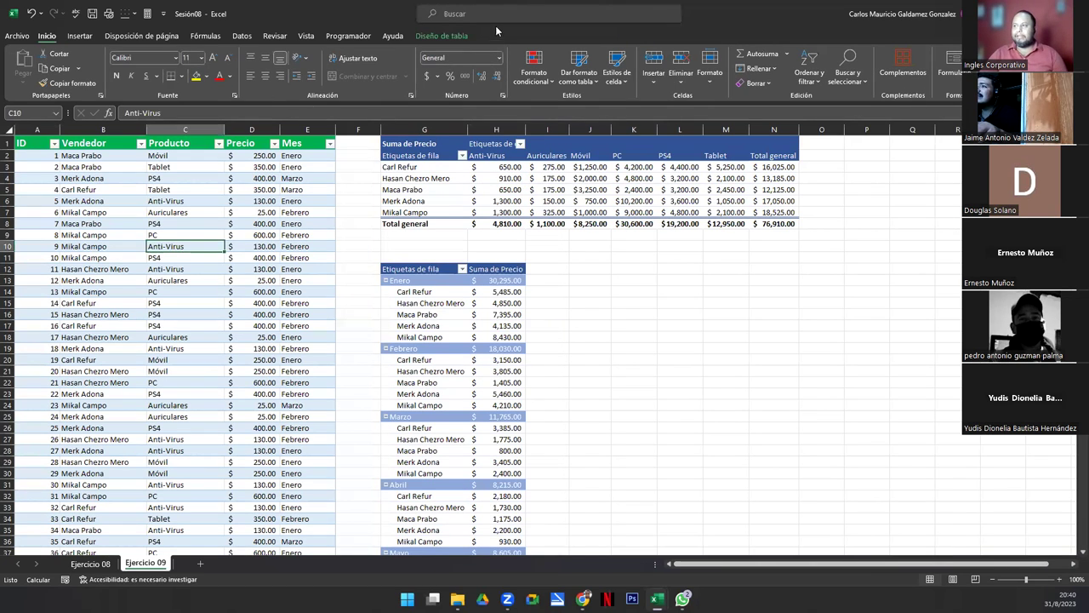
click(441, 35)
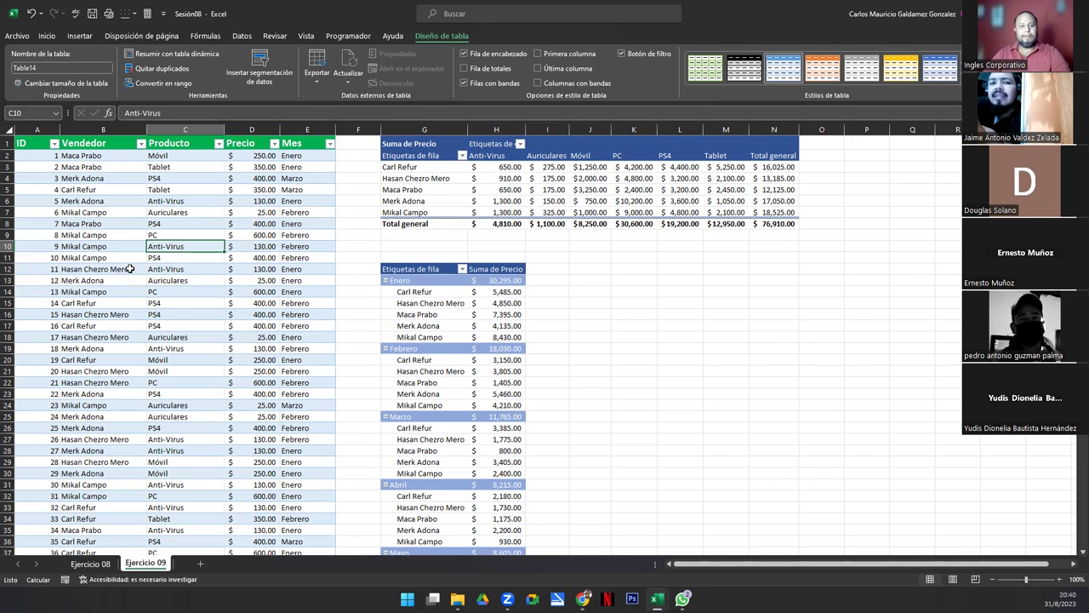
click(90, 568)
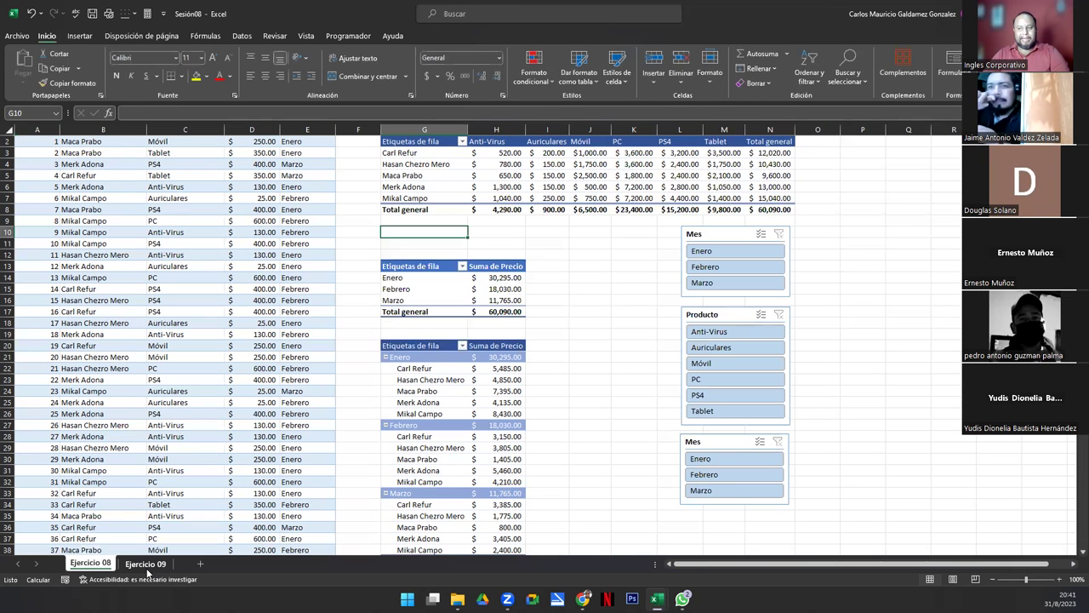
click(147, 564)
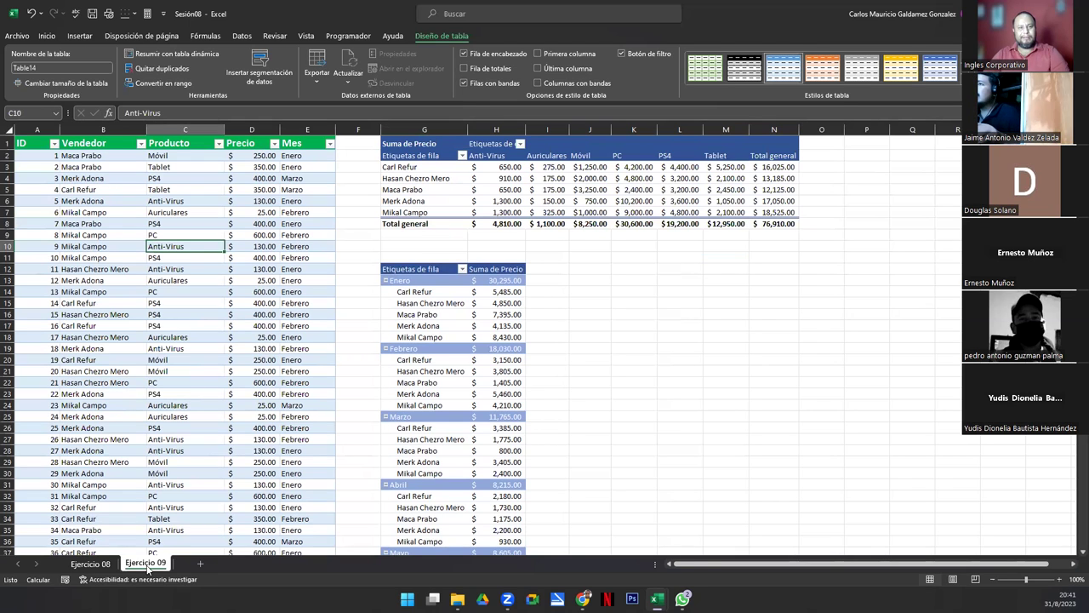
click(201, 313)
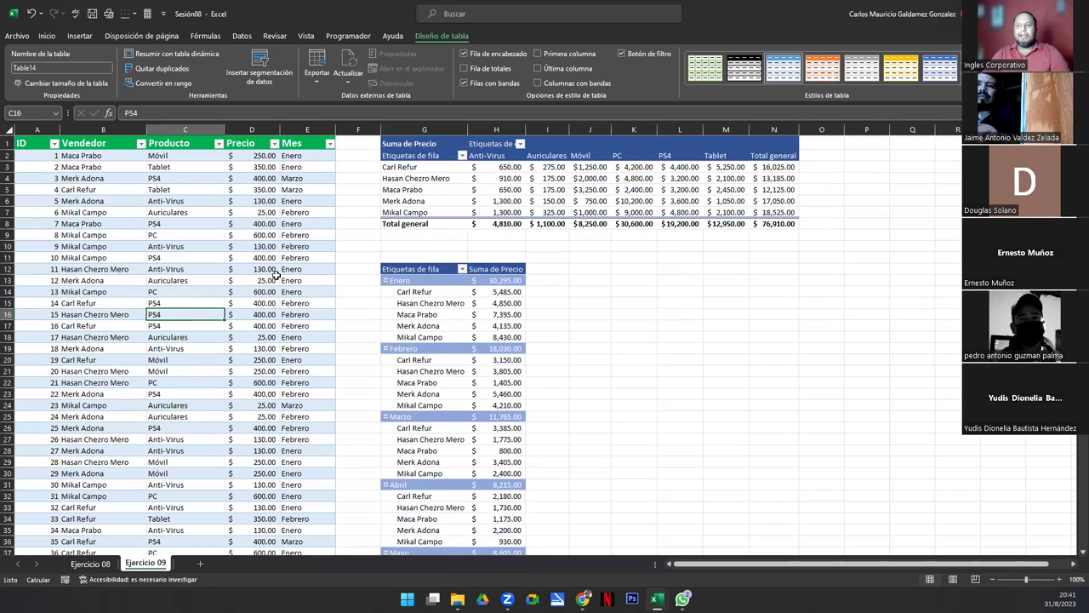
click(149, 258)
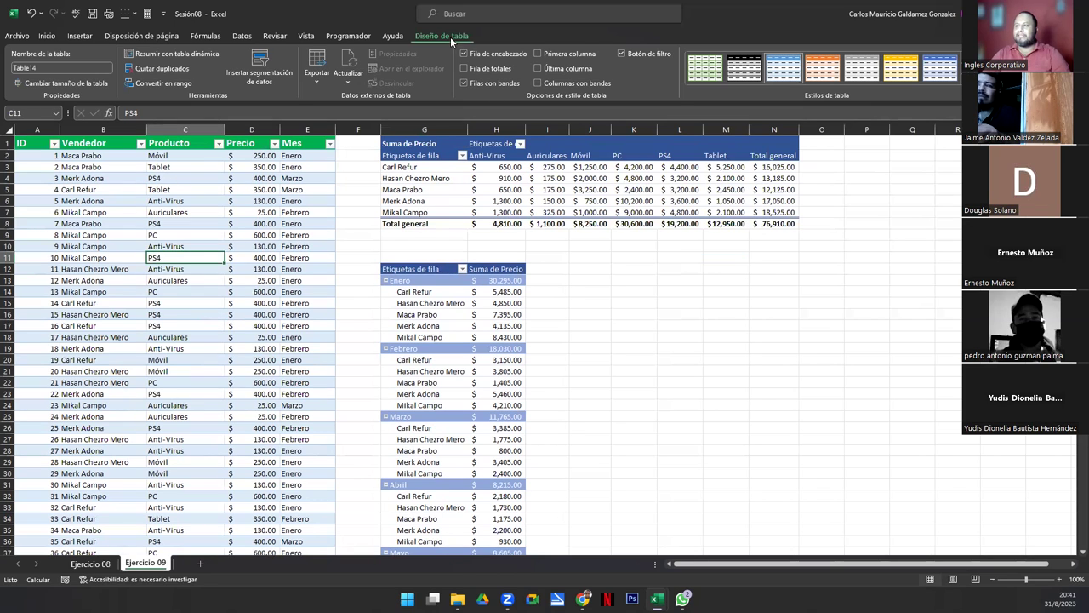
click(67, 66)
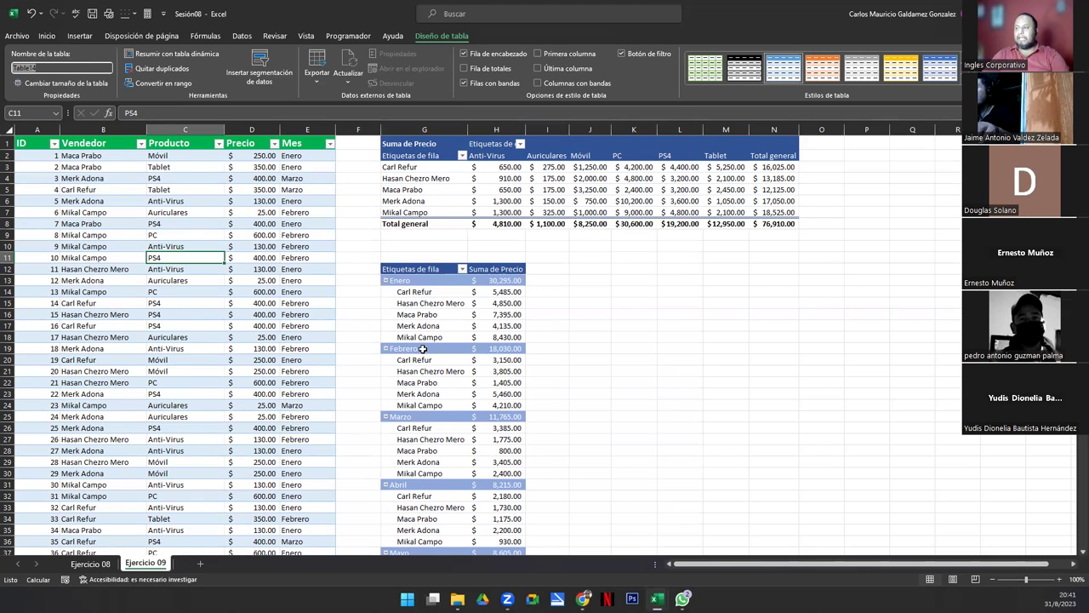
scroll(427, 349, down, 5)
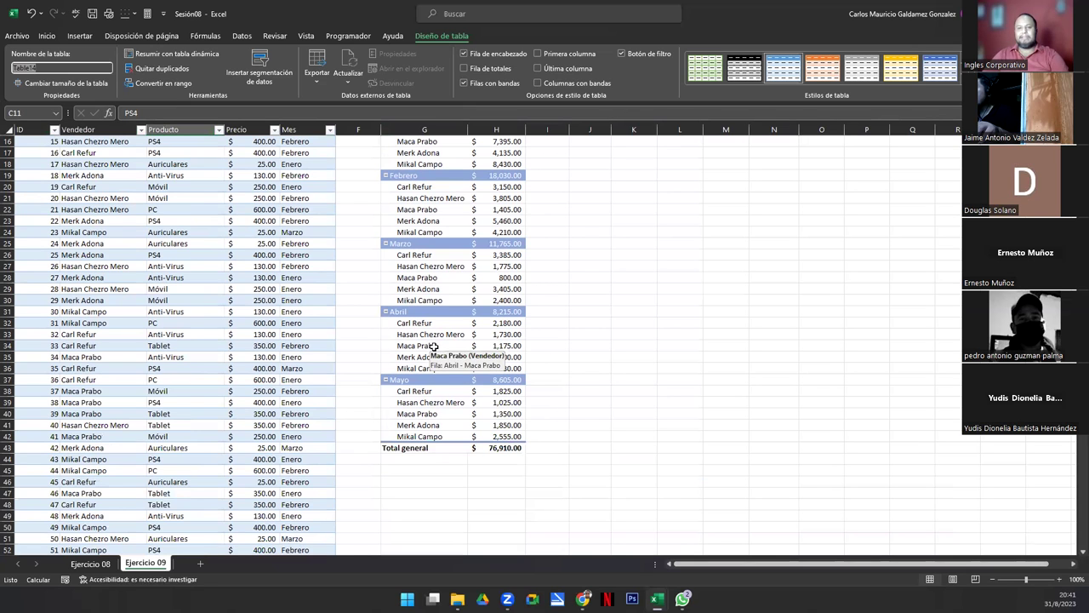
click(457, 348)
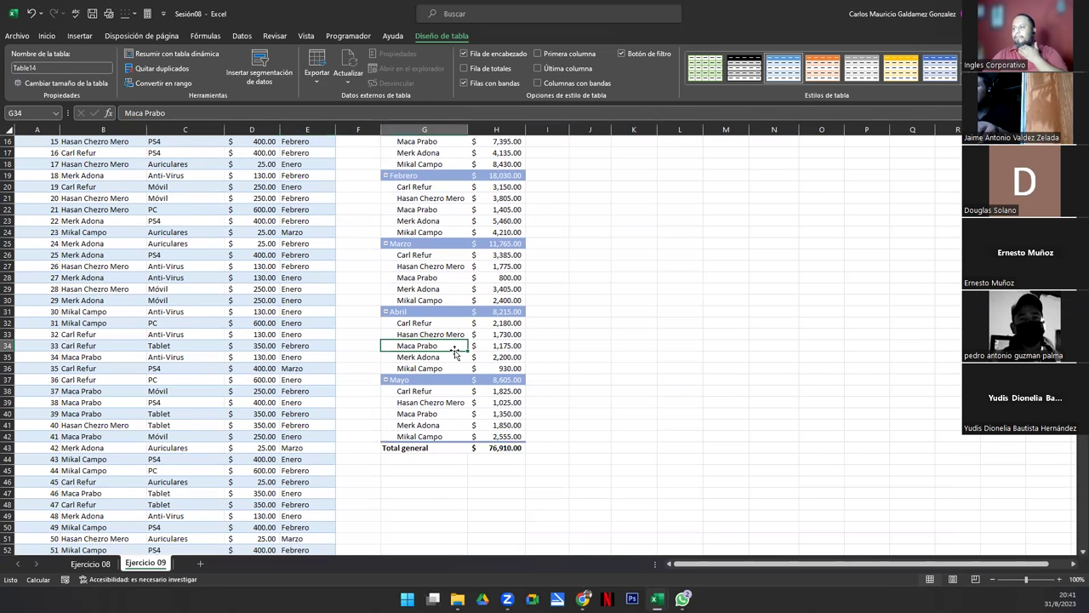
scroll(511, 323, up, 5)
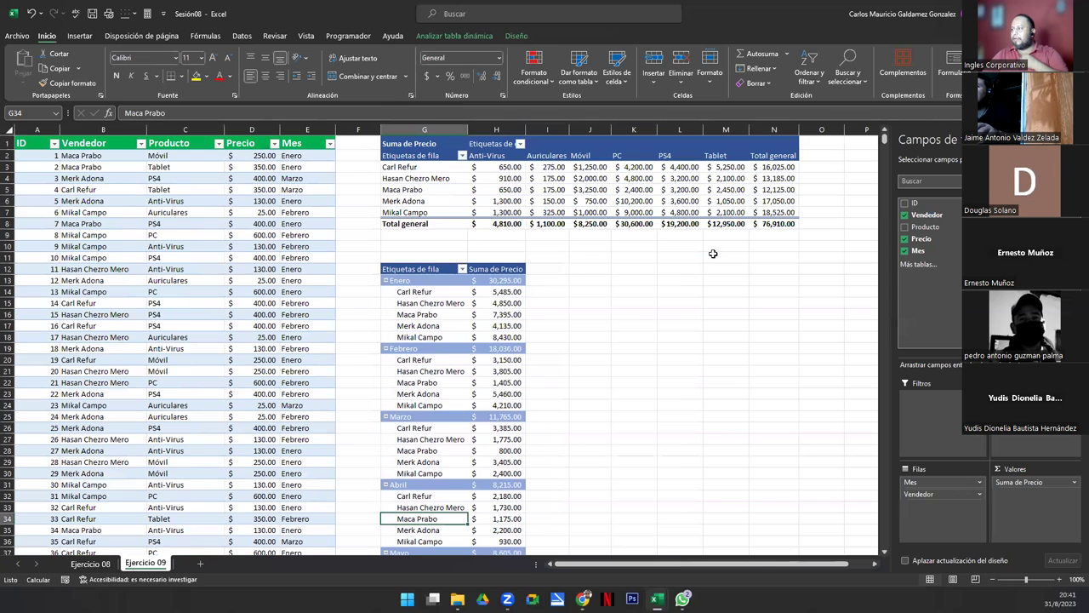
click(763, 224)
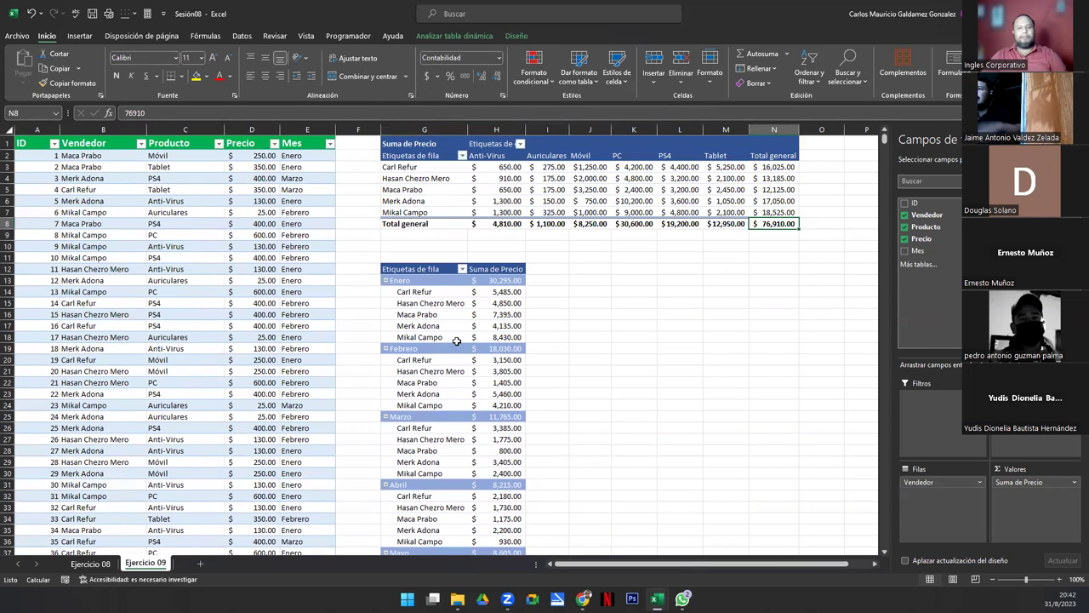
scroll(426, 359, down, 5)
click(495, 444)
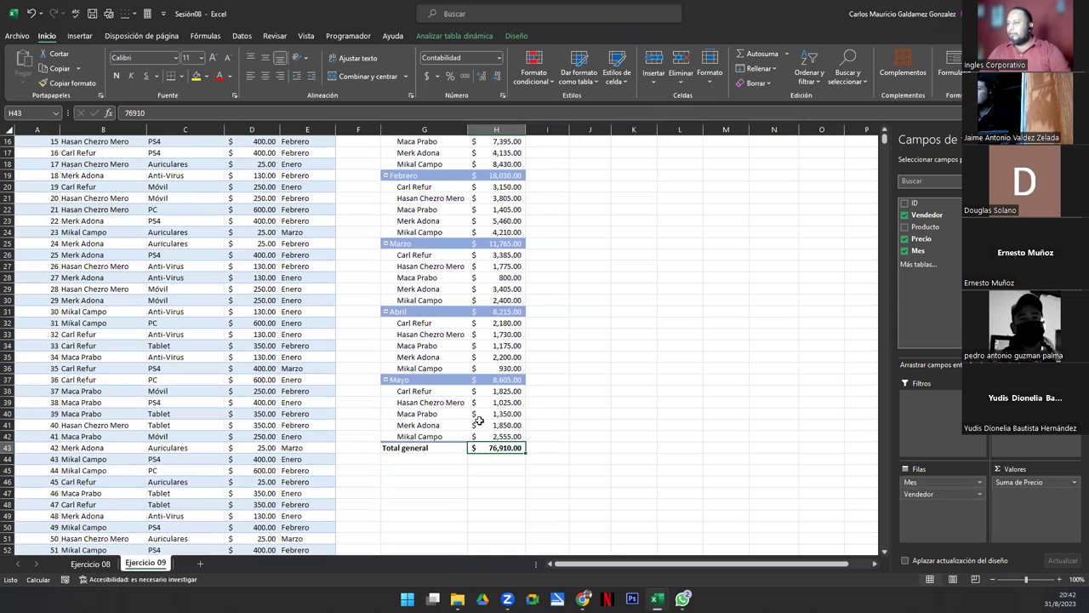
scroll(463, 412, up, 3)
scroll(463, 412, up, 2)
click(508, 191)
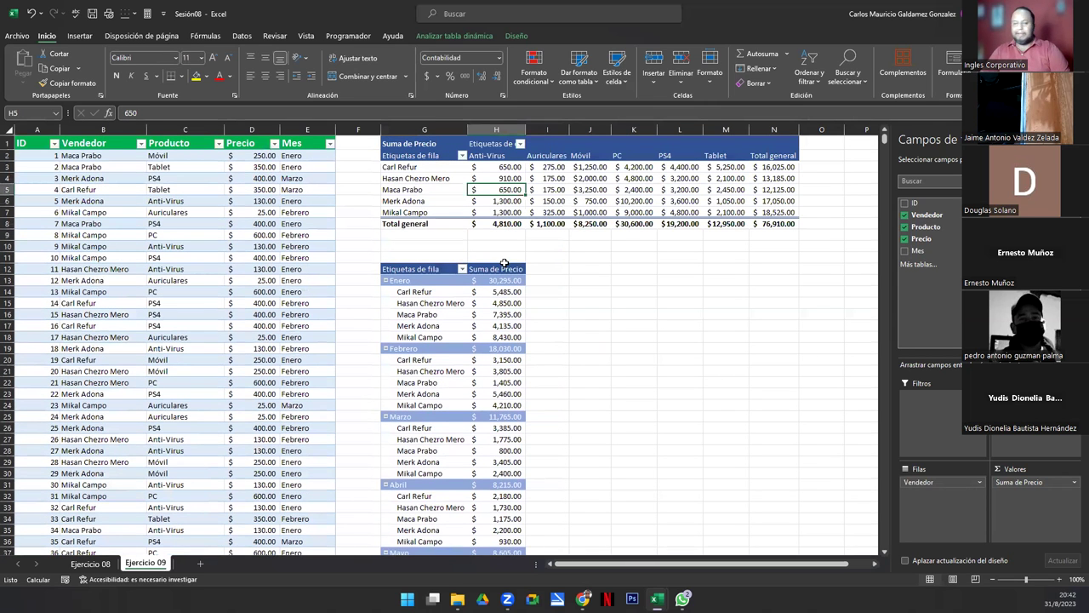
mouse_move(497, 394)
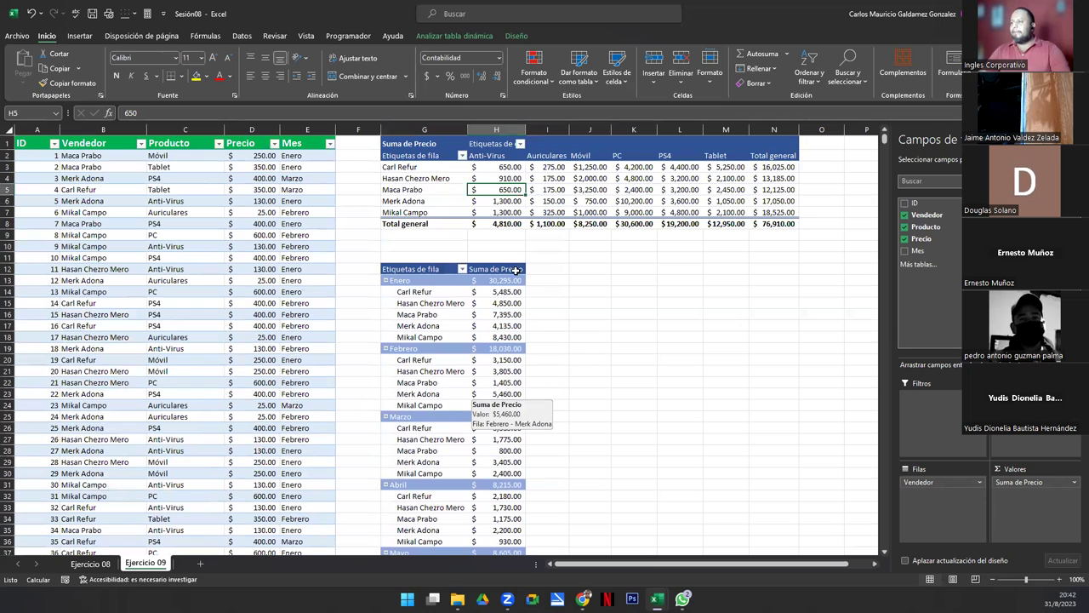
Step: Reformat the pivot values H3:N8 as Número, e.g. Merk Adona 17,050.00 of 76,910.00 total
drag(487, 168, 770, 223)
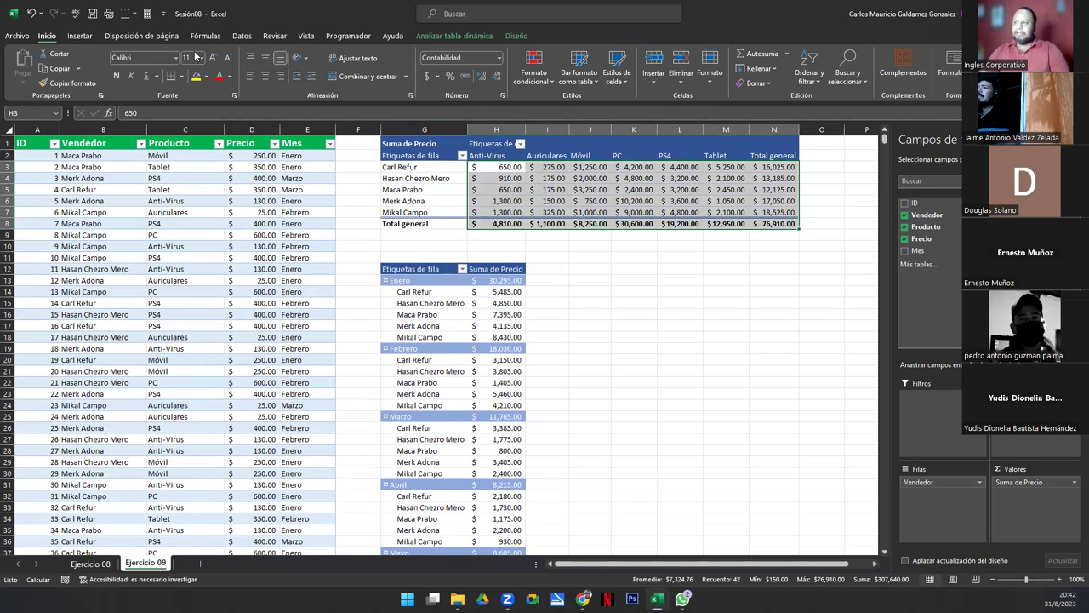
click(498, 58)
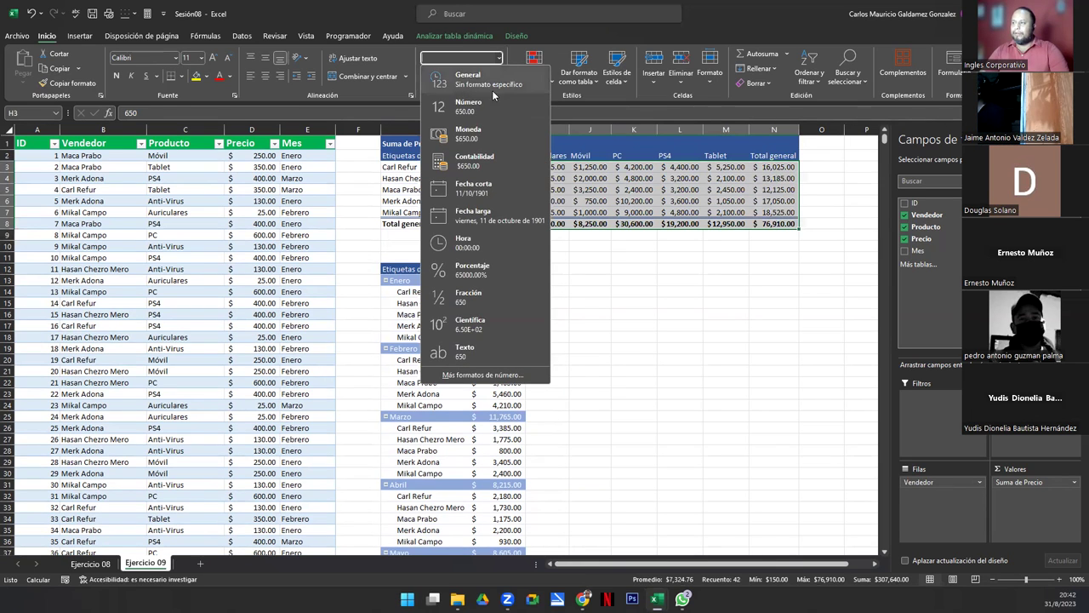
click(467, 113)
click(545, 205)
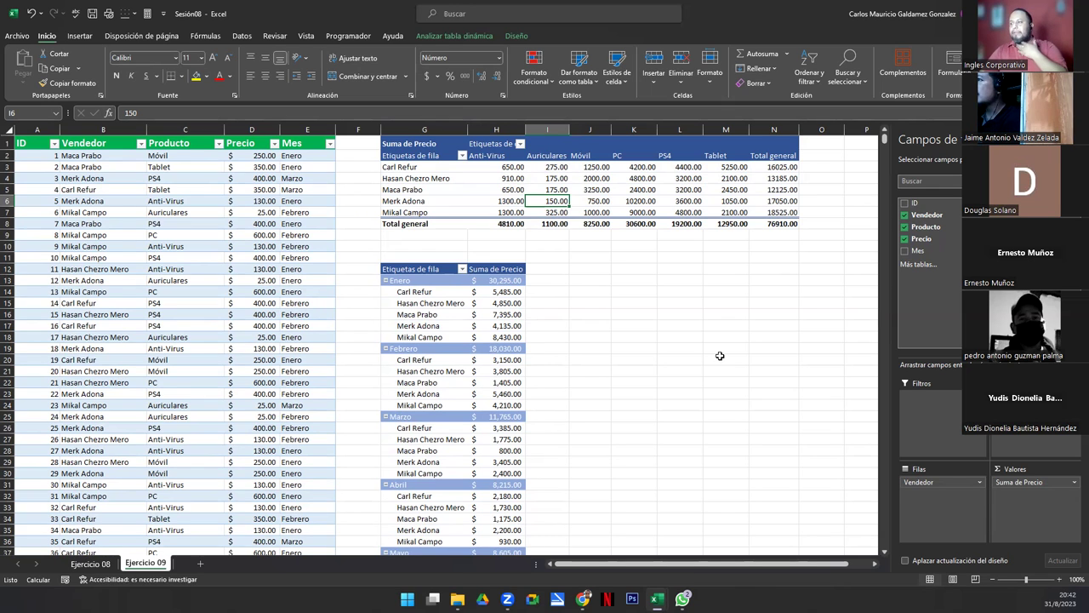
Step: Change the Precio value field's summary to Contar números, giving a 250.00 grand total
click(1073, 482)
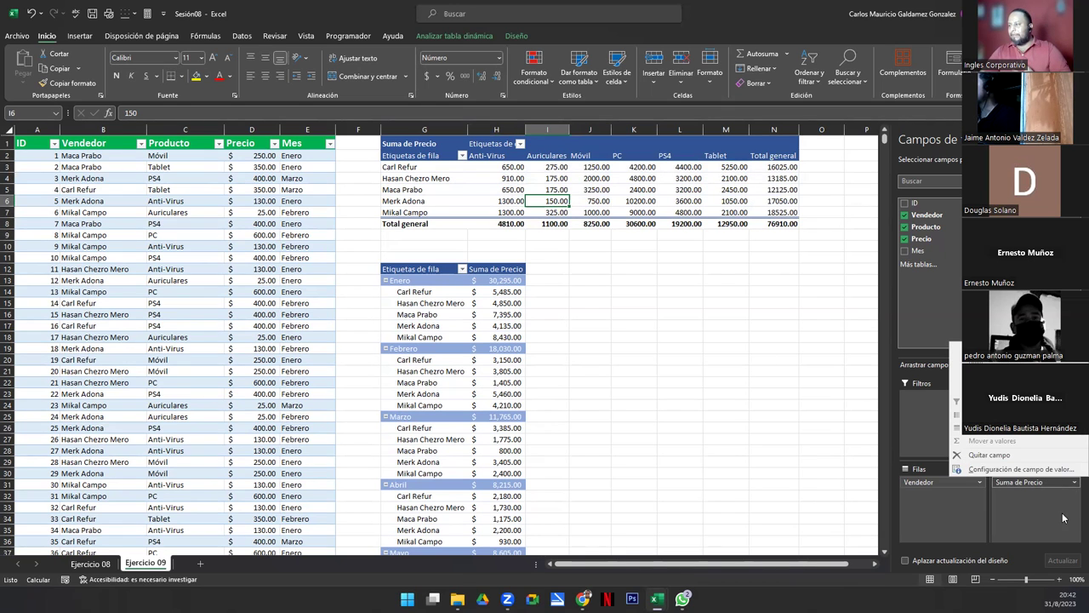
click(1023, 507)
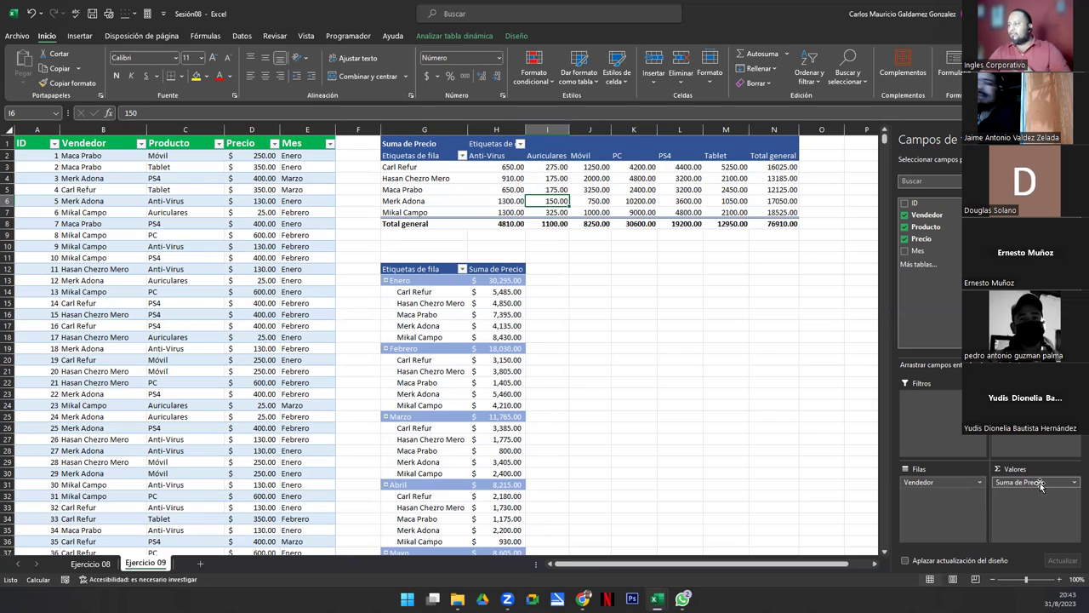
click(1072, 483)
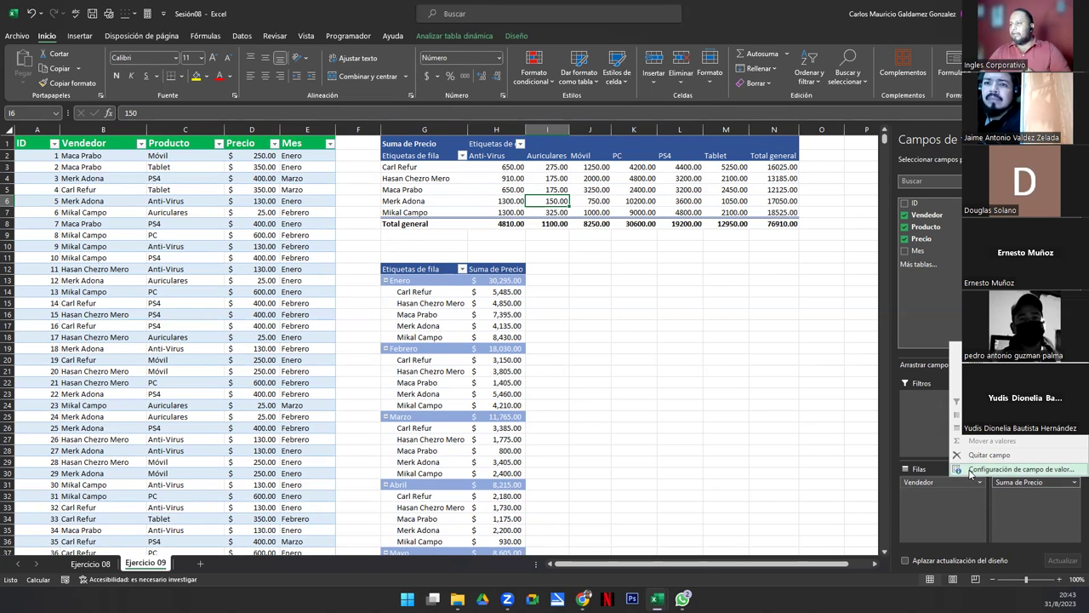
click(970, 470)
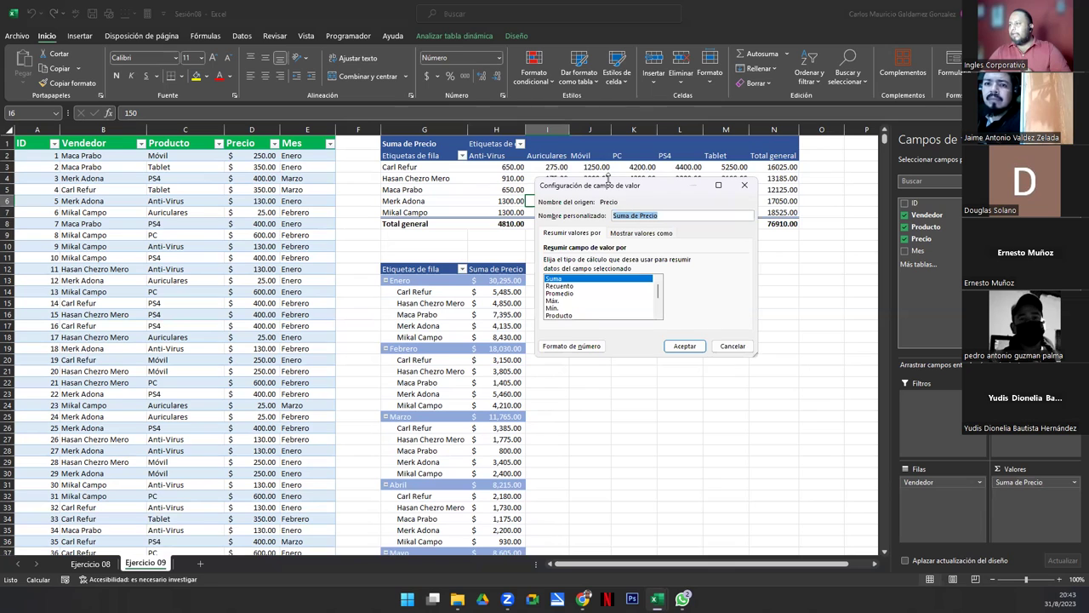
drag(610, 185, 627, 198)
drag(644, 273, 661, 345)
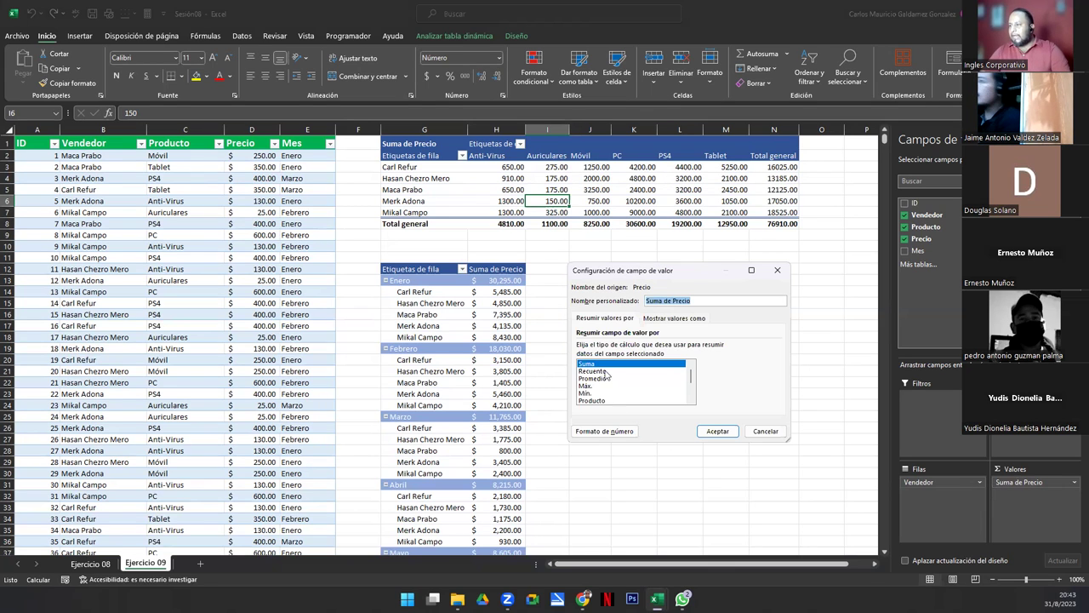
drag(691, 375, 693, 380)
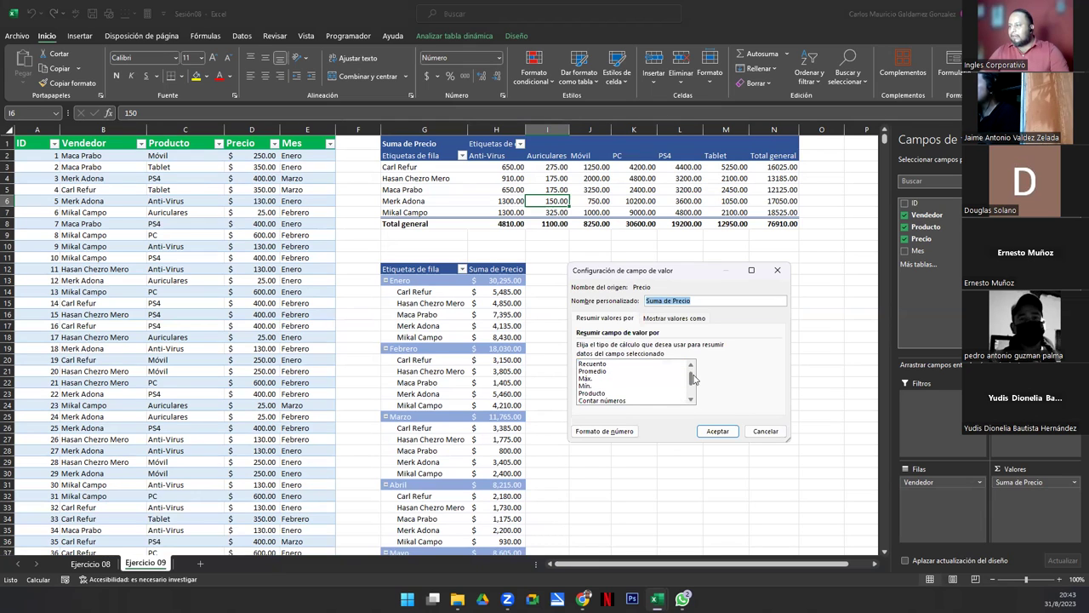
click(594, 385)
click(601, 393)
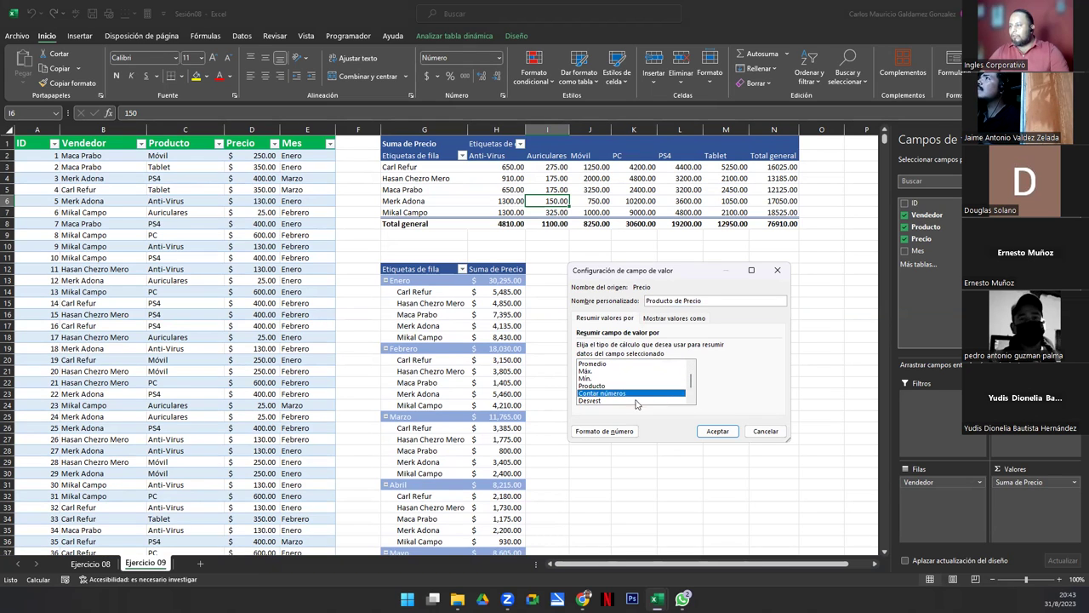
click(692, 367)
click(692, 367)
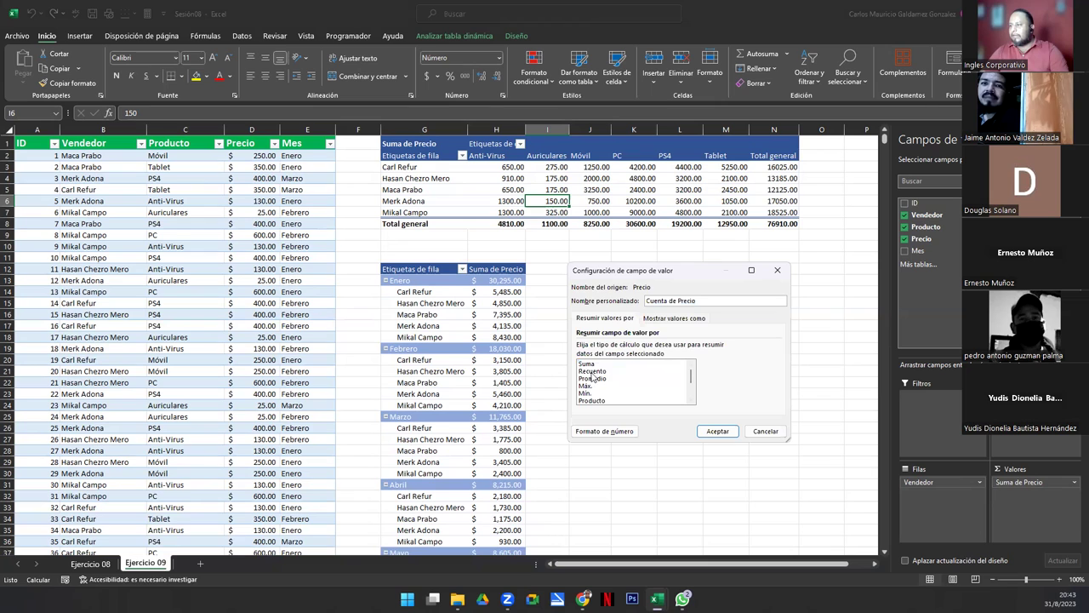
click(593, 371)
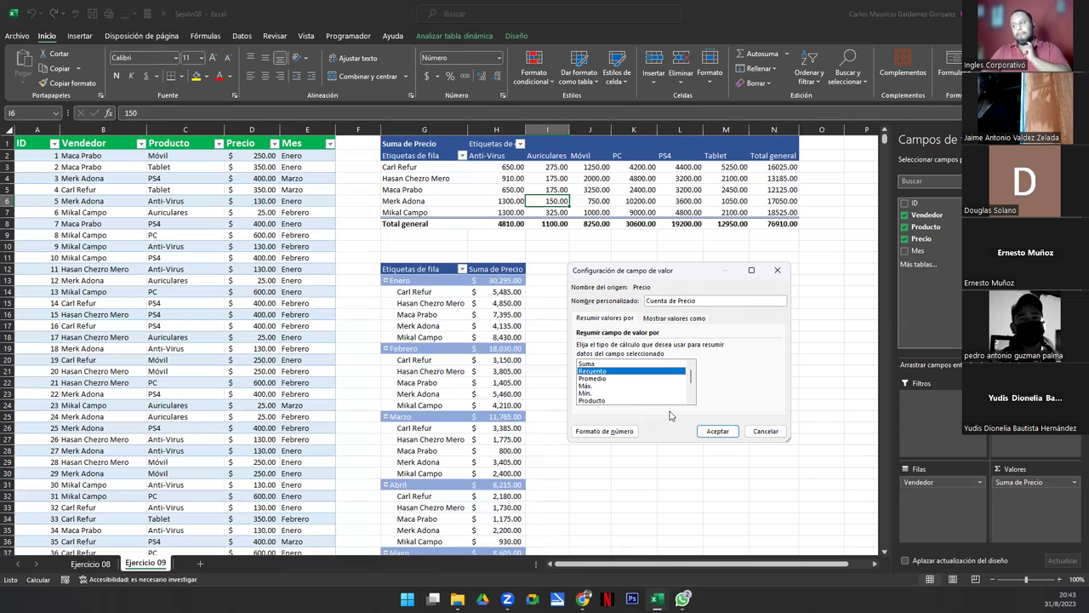
scroll(694, 387, down, 2)
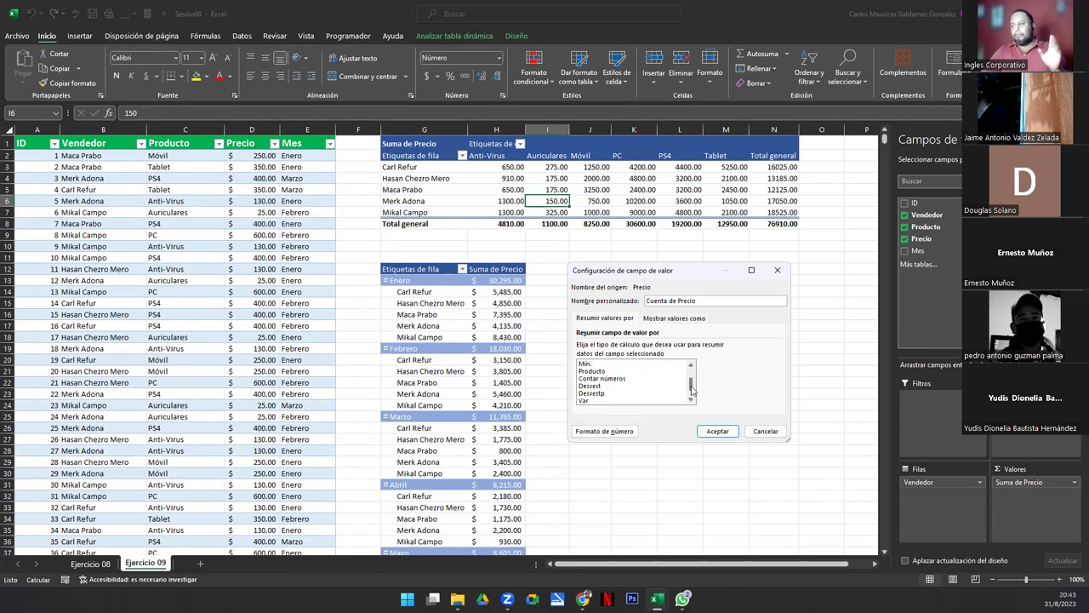
click(604, 378)
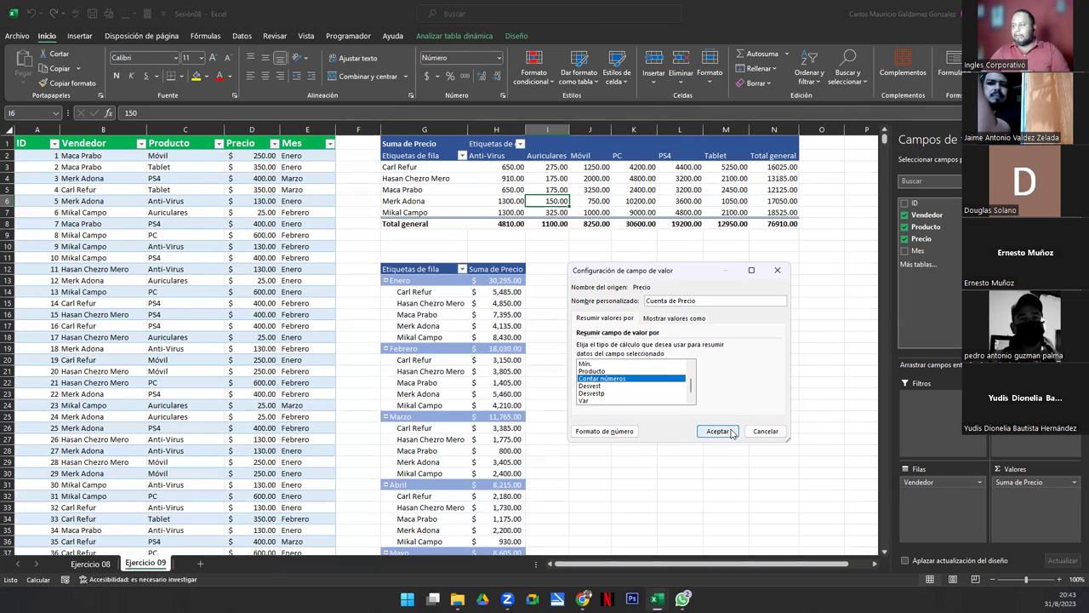
click(721, 431)
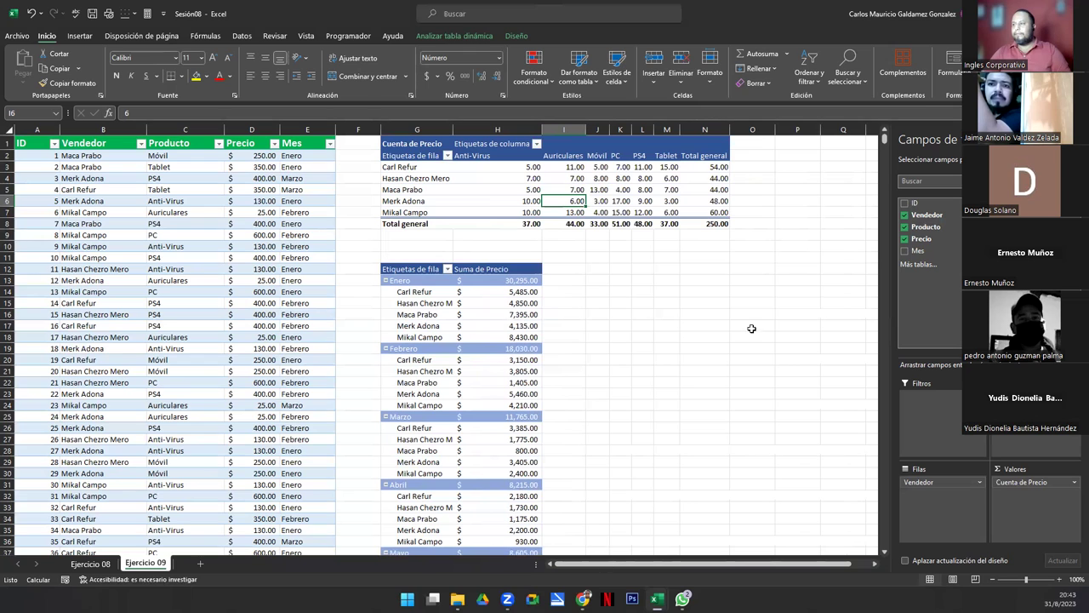
Step: Remove both decimal places from the count pivot values H3:N8
drag(506, 168, 719, 222)
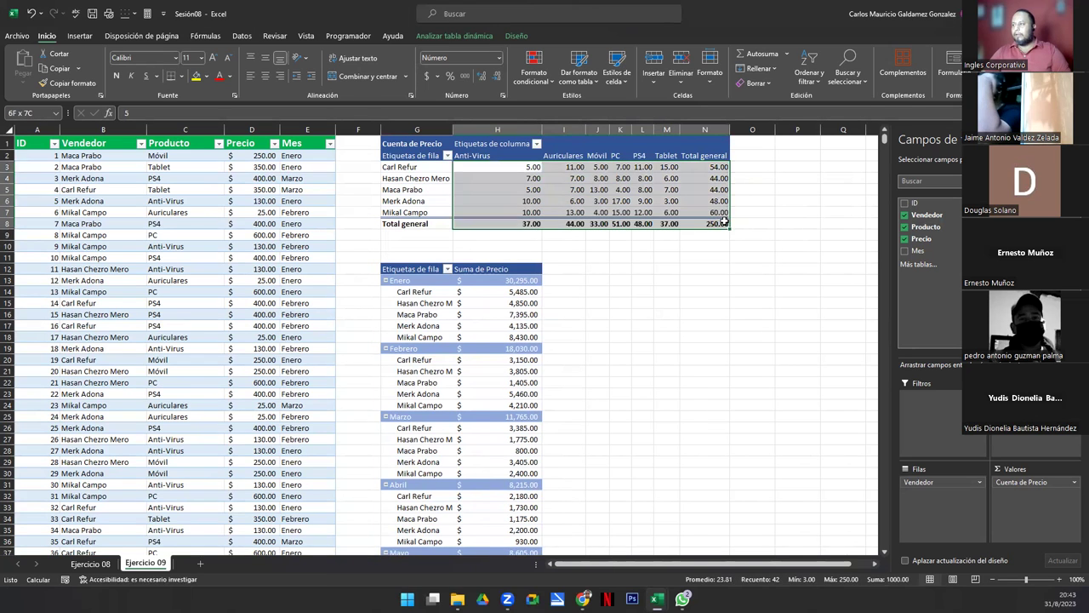
click(497, 77)
click(497, 77)
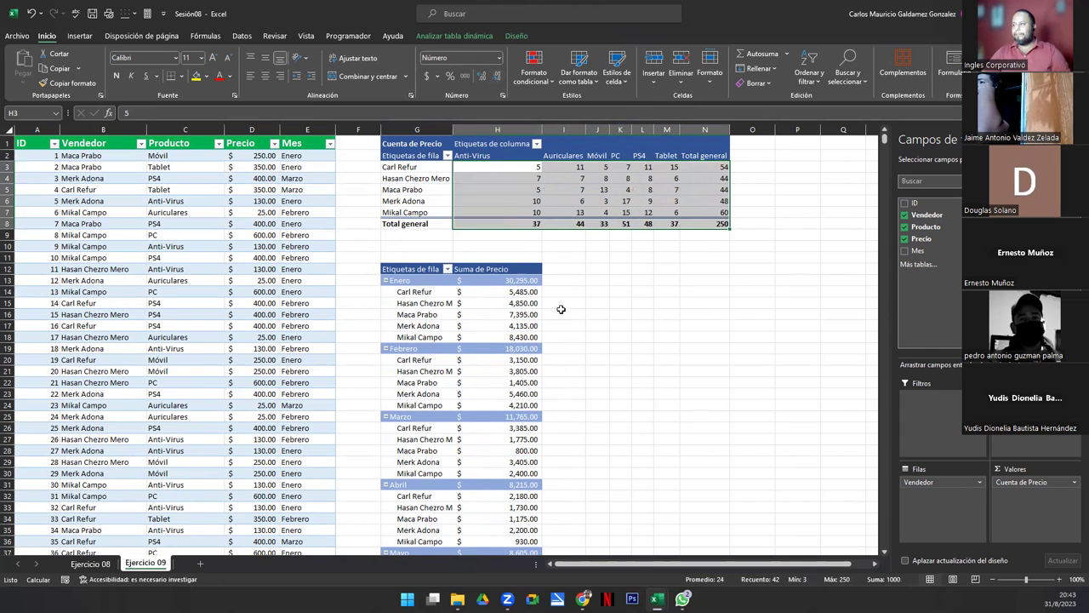
click(529, 212)
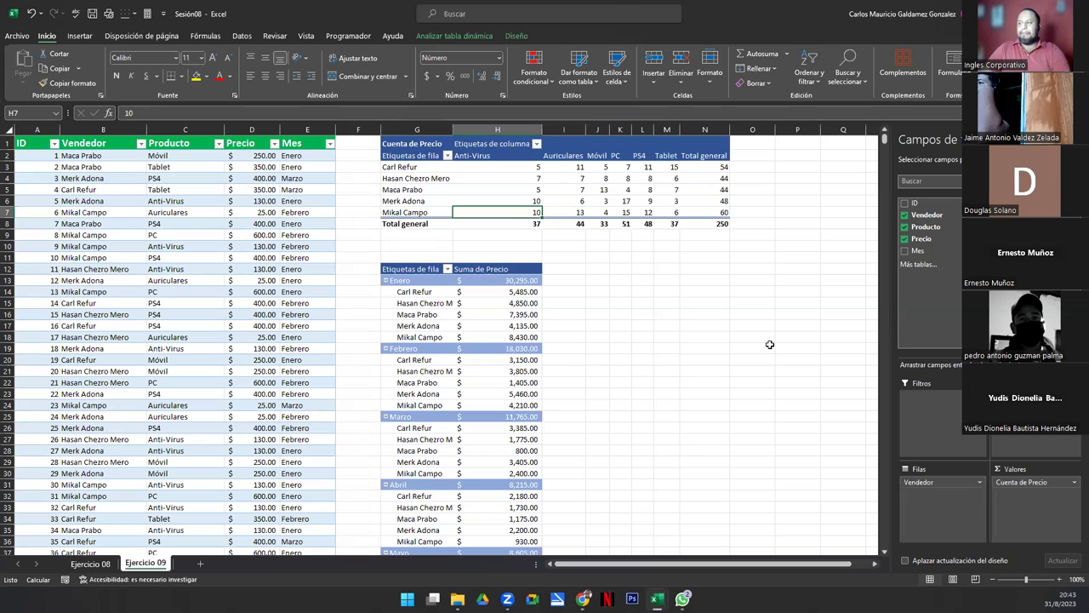
click(482, 168)
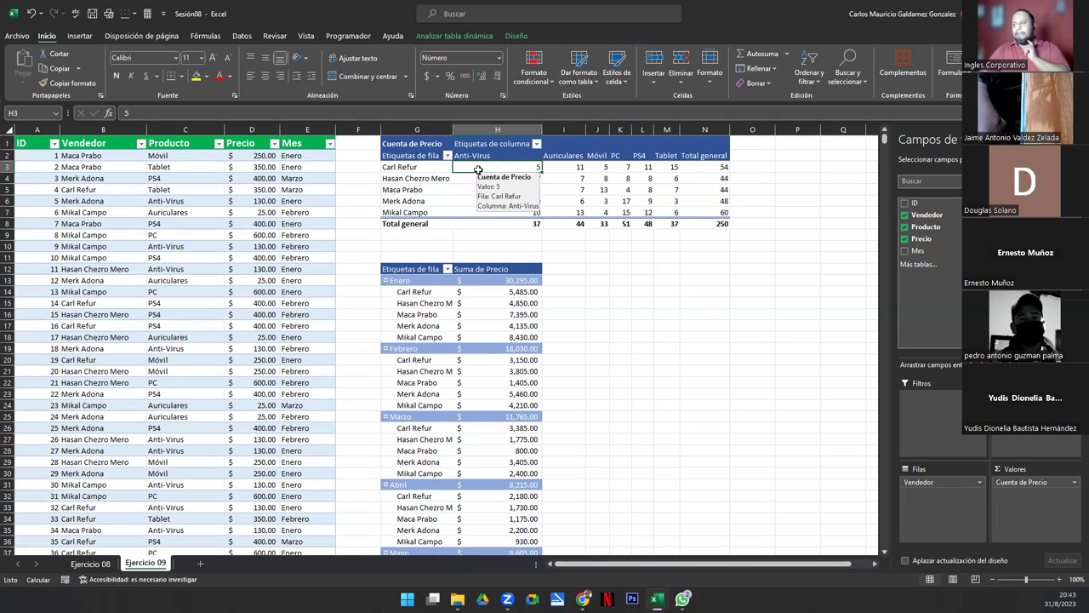
click(526, 226)
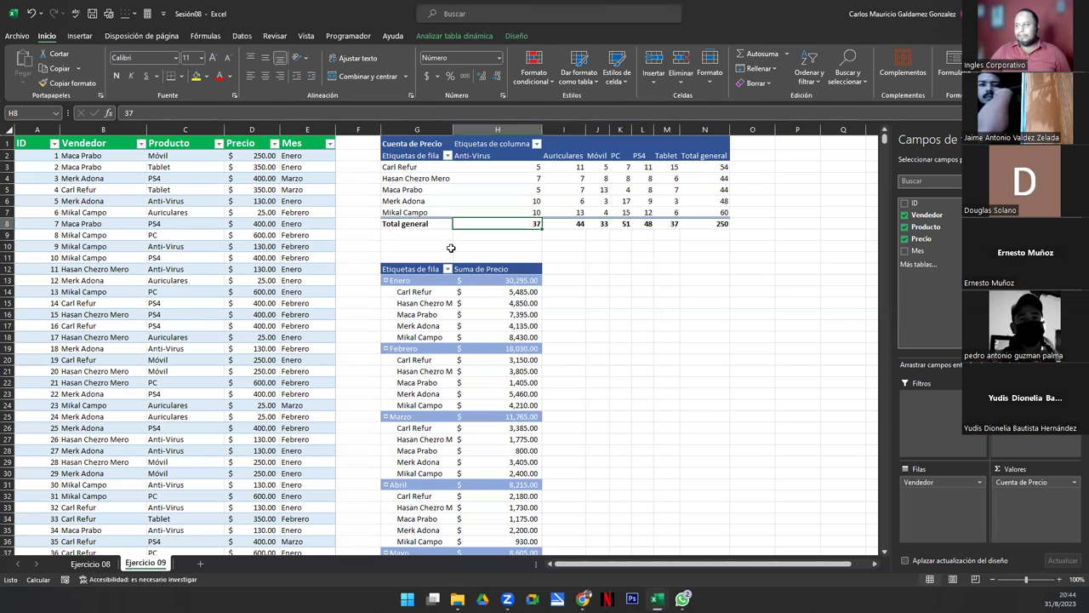
Step: Filter the source table's Producto column to show only Anti-Virus rows
click(219, 144)
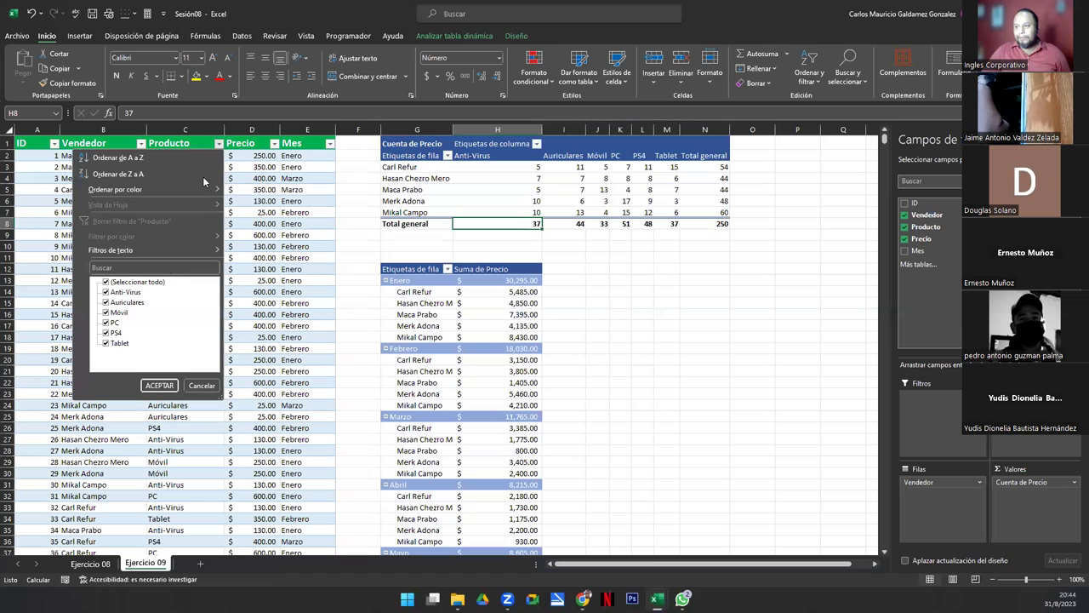
click(107, 281)
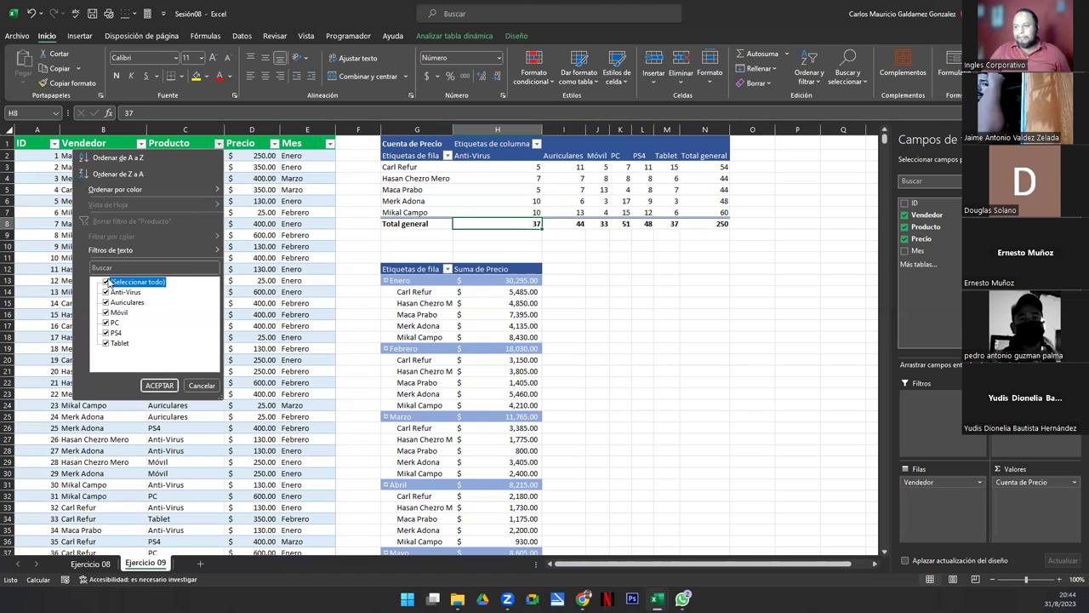
click(105, 293)
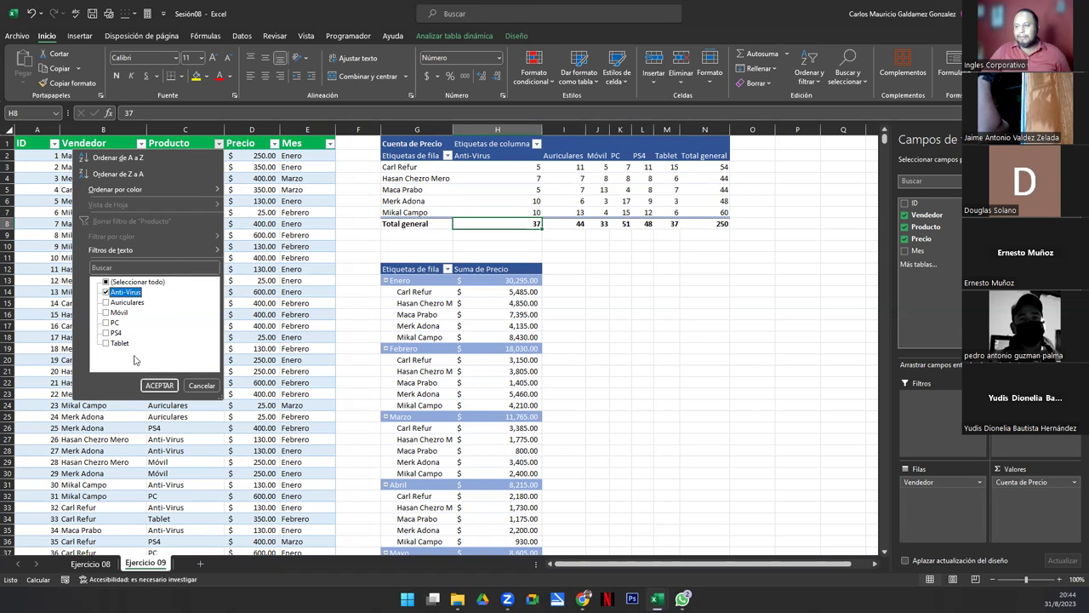
click(159, 385)
Step: Count the 37 filtered Anti-Virus cells in column C, then clear the Producto filter
mouse_move(163, 154)
mouse_down()
mouse_move(172, 517)
mouse_move(167, 505)
mouse_up()
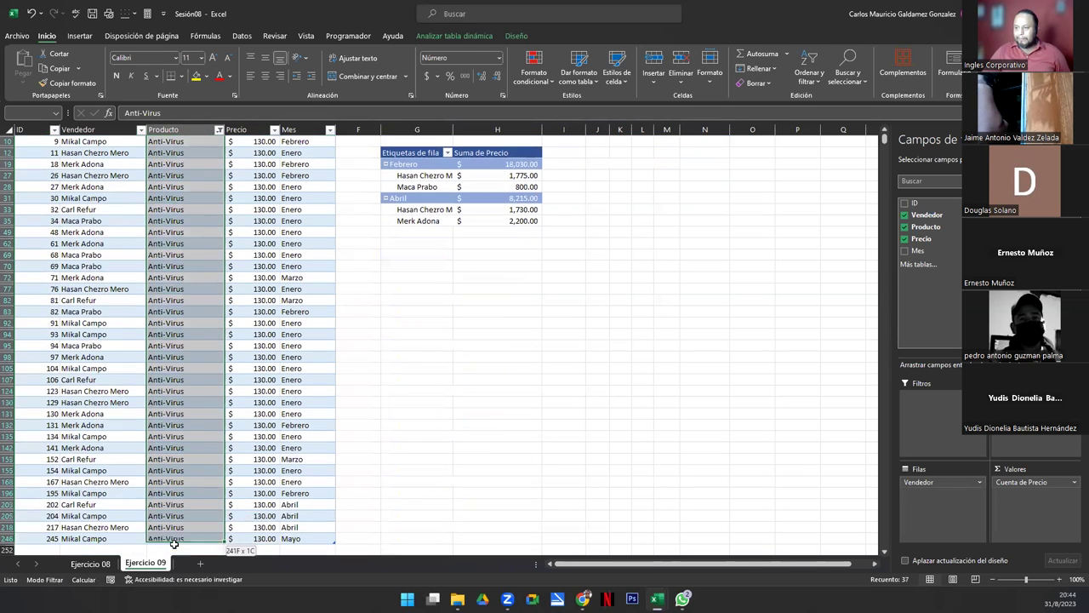
drag(167, 506, 167, 545)
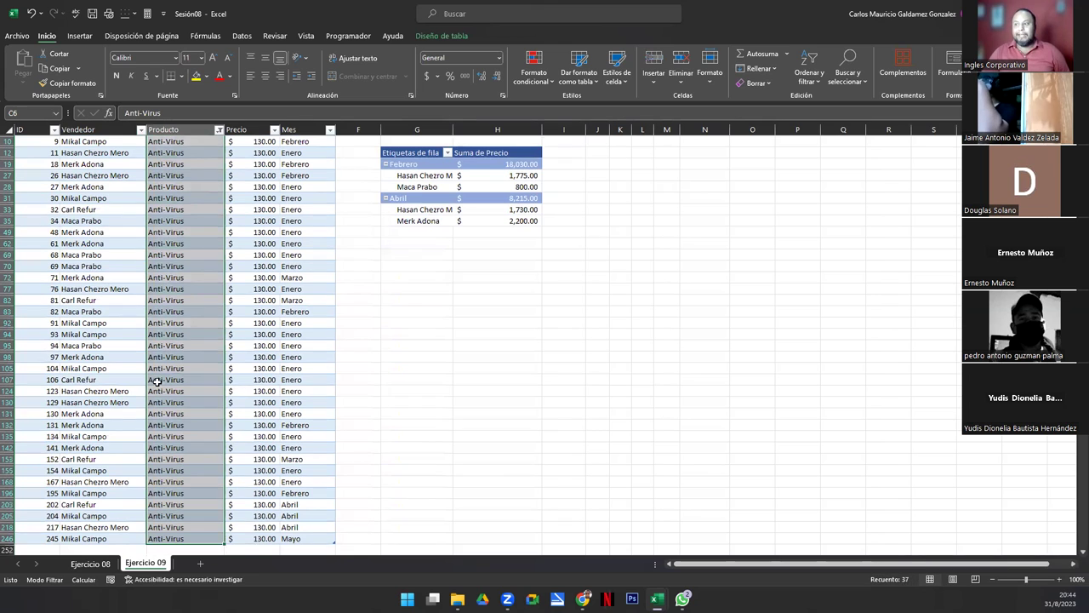
scroll(202, 381, up, 3)
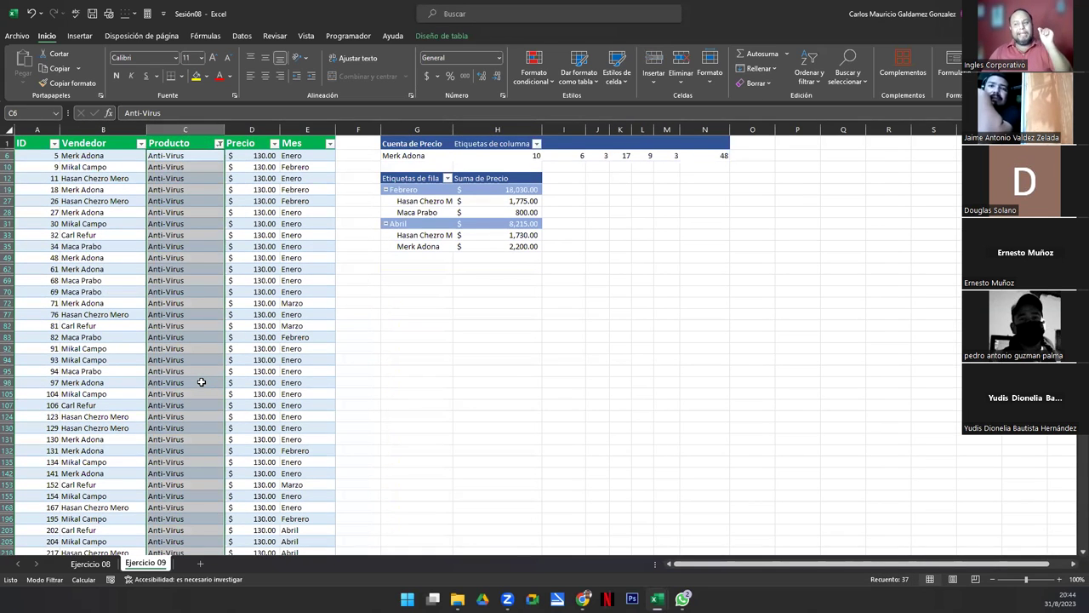
click(168, 155)
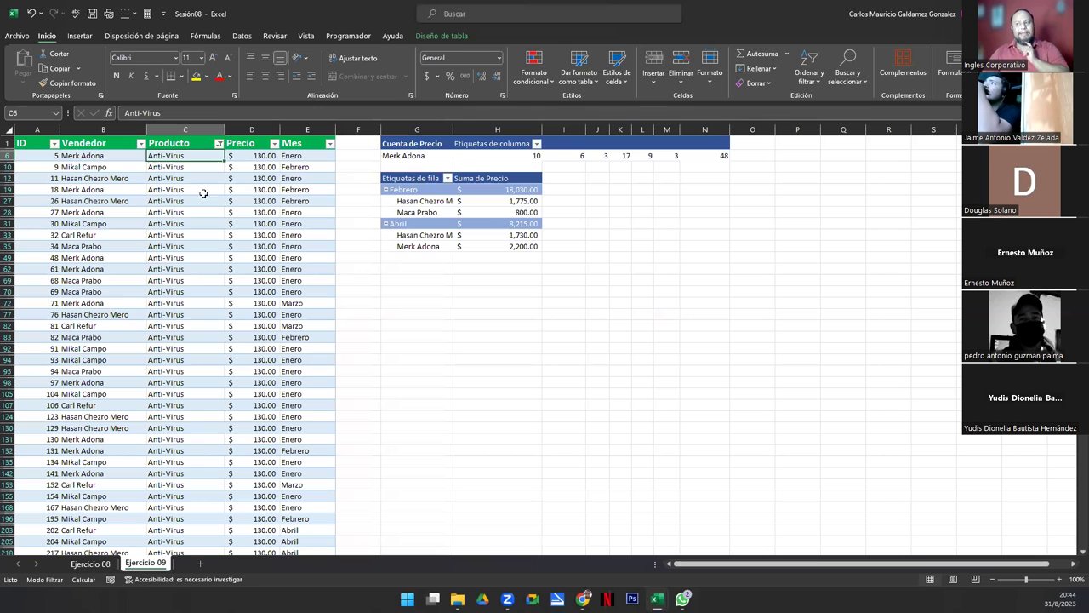
click(219, 144)
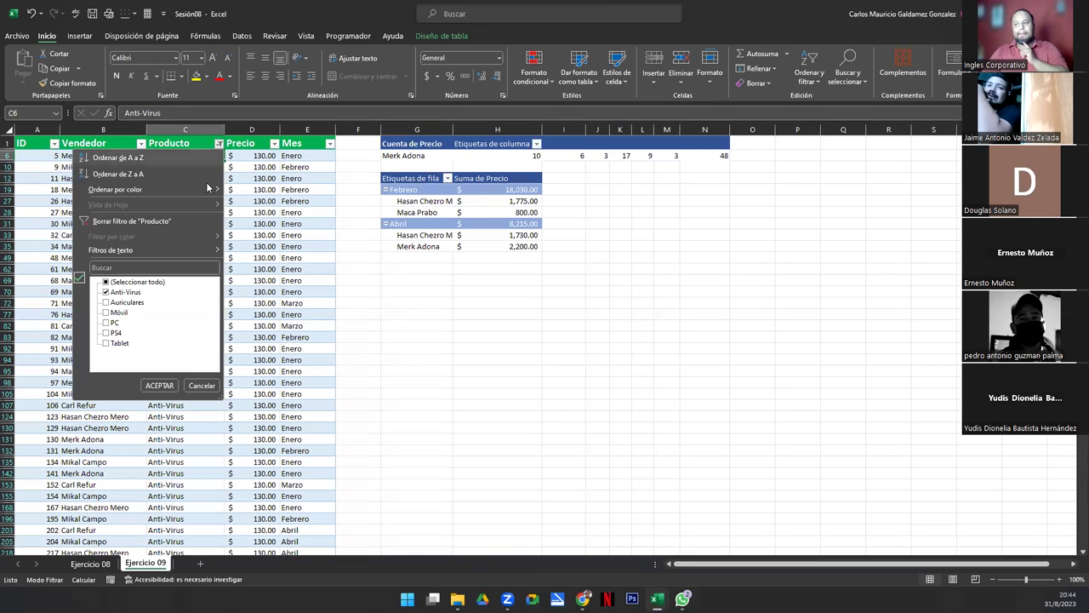
click(124, 221)
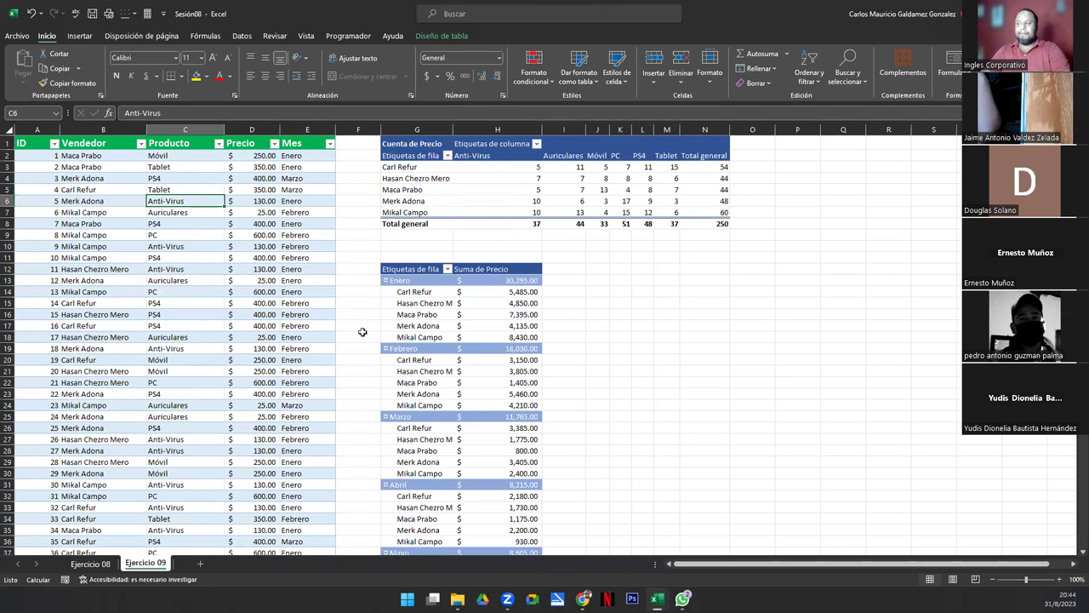
click(705, 224)
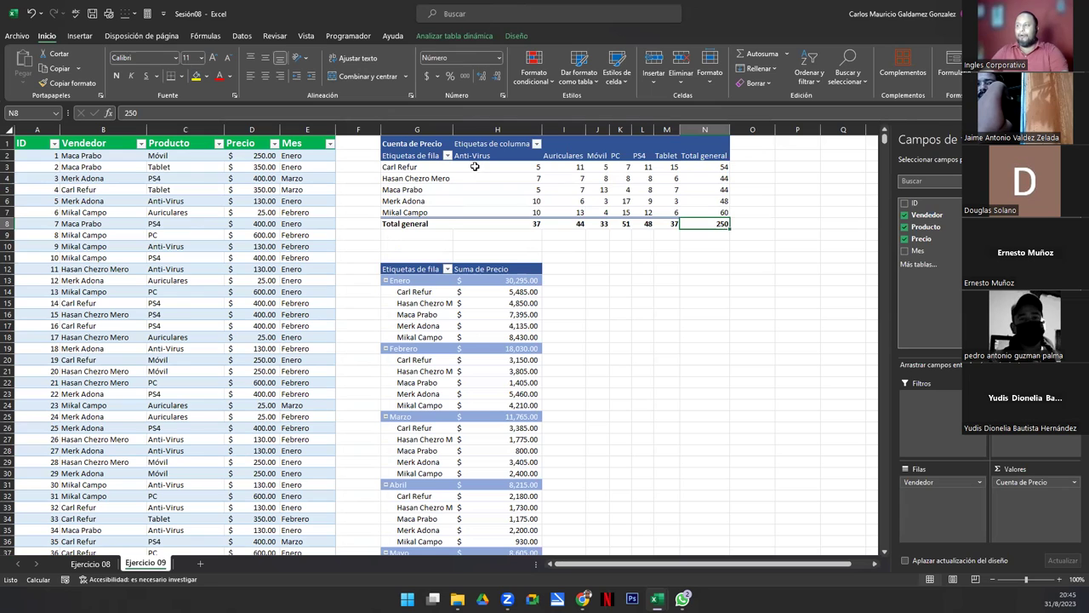
drag(475, 168, 483, 213)
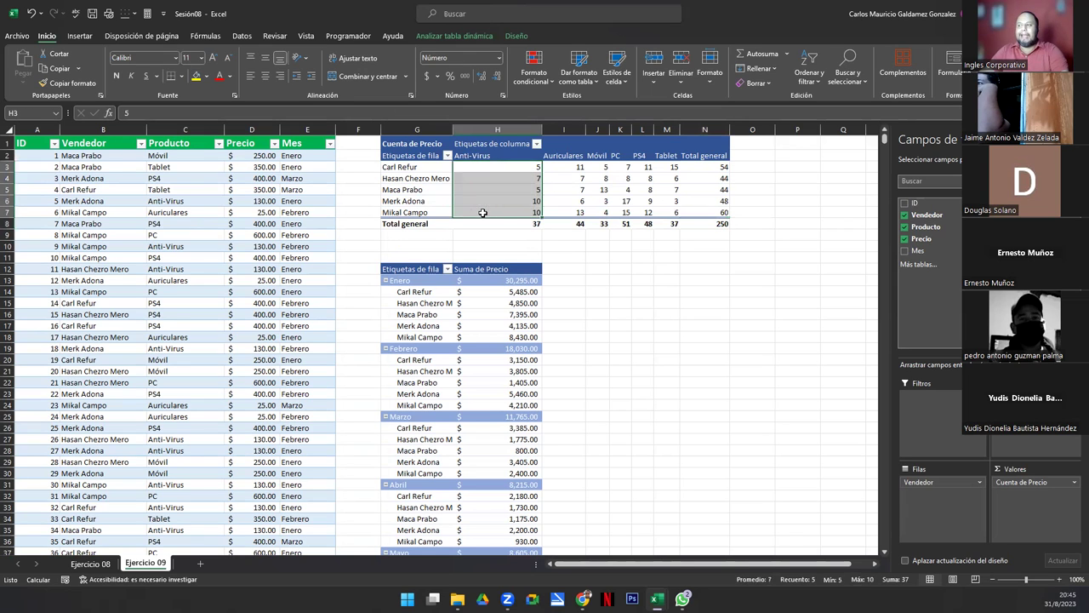
click(473, 155)
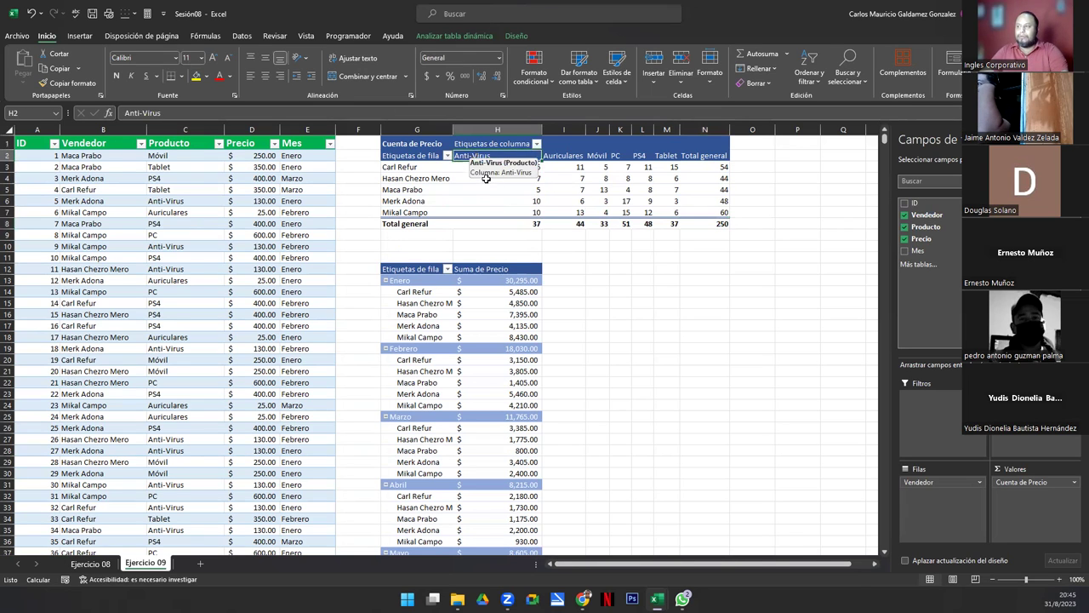
drag(462, 167, 477, 212)
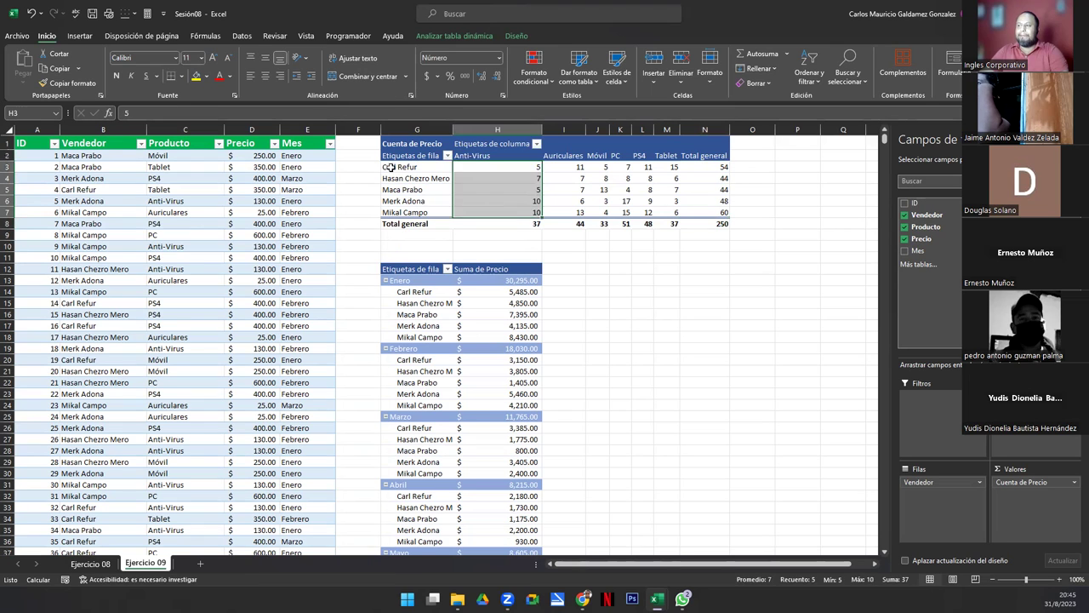
drag(393, 167, 705, 173)
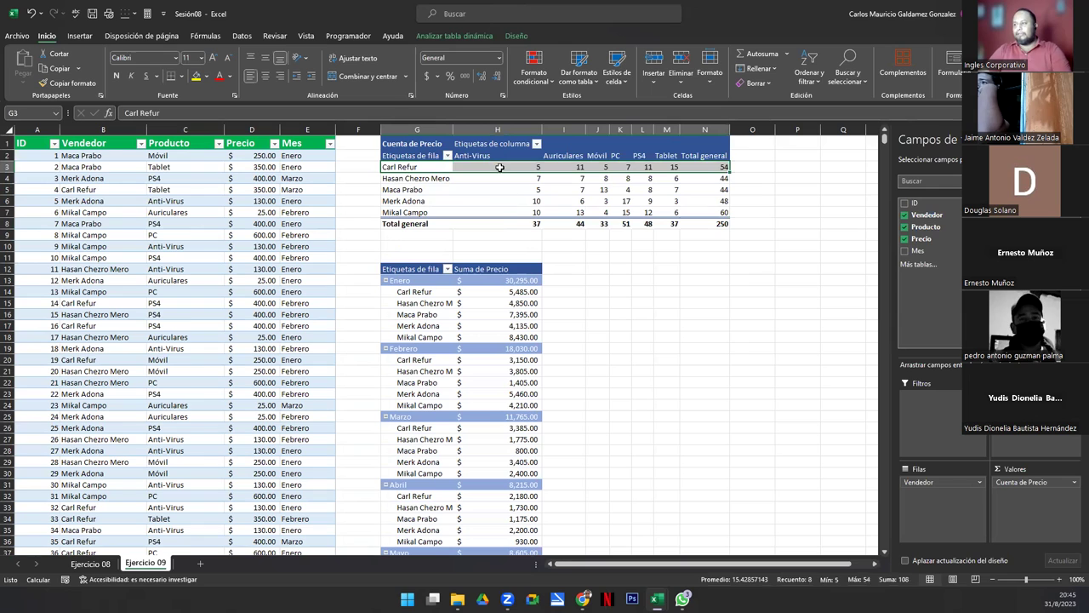
Step: Confirm product totals 37, 44, 33, 51, 48 and 37 sum to the 250 grand total
click(504, 223)
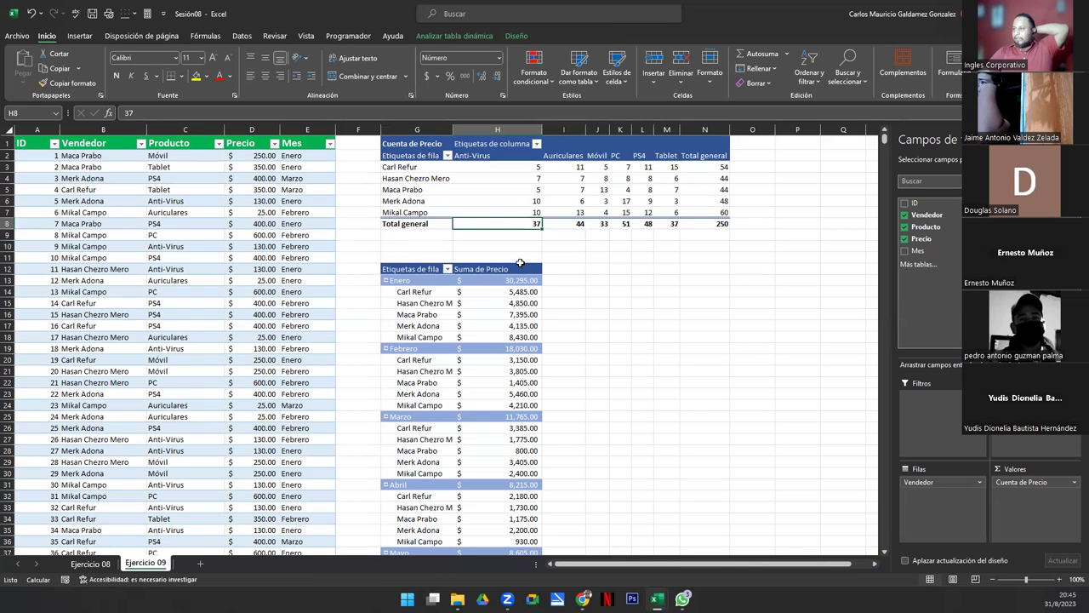
click(569, 223)
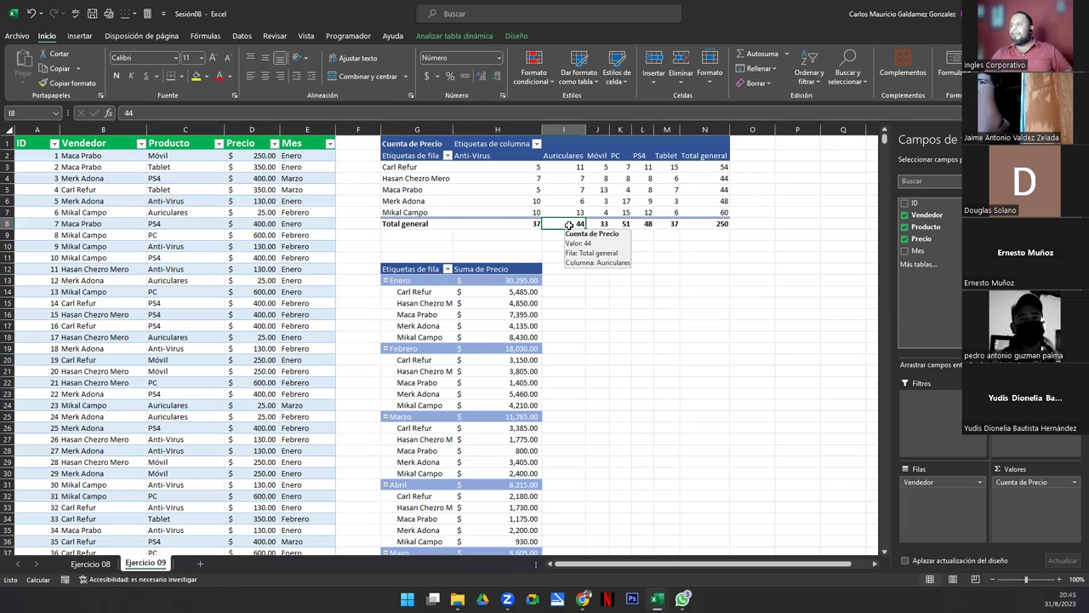
key(Right)
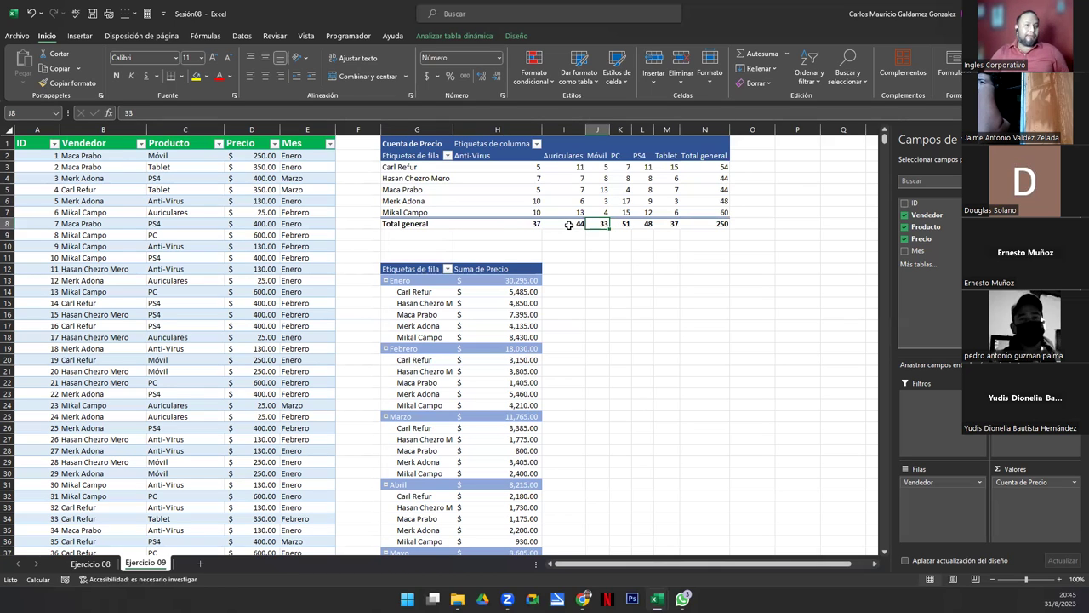
key(Right)
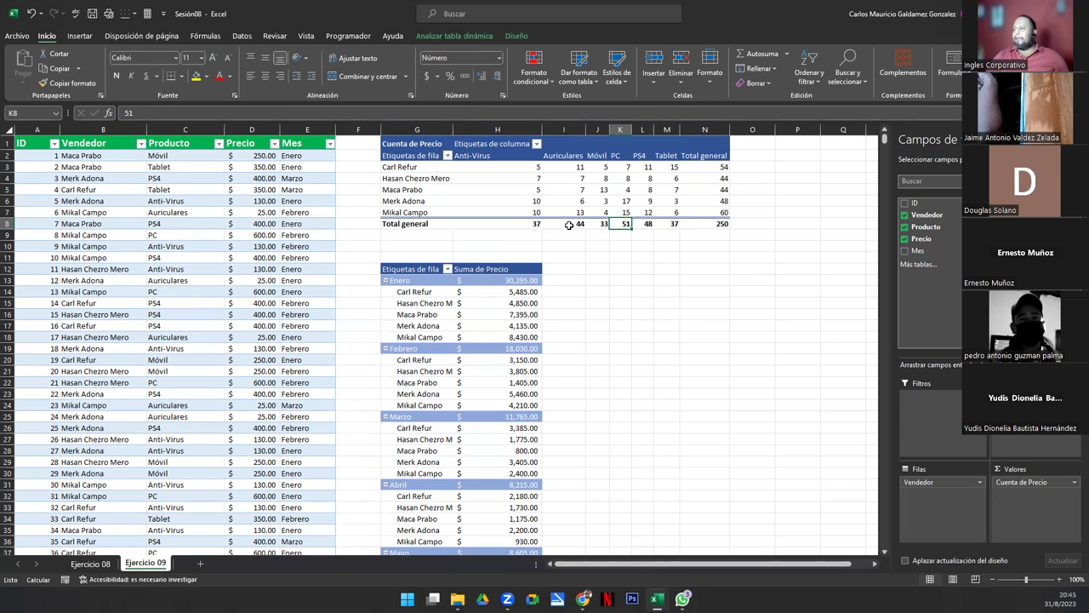
key(Right)
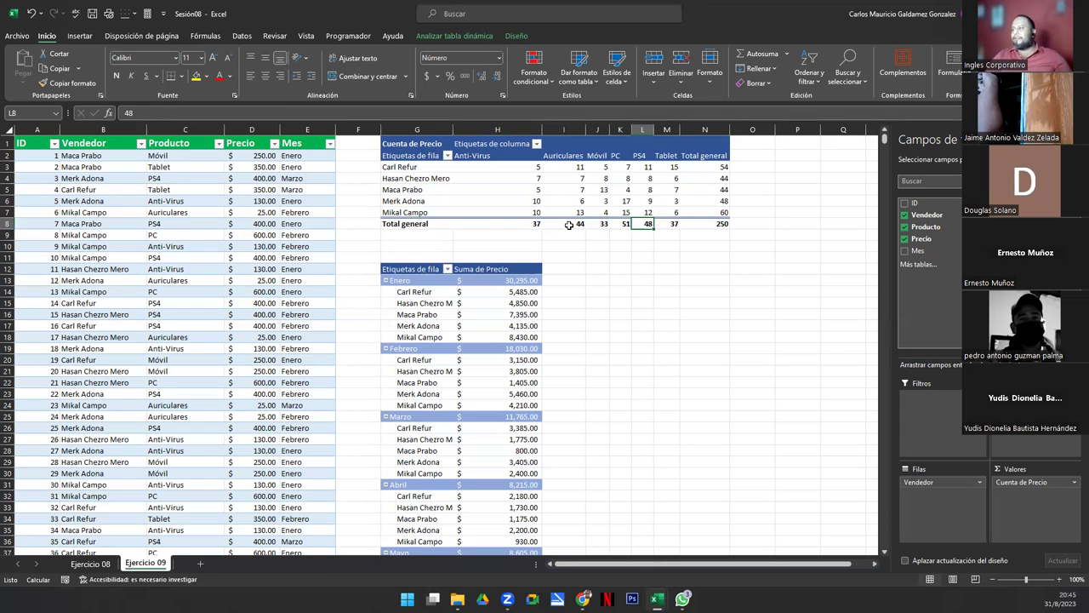
key(Right)
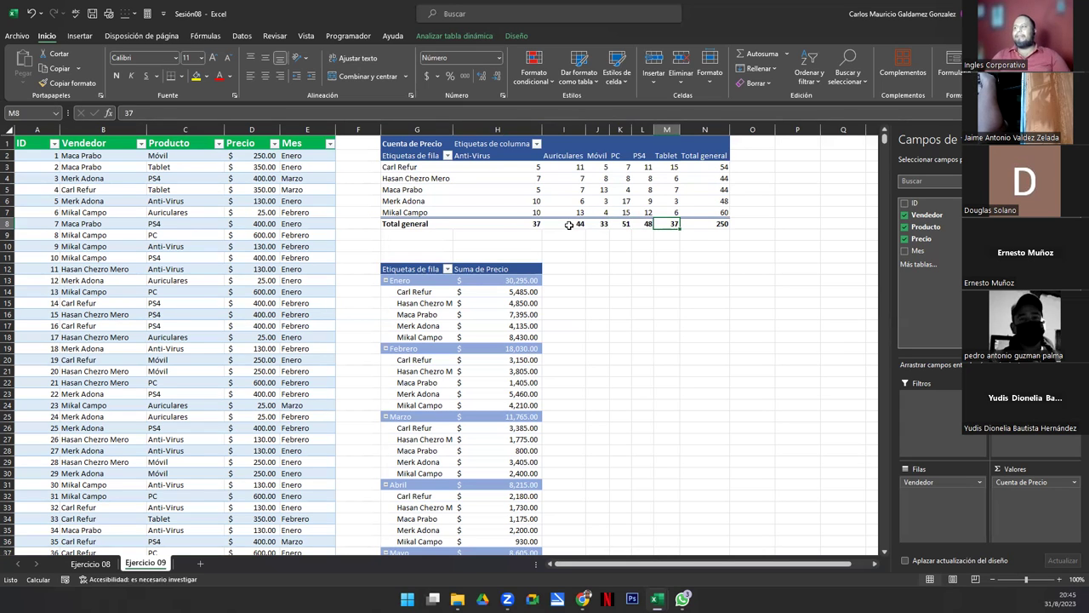
key(shift+Left)
key(shift+Left)
key(shift+Left)
key(shift+Left)
key(shift+Left)
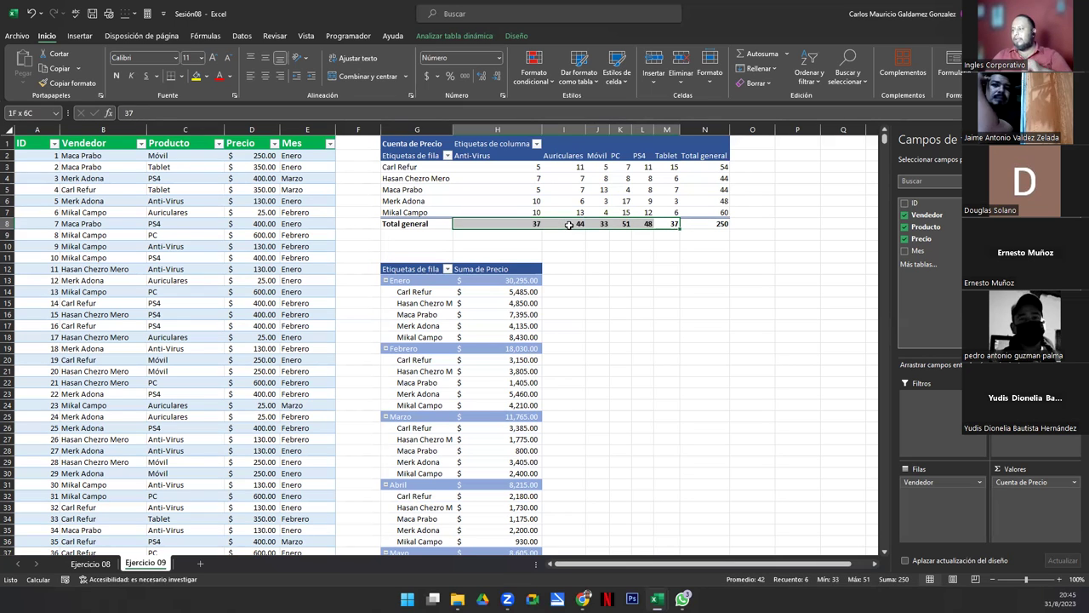
key(Right)
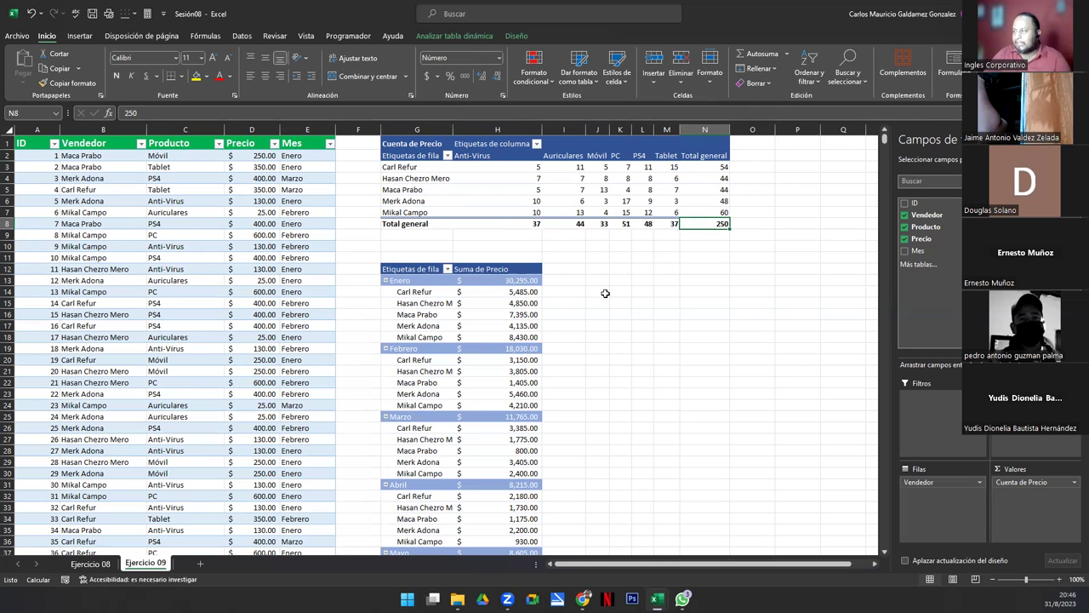
click(1073, 483)
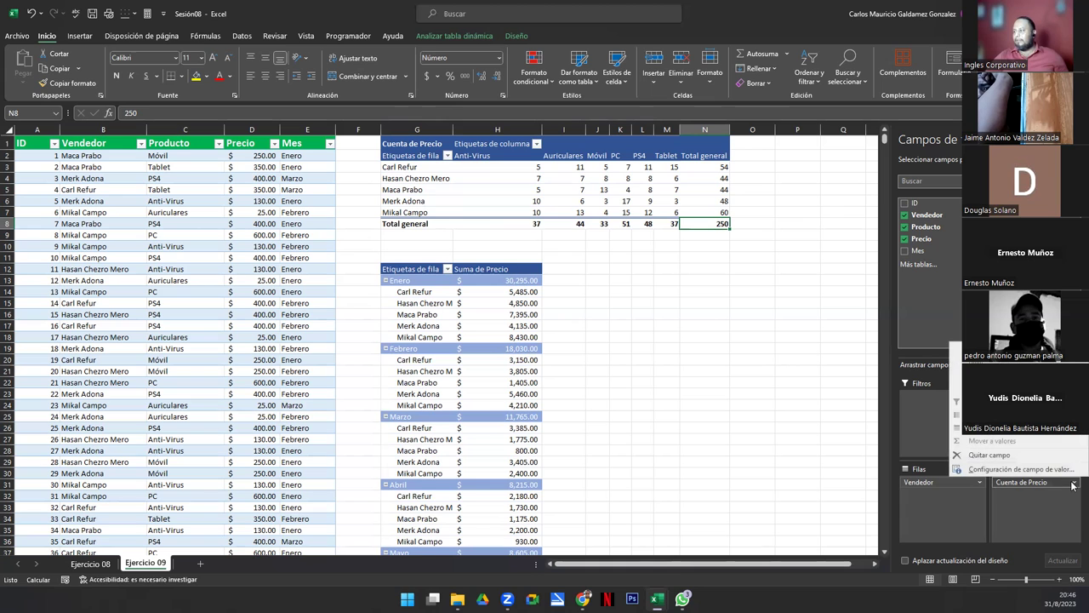
Step: Set the Precio value field to summarize by Recuento, keeping the 250 grand total
click(986, 469)
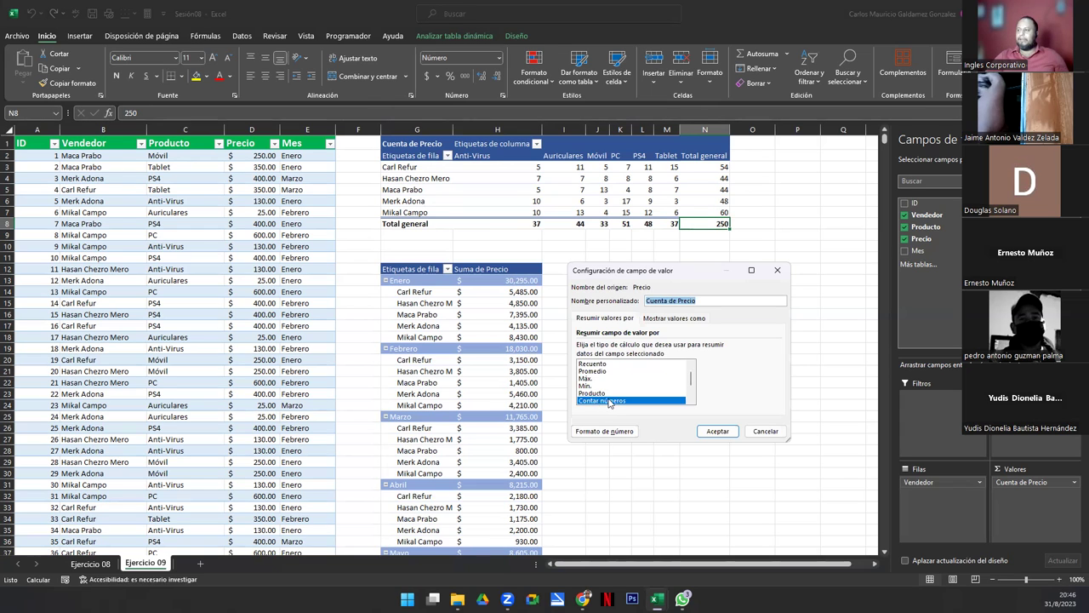
scroll(606, 402, up, 1)
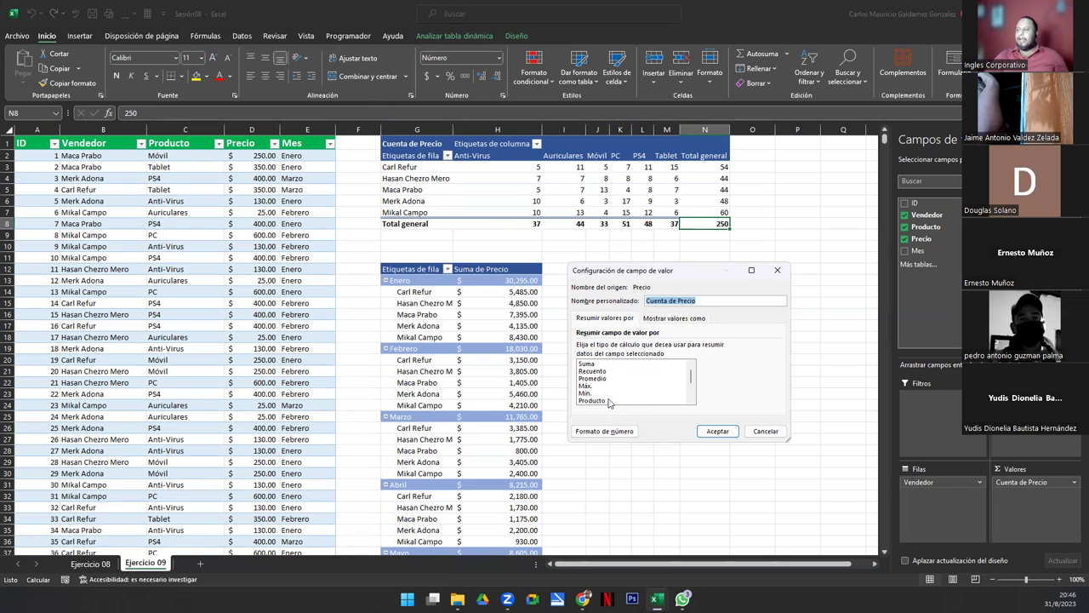
click(591, 372)
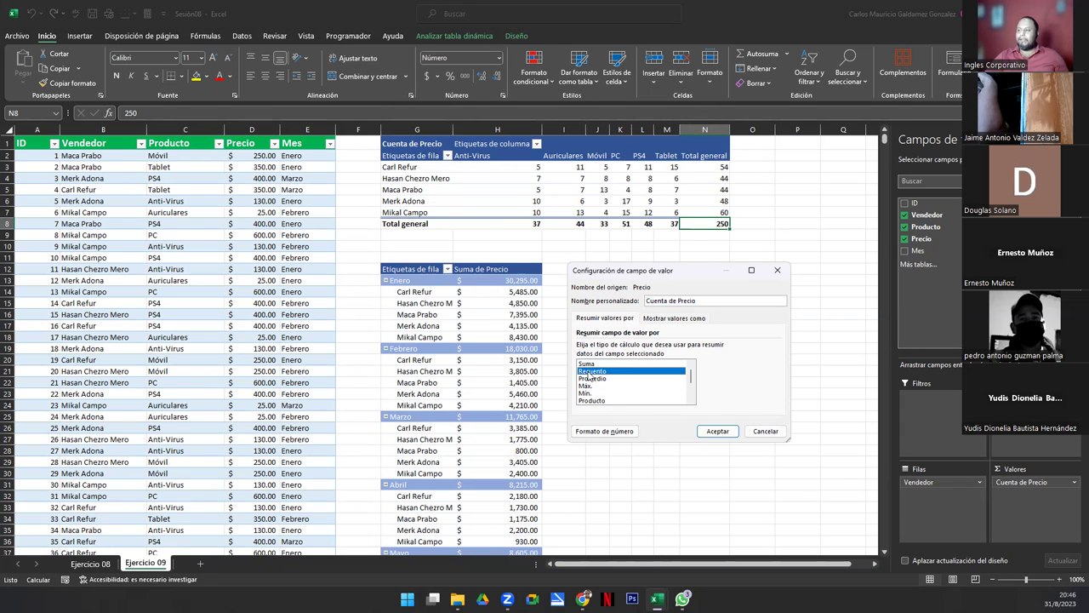
click(717, 432)
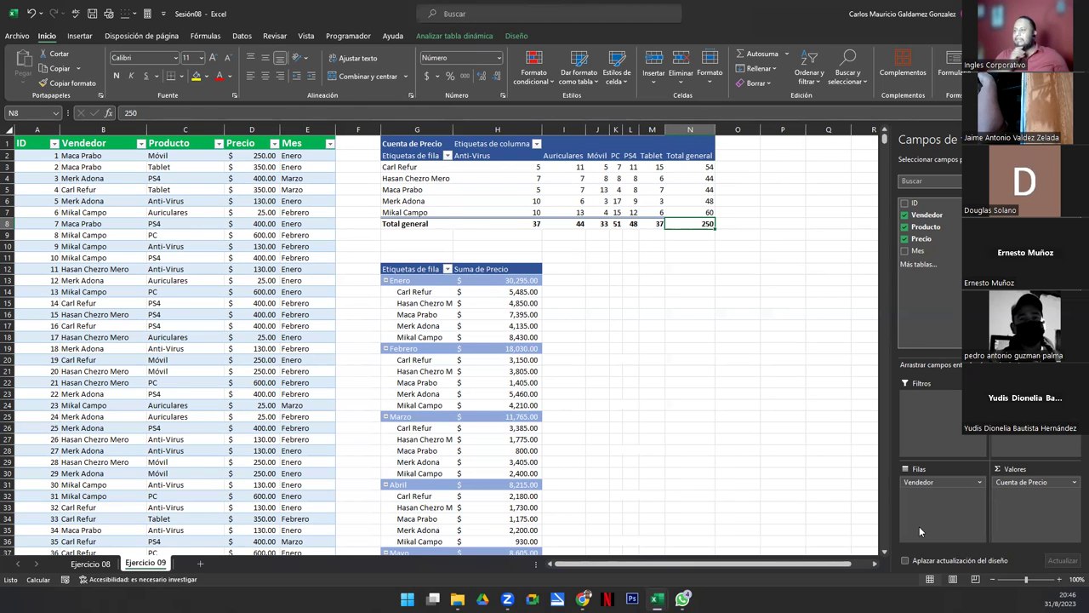
click(497, 168)
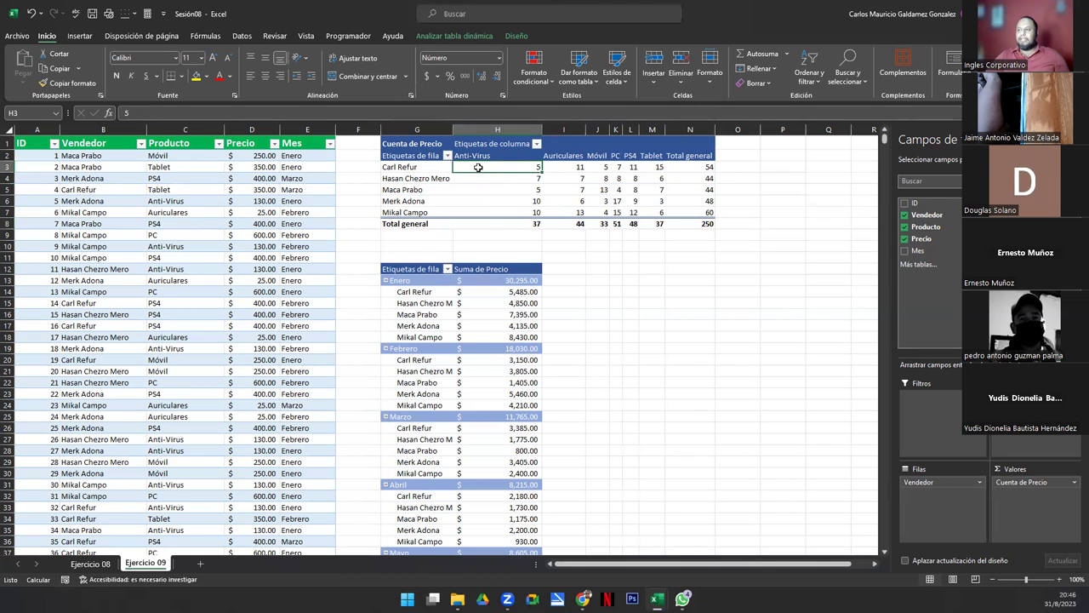
click(397, 166)
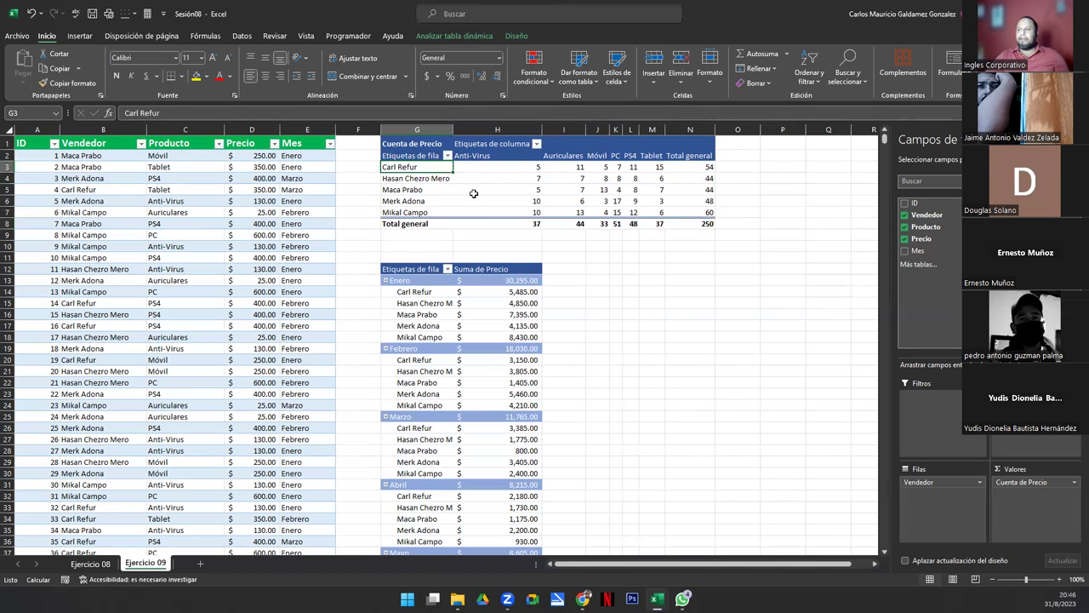
drag(485, 179, 487, 215)
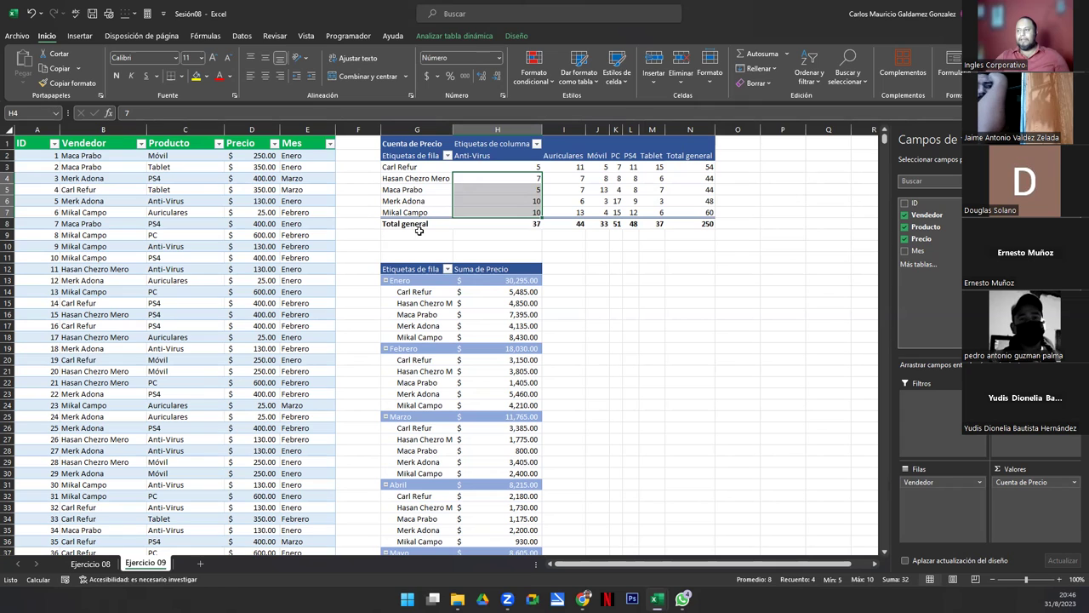
click(494, 166)
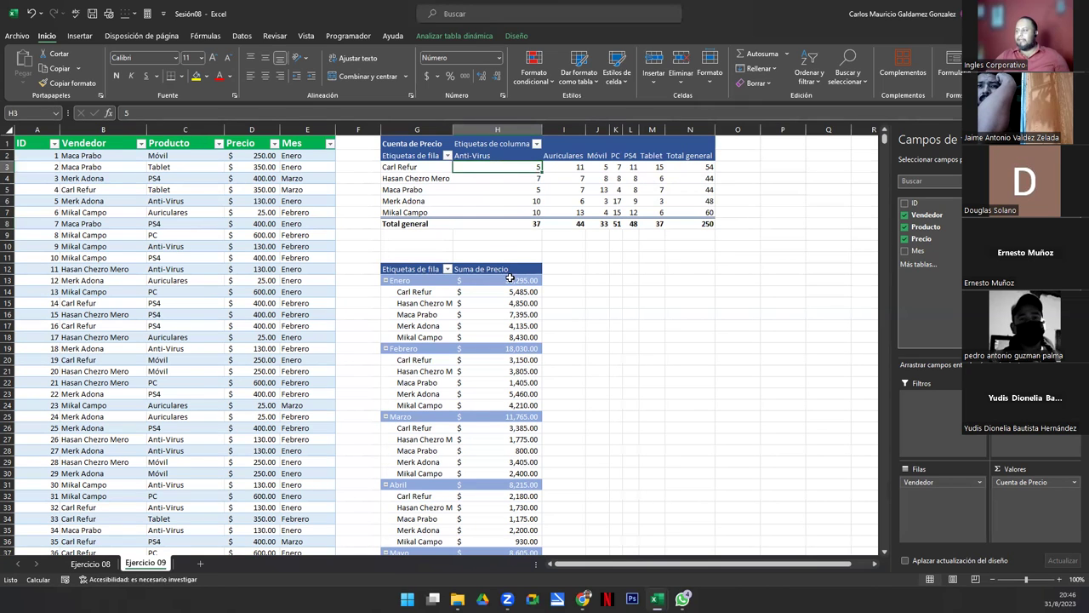
click(697, 224)
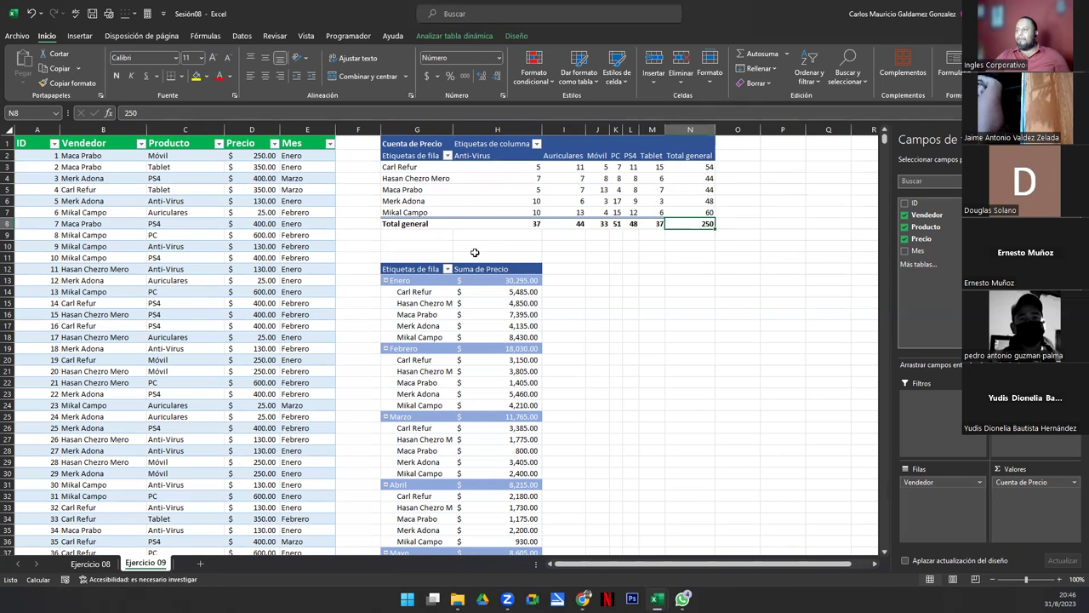
drag(513, 224, 653, 224)
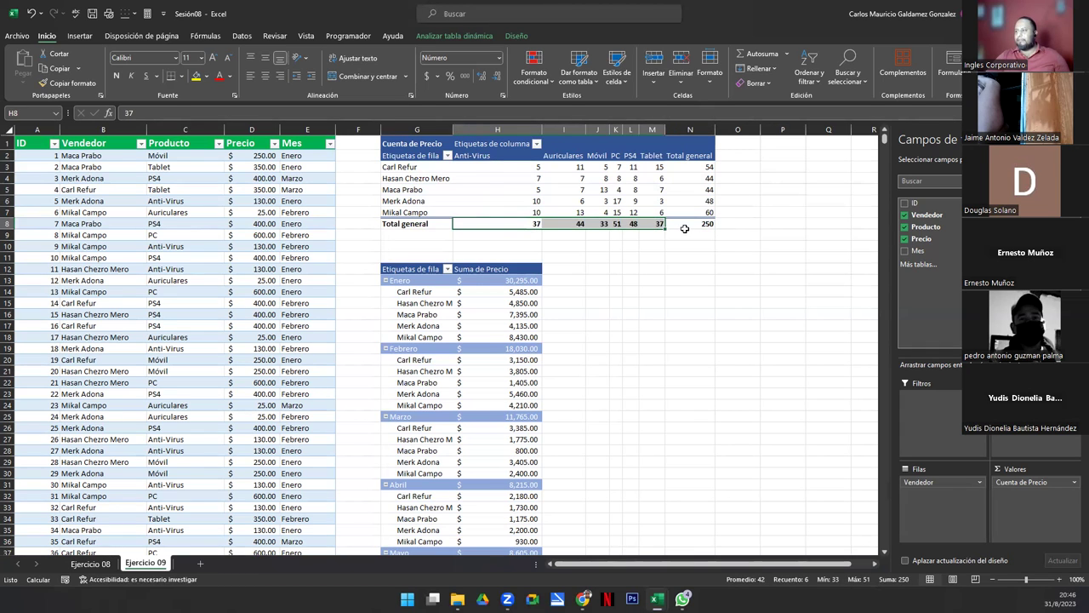
click(682, 224)
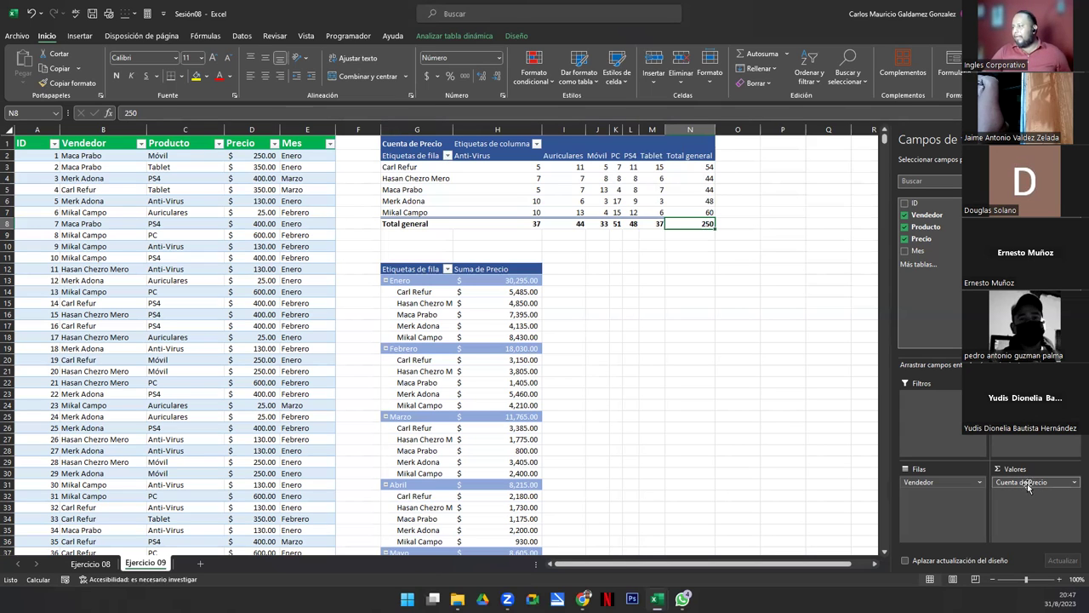
Step: Replace the Precio count with the ID field, summarized by Recuento
click(1073, 483)
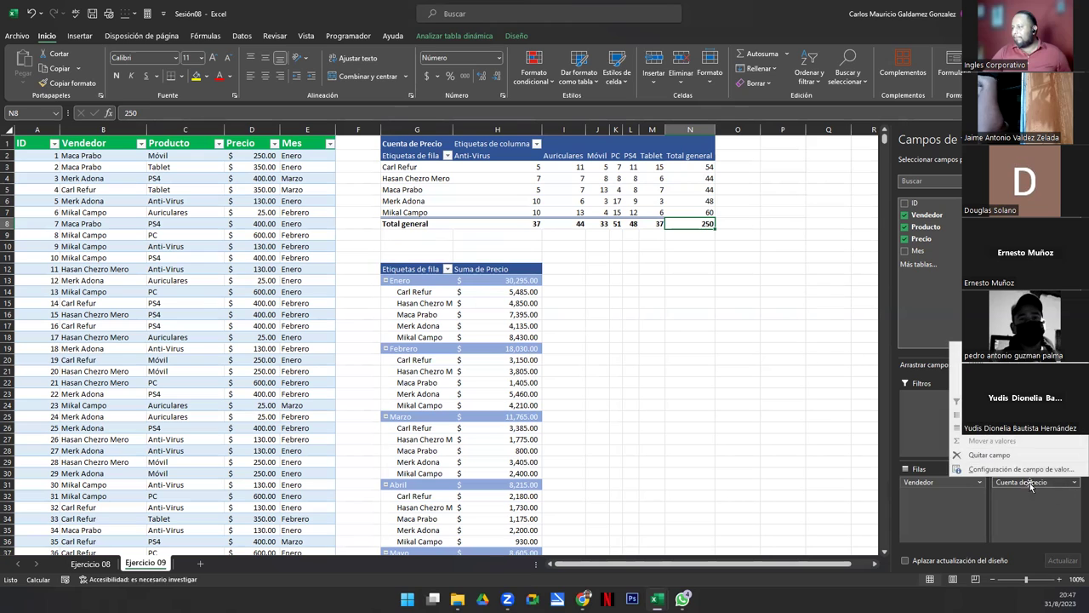
click(986, 455)
drag(912, 203, 1028, 486)
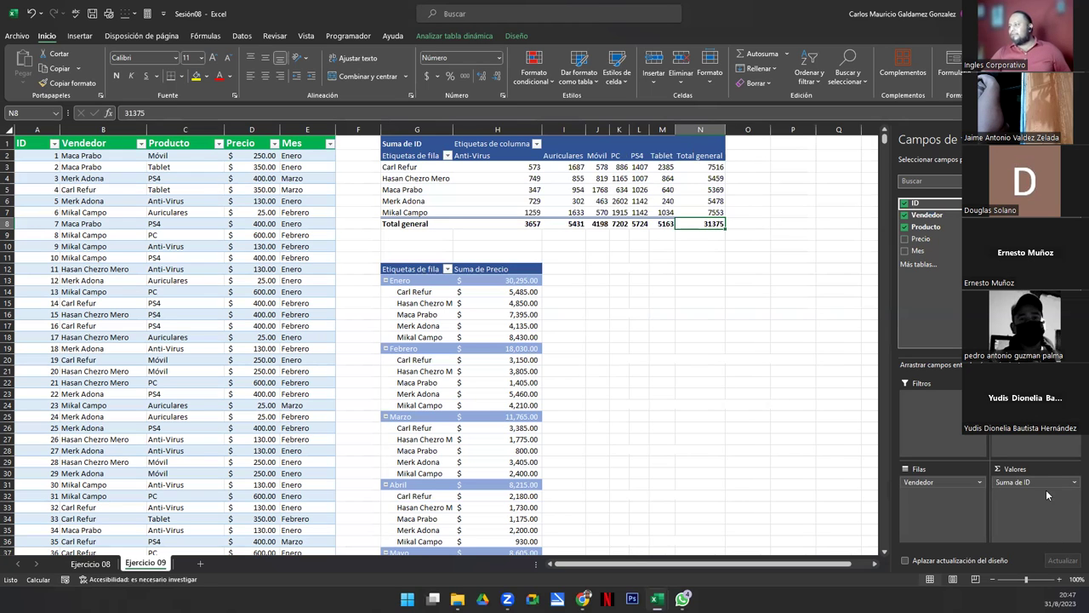
click(1072, 484)
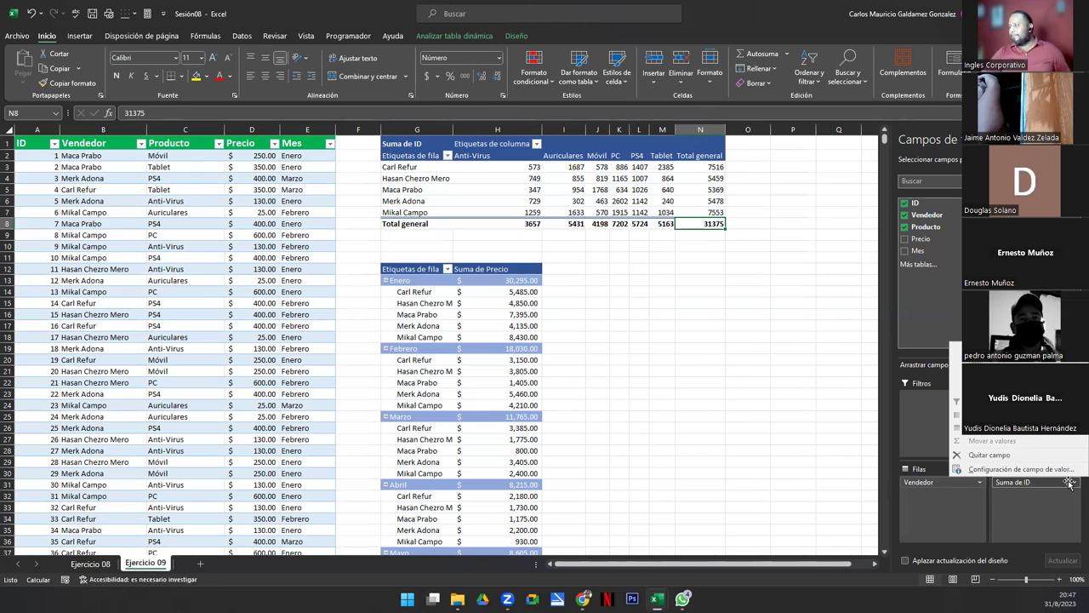
click(1021, 470)
click(596, 371)
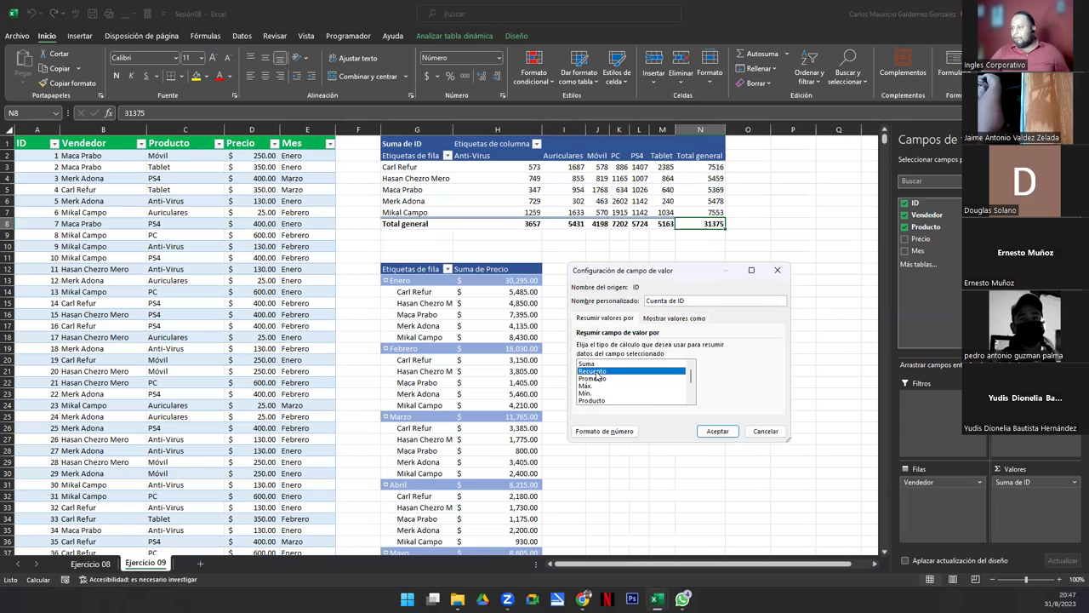
click(710, 430)
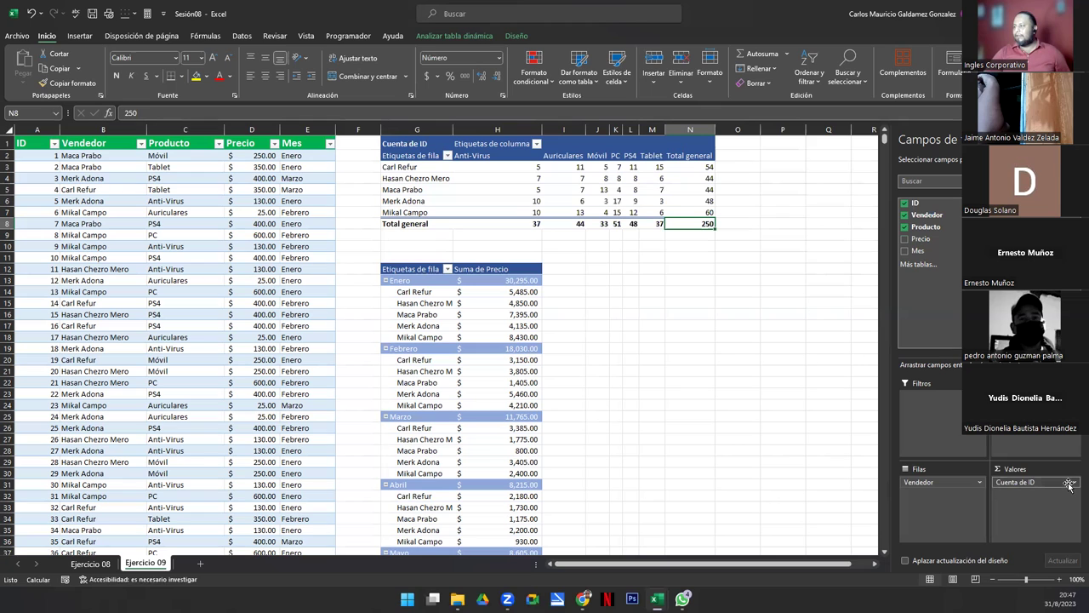
Step: Swap the ID count for a Mes count, review its settings, then remove it too
click(1009, 481)
click(989, 454)
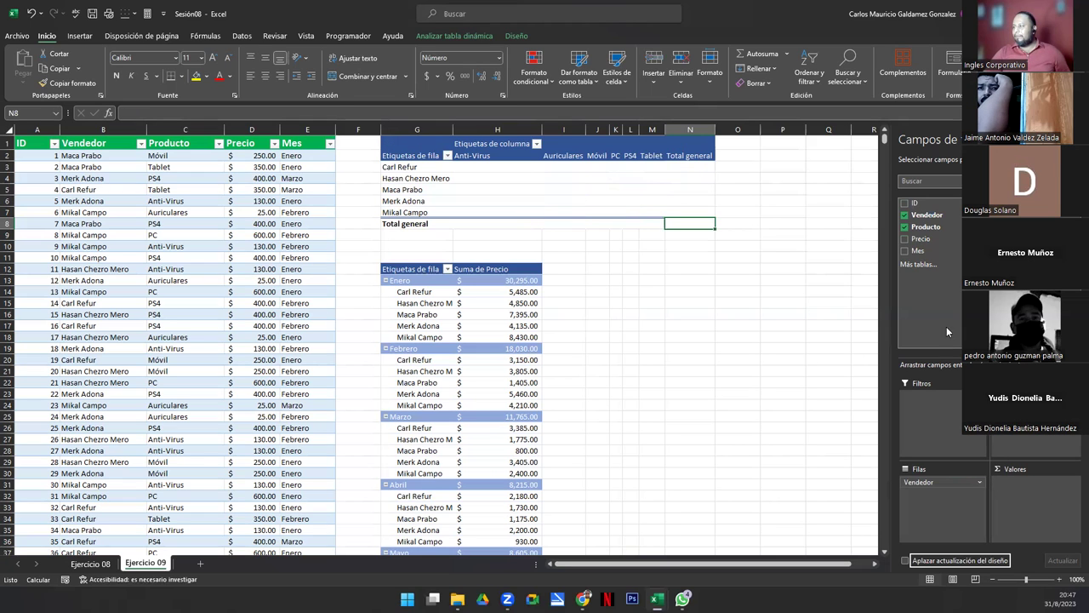
drag(926, 252, 1021, 487)
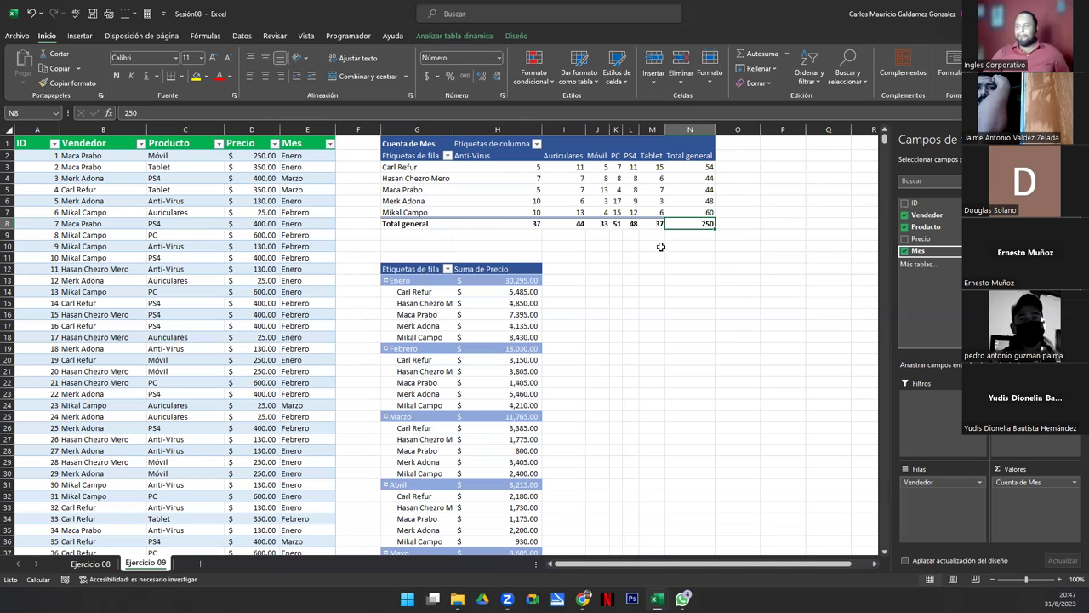
mouse_move(497, 167)
click(482, 168)
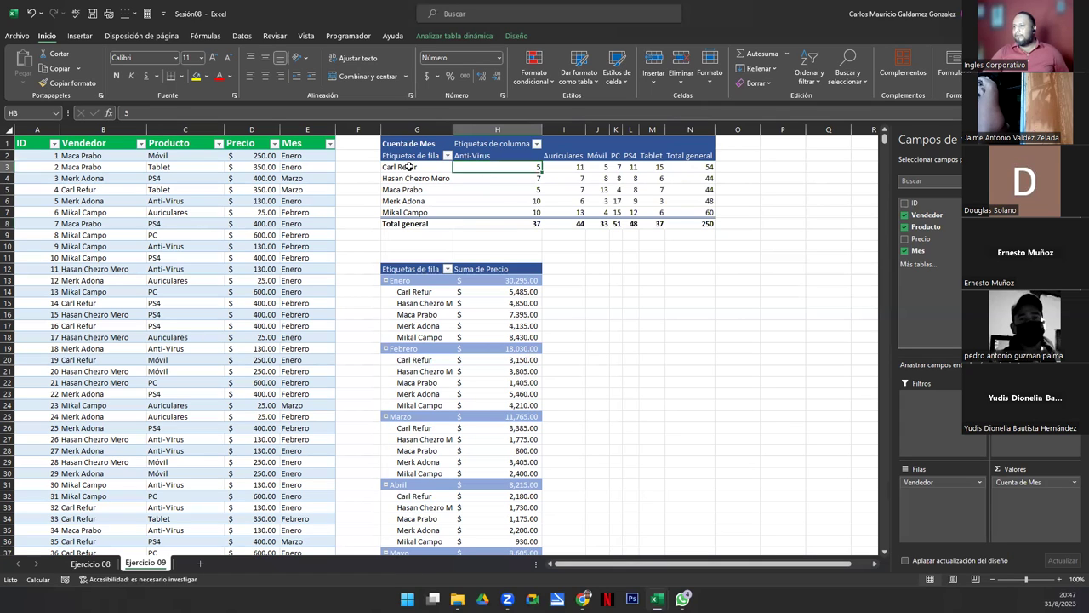
click(1073, 483)
click(1019, 469)
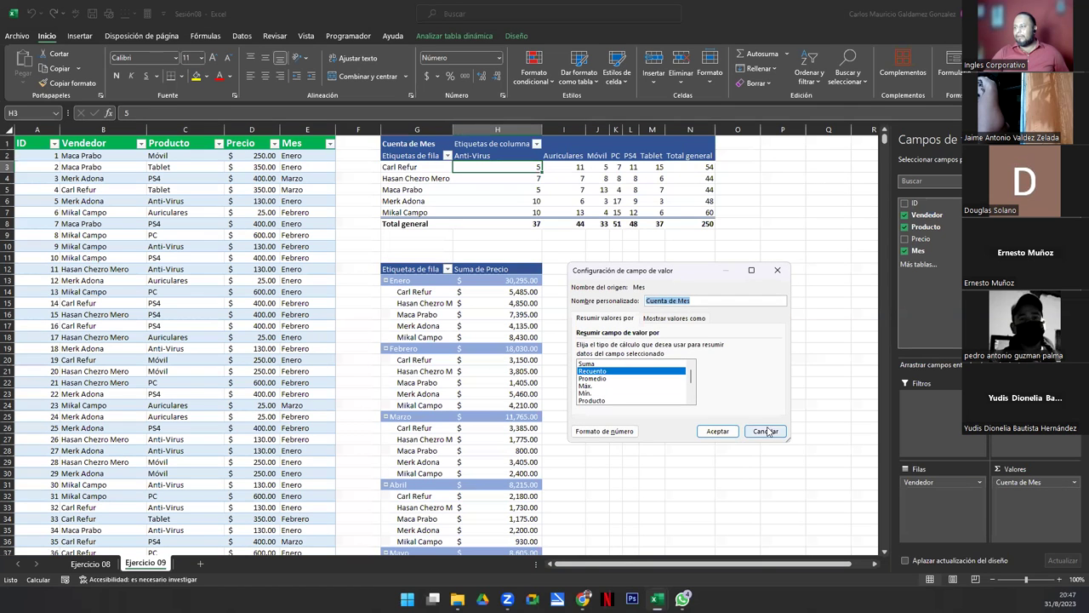
click(765, 431)
click(1062, 483)
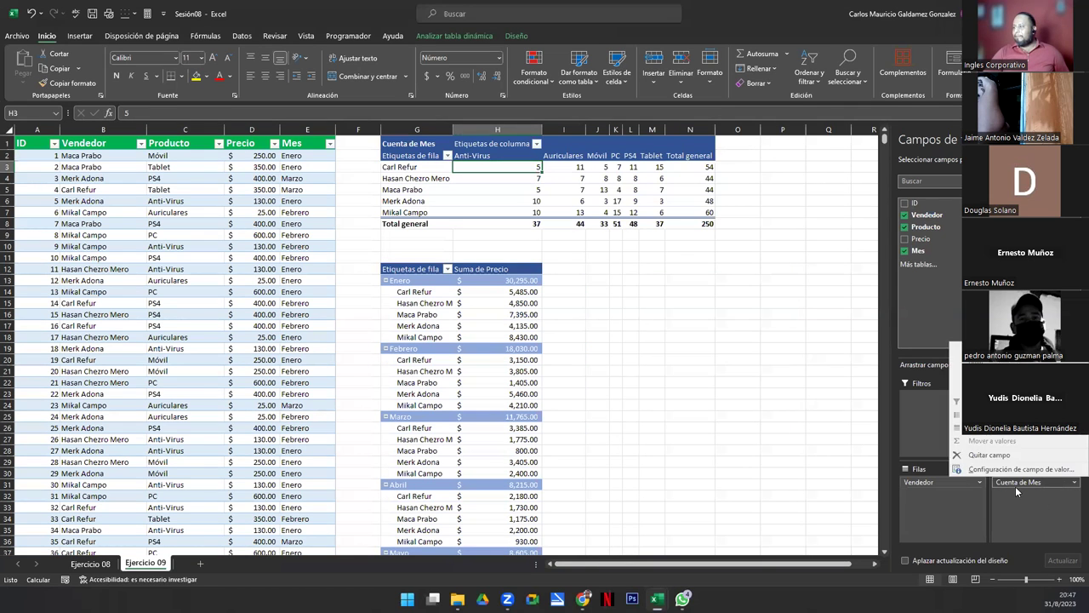
click(987, 455)
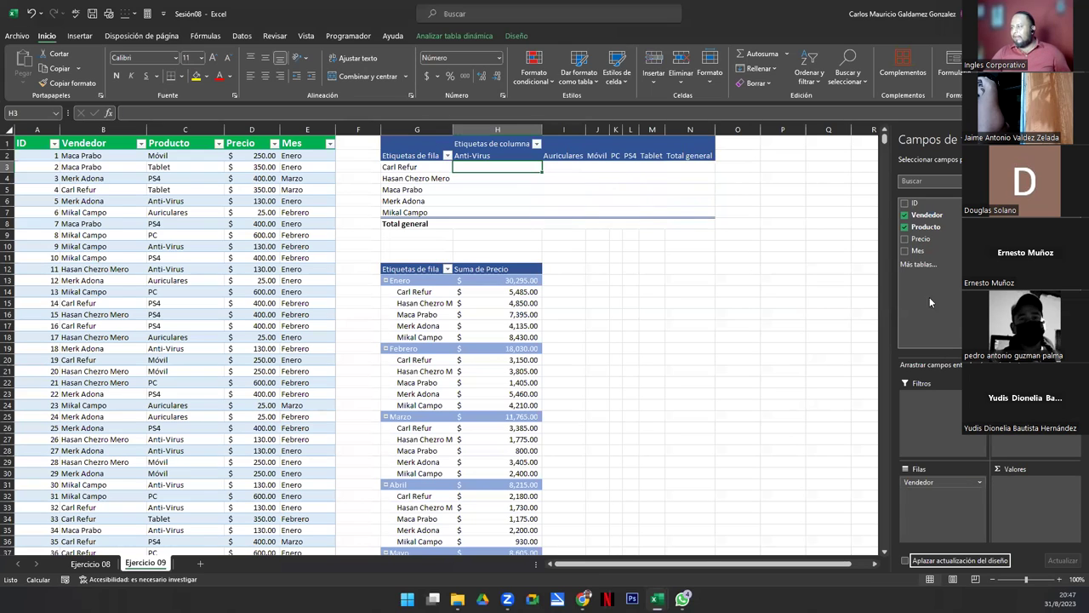
Step: Add Precio back to Valores summarized by Recuento, totaling 250 records
drag(920, 240, 1038, 493)
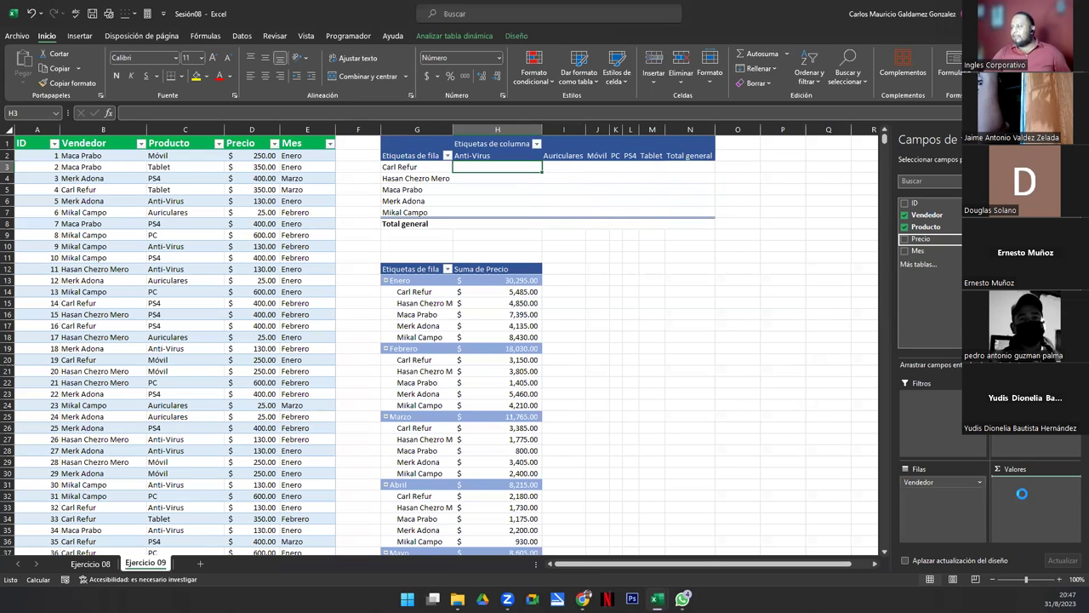
click(1072, 482)
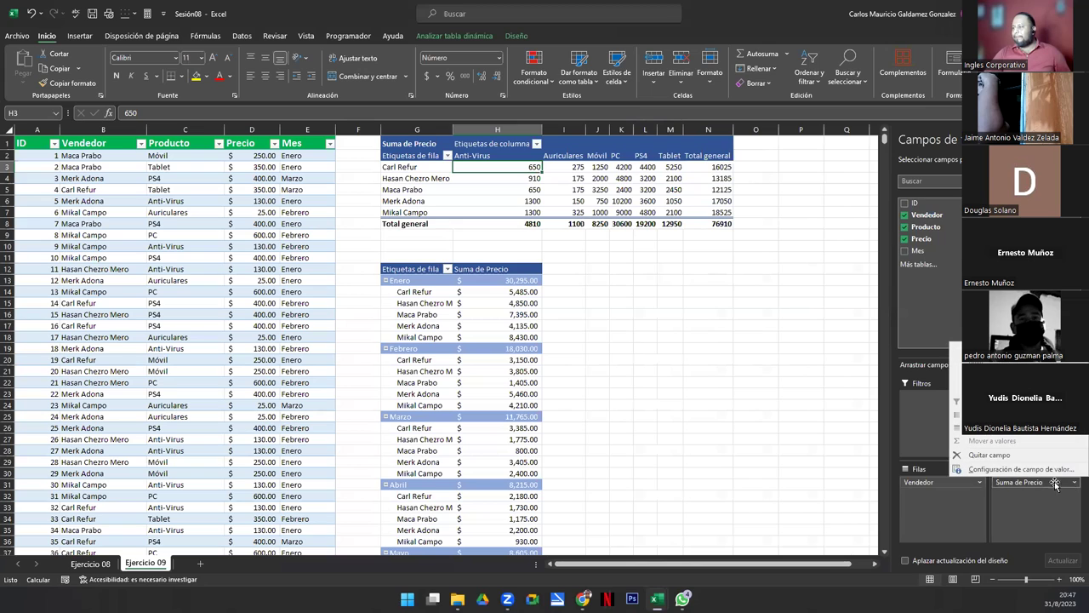
click(1017, 468)
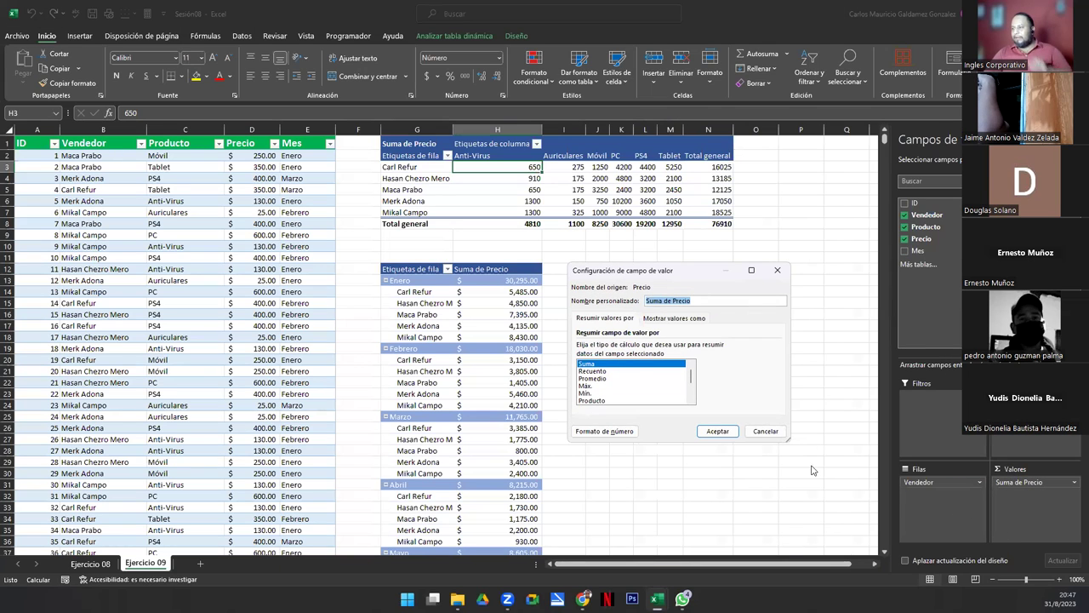
click(606, 371)
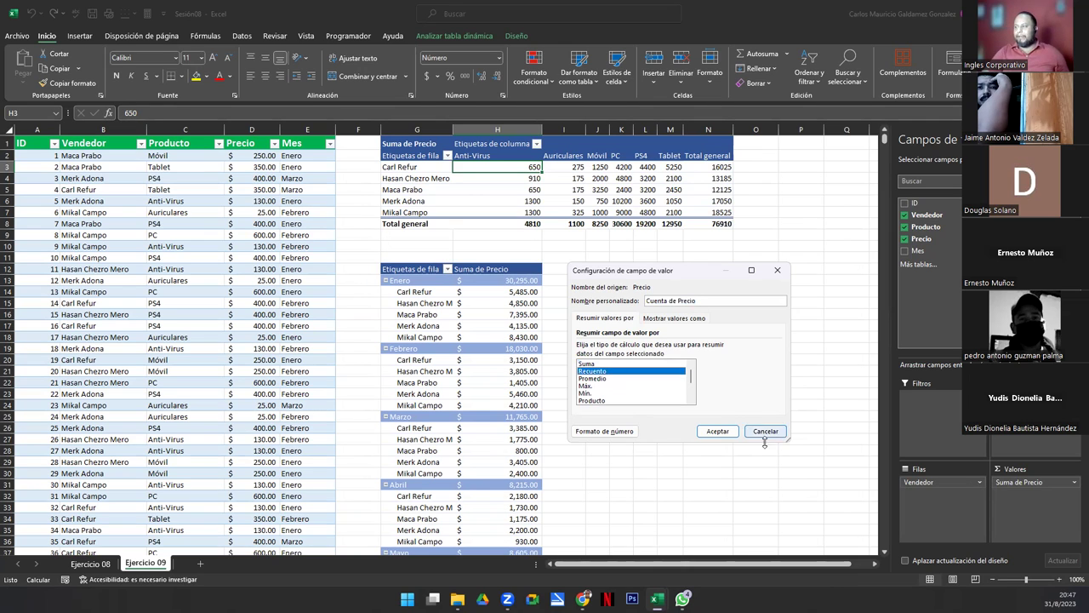
click(715, 432)
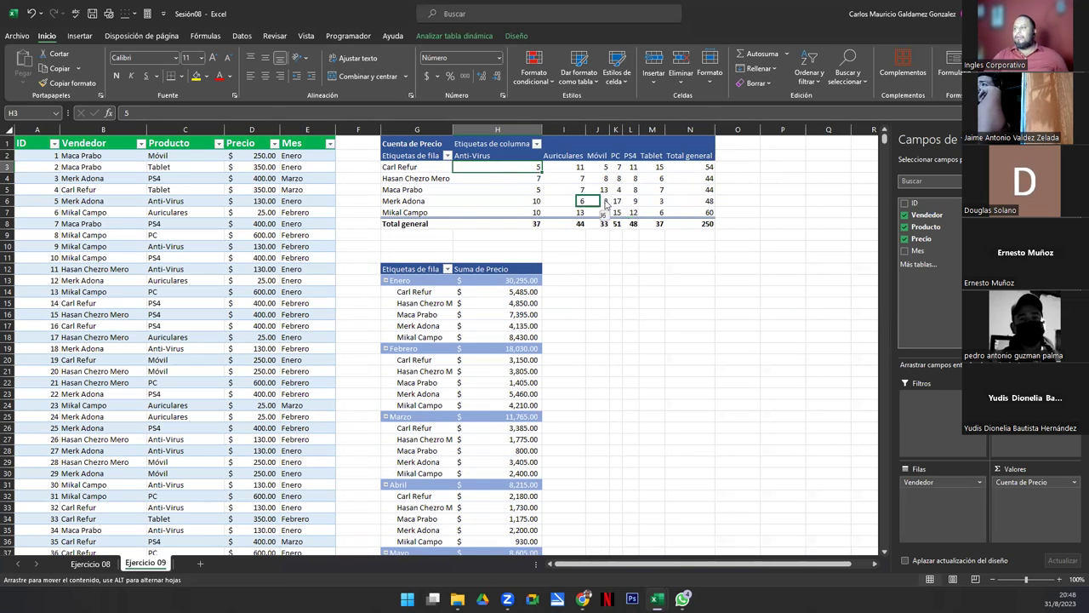
drag(513, 175, 657, 211)
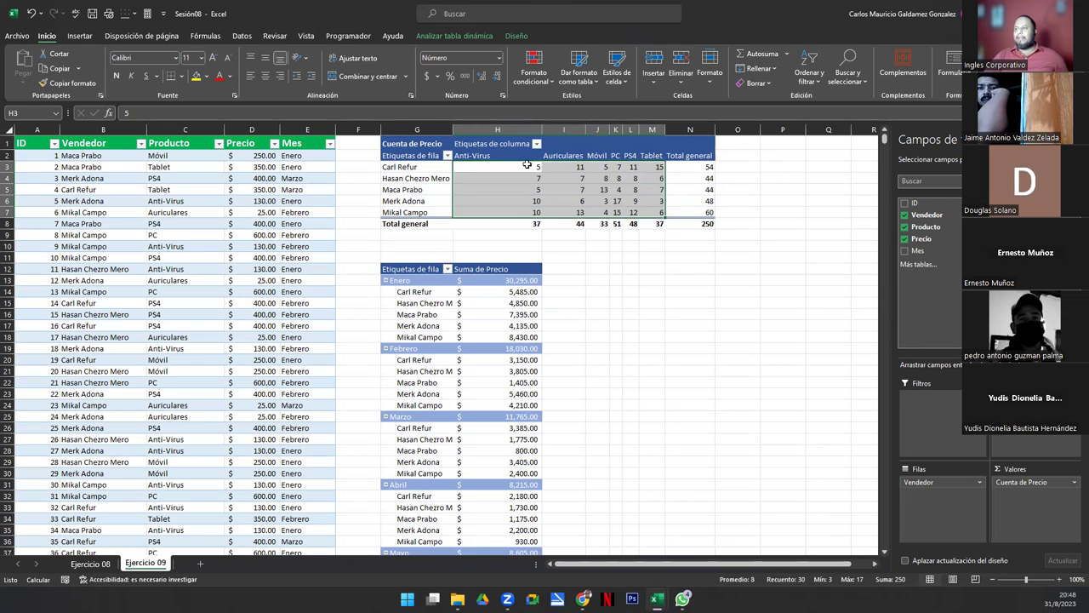
click(491, 159)
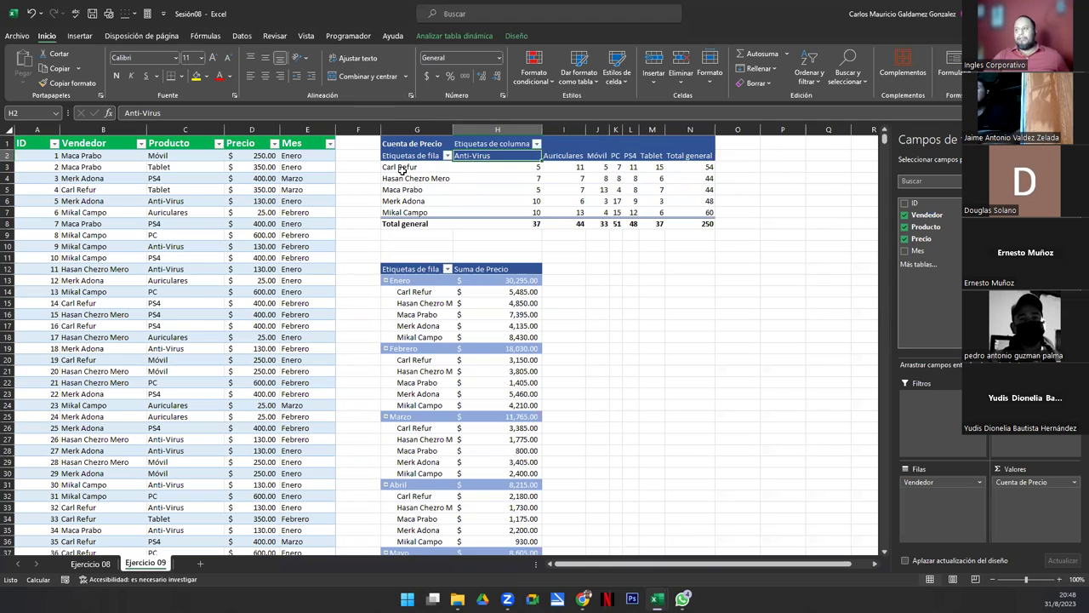
click(407, 167)
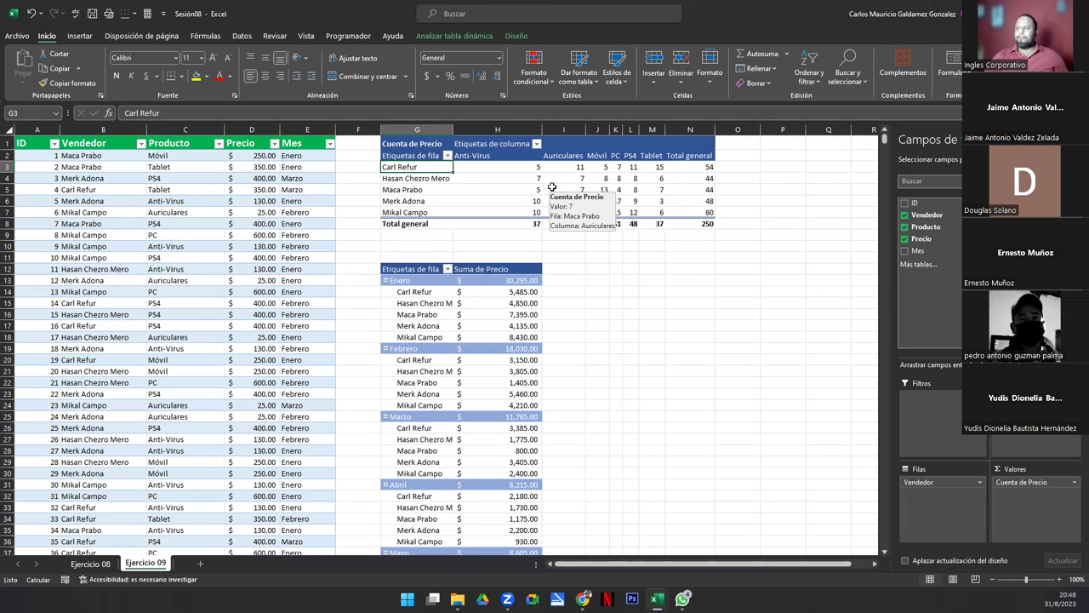
click(468, 235)
click(458, 205)
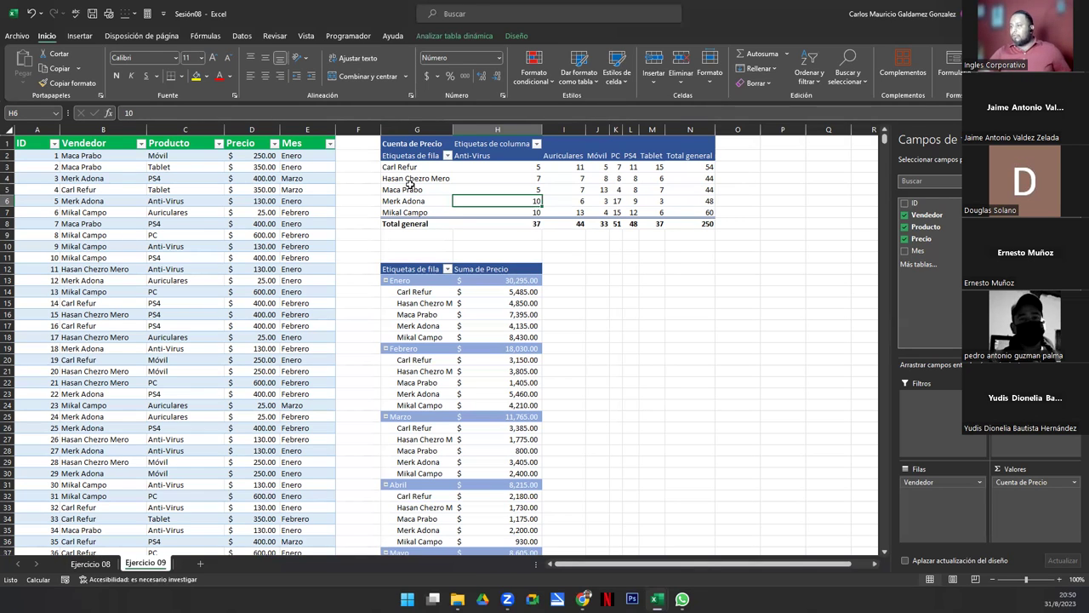
click(425, 314)
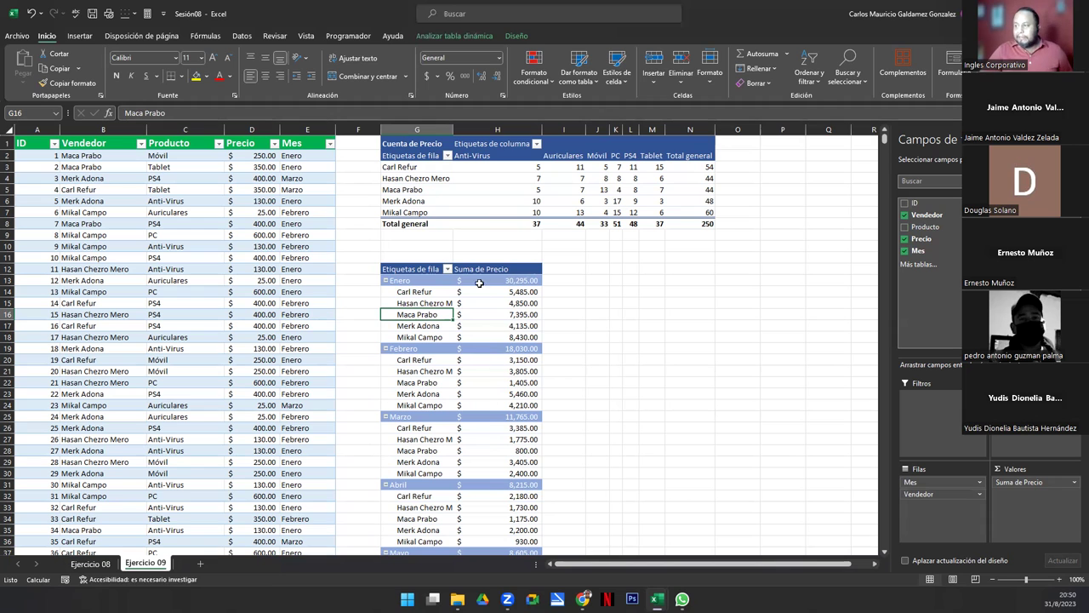
click(397, 269)
scroll(476, 409, down, 5)
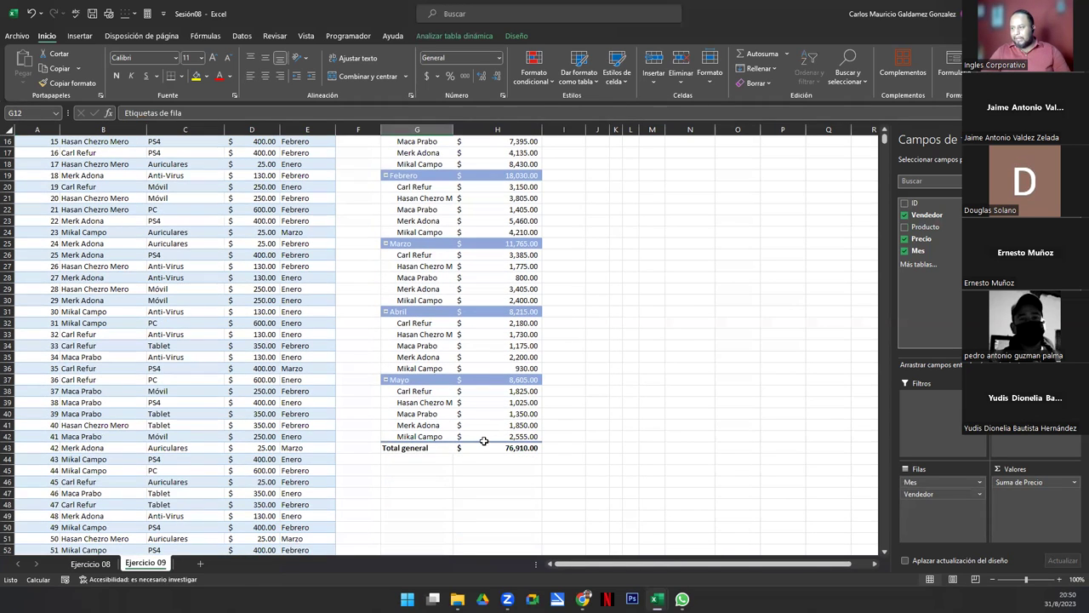
shift+click(484, 447)
key(ctrl+c)
scroll(545, 281, up, 5)
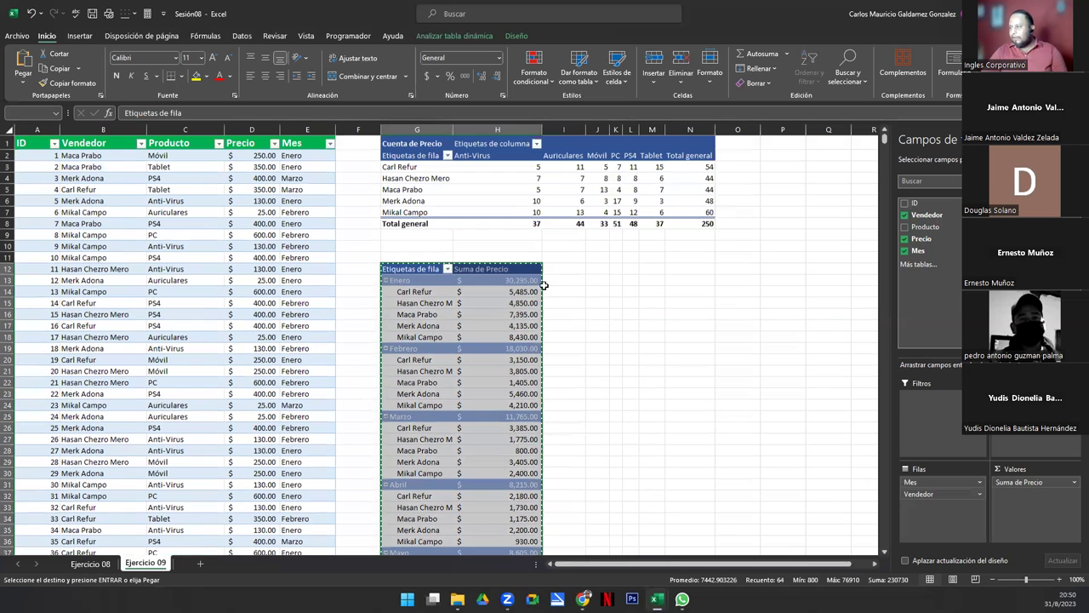
click(591, 263)
key(ctrl+v)
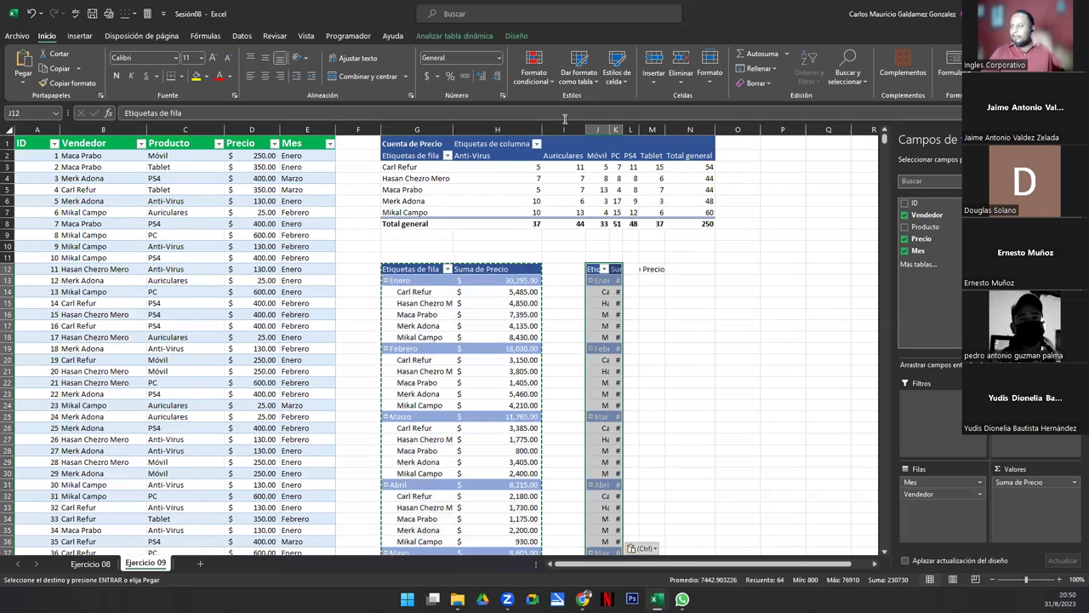
double_click(609, 129)
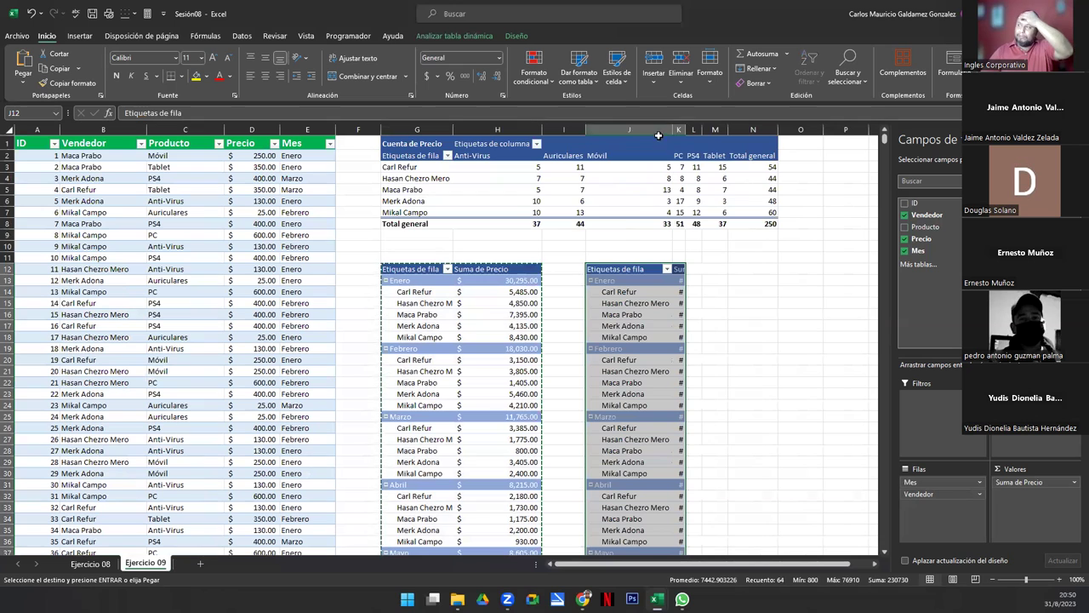
double_click(682, 128)
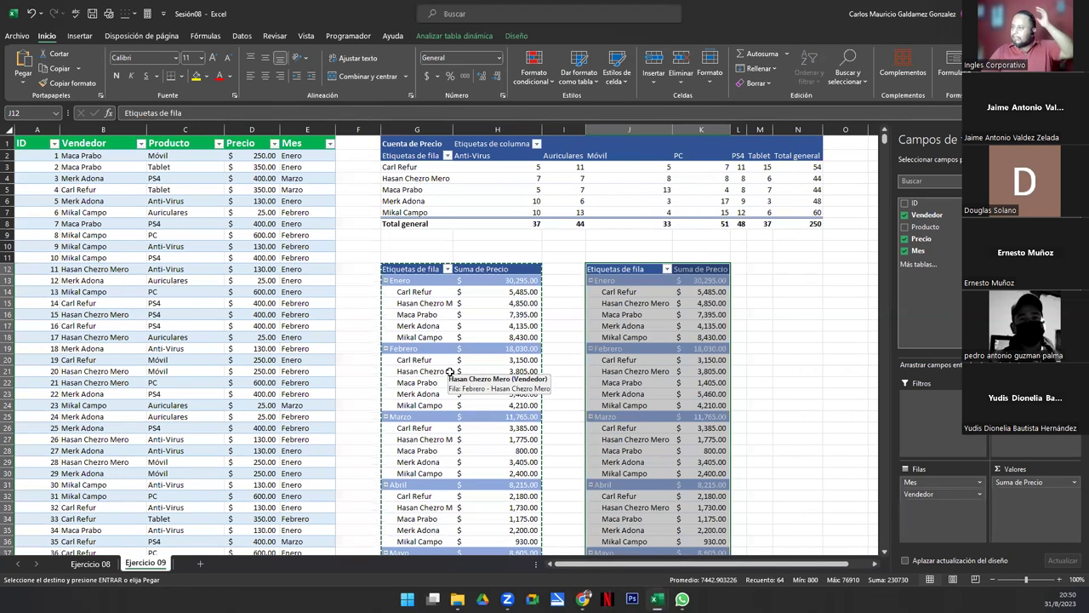
key(ctrl+z)
key(ctrl+z)
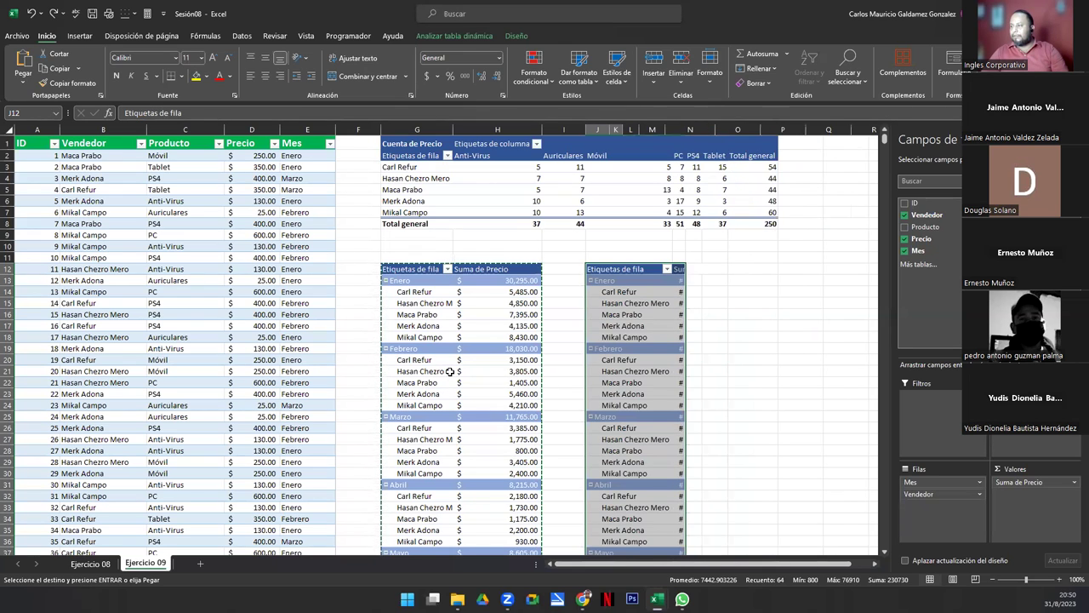
click(464, 300)
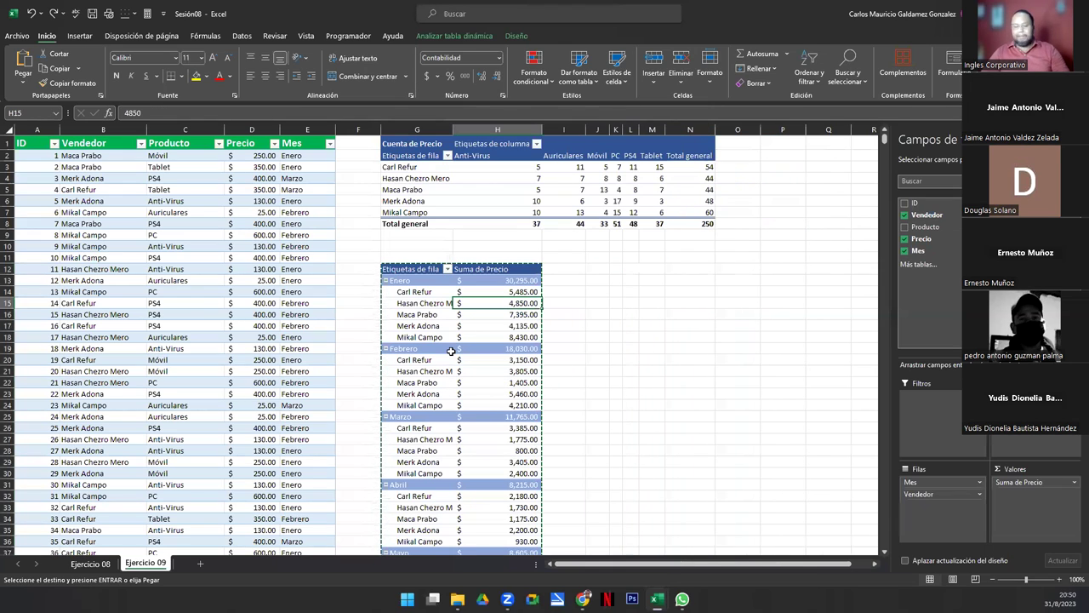
key(Escape)
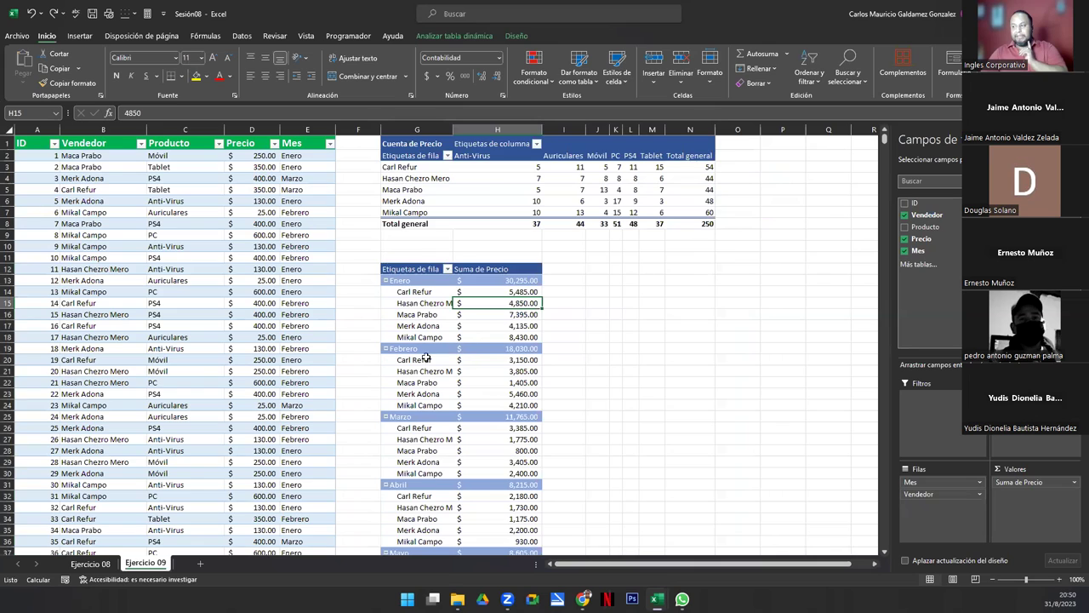
scroll(442, 409, down, 3)
scroll(442, 409, down, 2)
click(486, 448)
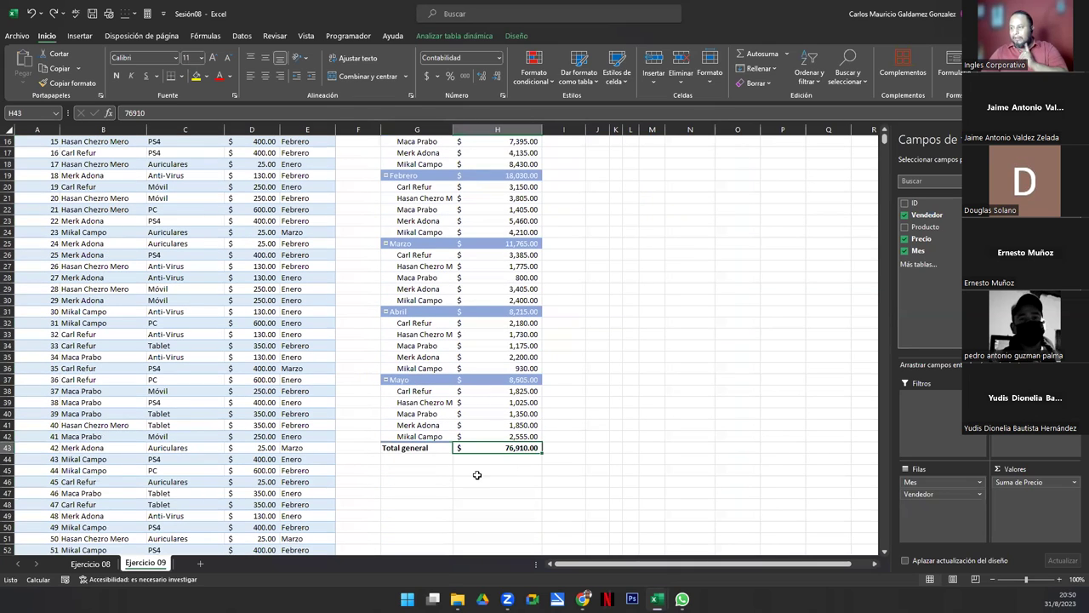
scroll(460, 442, up, 5)
scroll(434, 391, down, 2)
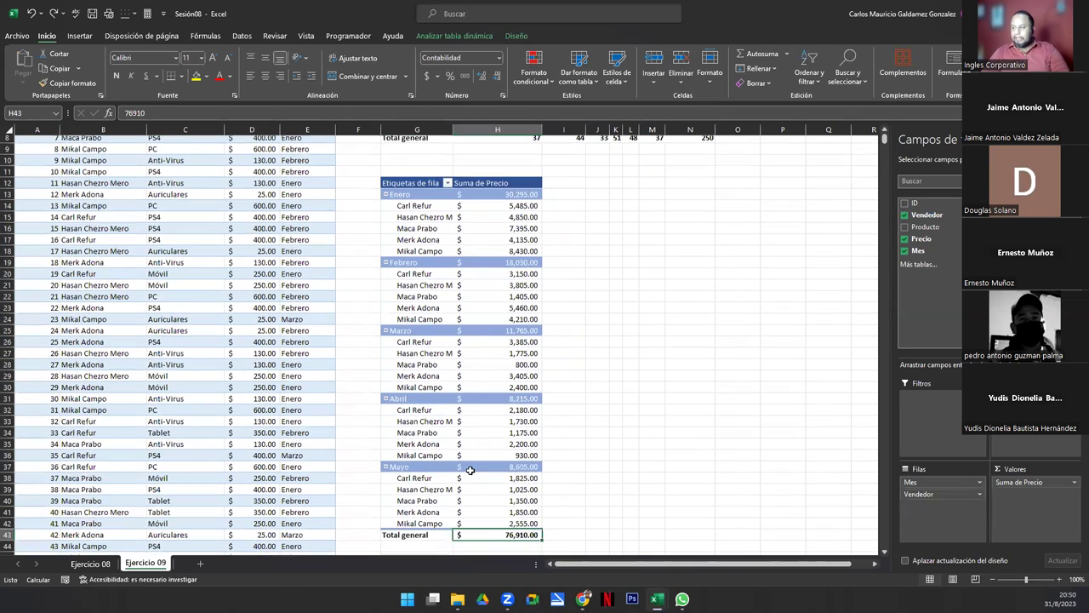
scroll(417, 358, down, 3)
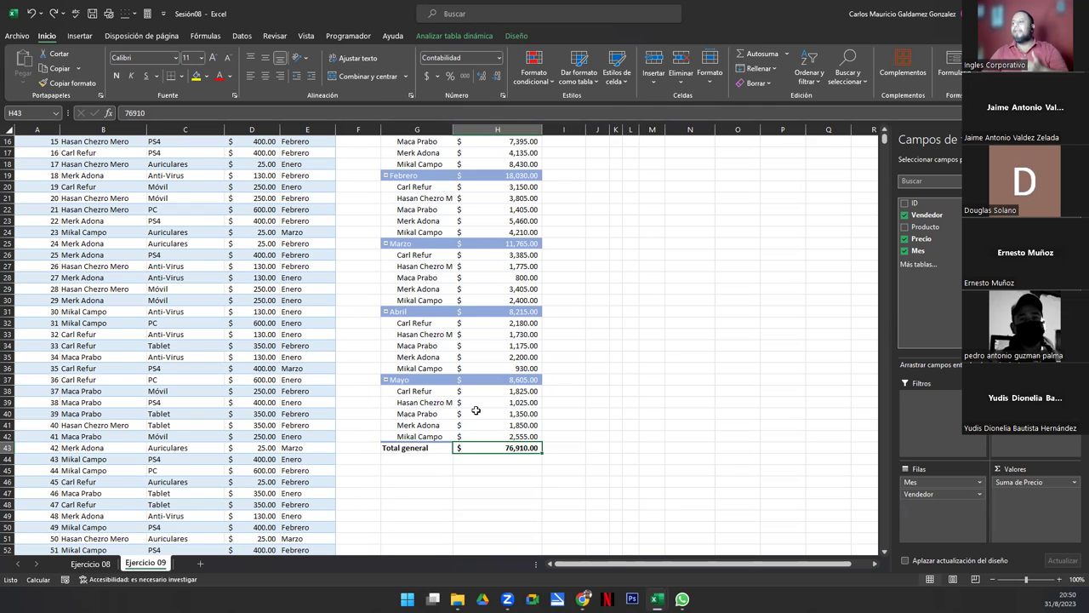
scroll(475, 409, up, 5)
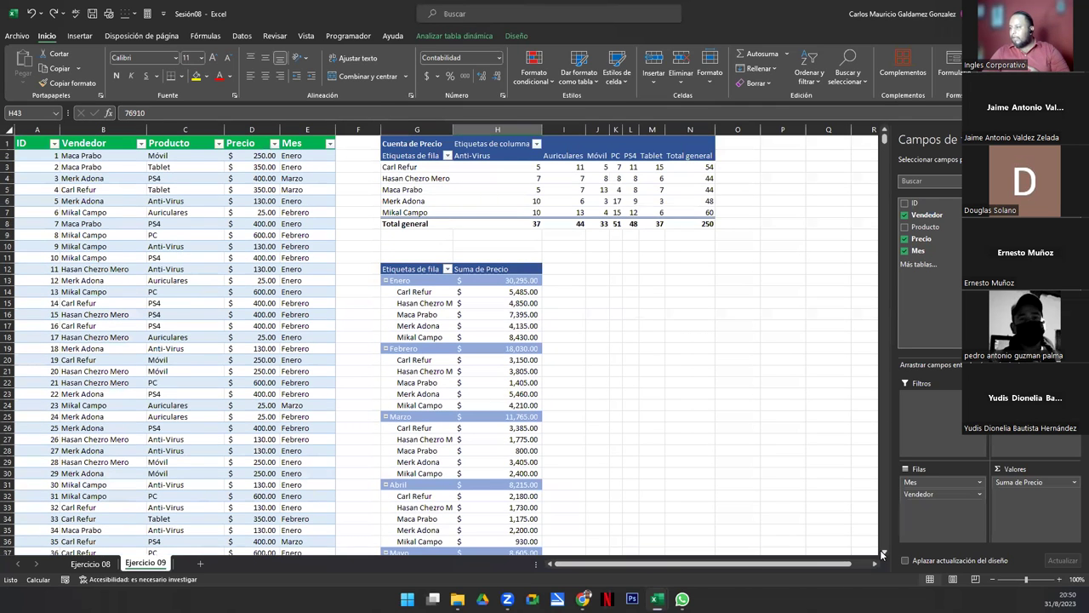
click(882, 553)
click(882, 553)
click(883, 553)
click(882, 553)
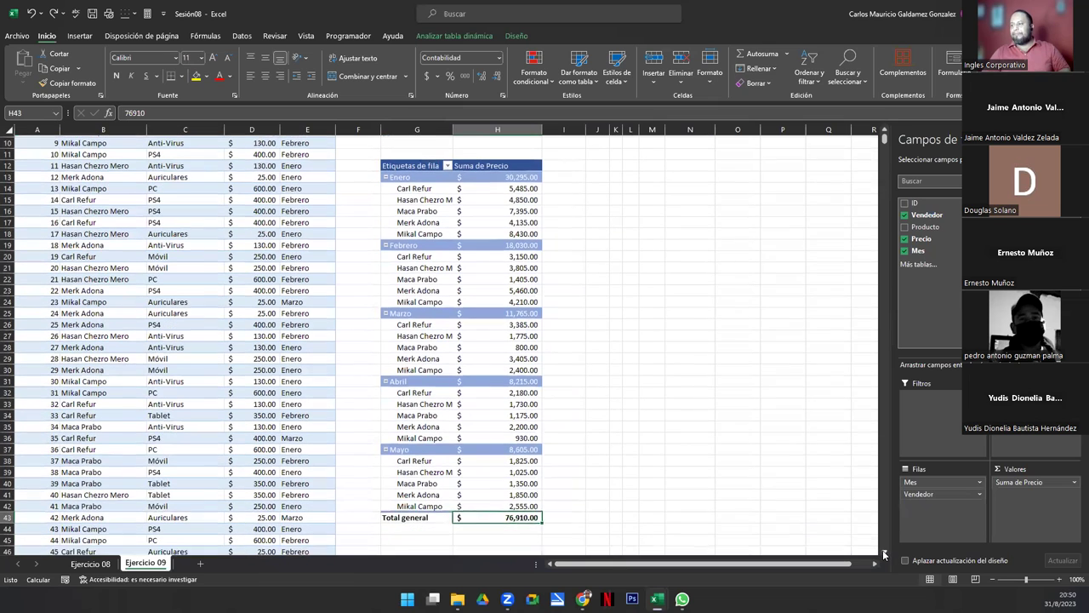
mouse_move(510, 176)
mouse_down()
mouse_move(532, 276)
mouse_move(520, 515)
mouse_up()
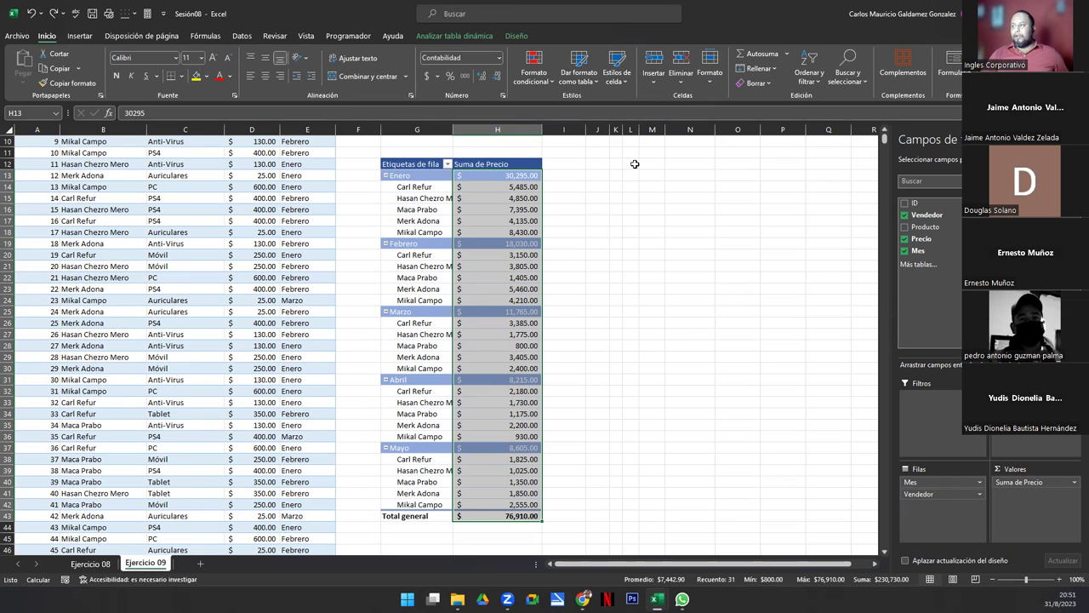
click(400, 177)
click(417, 184)
click(511, 189)
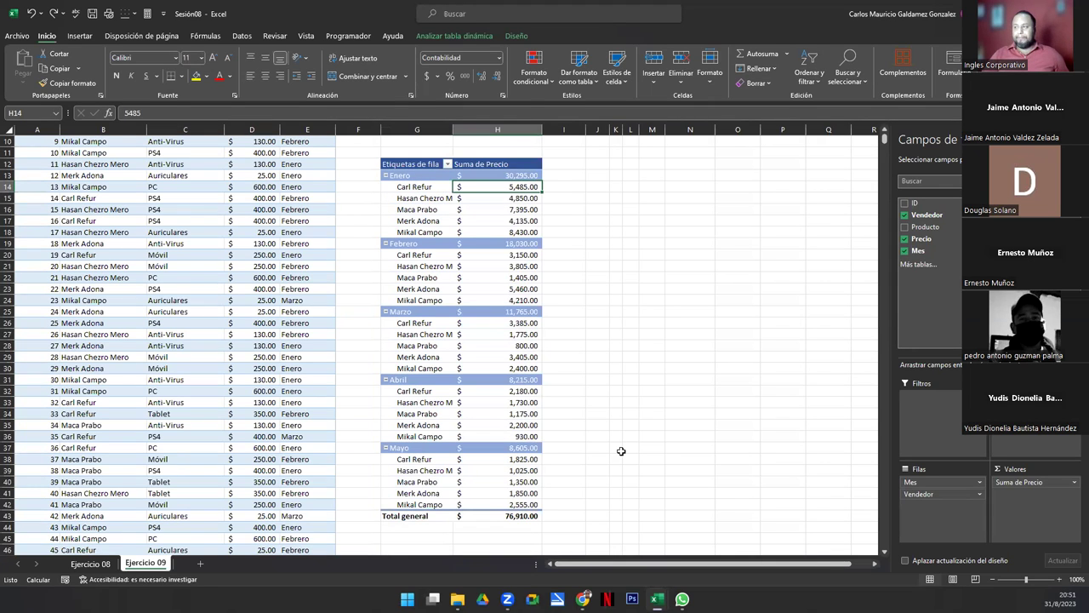
click(402, 186)
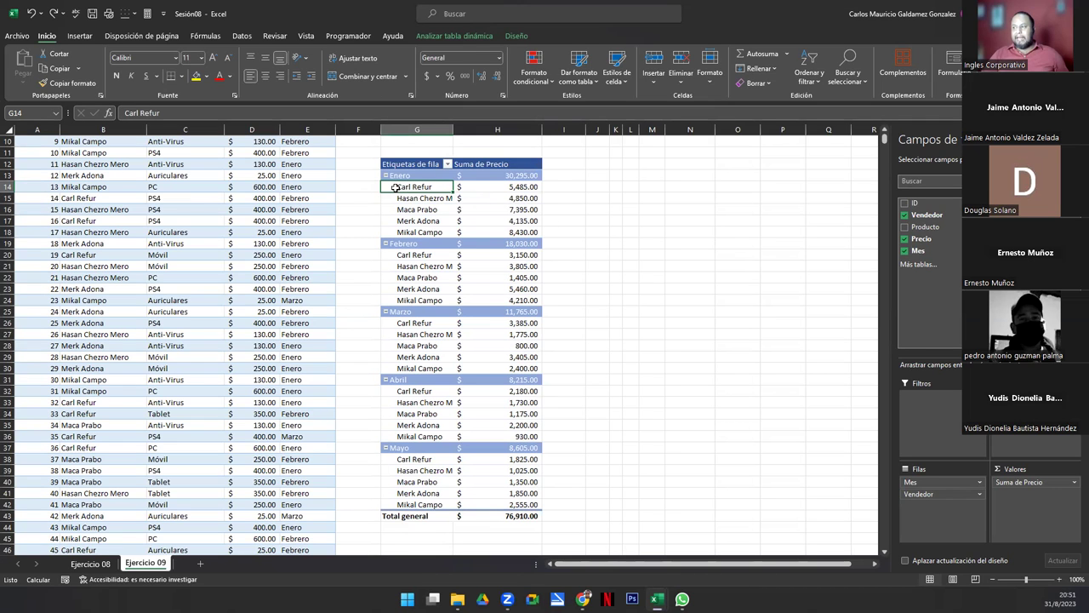
key(Right)
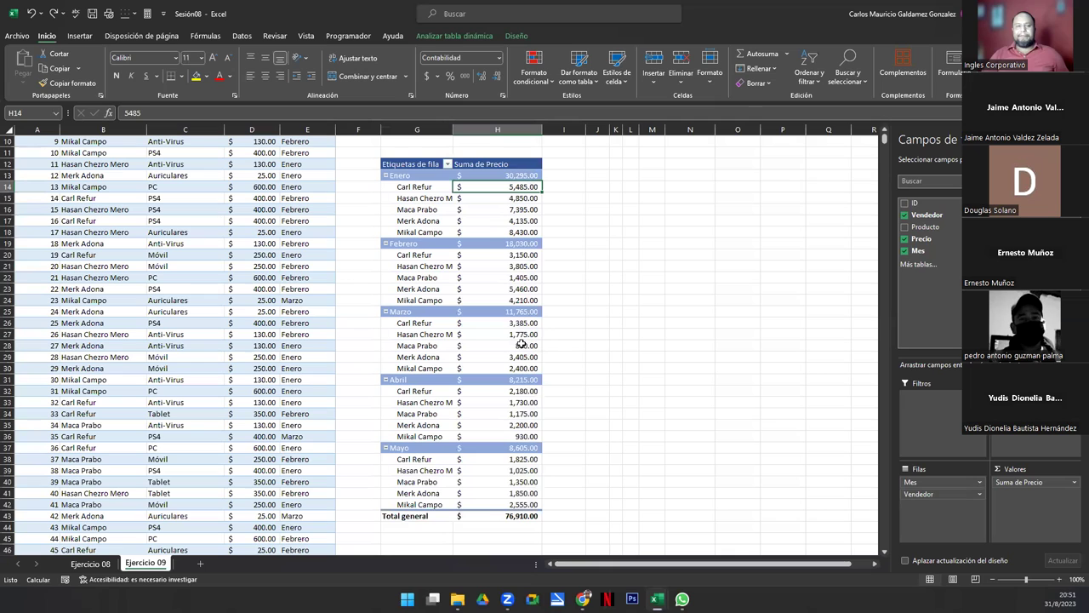
click(492, 176)
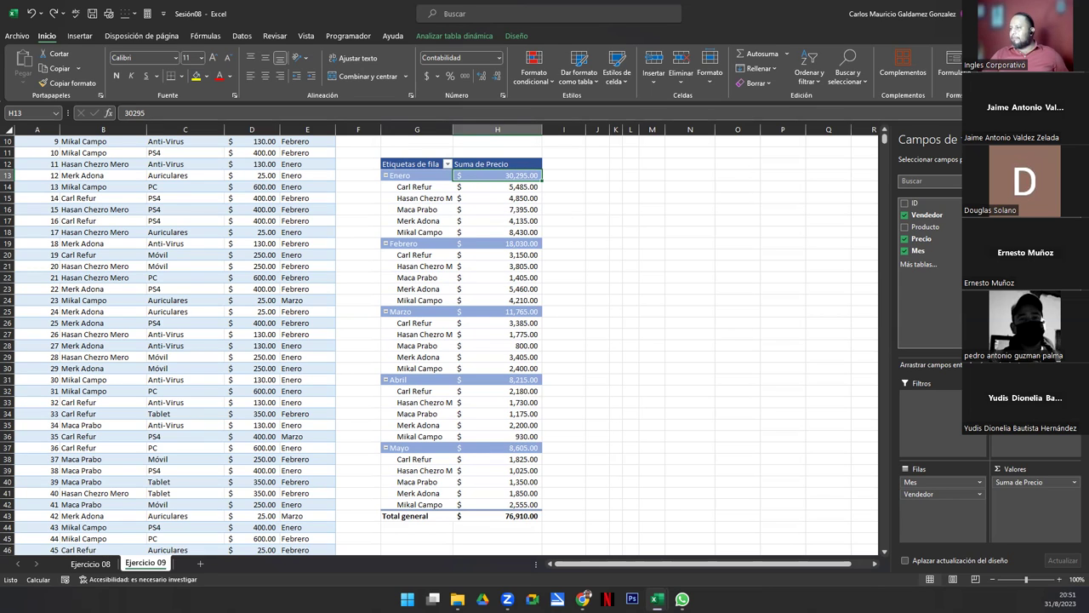
click(487, 185)
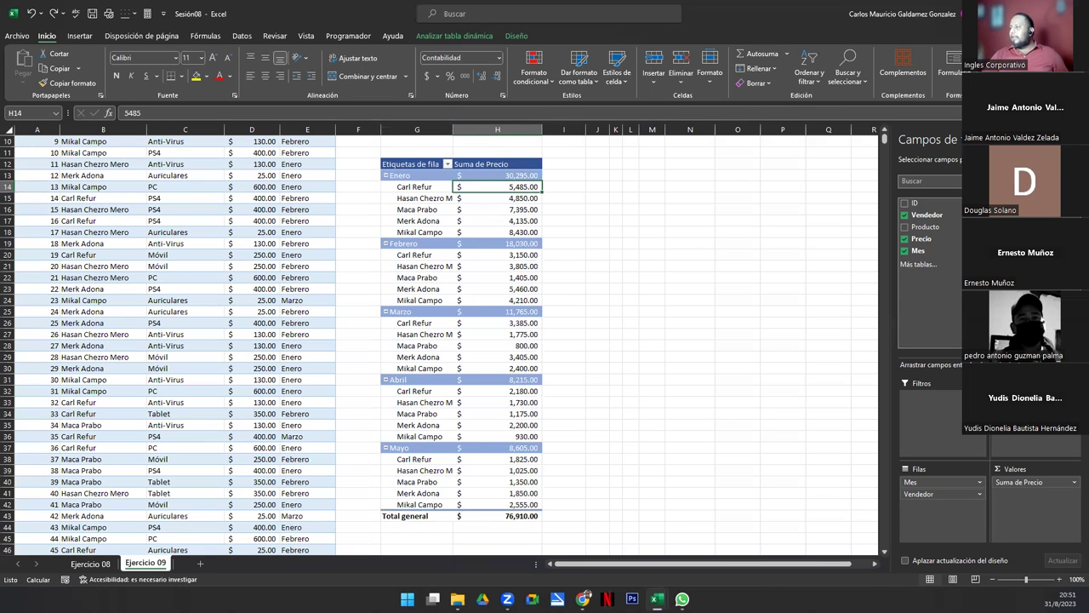
click(1073, 482)
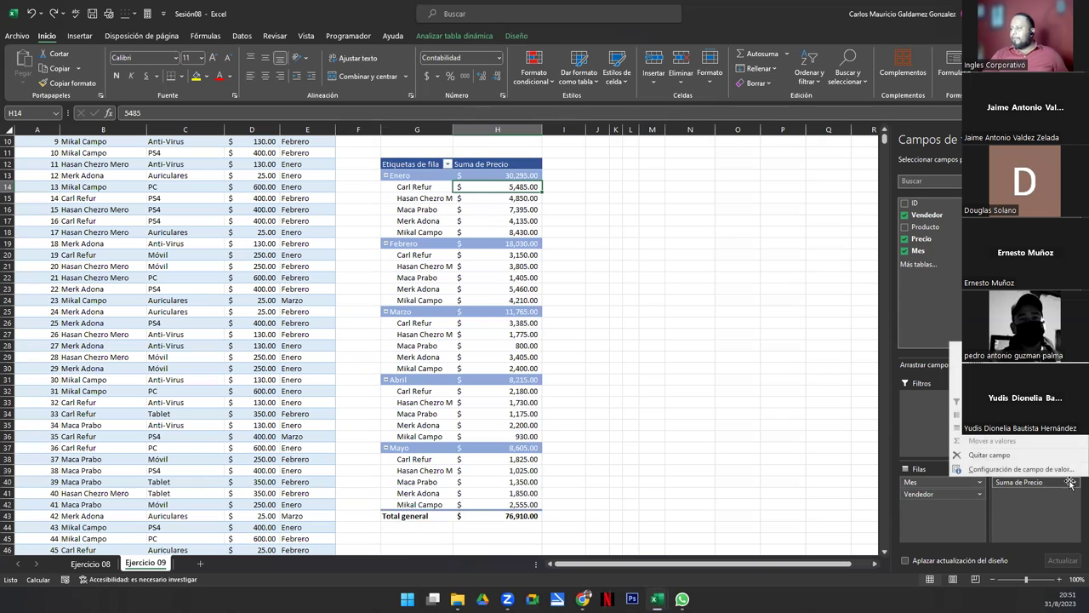
click(1022, 470)
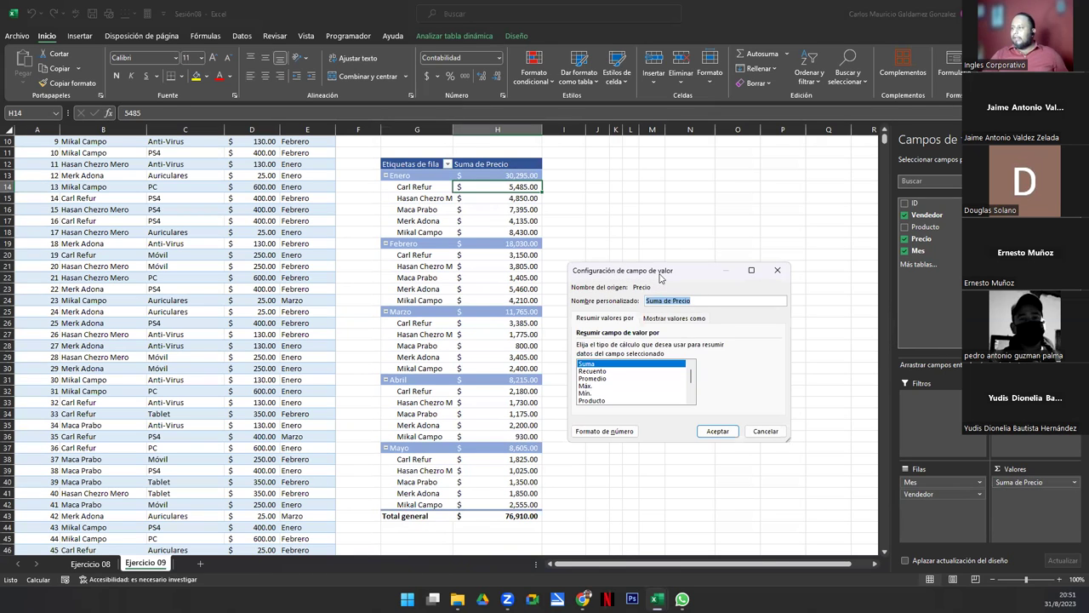
drag(660, 275, 702, 223)
click(717, 265)
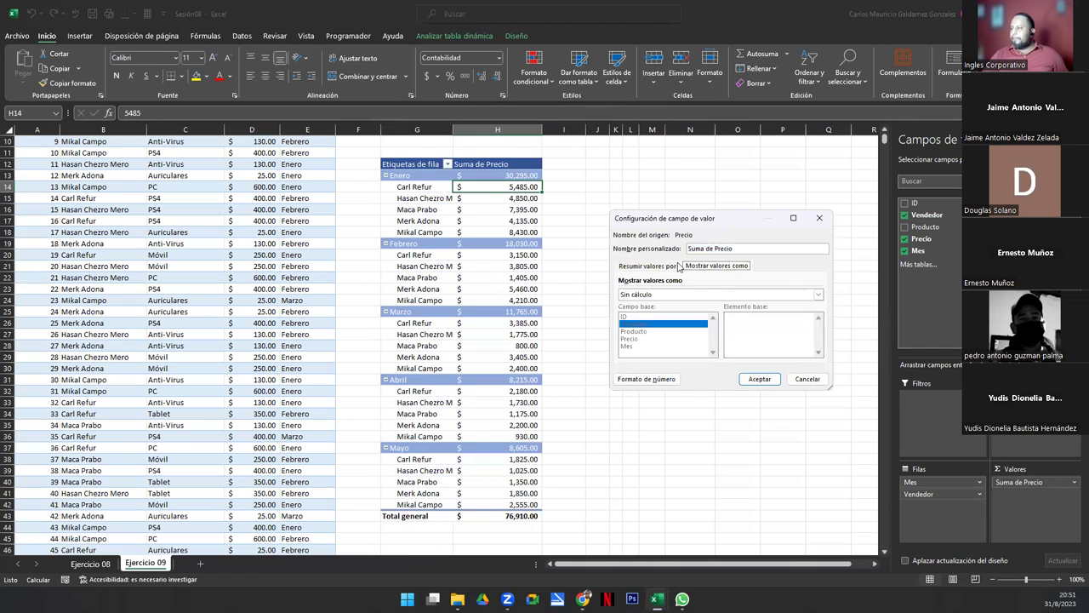
click(650, 266)
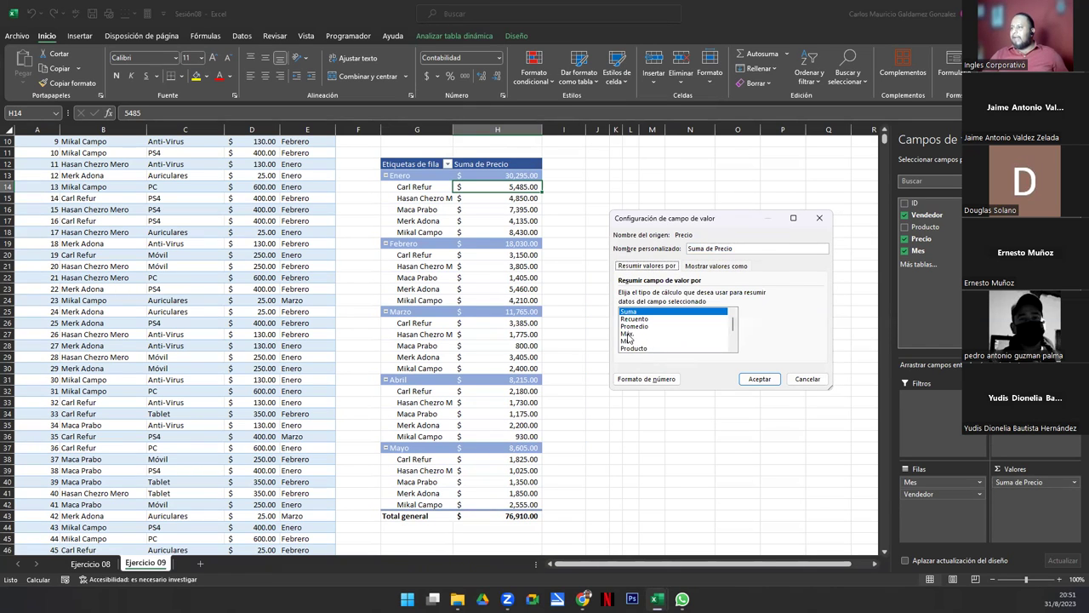
click(627, 334)
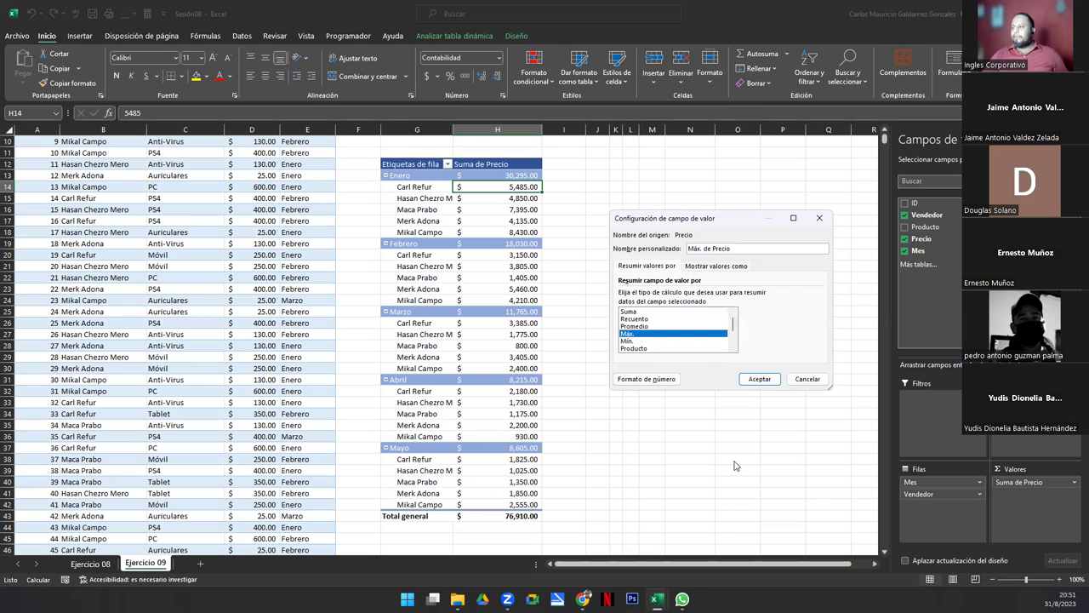
click(762, 378)
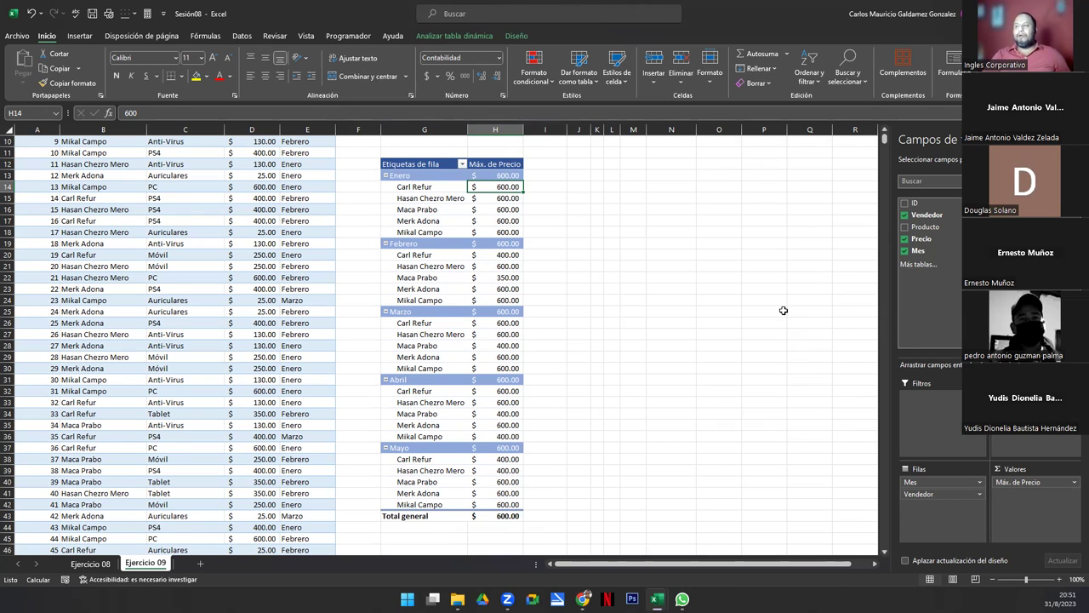
click(396, 188)
click(502, 188)
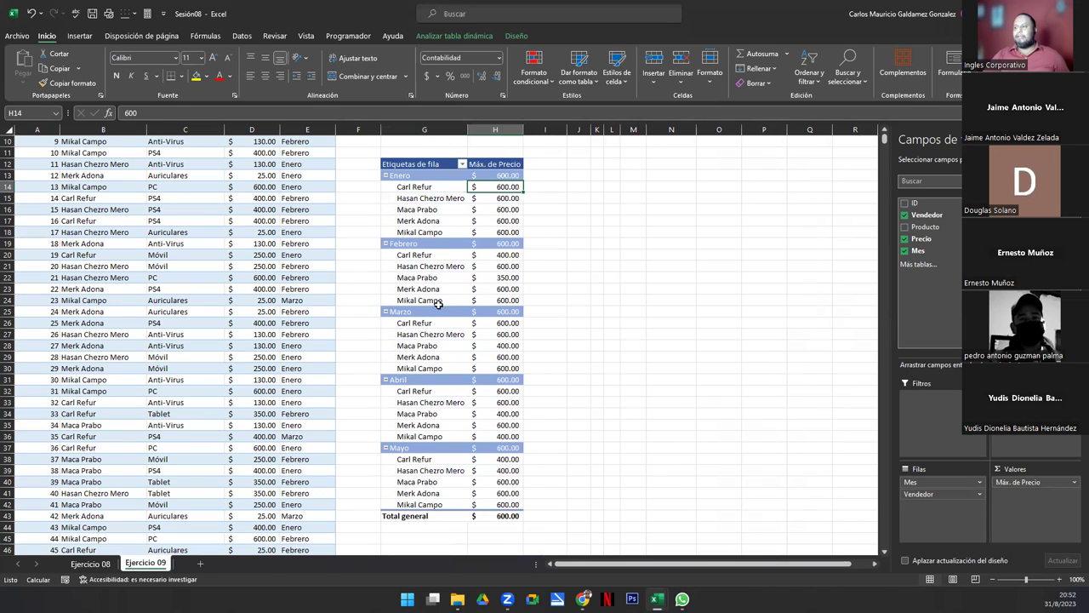
click(416, 255)
click(486, 256)
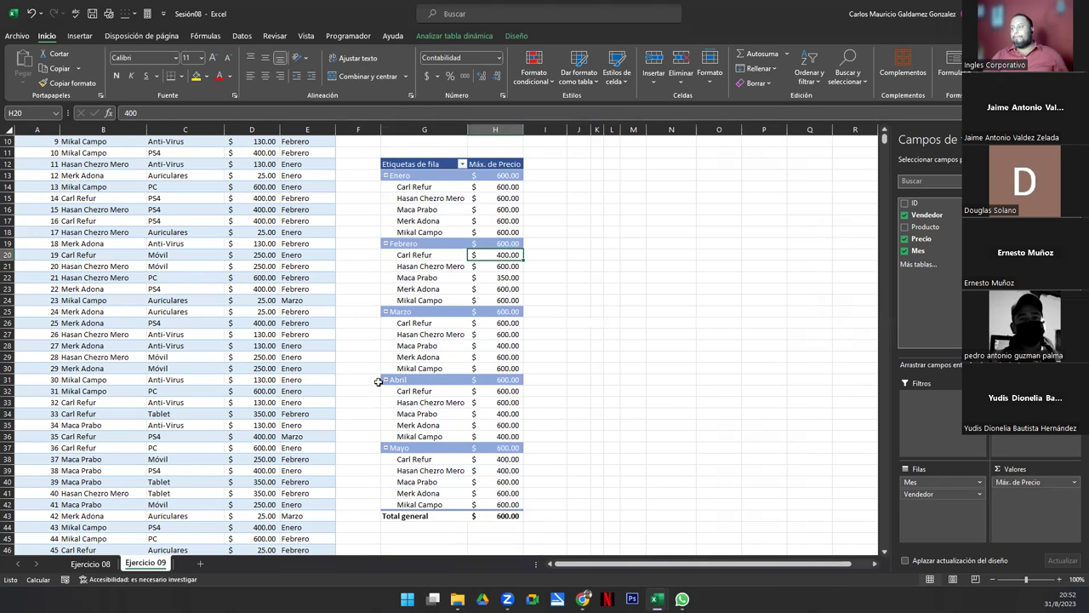
click(417, 323)
click(416, 393)
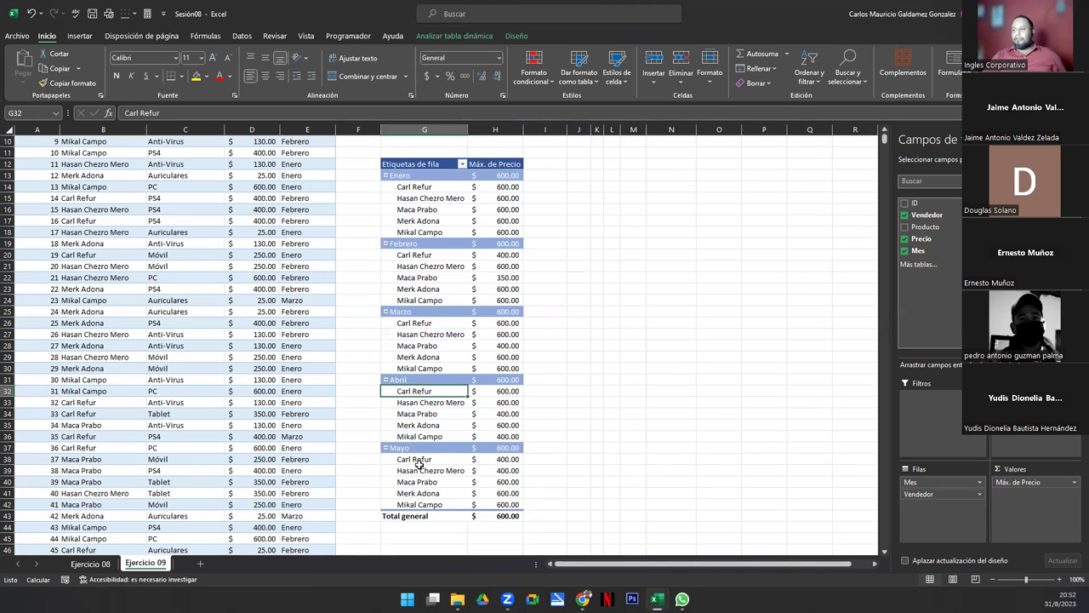
click(417, 460)
click(492, 459)
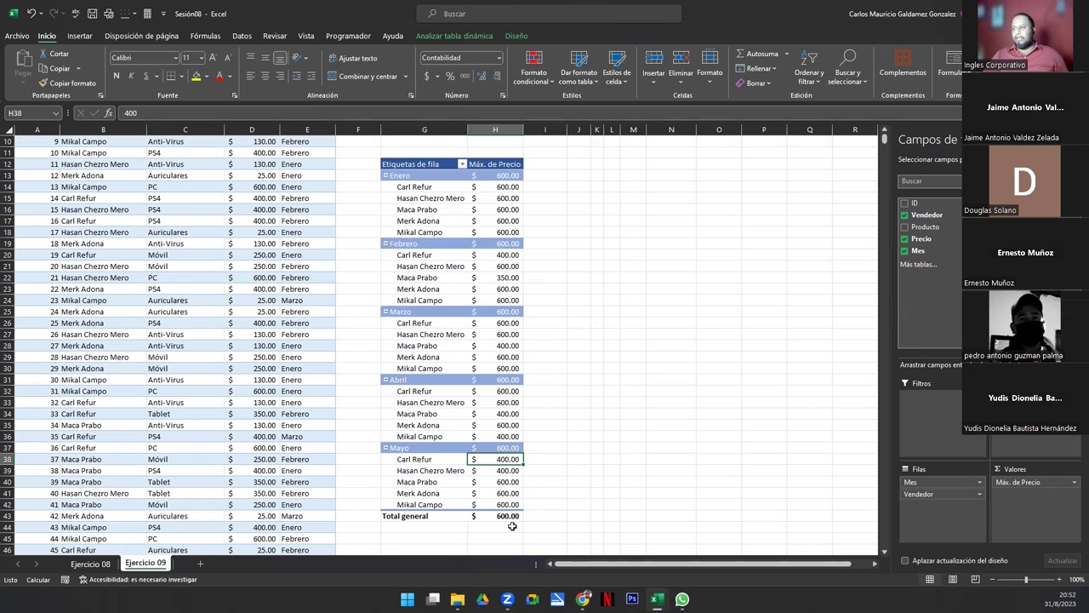
click(403, 187)
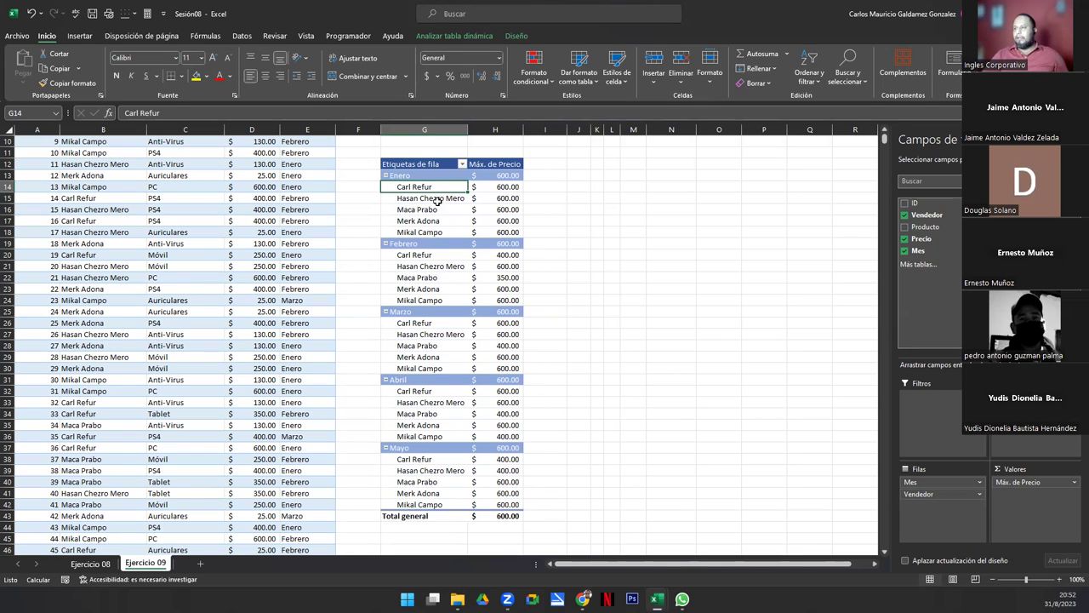
click(429, 267)
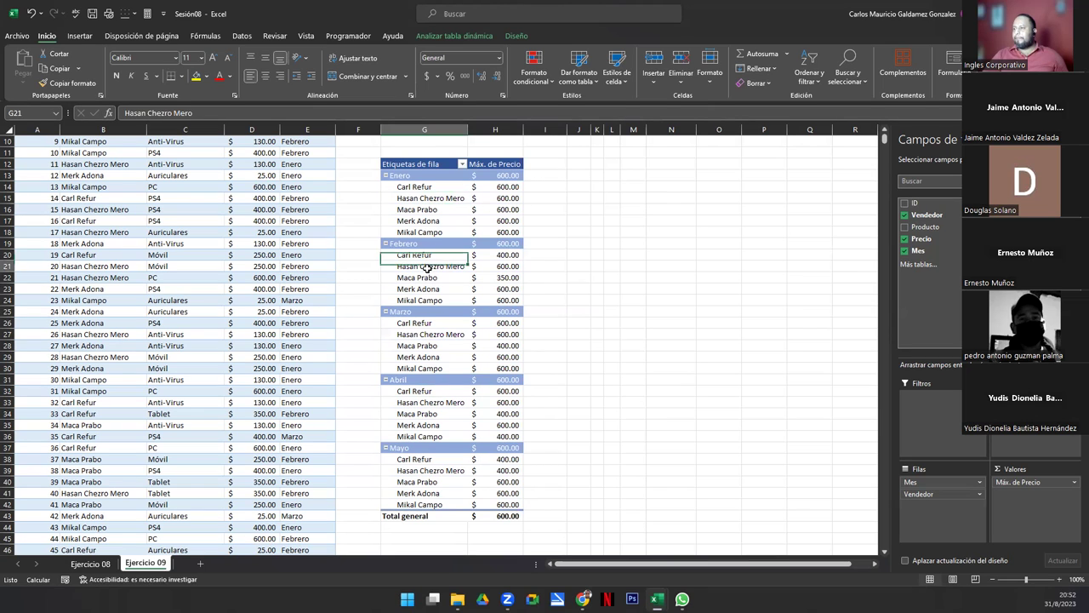
click(432, 334)
click(437, 403)
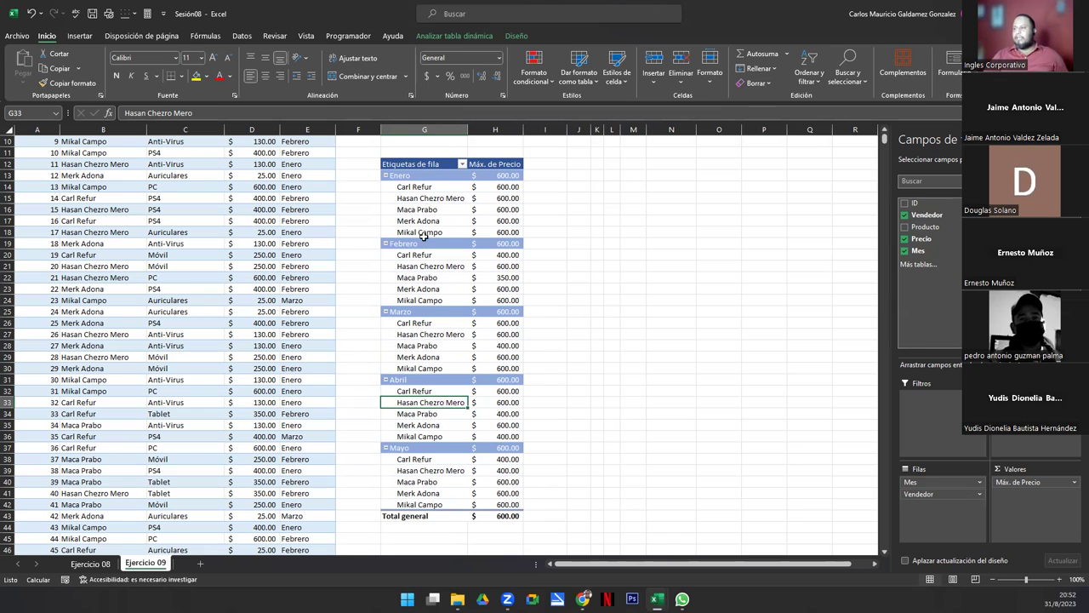
click(411, 470)
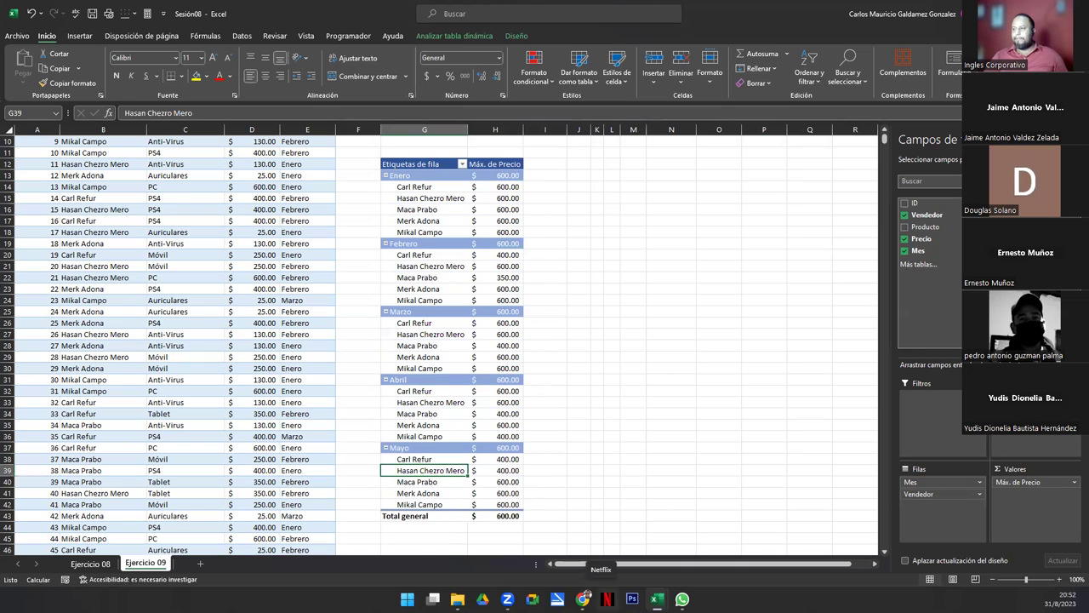
click(430, 210)
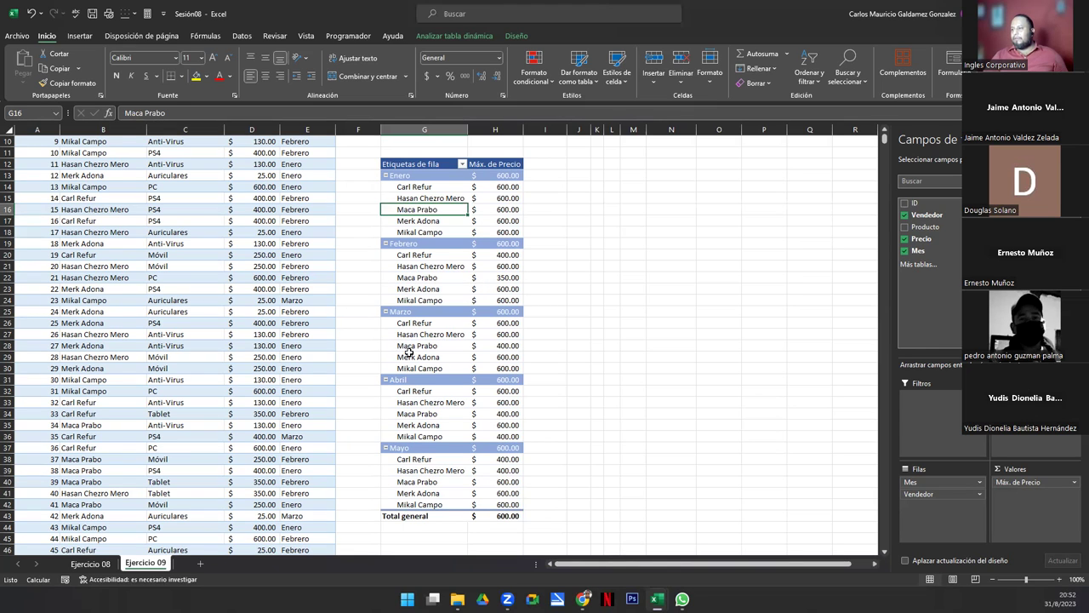
click(410, 346)
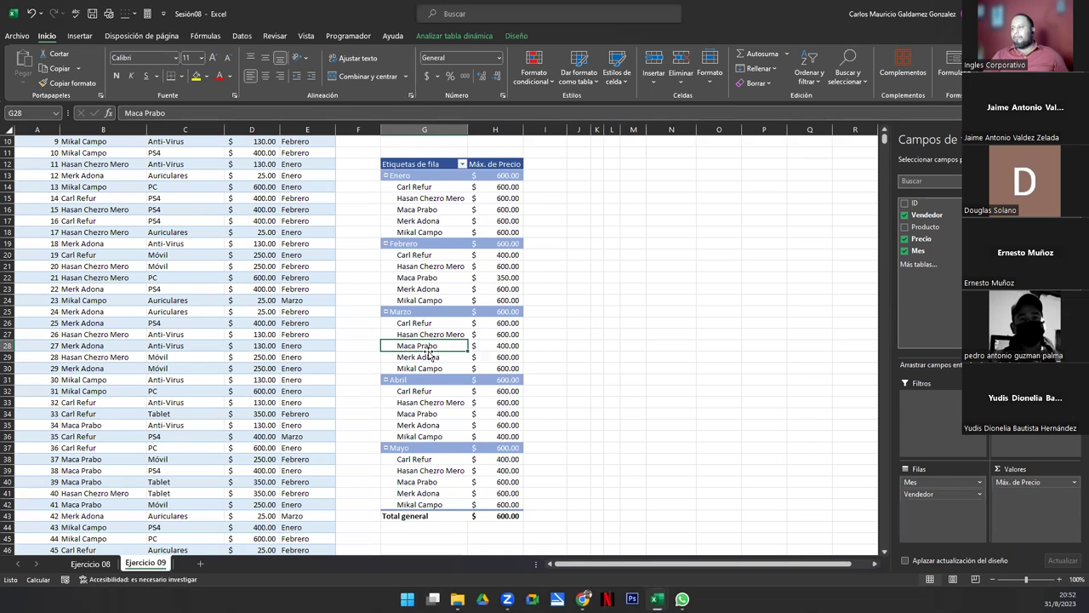
click(419, 415)
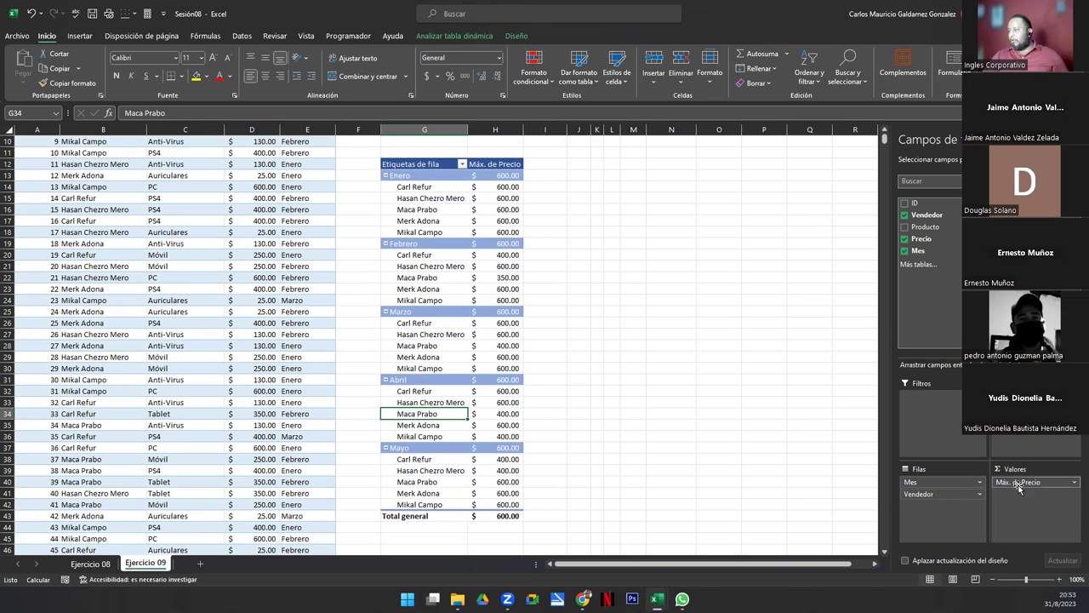
Step: Change the price value field's summary from Máx. to Mín. in Configuración de campo de valor
click(1073, 483)
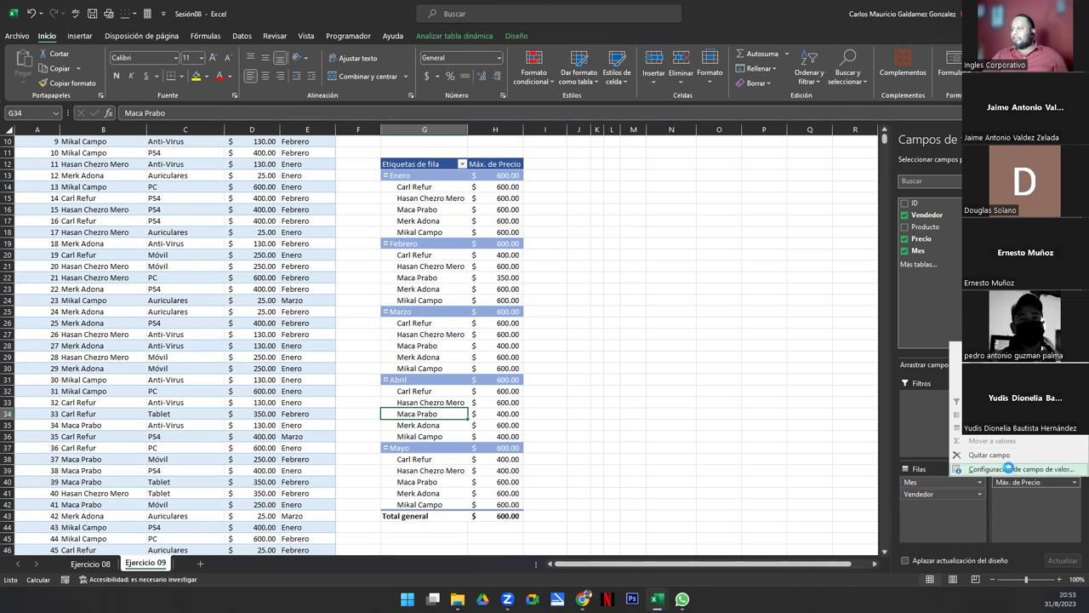
click(1010, 470)
click(630, 341)
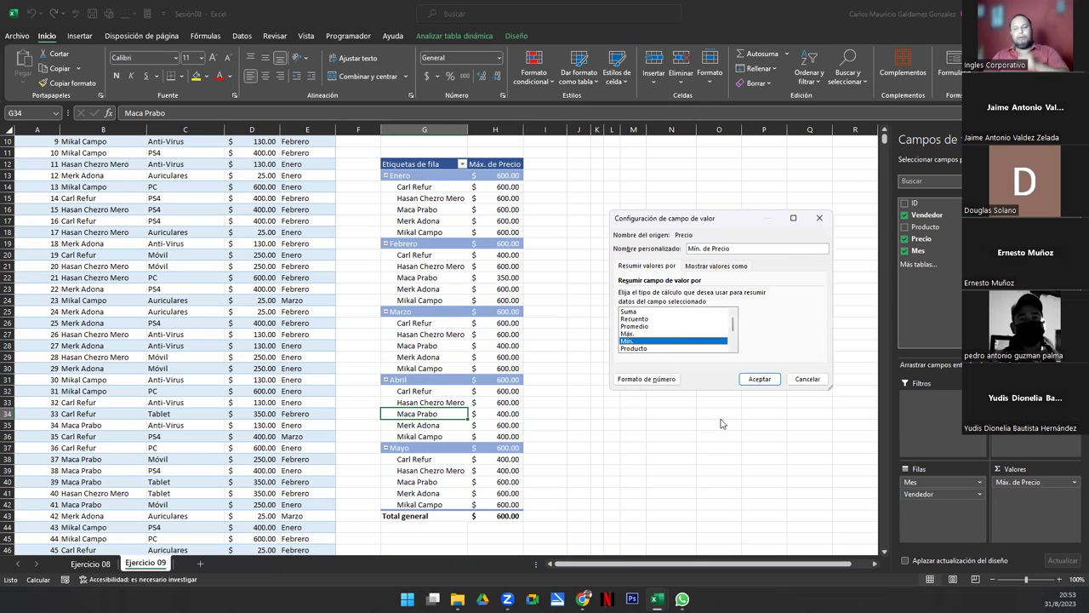
click(755, 381)
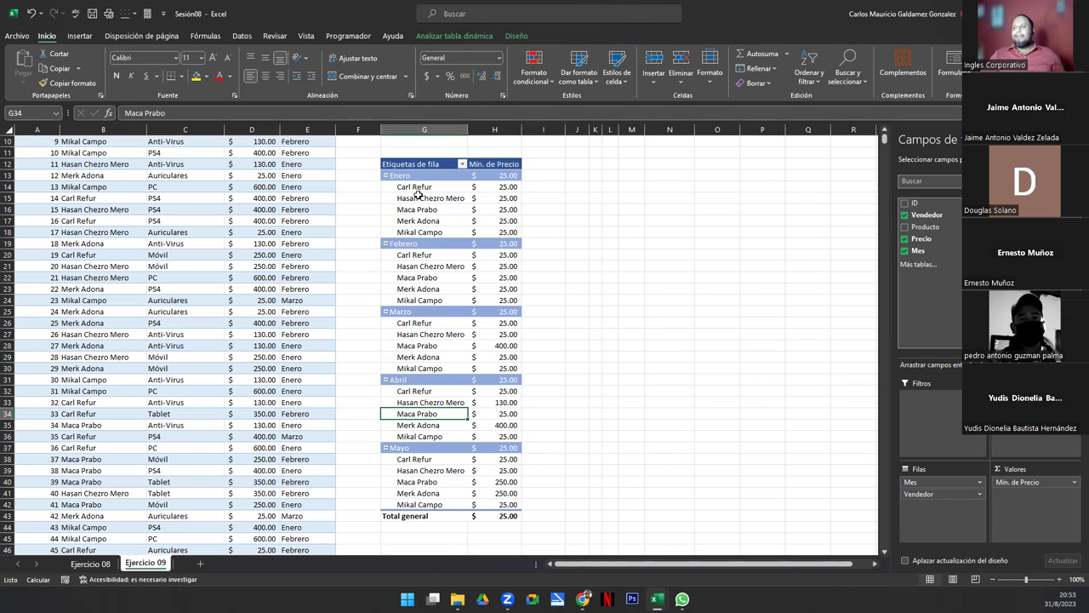
Step: Inspect the minimum prices by month, including Marzo's 400.00 and Abril's 130.00
mouse_move(413, 185)
mouse_down()
mouse_move(425, 232)
mouse_move(486, 182)
mouse_up()
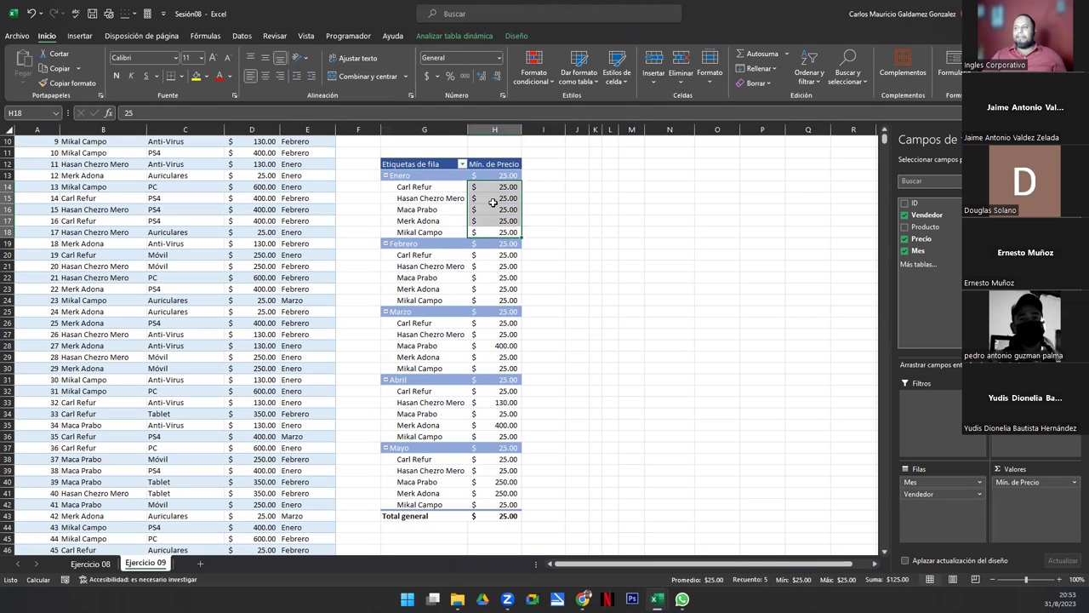
click(421, 257)
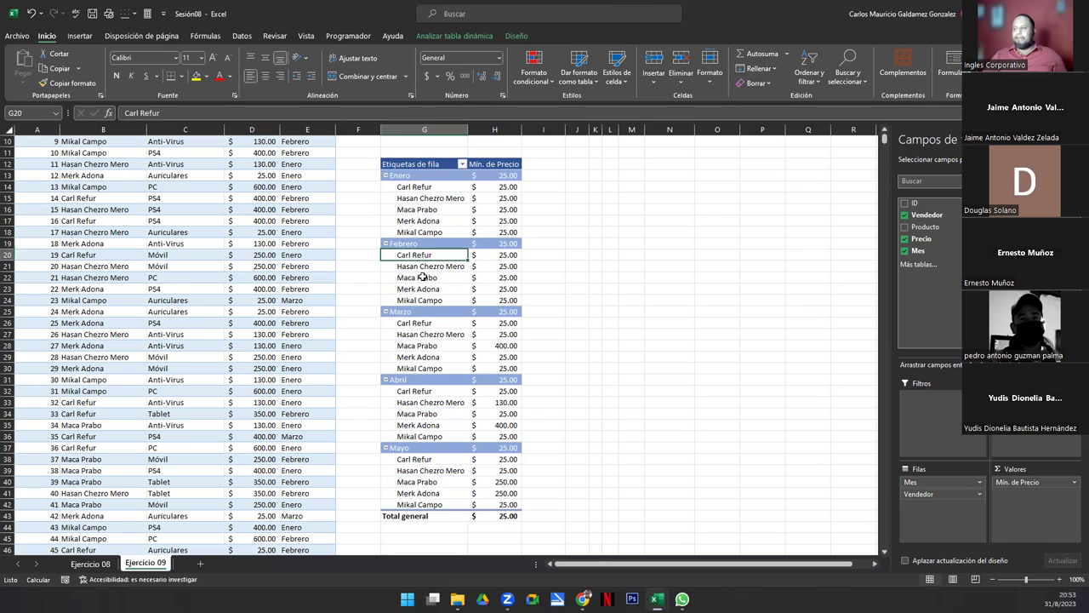
drag(422, 324, 428, 366)
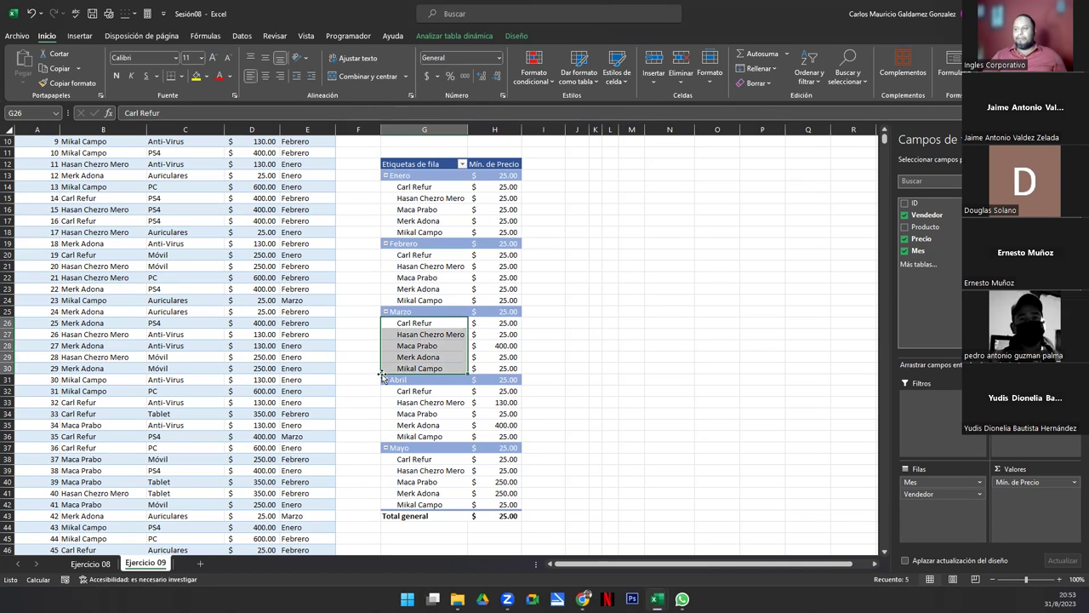
click(426, 343)
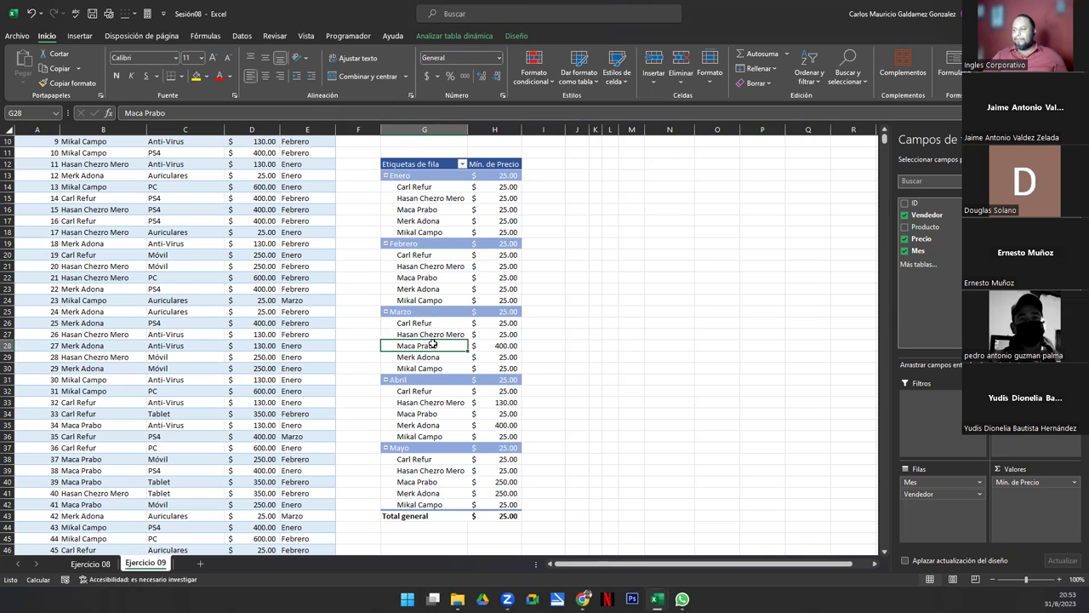
click(417, 402)
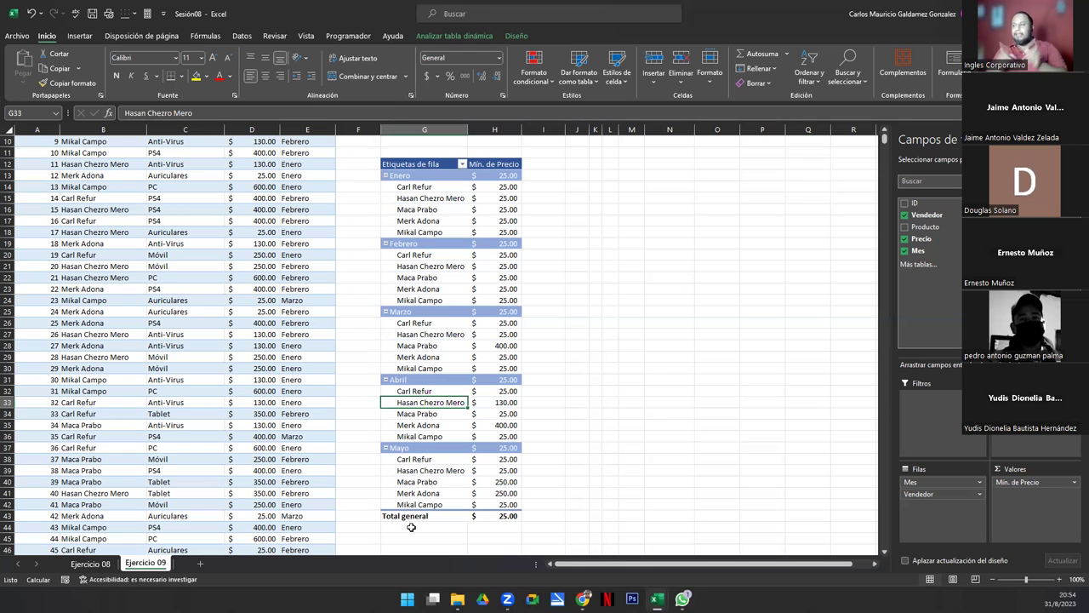
Step: Summarize Precio by Promedio, giving Enero an average of 294.13 and 307.64 overall
scroll(411, 527, up, 3)
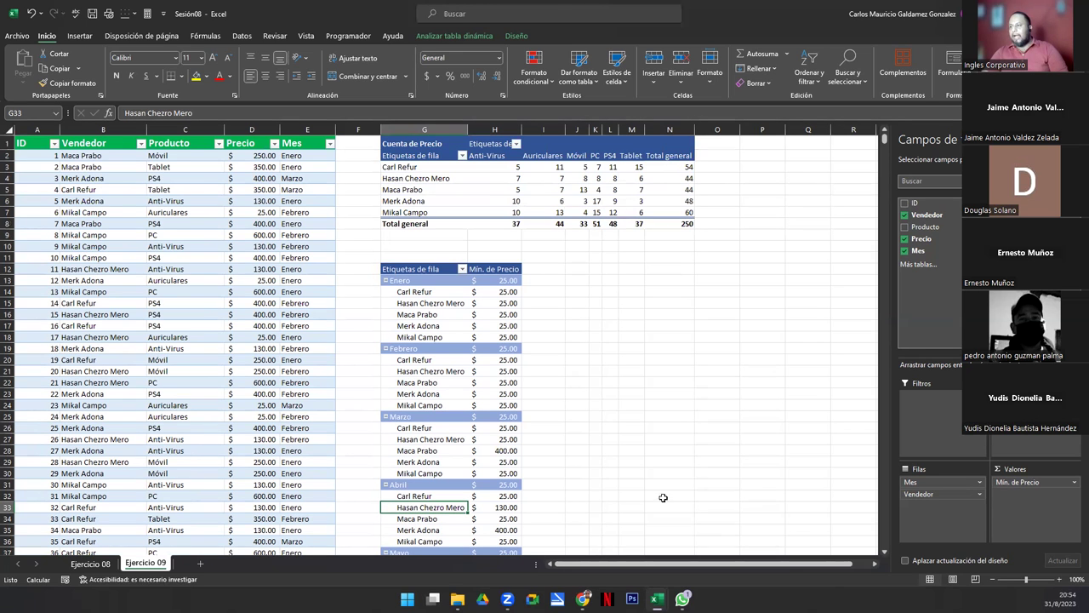
scroll(468, 454, down, 5)
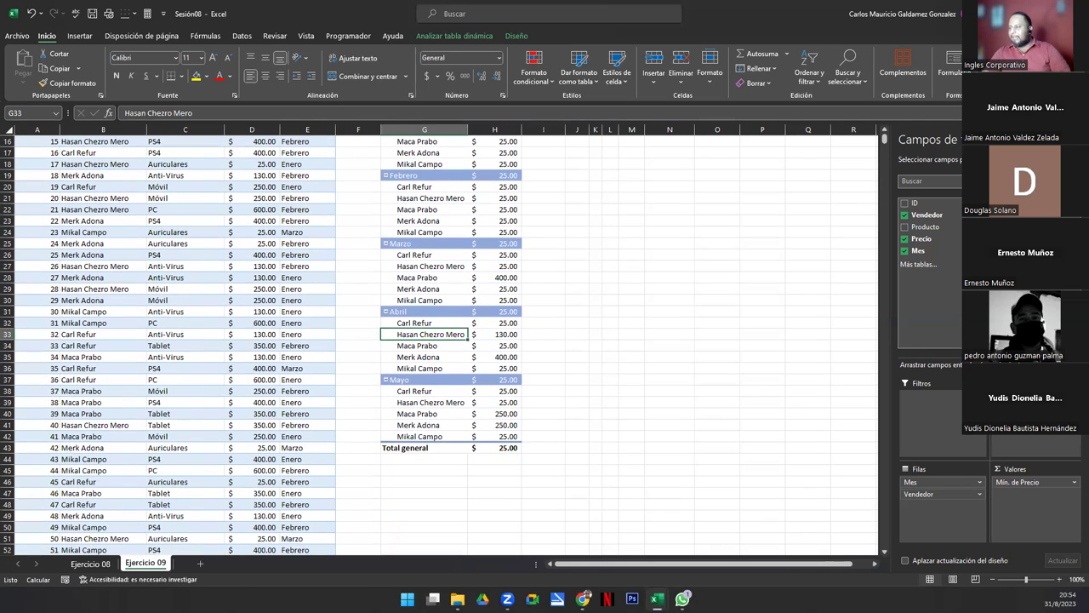
scroll(477, 231, up, 1)
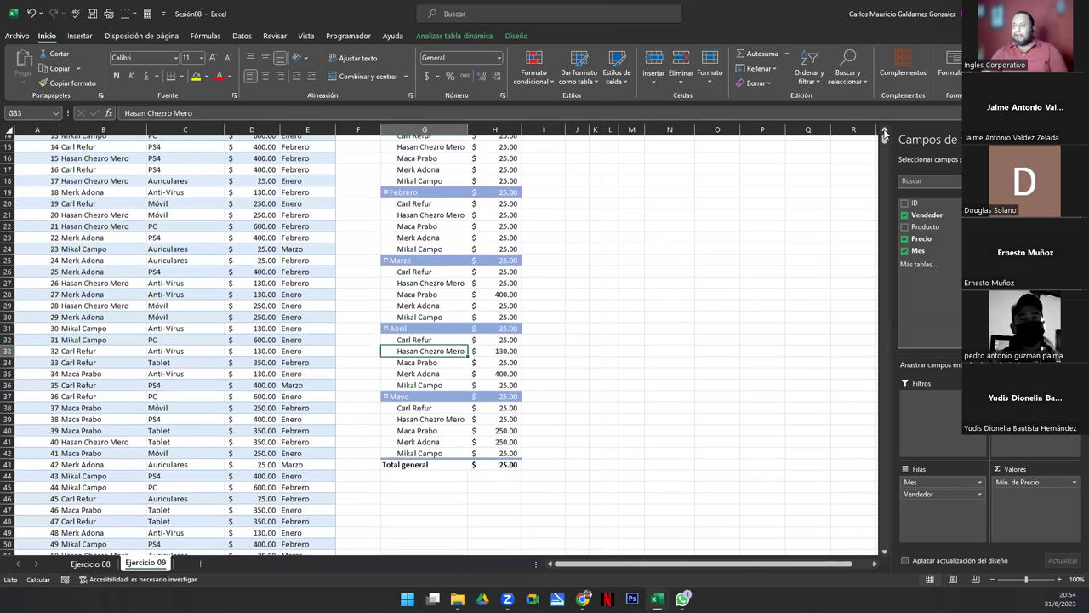
scroll(477, 232, up, 1)
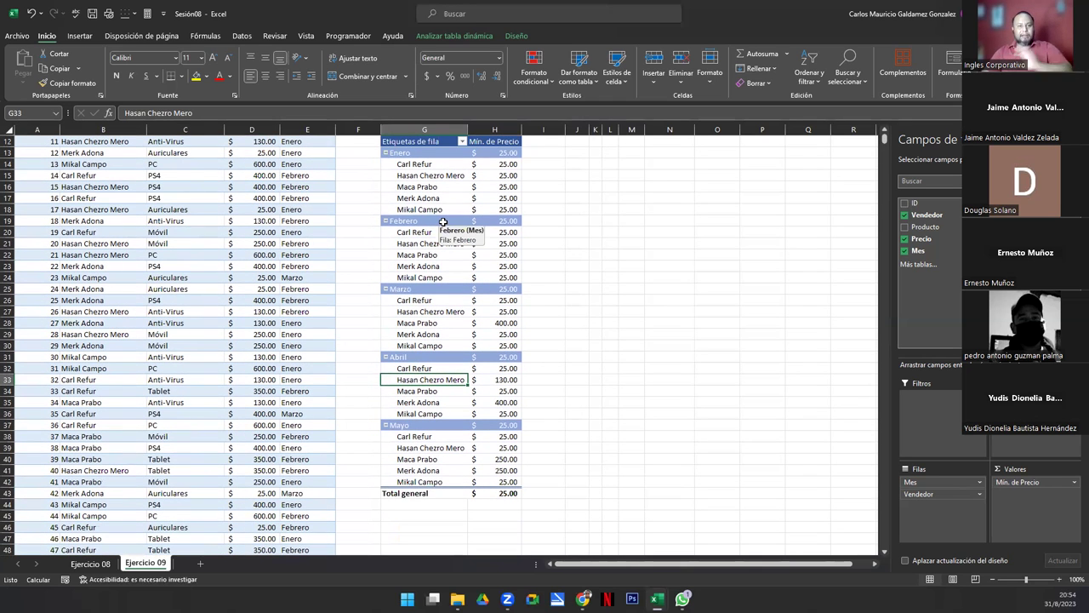
click(1073, 482)
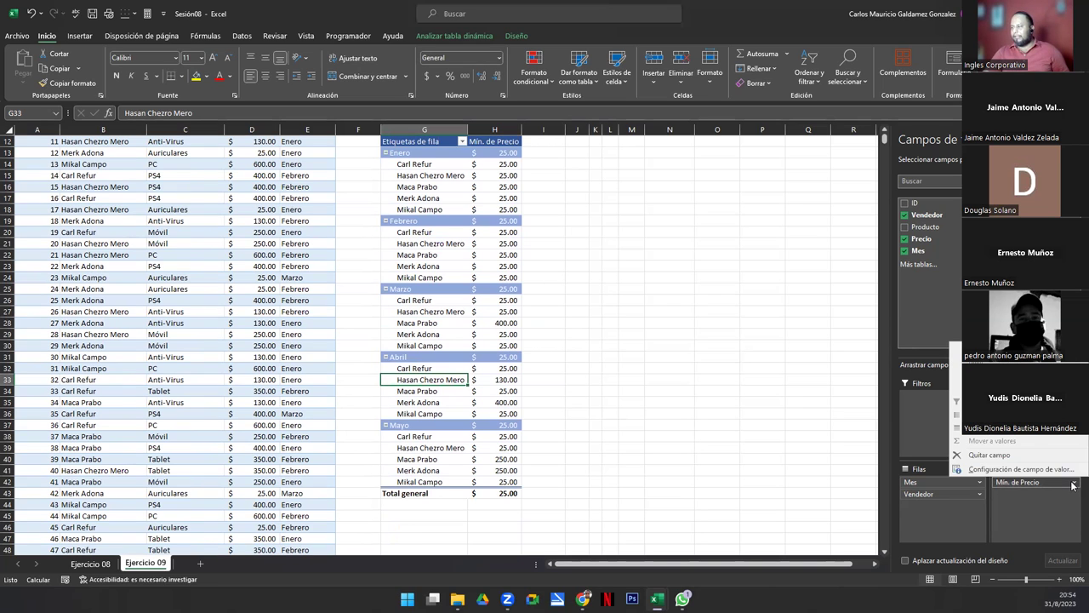
click(967, 470)
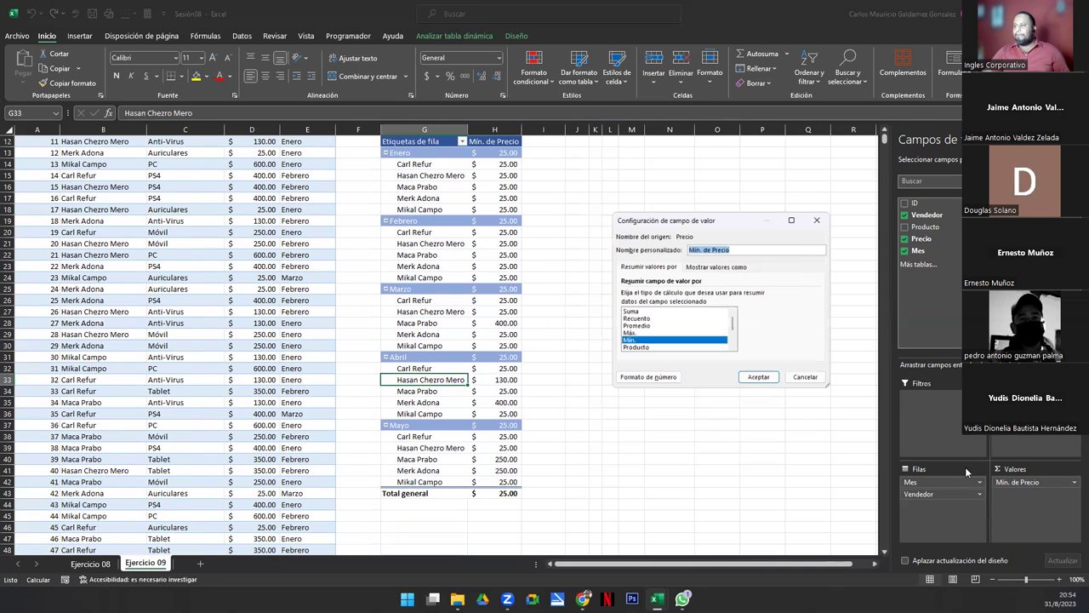
click(630, 327)
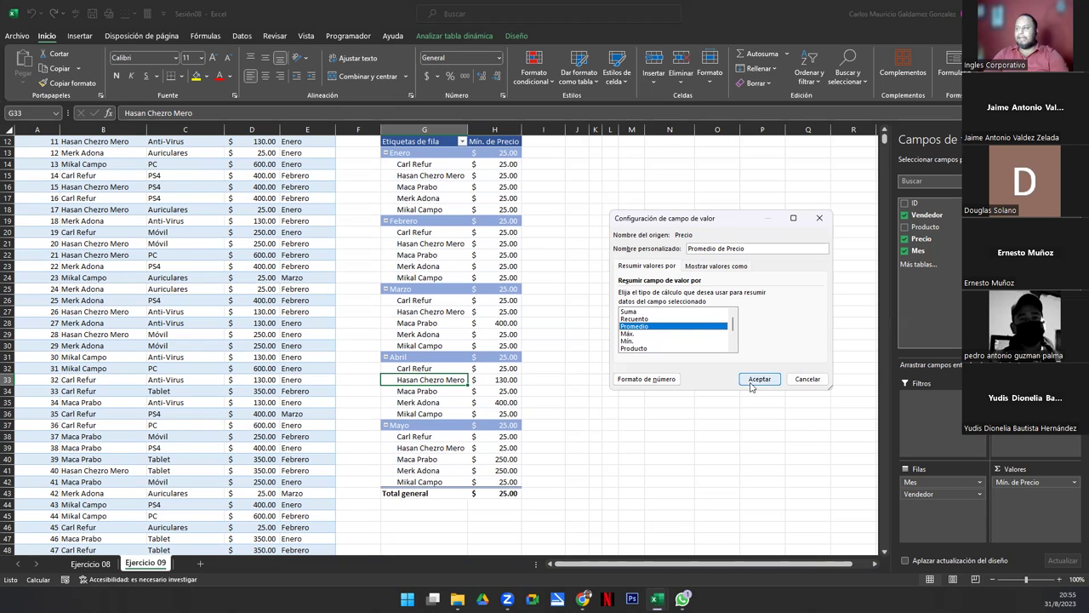
click(757, 379)
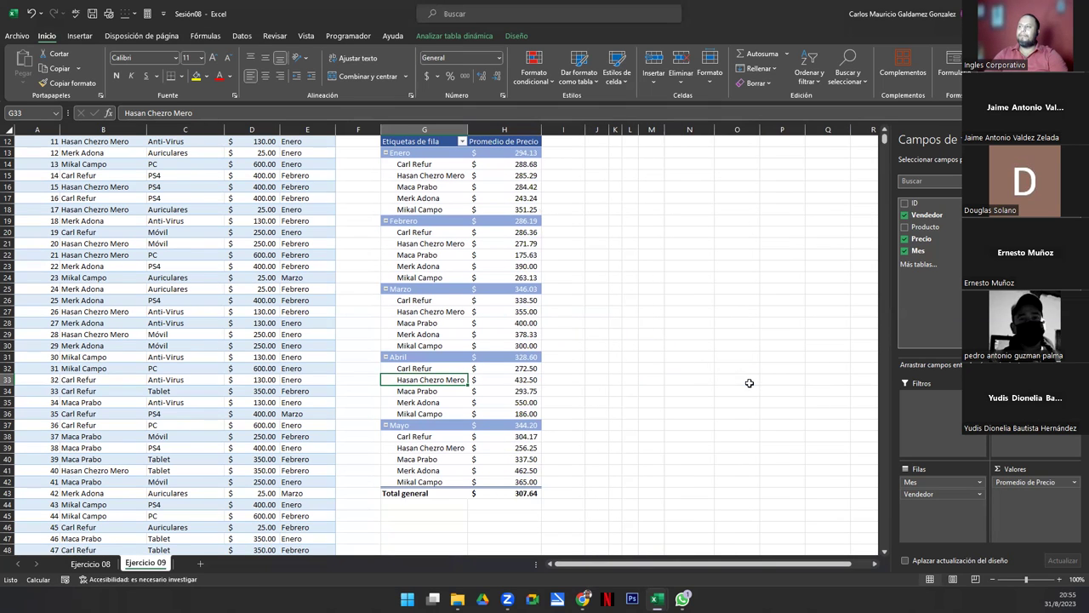
click(423, 163)
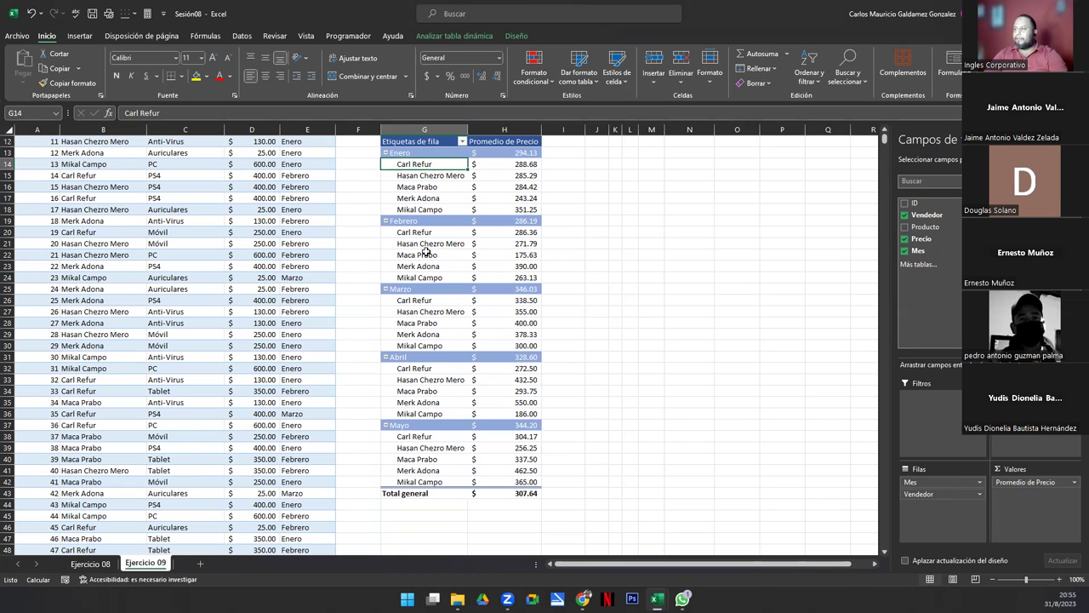
click(493, 165)
mouse_move(515, 243)
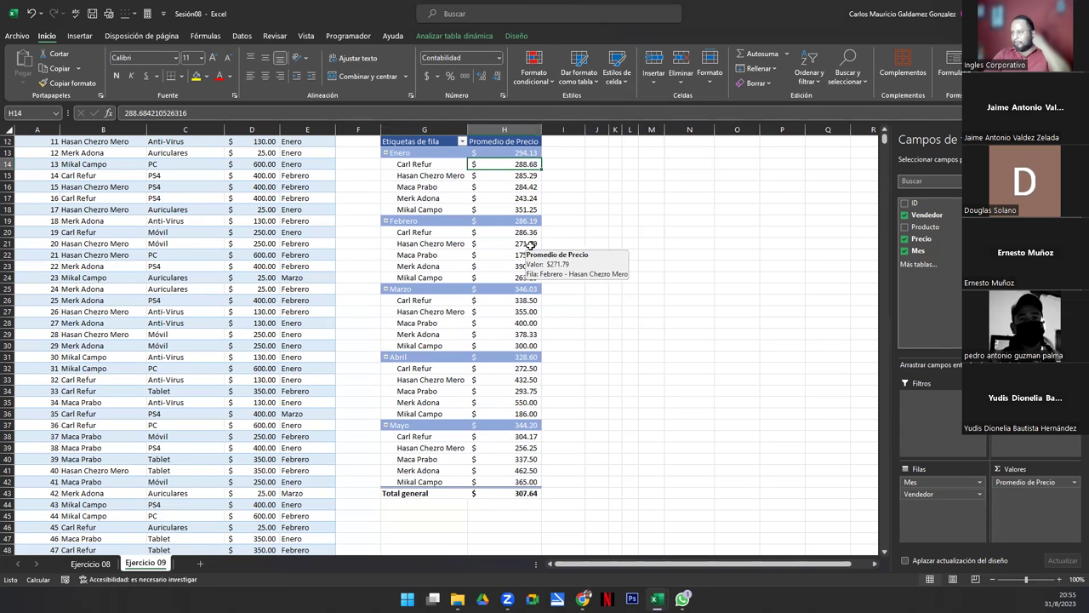
drag(500, 164, 501, 209)
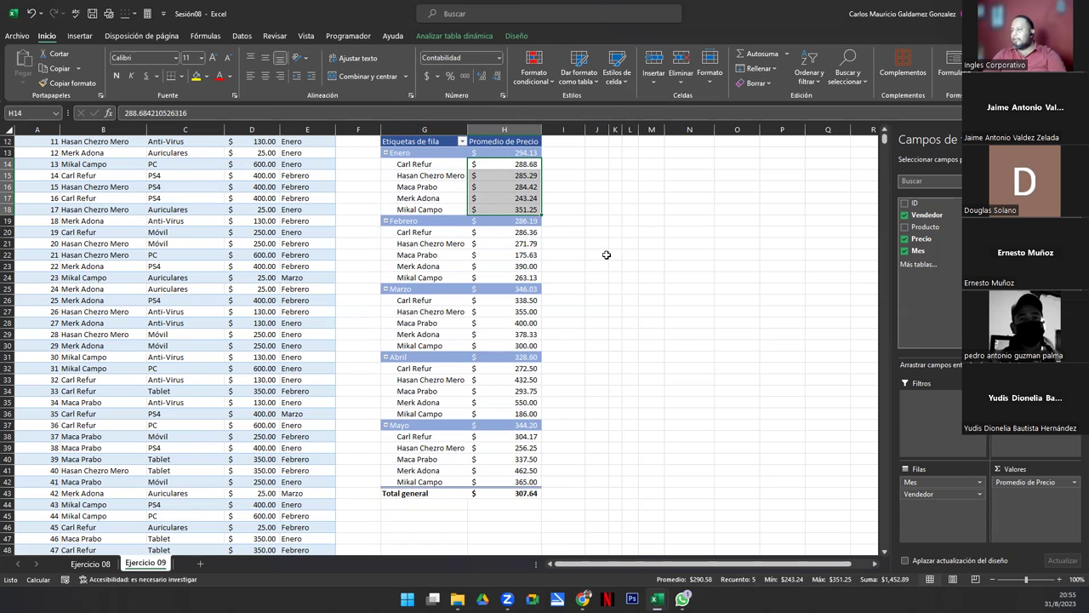
click(414, 175)
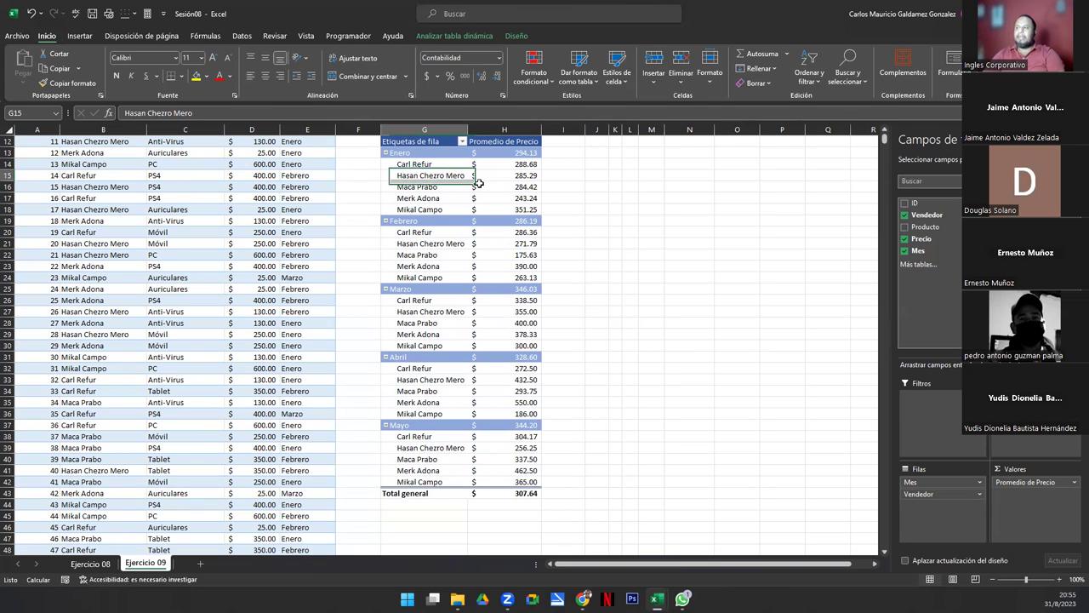
click(508, 174)
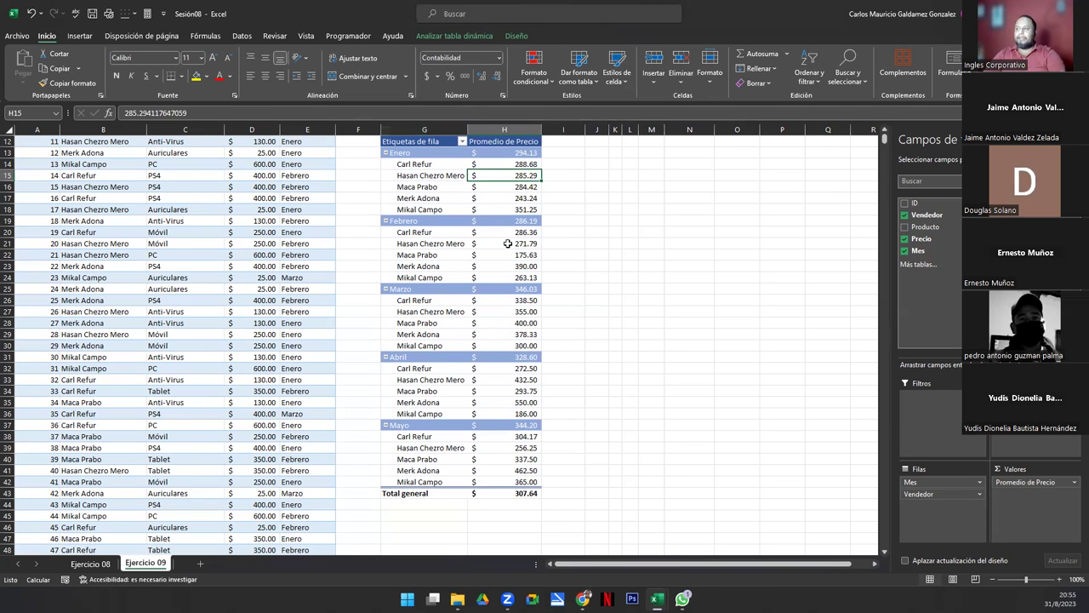
click(497, 188)
click(502, 199)
click(501, 212)
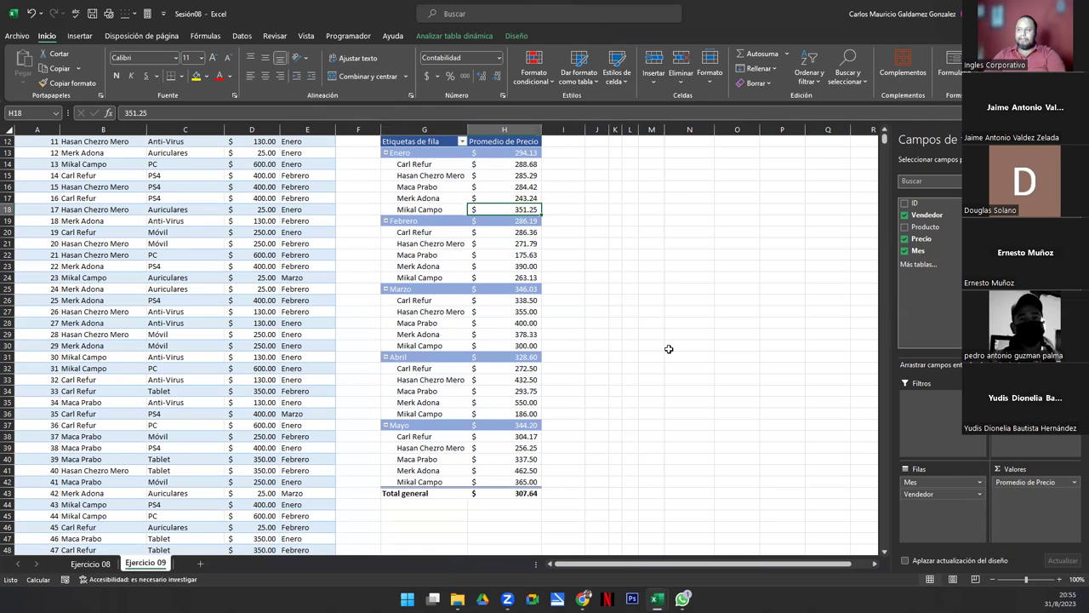
click(499, 166)
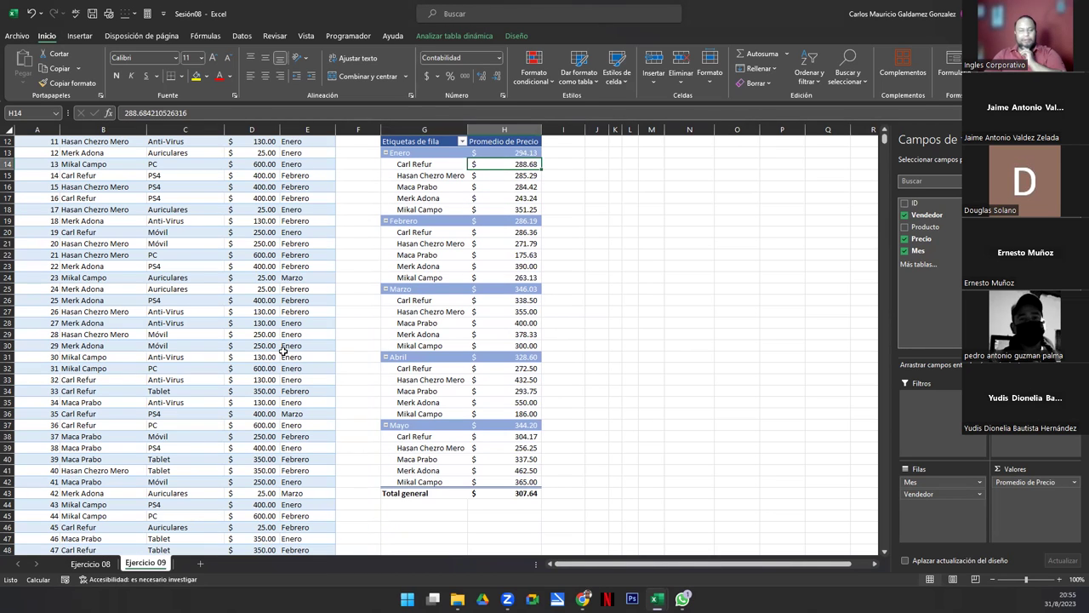
click(398, 163)
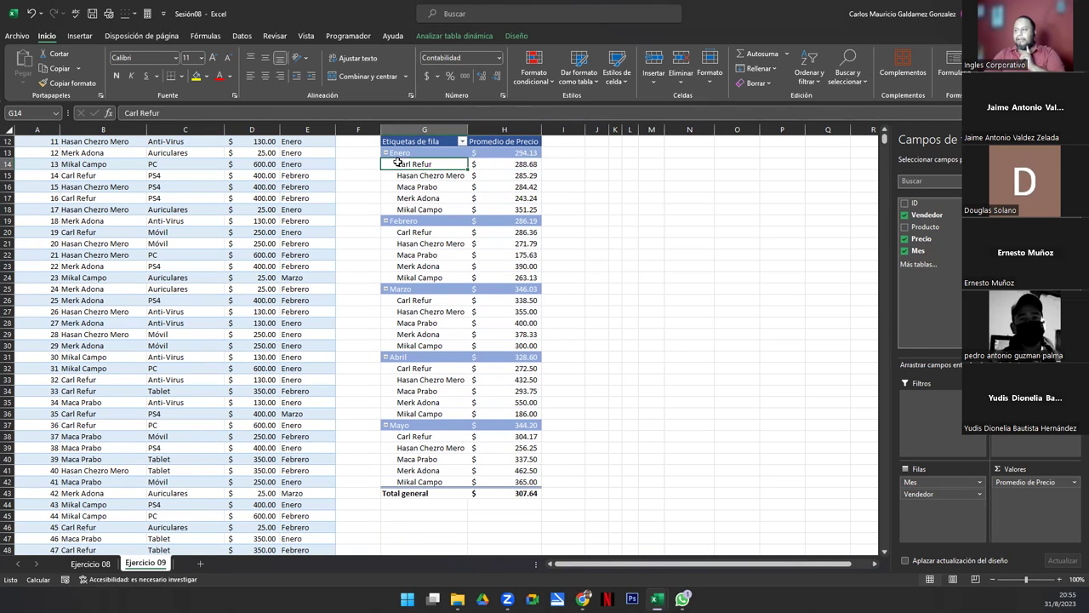
scroll(87, 303, up, 3)
scroll(119, 287, up, 1)
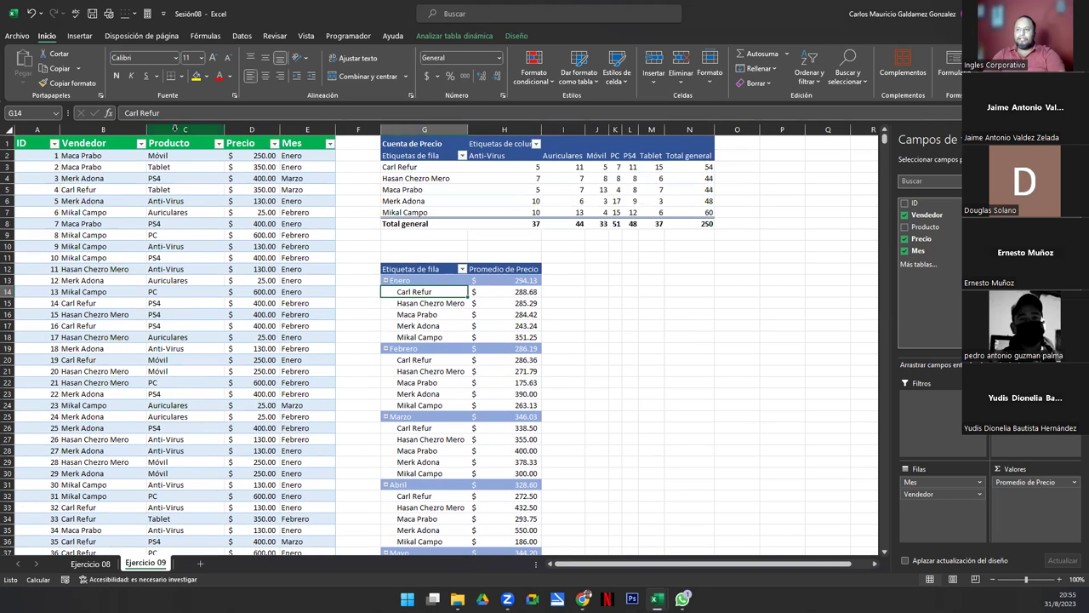
click(142, 143)
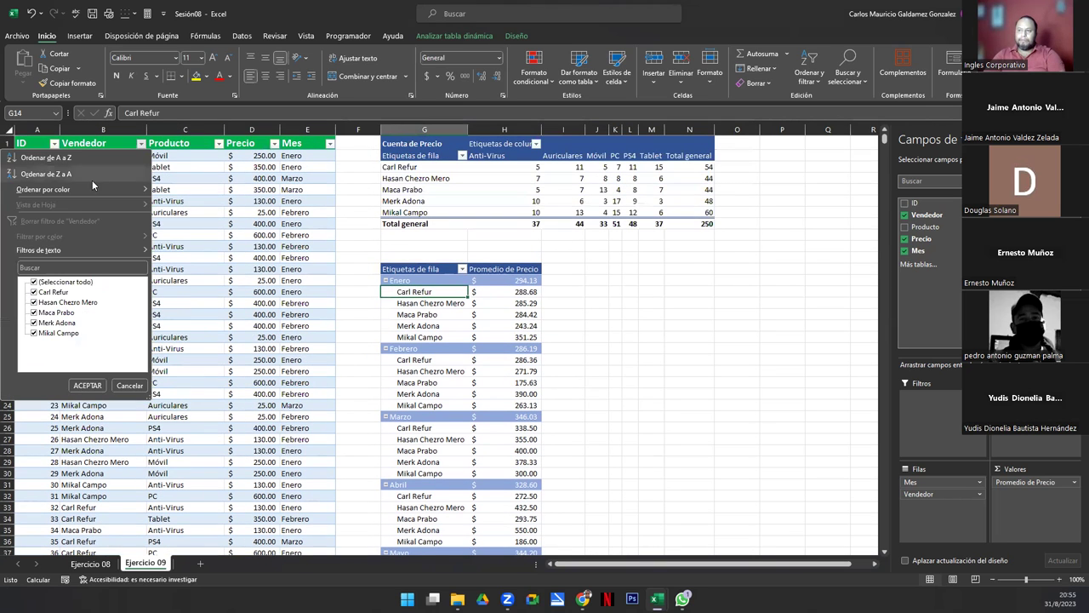
click(34, 282)
click(34, 292)
click(88, 385)
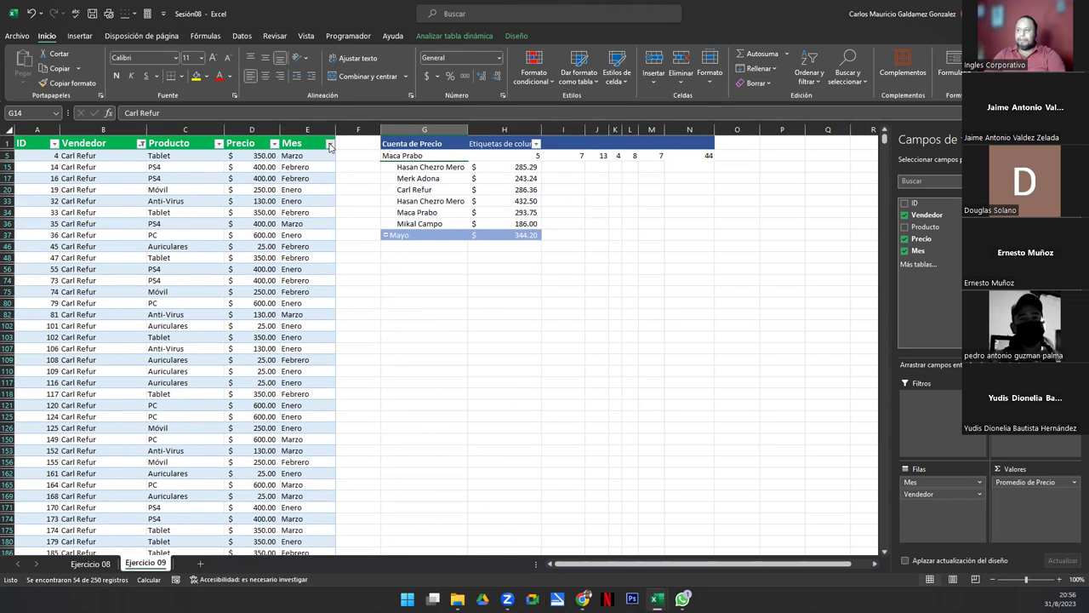
click(329, 143)
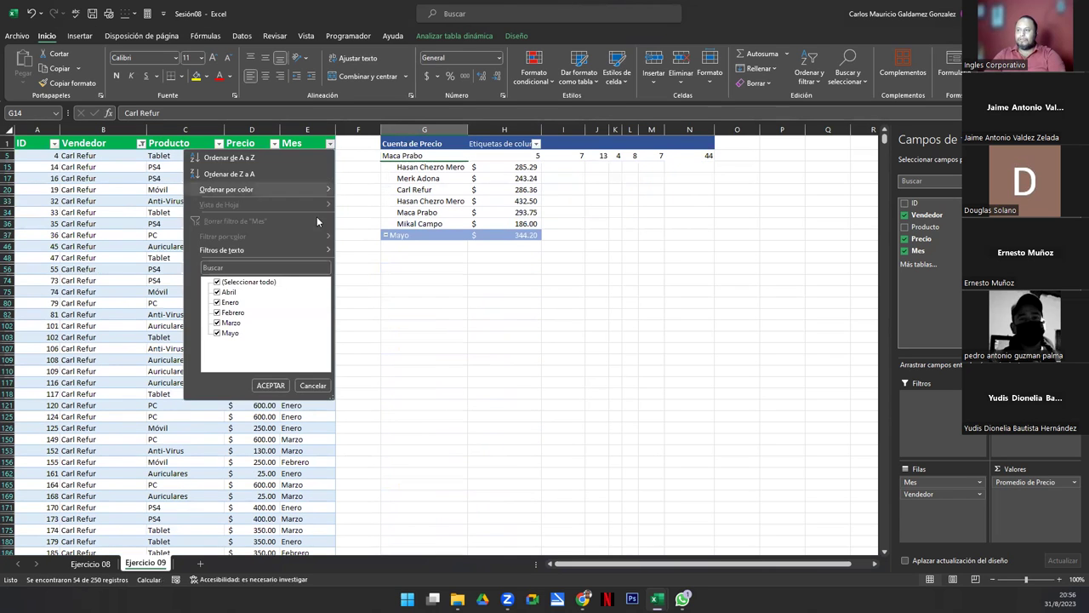
click(217, 282)
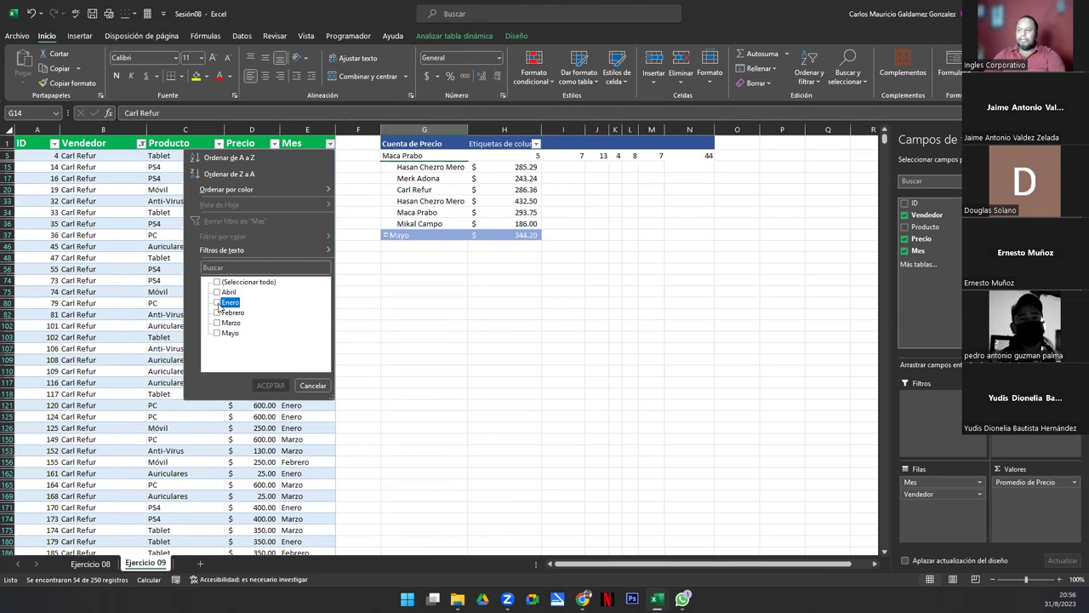
click(218, 302)
click(271, 386)
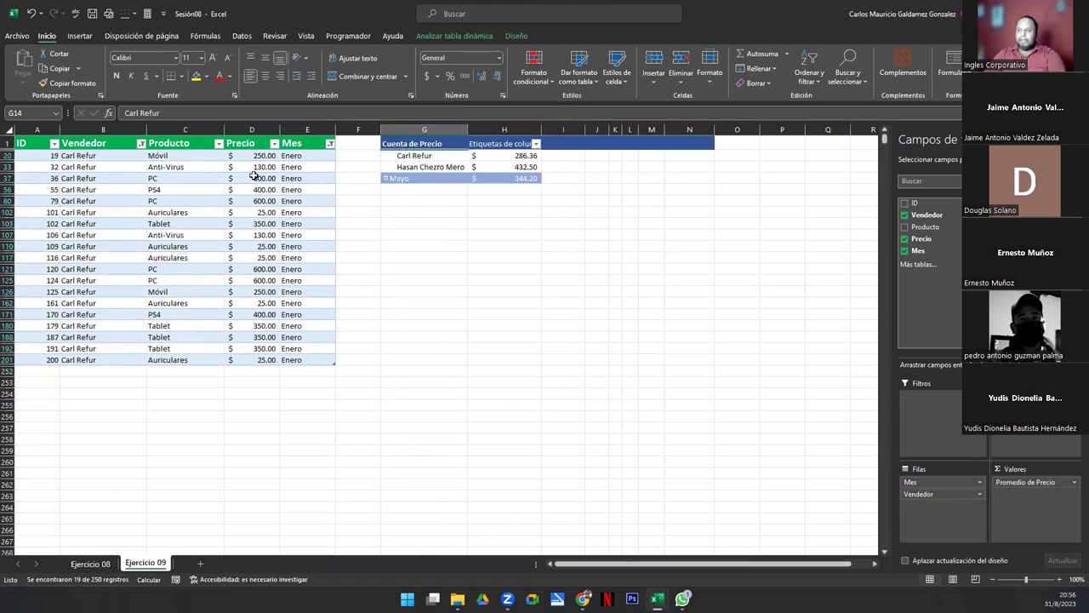
drag(252, 157, 252, 359)
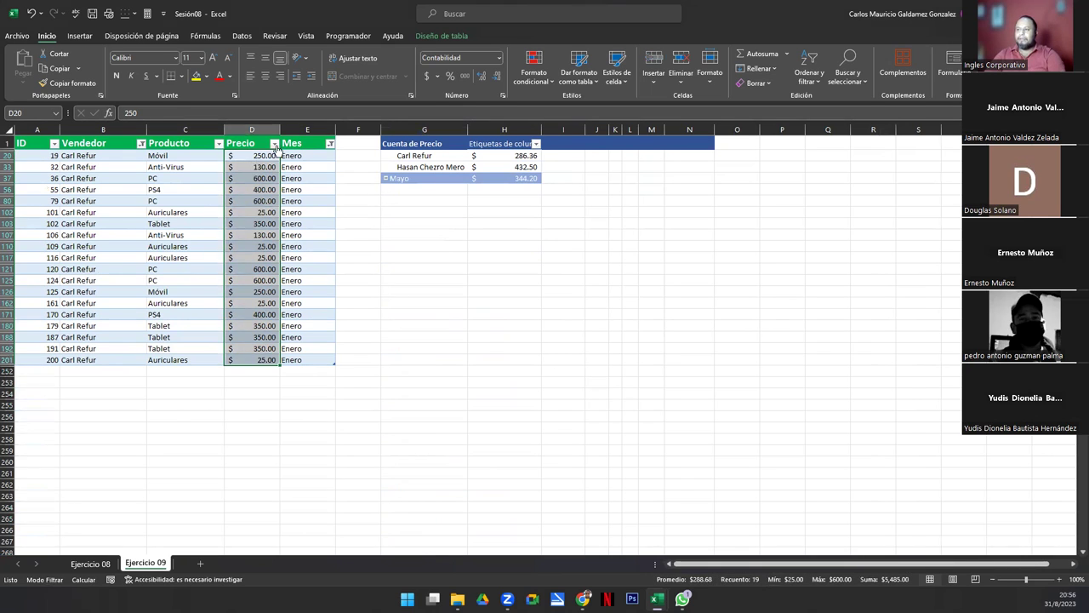
click(330, 143)
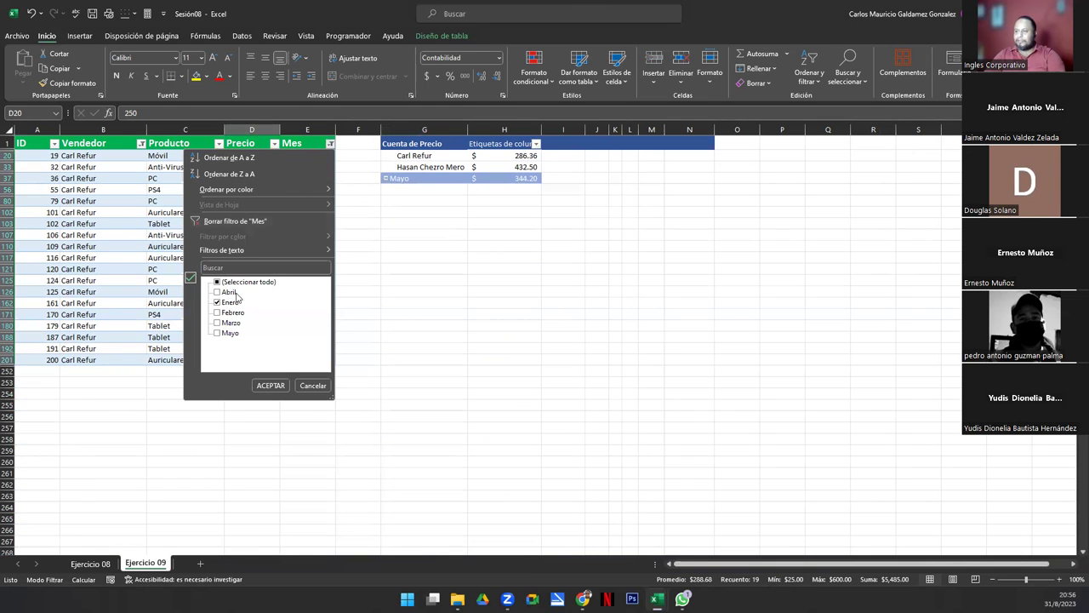
click(210, 223)
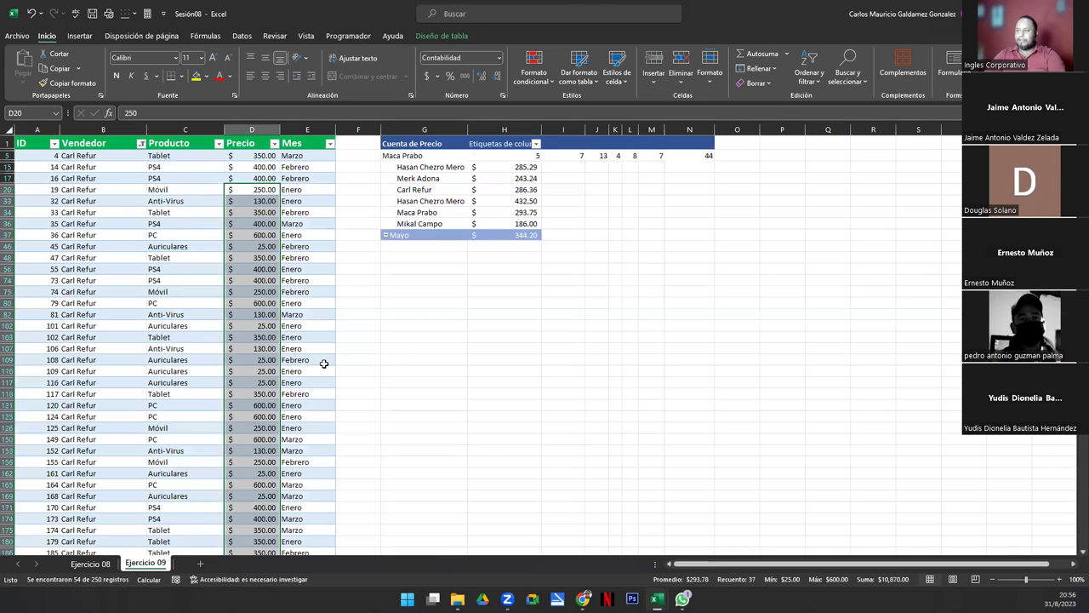
click(141, 143)
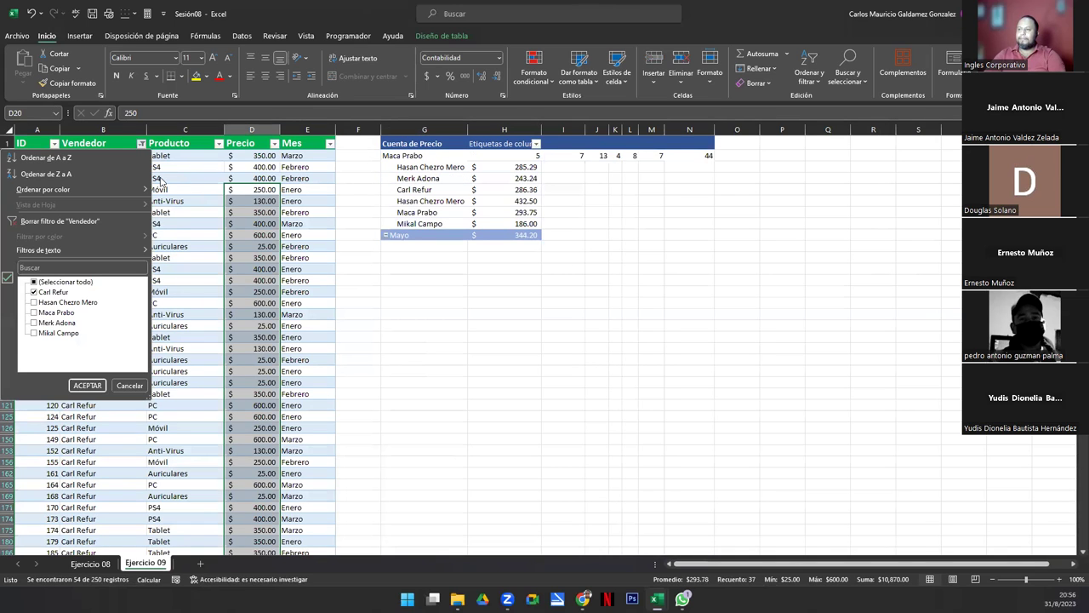
click(51, 283)
click(93, 387)
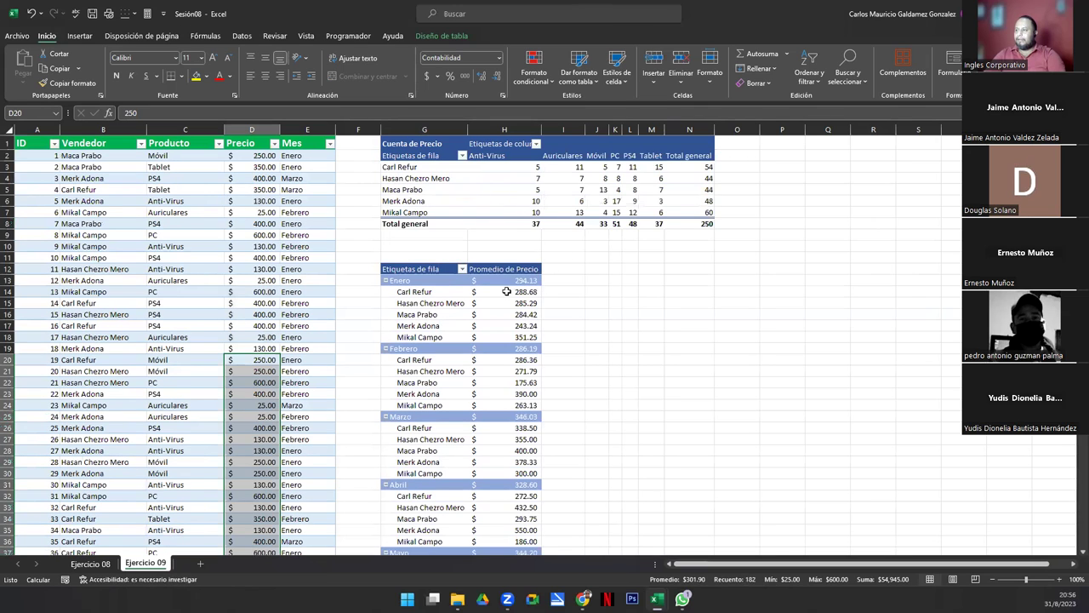
click(506, 291)
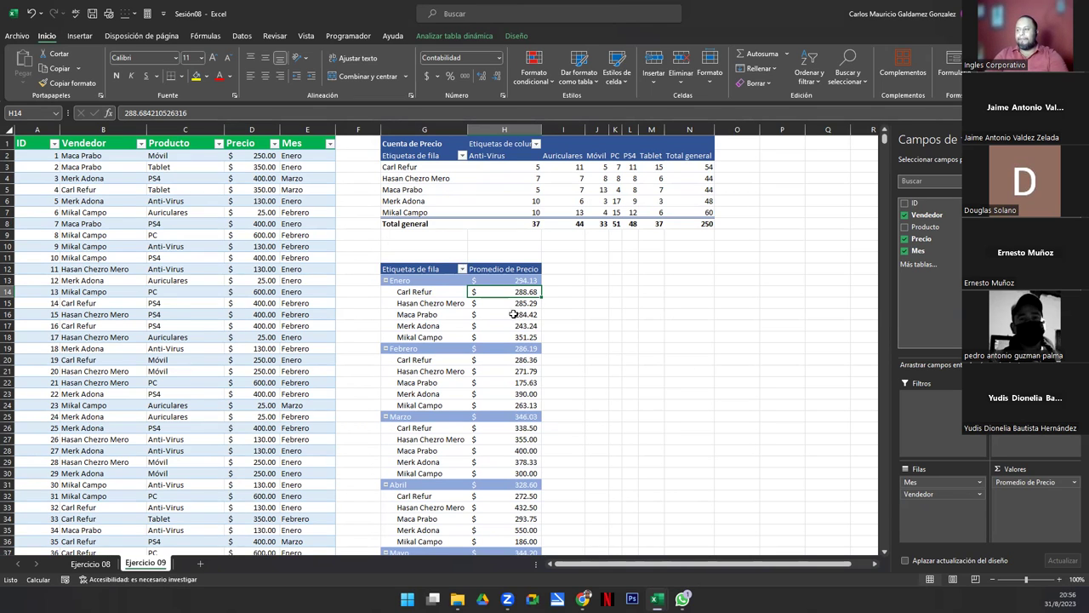
click(410, 279)
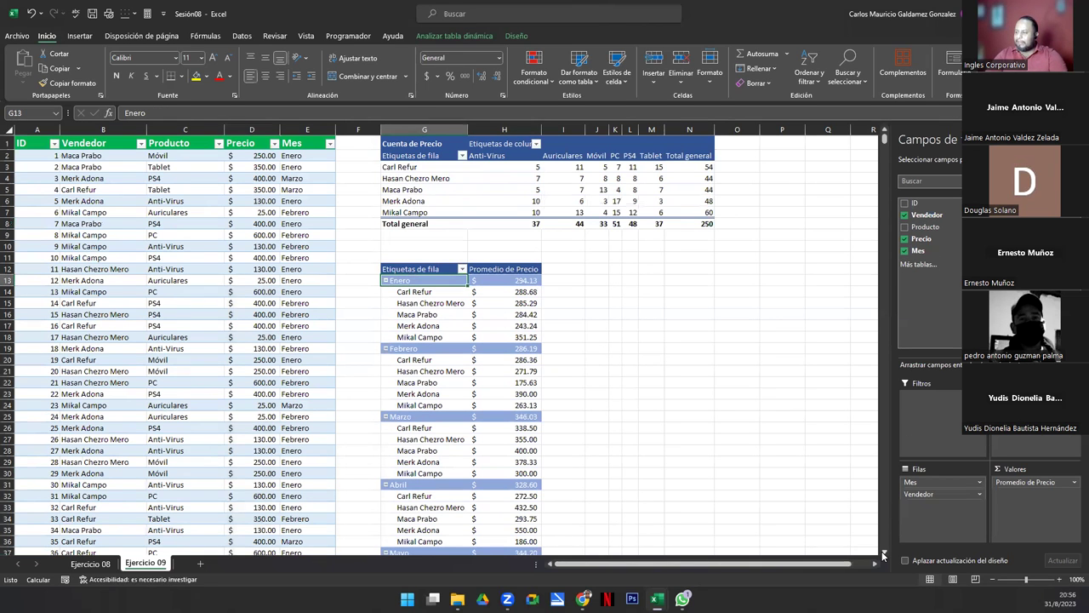
scroll(883, 555, down, 1)
scroll(883, 555, down, 1)
scroll(883, 554, down, 1)
scroll(884, 555, down, 1)
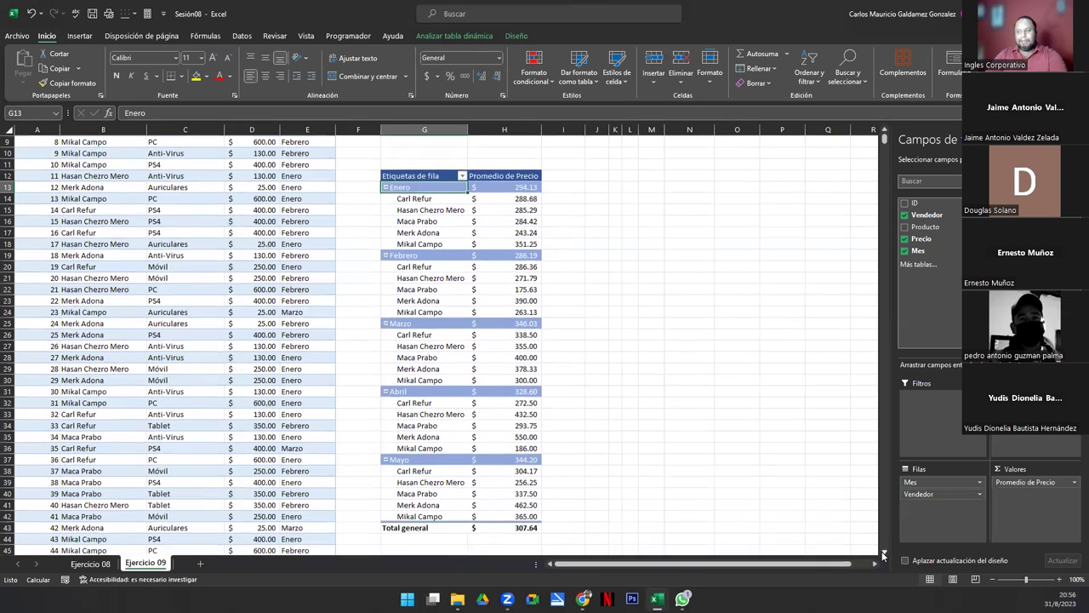
scroll(884, 555, down, 1)
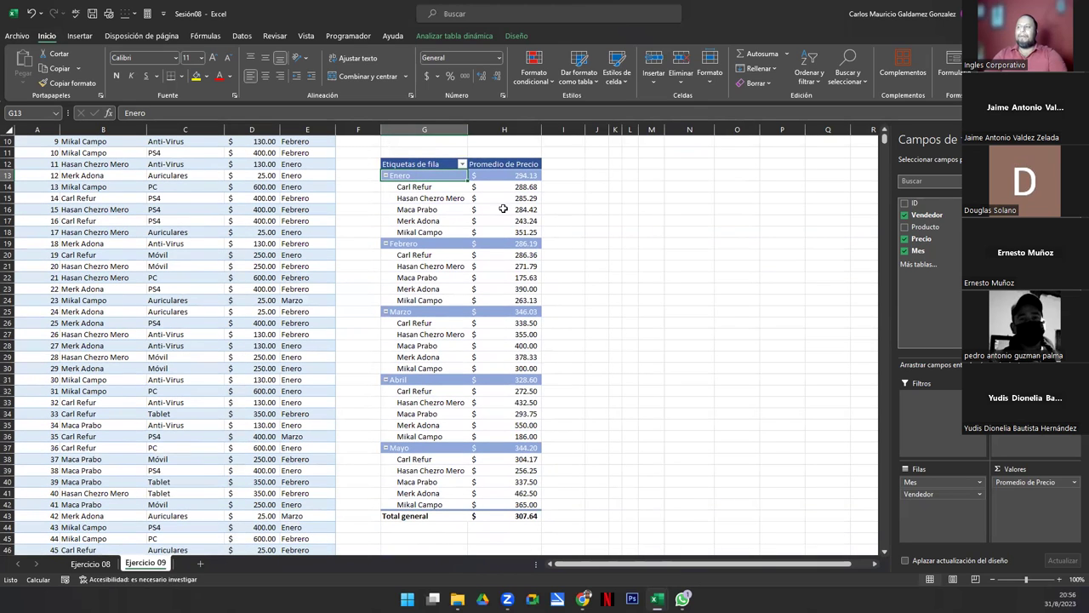
drag(494, 178, 492, 233)
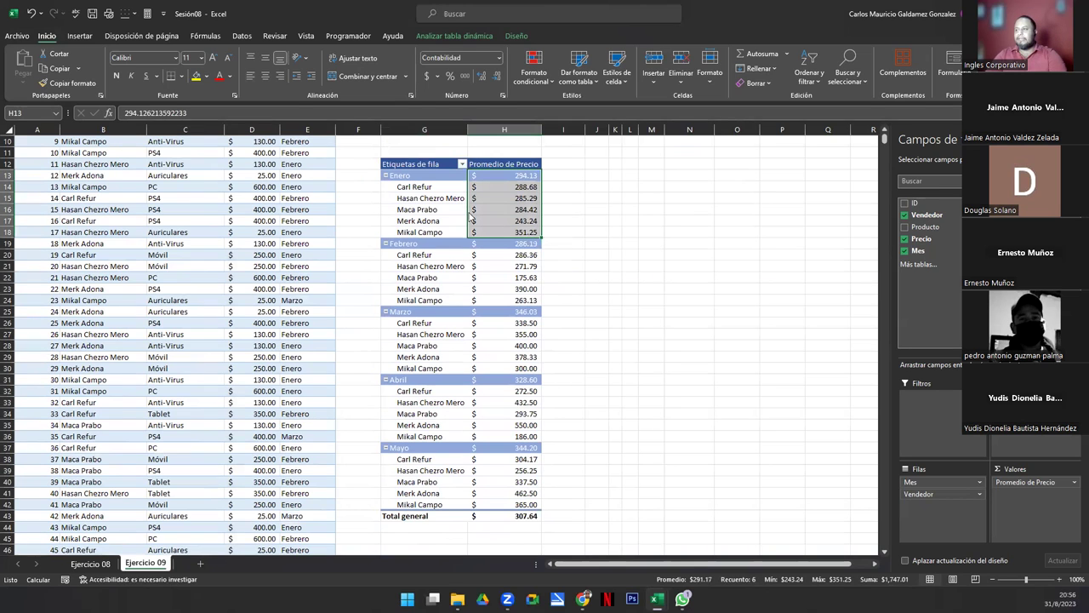
click(418, 187)
drag(425, 231, 418, 186)
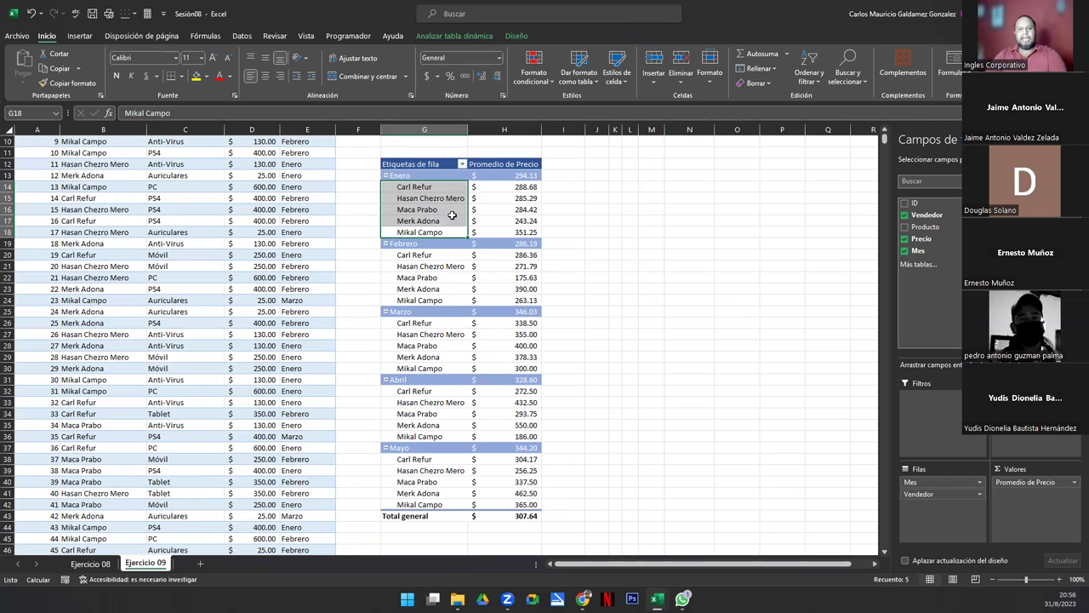
click(451, 217)
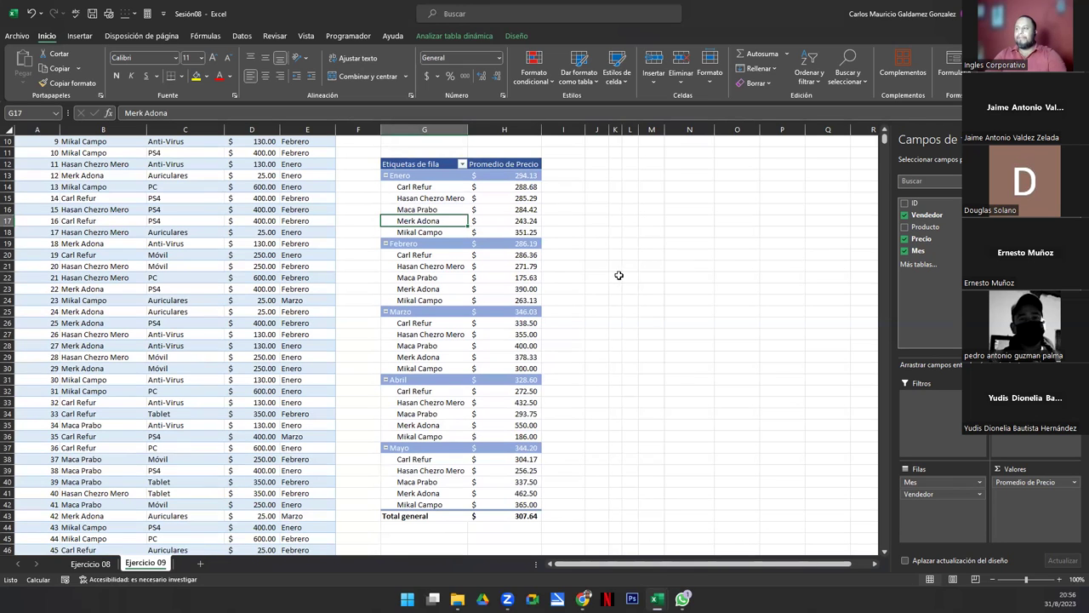
drag(494, 186, 509, 231)
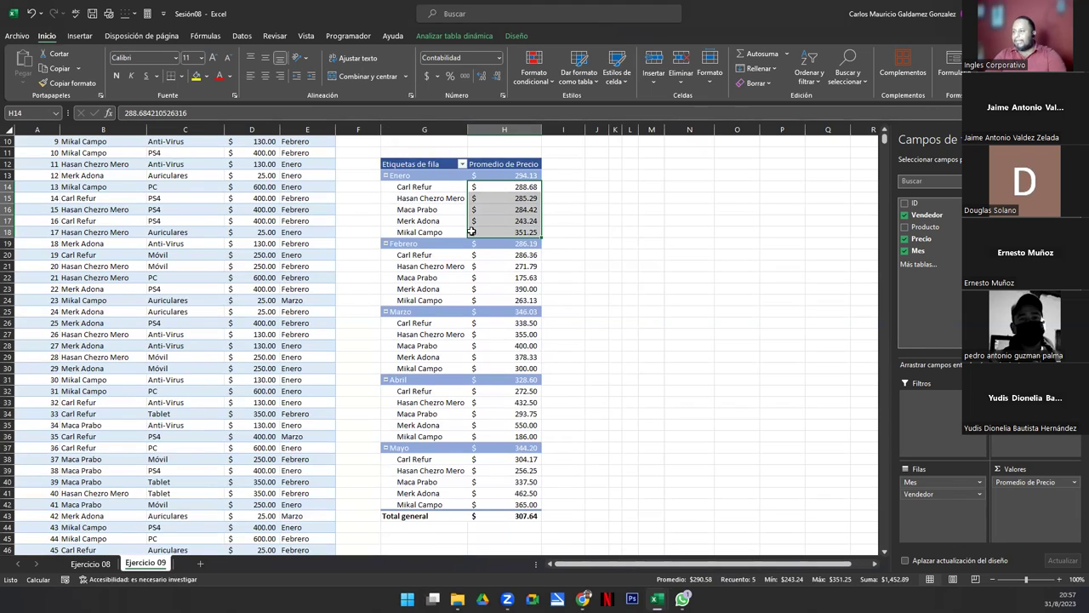
click(489, 231)
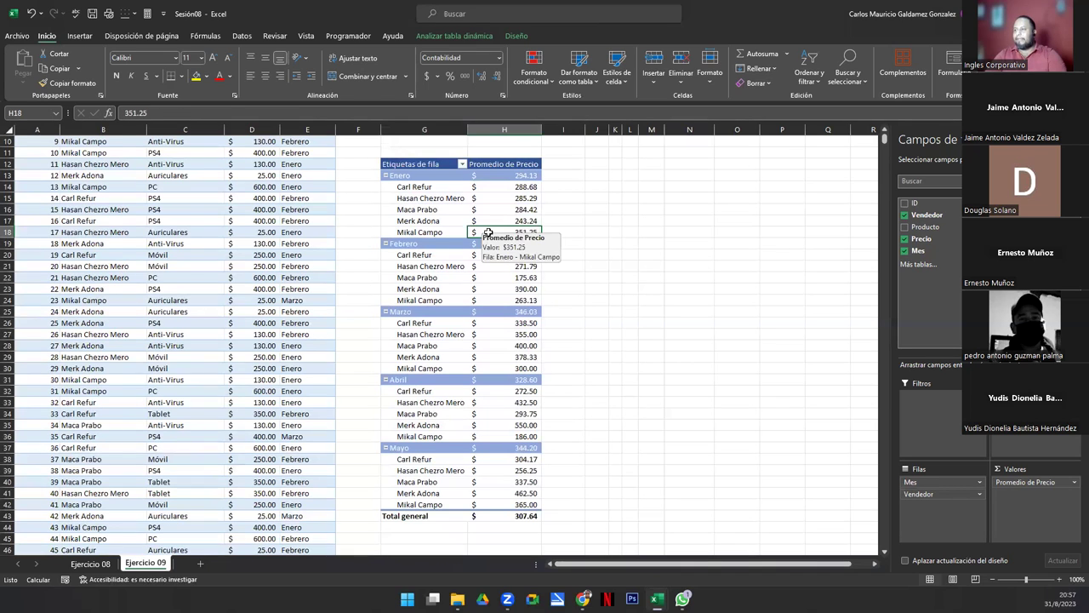
click(423, 232)
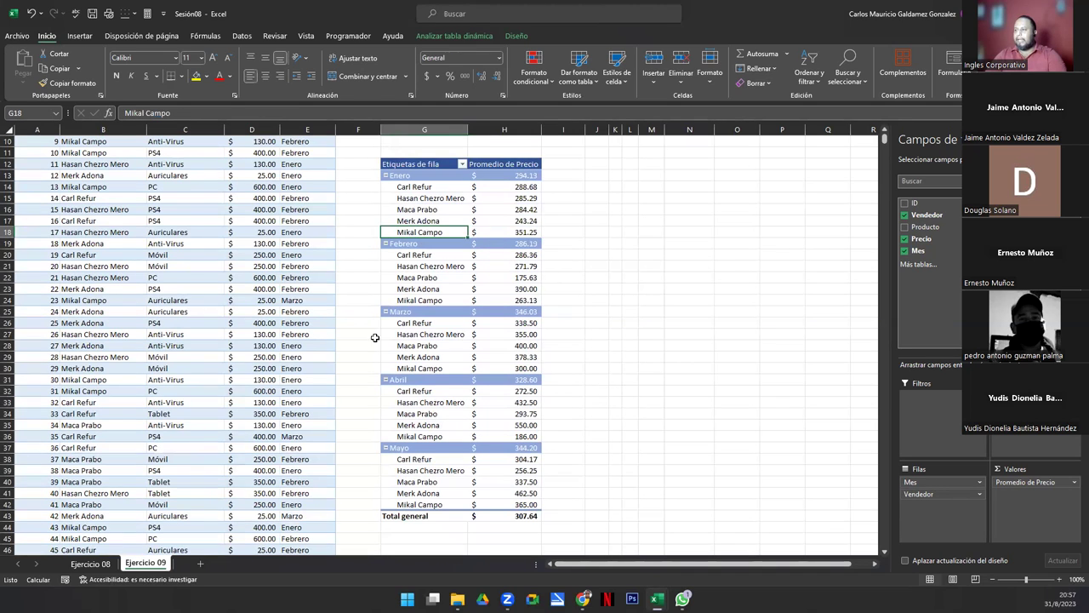
click(440, 289)
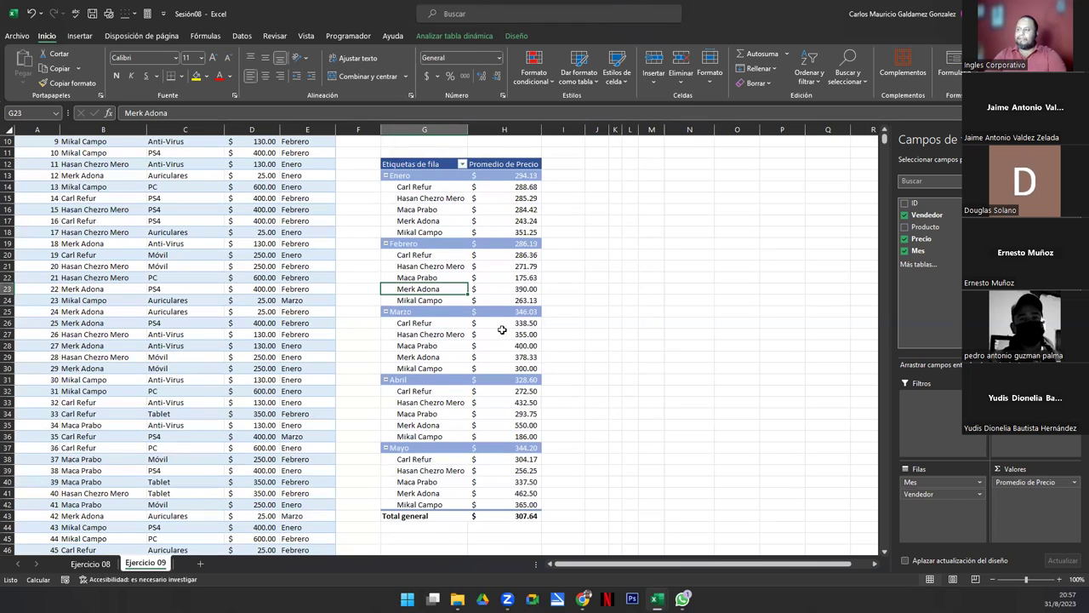
click(416, 346)
click(425, 400)
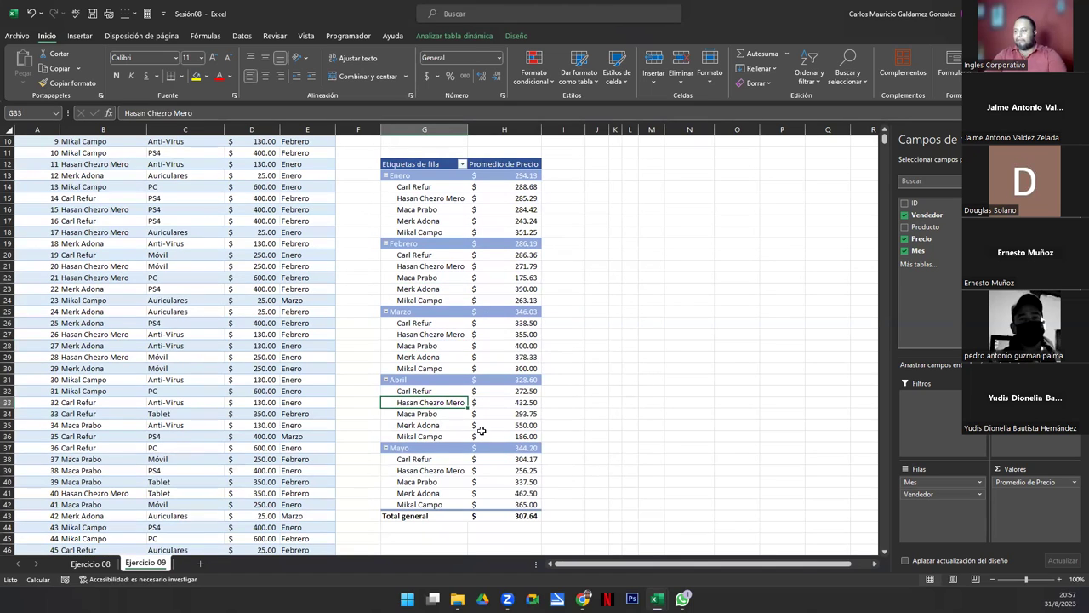
click(420, 493)
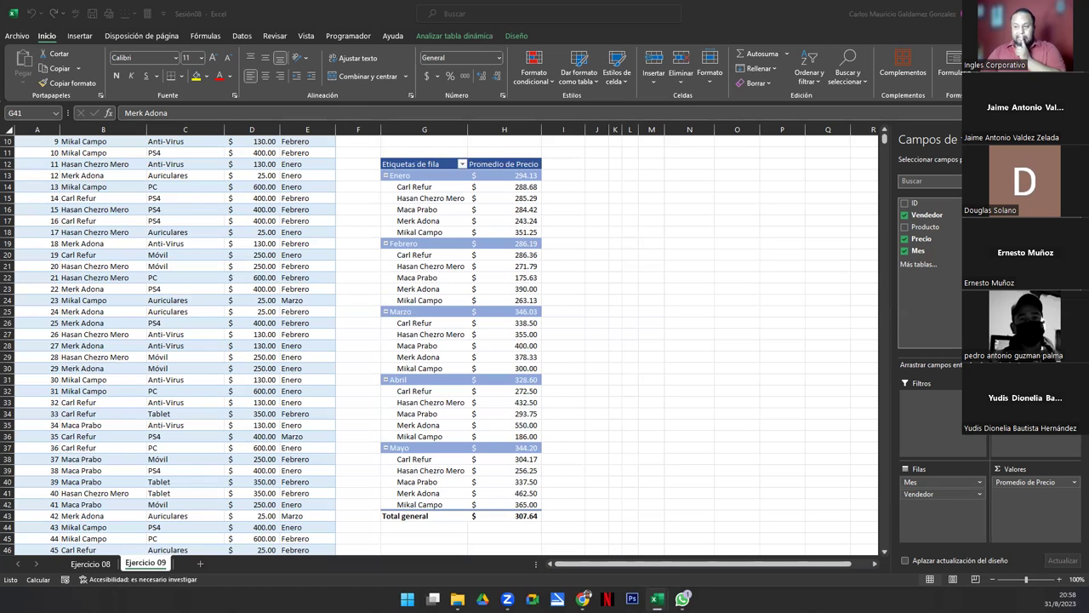
Step: Check the source table's name on Ejercicio 08, then return to Ejercicio 09
click(92, 563)
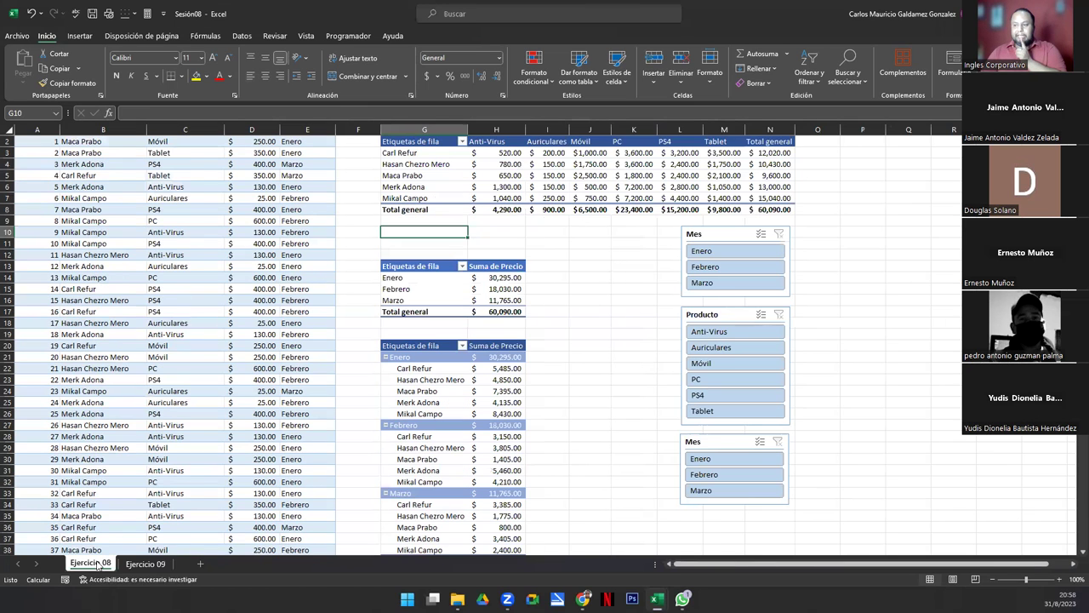
click(440, 36)
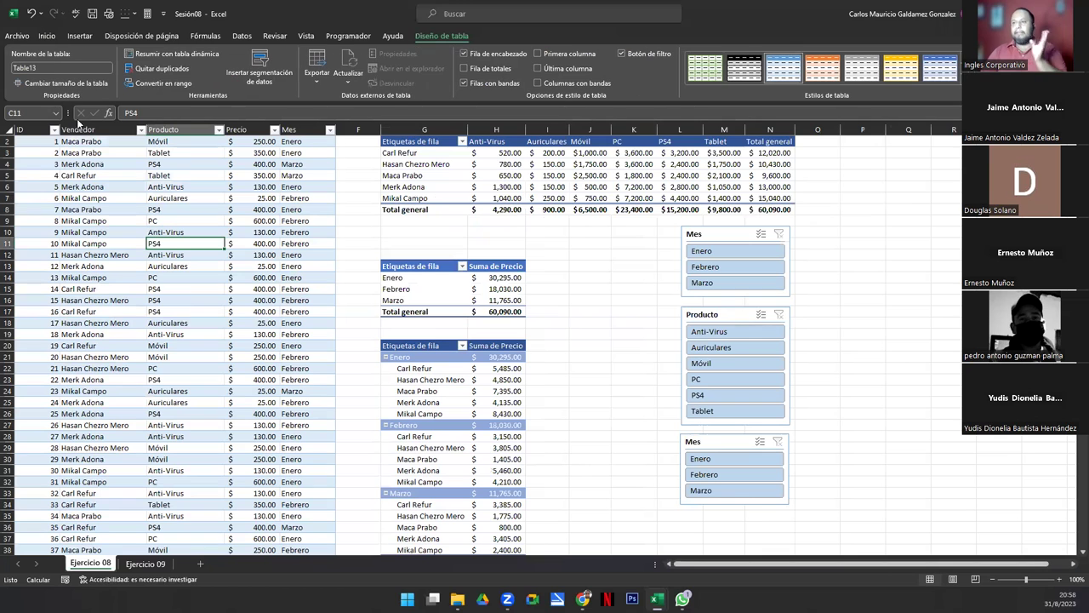
click(145, 563)
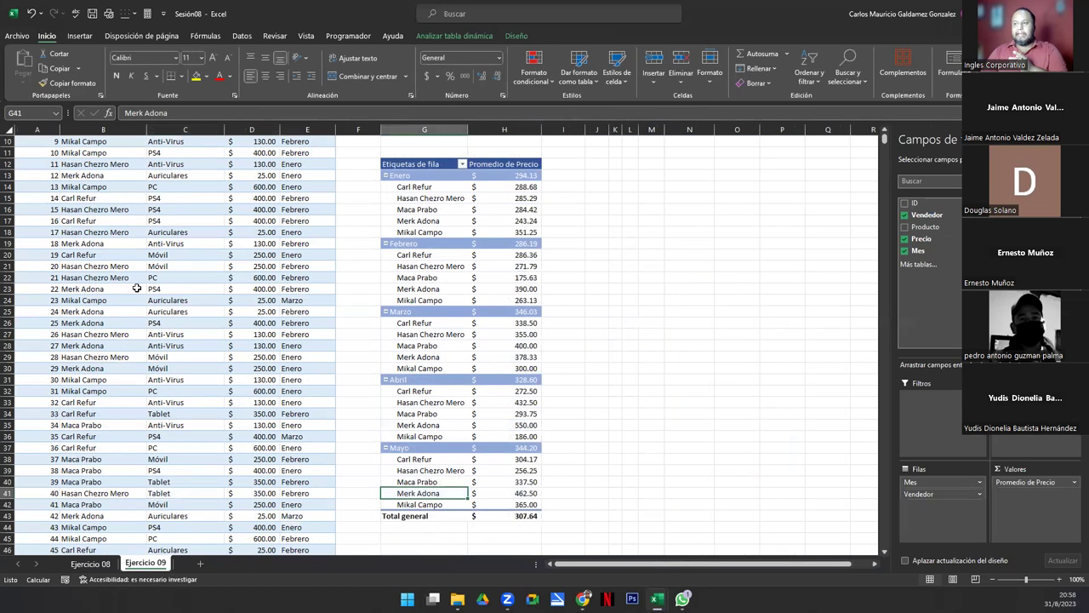
click(136, 288)
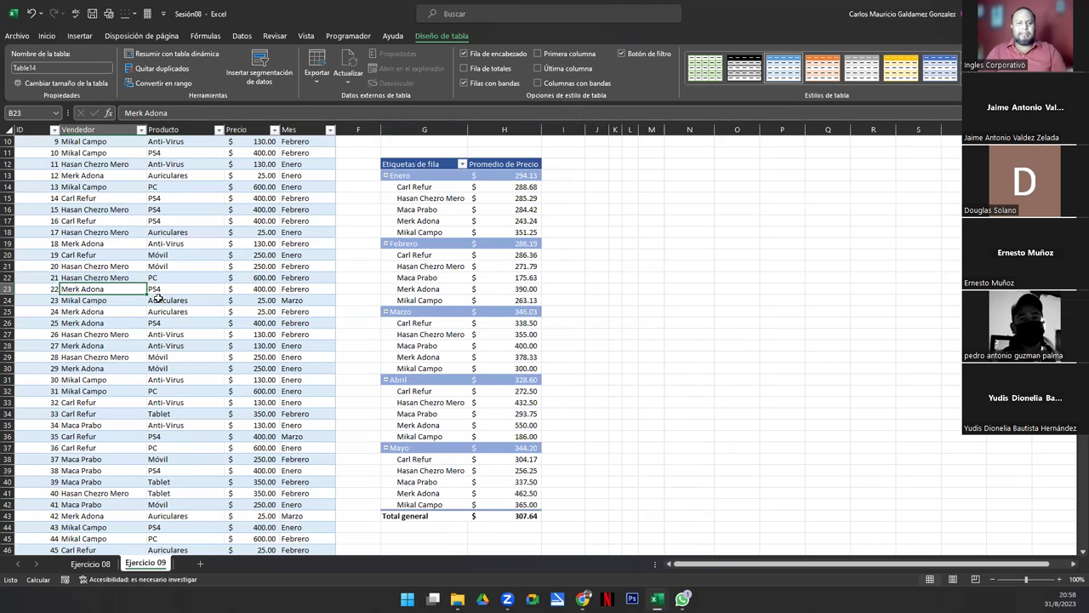
Step: Select the count pivot's vendor rows and compare them against Ejercicio 08's source data
scroll(460, 350, up, 3)
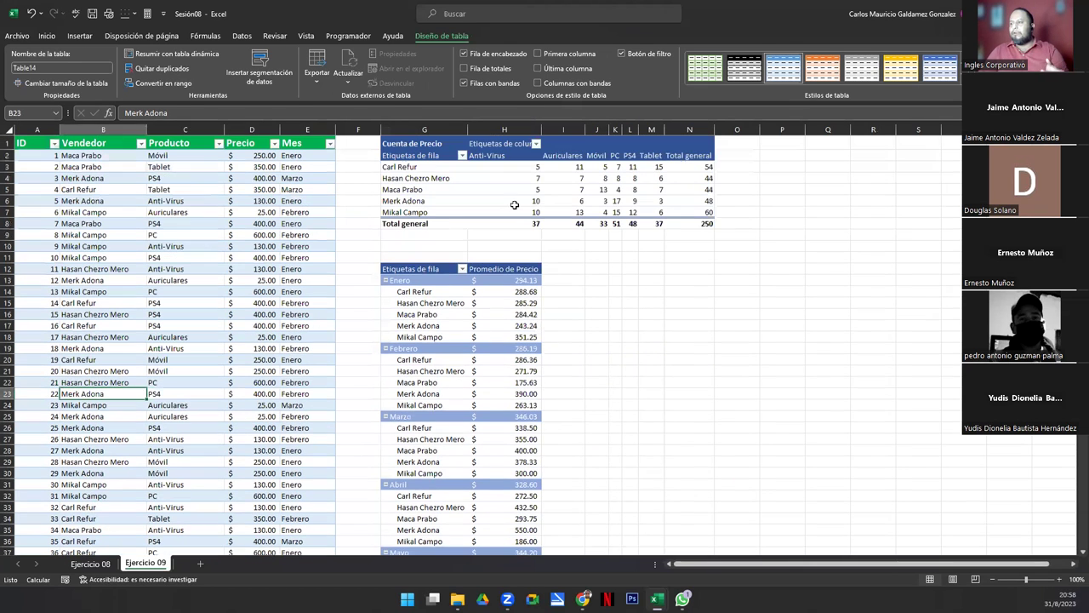
click(506, 178)
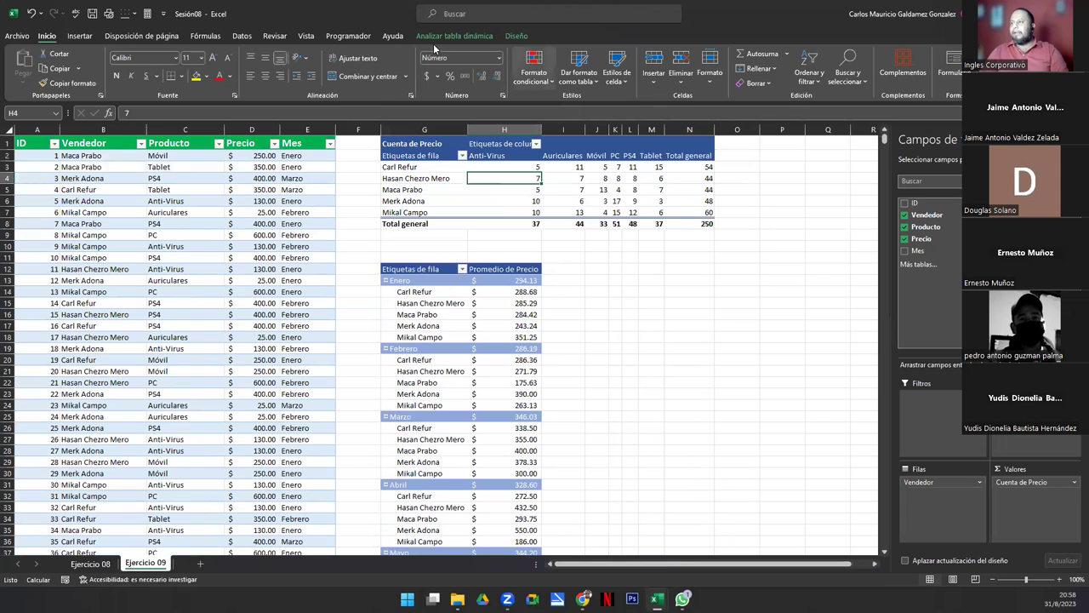
click(436, 39)
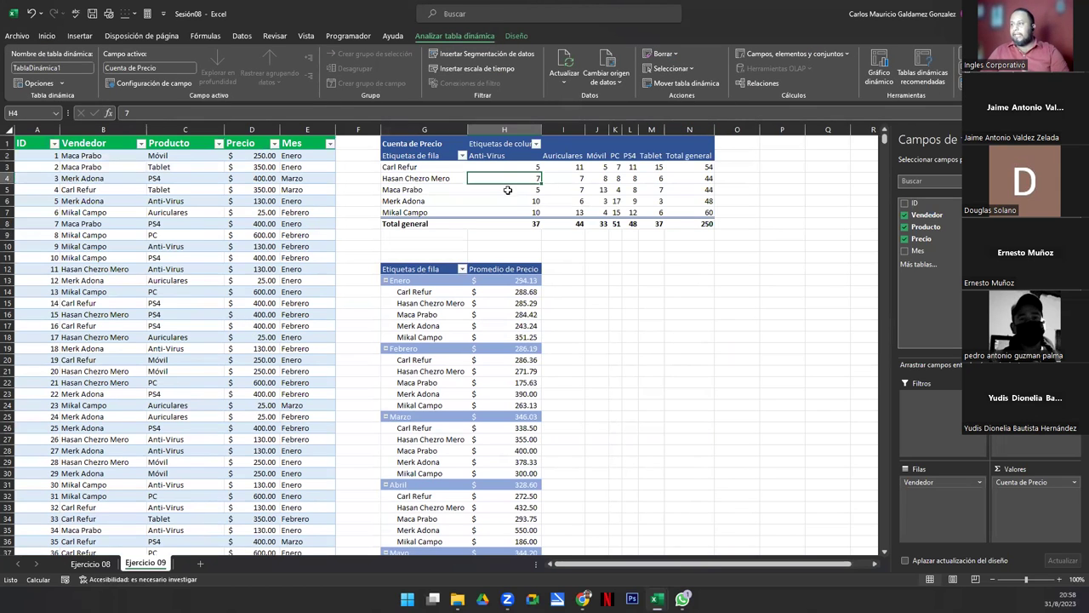
drag(428, 166, 689, 212)
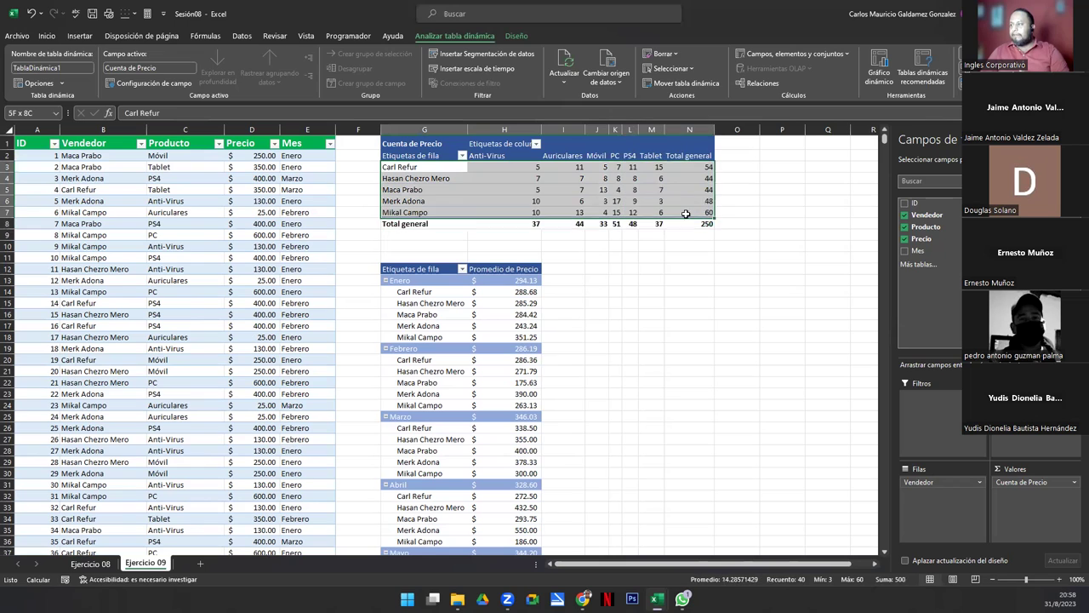
click(101, 564)
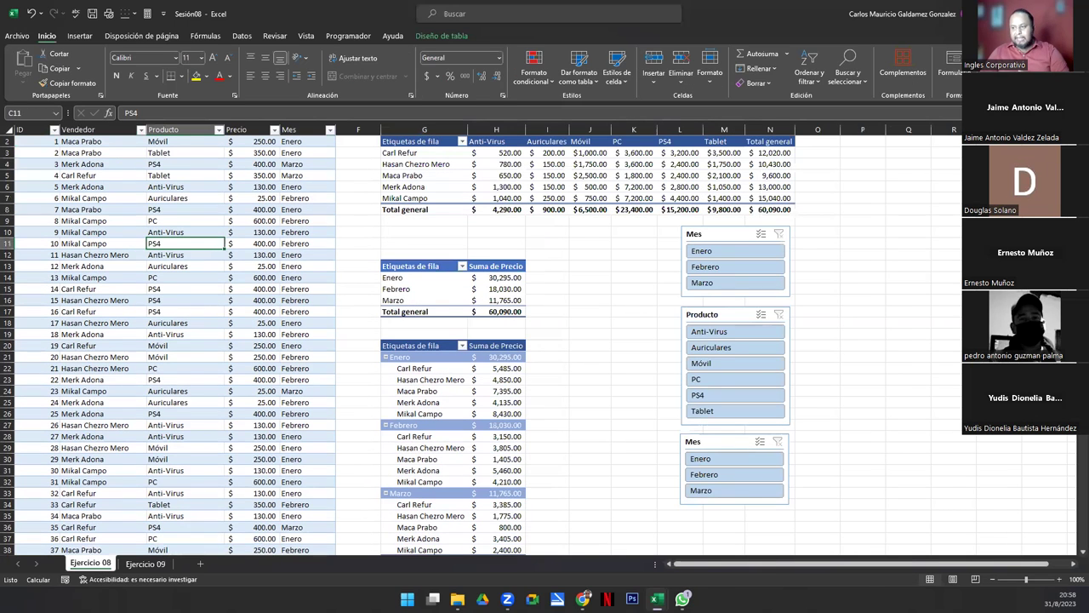
click(145, 563)
click(502, 167)
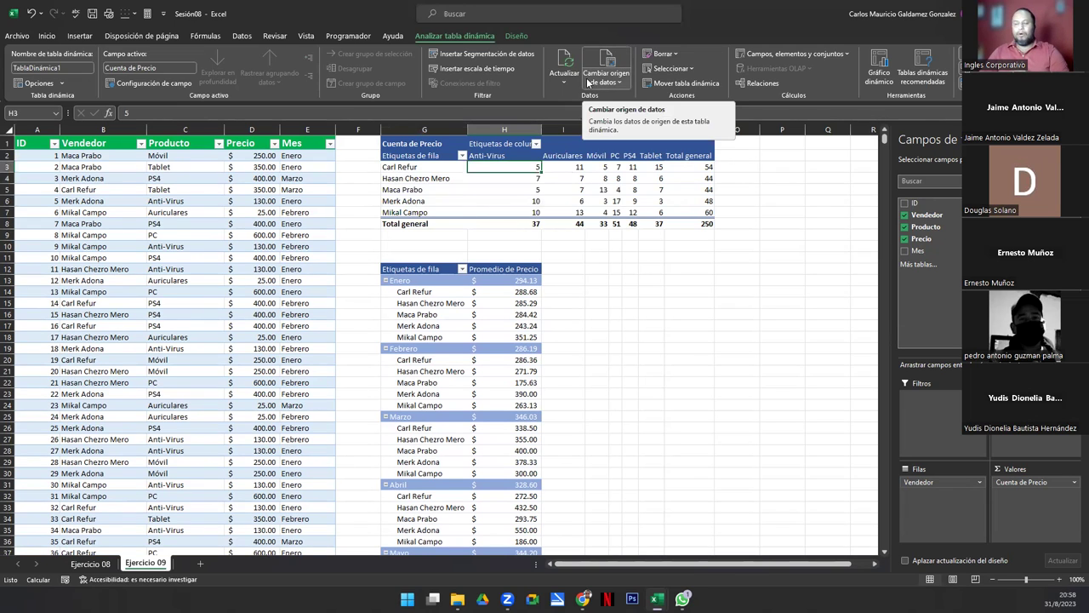
click(601, 66)
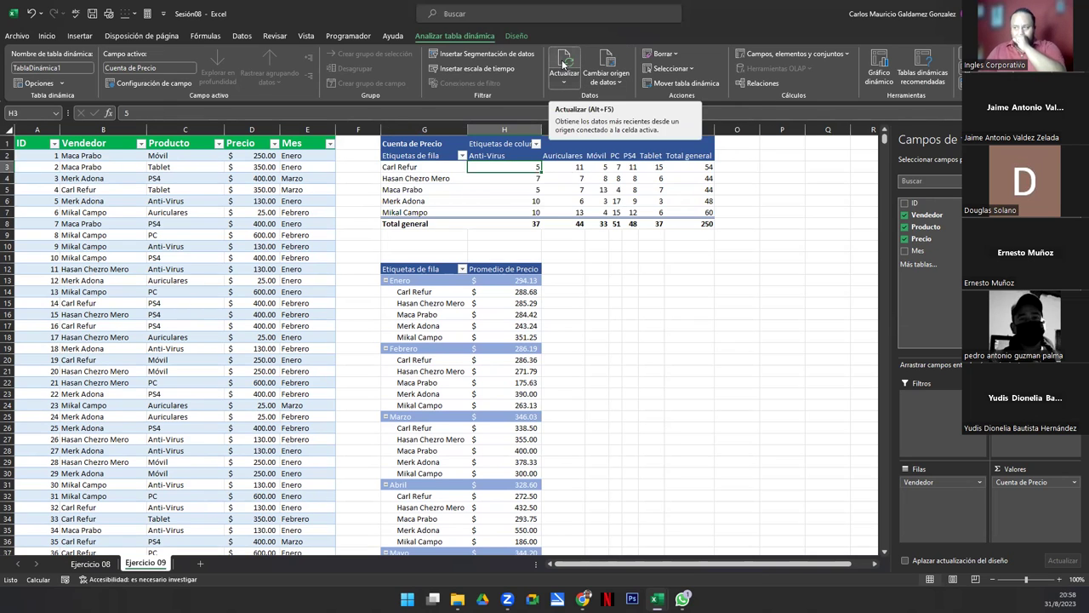
click(620, 59)
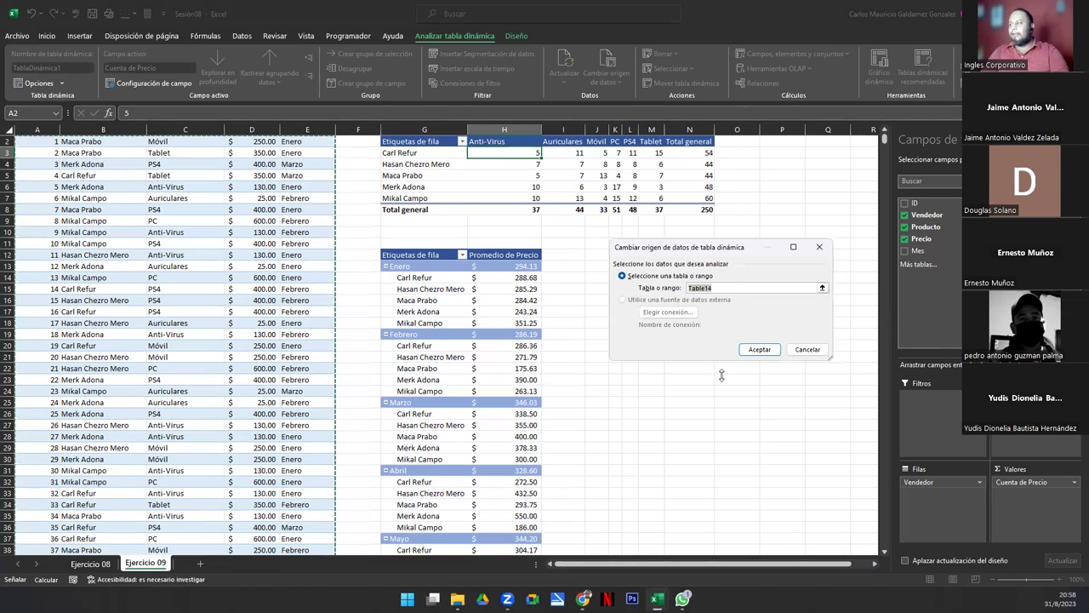
click(808, 349)
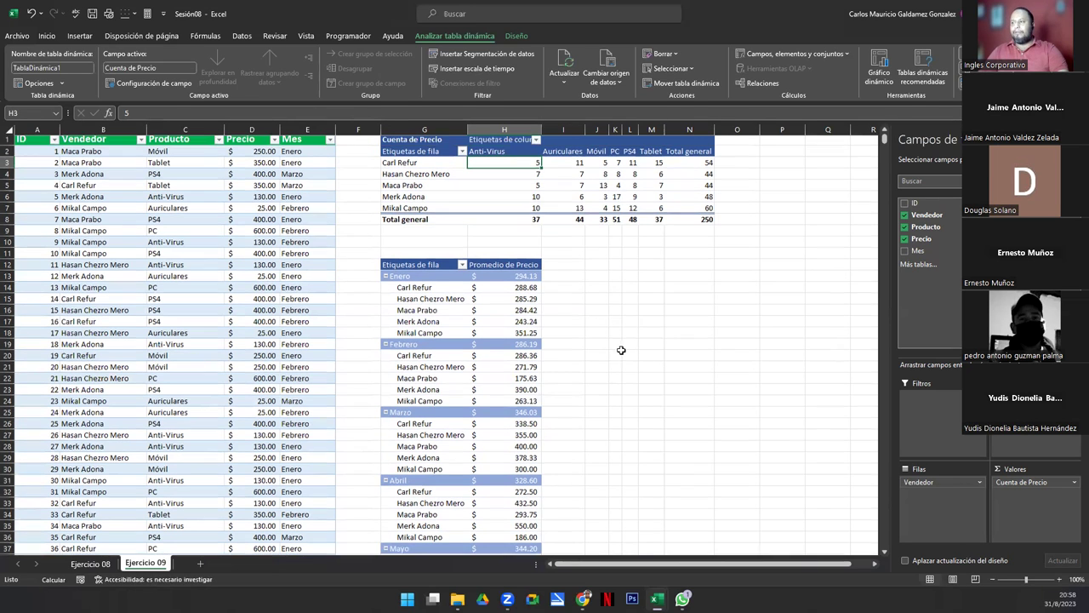
click(153, 351)
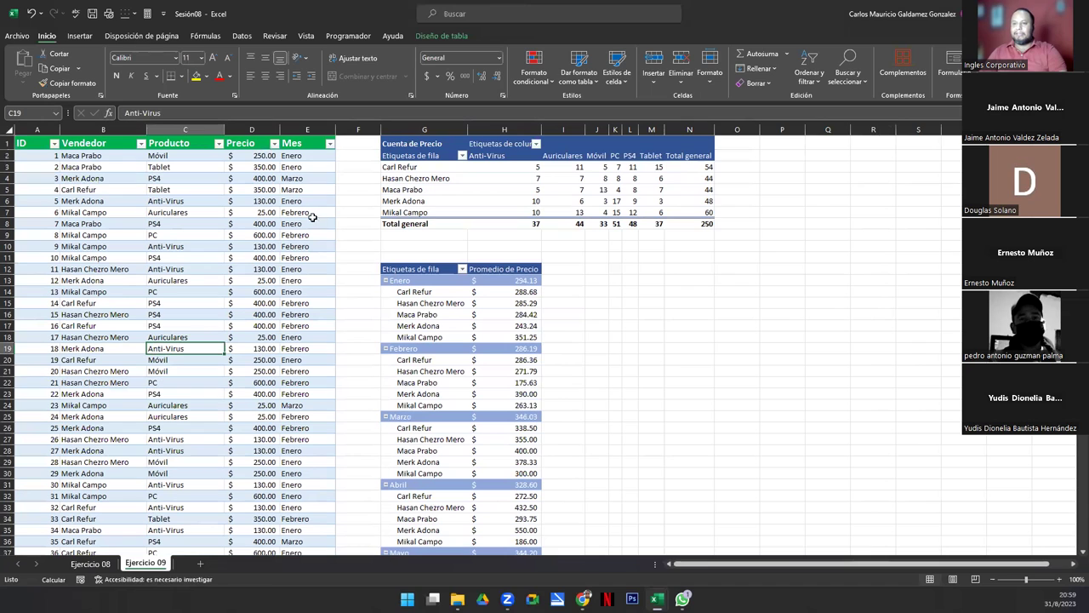
Step: Select a source entry, the count pivot's body and the average pivot's vendor rows
click(96, 304)
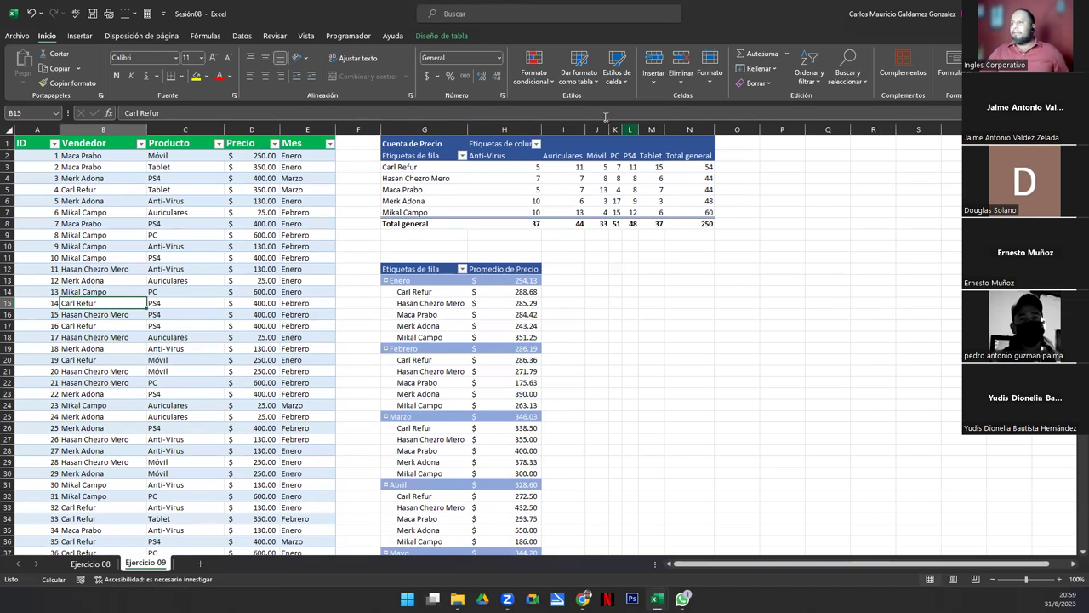
click(481, 201)
drag(411, 167, 685, 221)
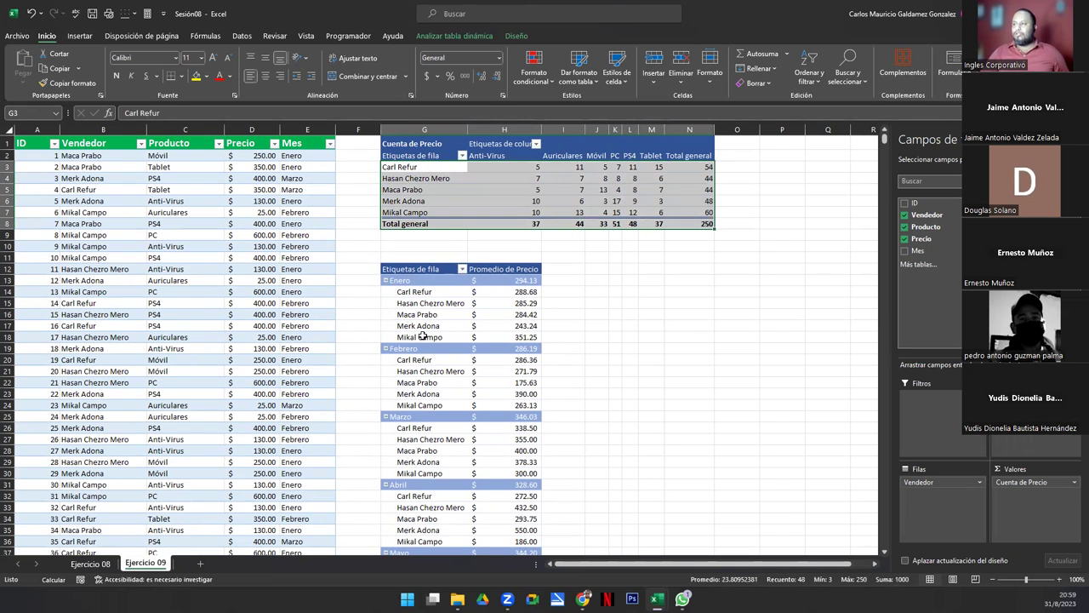
drag(398, 294, 506, 518)
click(450, 36)
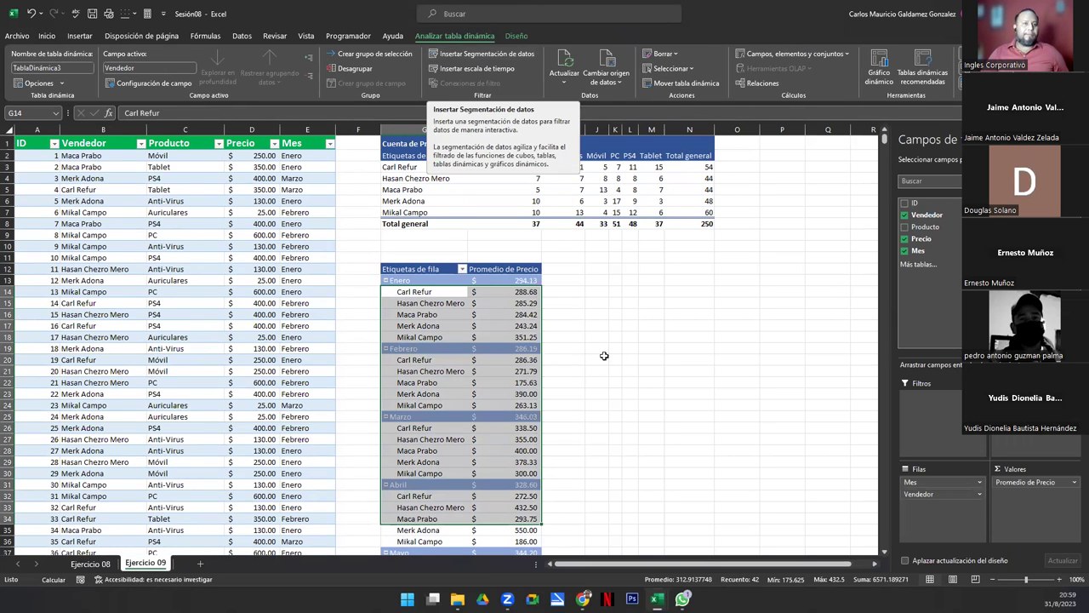
click(658, 384)
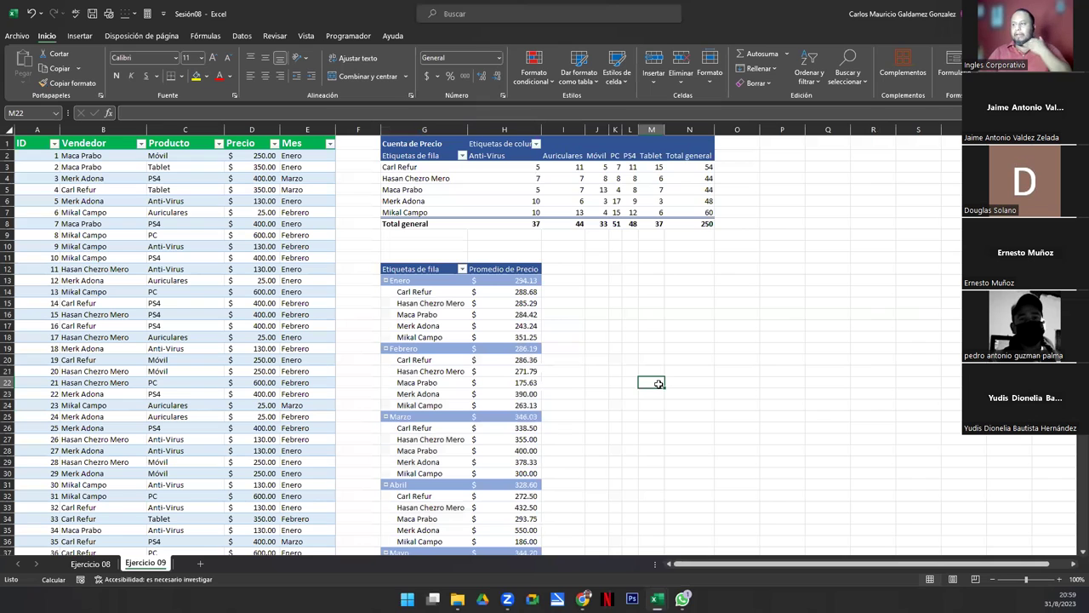
Step: Select individual vendor entries under Enero, Febrero and Marzo in the average pivot
click(441, 294)
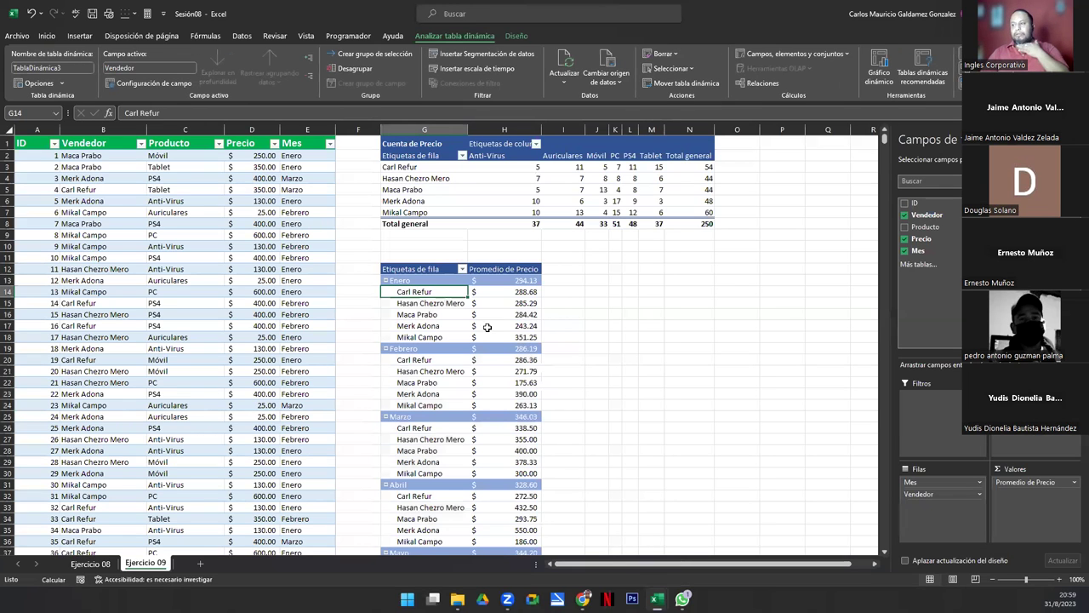
click(577, 196)
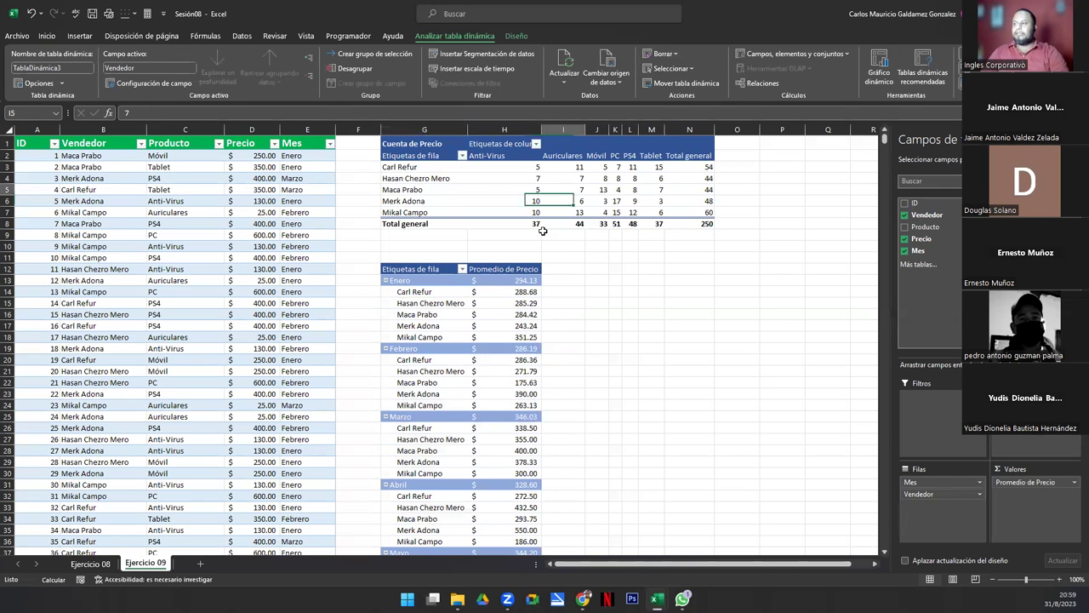
click(464, 385)
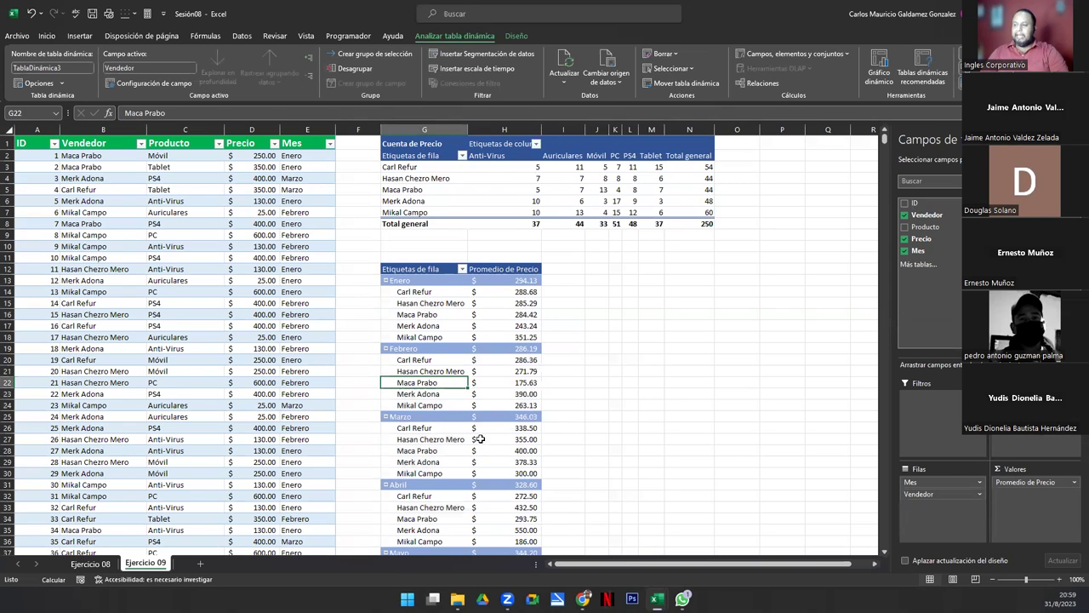
click(455, 460)
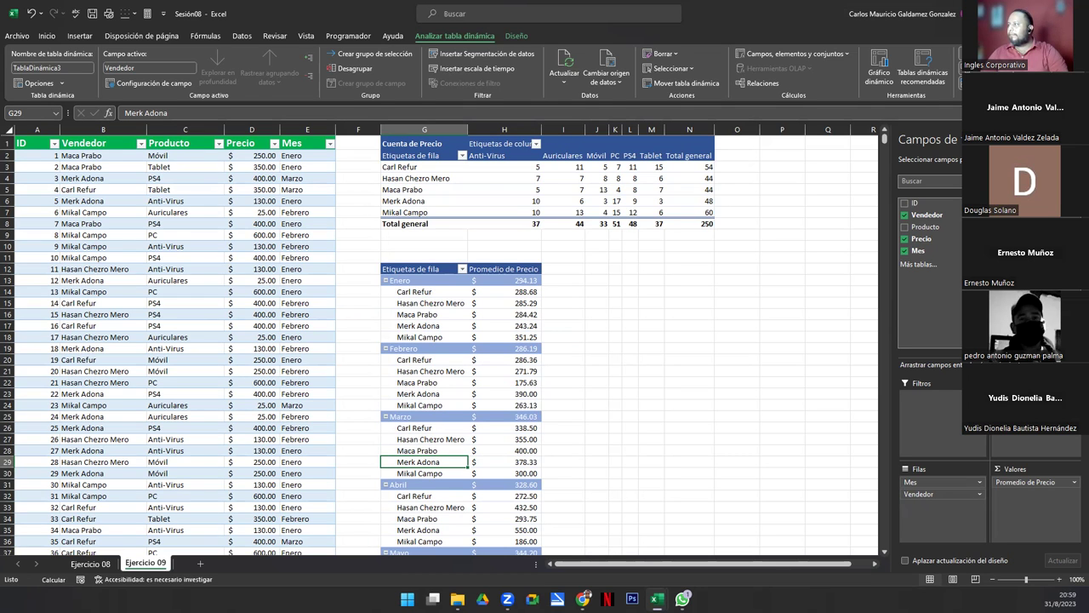
Step: Switch to the full-screen Genially presentation and advance to the CONSULTAS slide
key(ctrl+n)
key(alt+Tab)
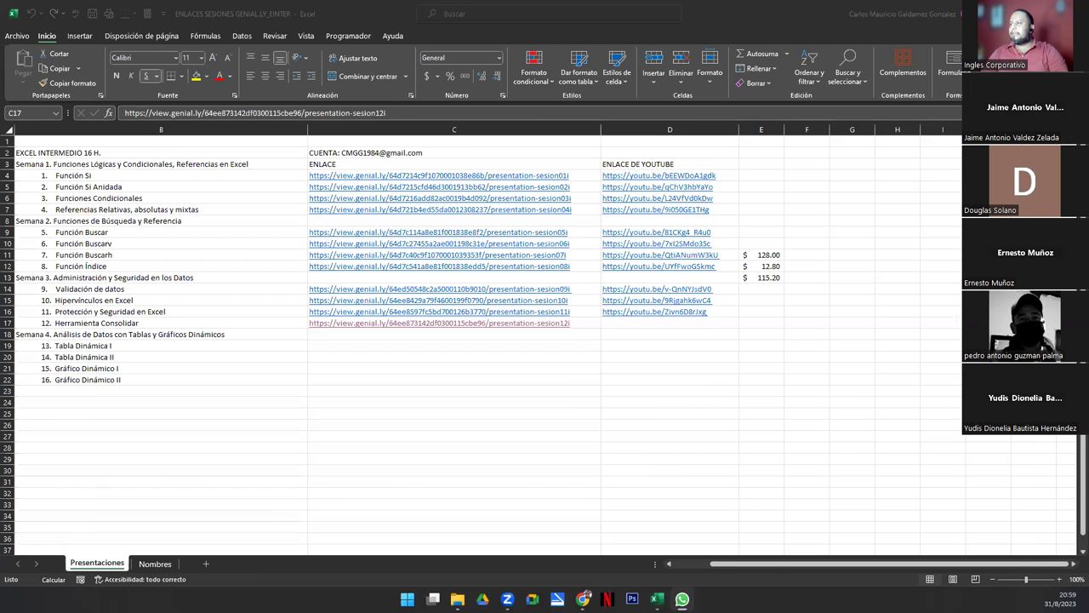
key(alt+Tab)
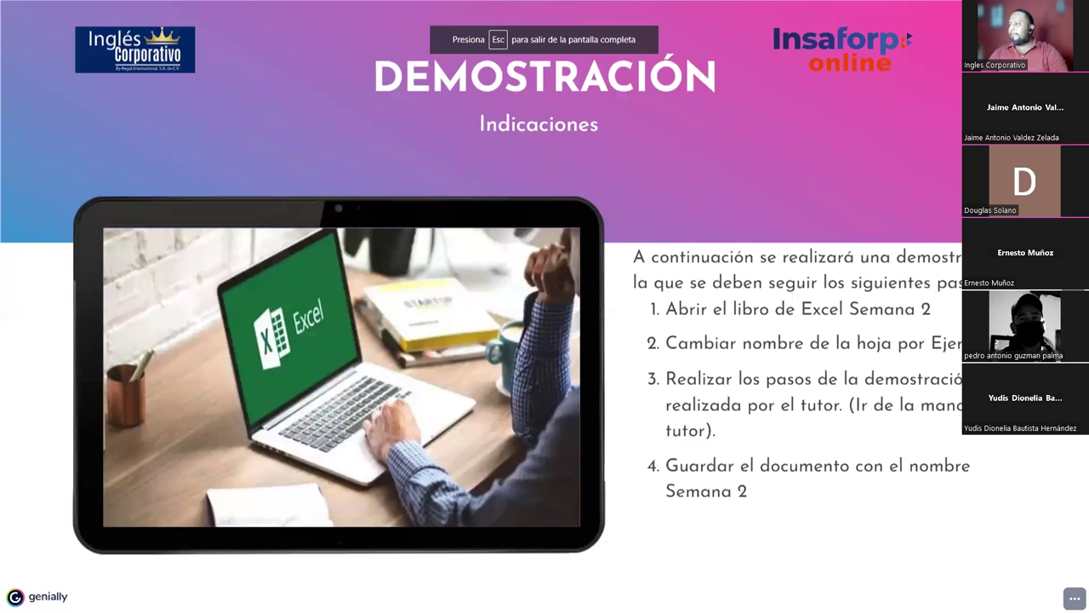
key(Right)
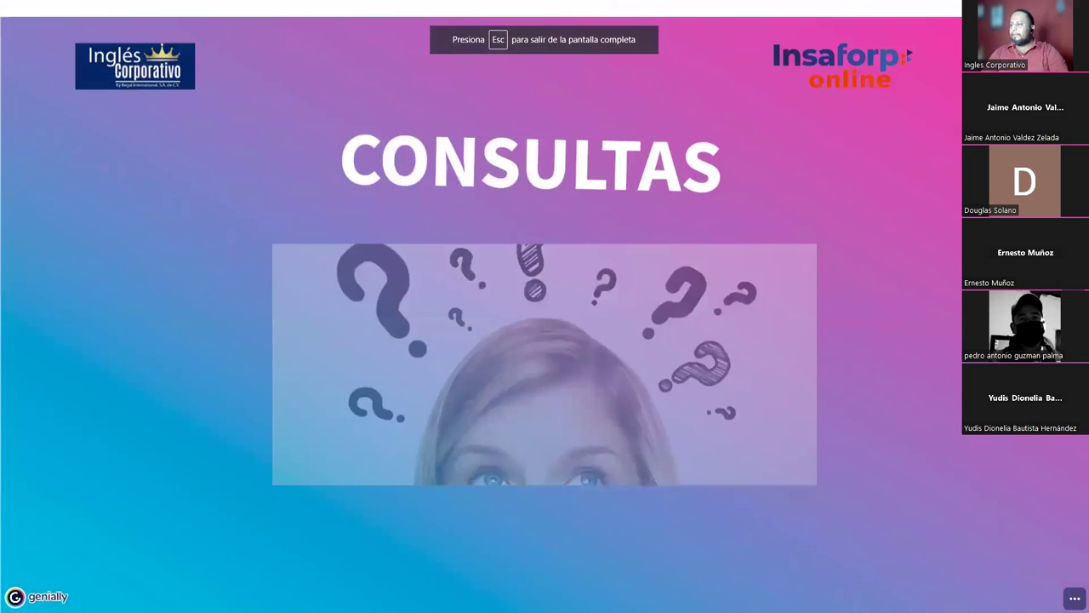